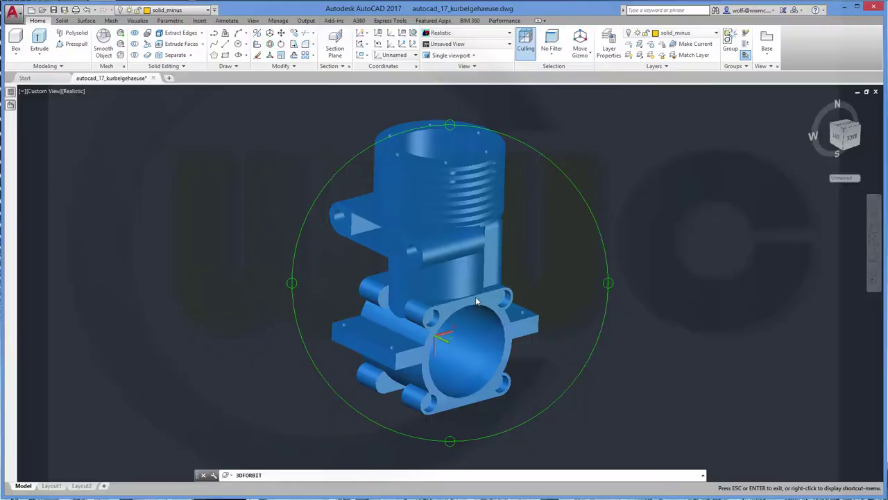
# Step: Orbit the finished crankcase model to view its top
pyautogui.moveTo(458, 299)
pyautogui.mouseDown()
pyautogui.moveTo(499, 230)
pyautogui.moveTo(515, 268)
pyautogui.moveTo(511, 297)
pyautogui.moveTo(449, 230)
pyautogui.moveTo(535, 363)
pyautogui.moveTo(508, 314)
pyautogui.moveTo(327, 254)
pyautogui.moveTo(309, 307)
pyautogui.moveTo(429, 239)
pyautogui.moveTo(563, 220)
pyautogui.moveTo(564, 343)
pyautogui.moveTo(485, 278)
pyautogui.moveTo(446, 205)
pyautogui.moveTo(549, 224)
pyautogui.moveTo(479, 215)
pyautogui.moveTo(333, 287)
pyautogui.moveTo(490, 338)
pyautogui.moveTo(490, 394)
pyautogui.moveTo(500, 292)
pyautogui.moveTo(620, 338)
pyautogui.mouseUp()
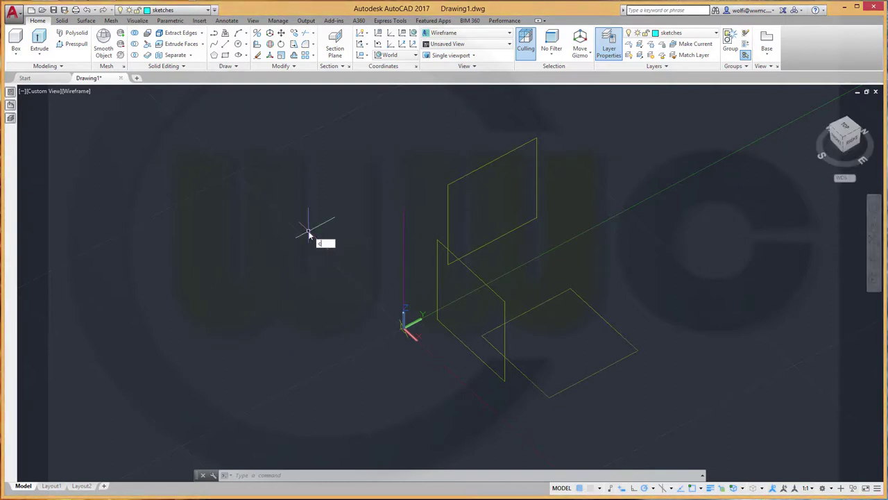
# Step: Draw a circle of diameter 38 centred at 0,0
pyautogui.press('Return')
pyautogui.write(',0')
pyautogui.press('Return')
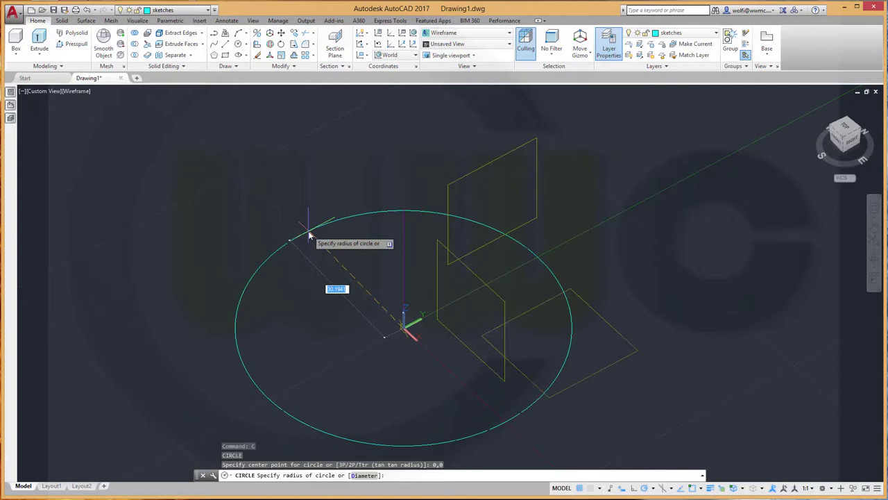
pyautogui.rightClick(310, 236)
pyautogui.click(362, 269)
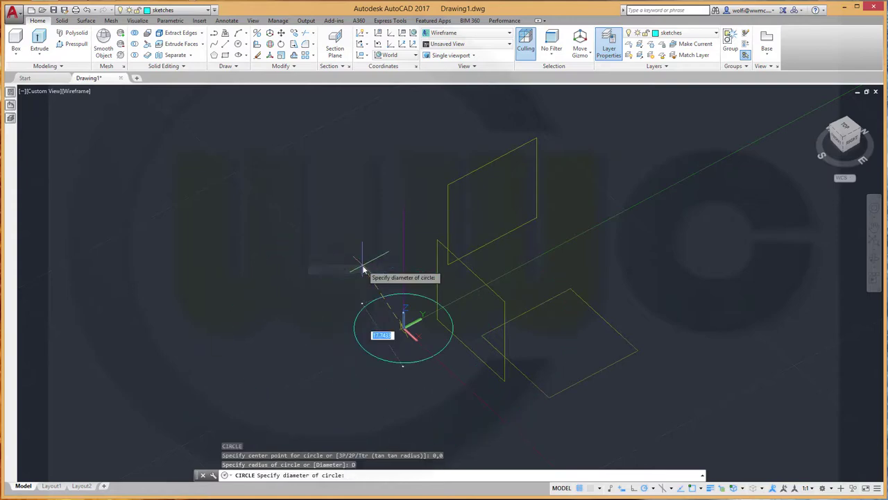
pyautogui.press('Return')
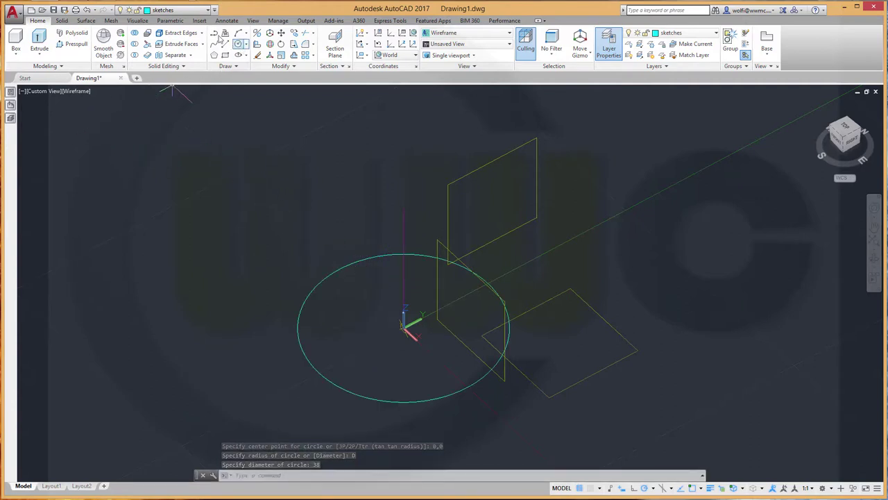
pyautogui.click(204, 10)
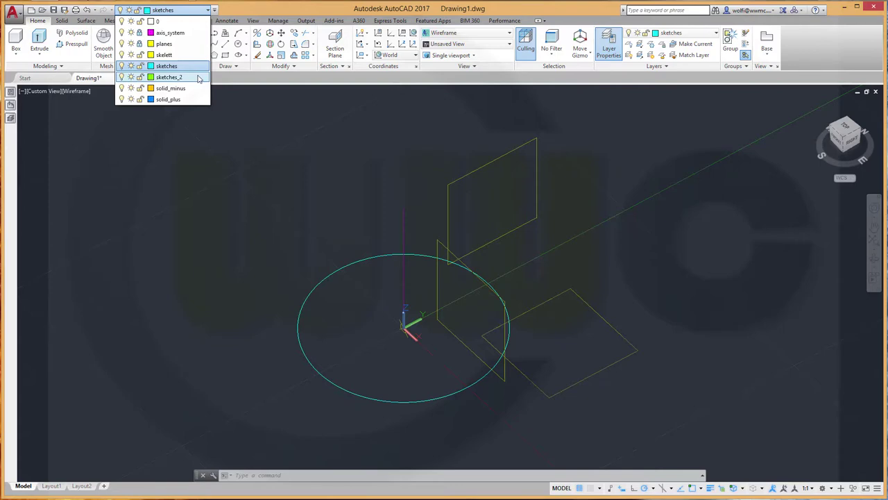
# Step: Set the sketches_2 layer colour to magenta and check it in the layer list
pyautogui.click(150, 77)
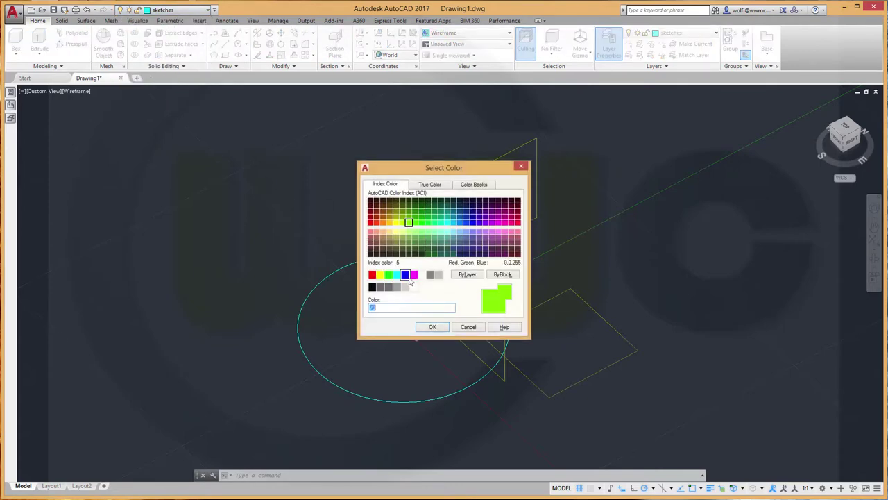
pyautogui.click(414, 274)
pyautogui.click(432, 327)
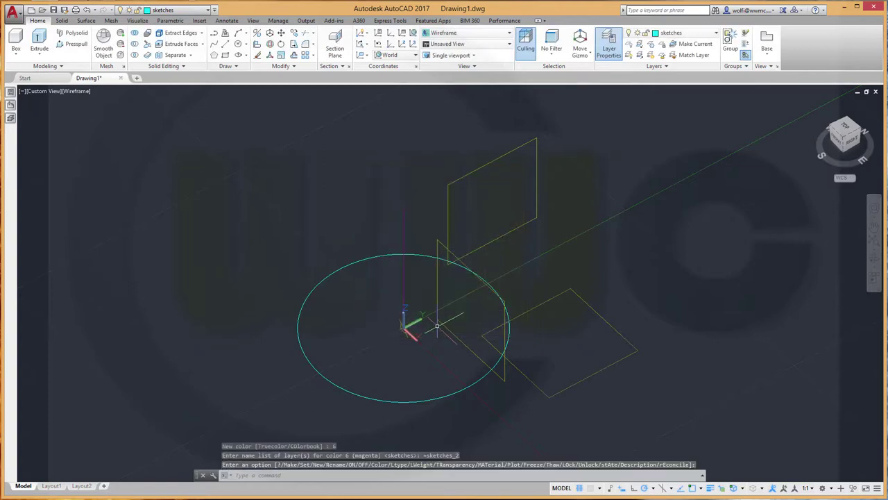
pyautogui.click(209, 12)
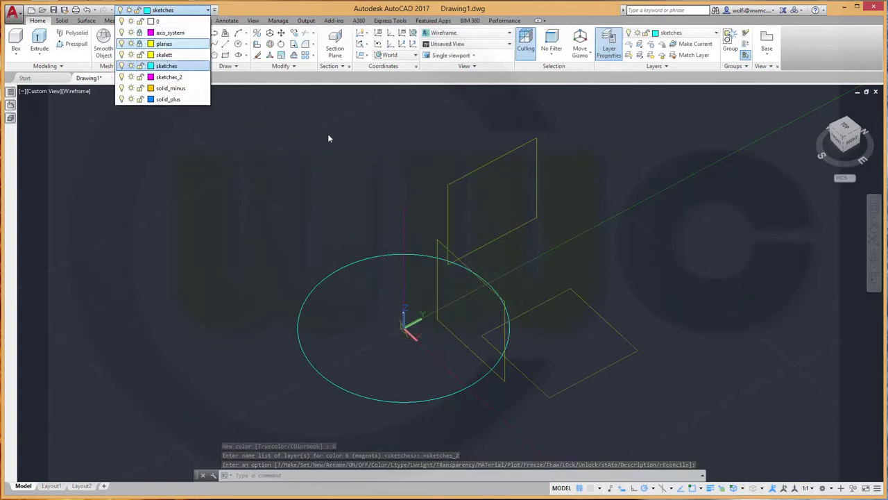
pyautogui.click(365, 184)
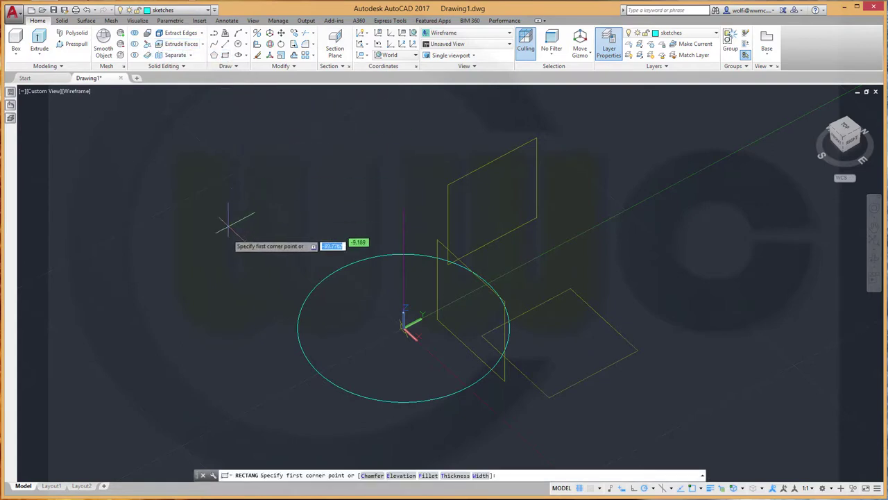
# Step: Draw a 38 by 8 rectangle with its first corner left of the circle
pyautogui.click(147, 337)
pyautogui.write('38')
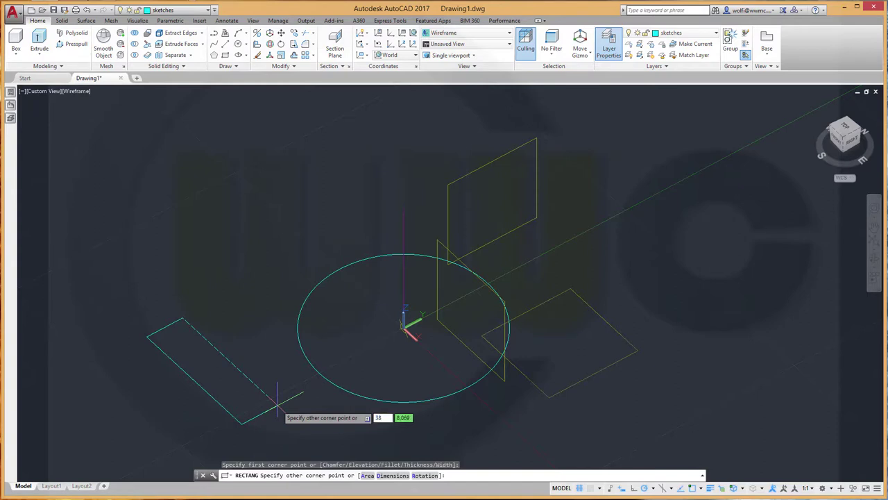
pyautogui.press('Tab')
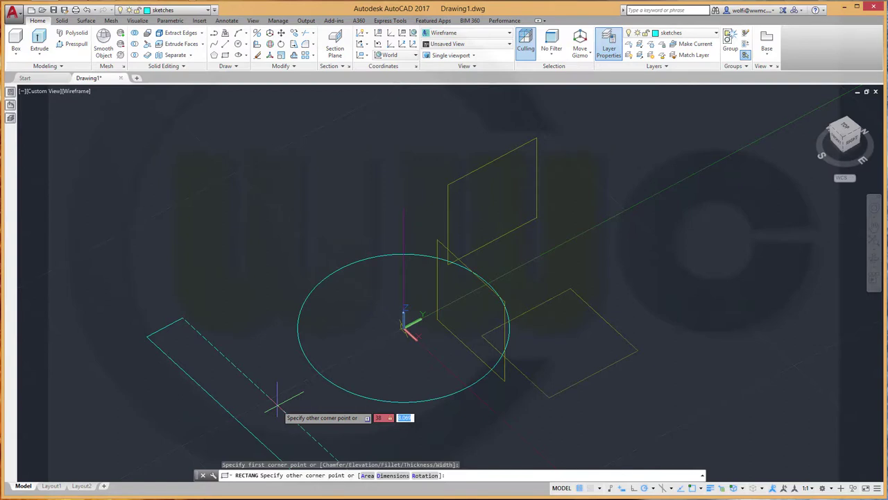
pyautogui.write('8')
pyautogui.press('Return')
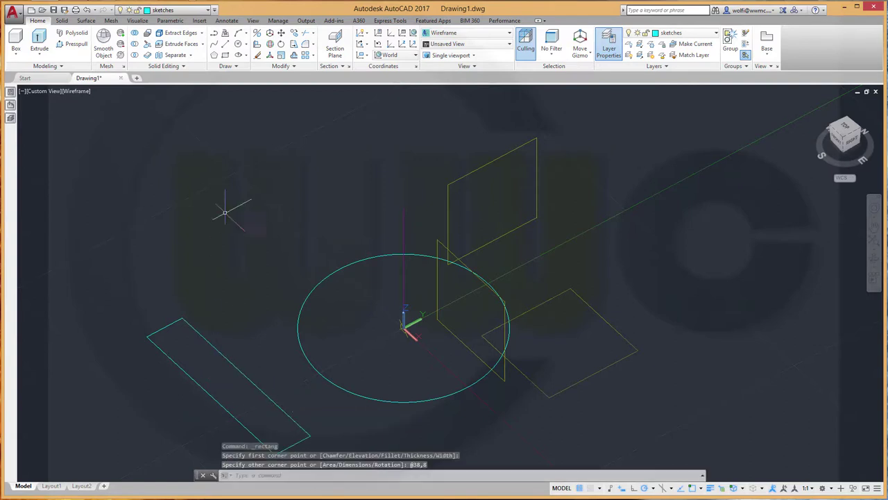
# Step: Start moving the rectangle, using the midpoint of its edge as the base point
pyautogui.click(281, 32)
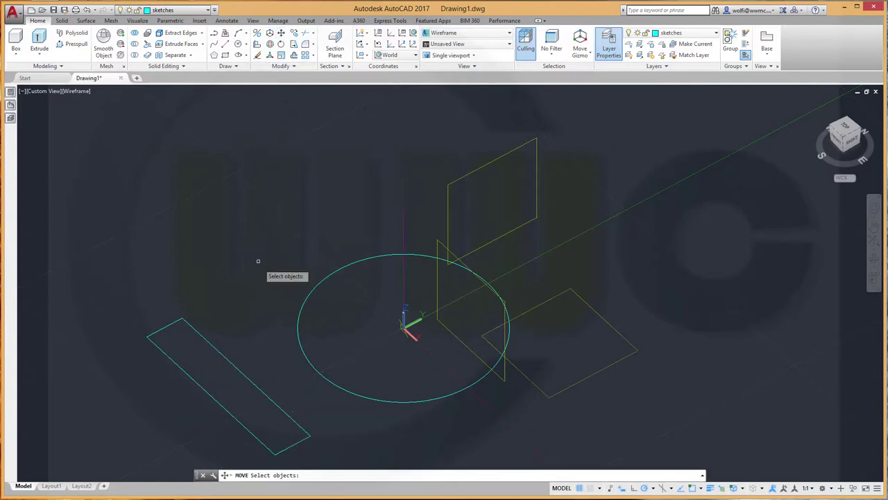
pyautogui.click(236, 368)
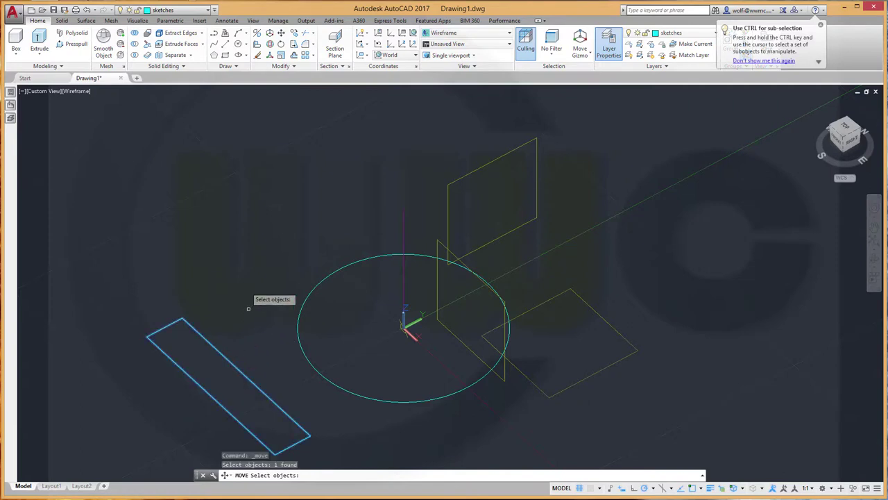
pyautogui.press('Return')
pyautogui.keyDown('shift'); pyautogui.rightClick(233, 271); pyautogui.keyUp('shift')
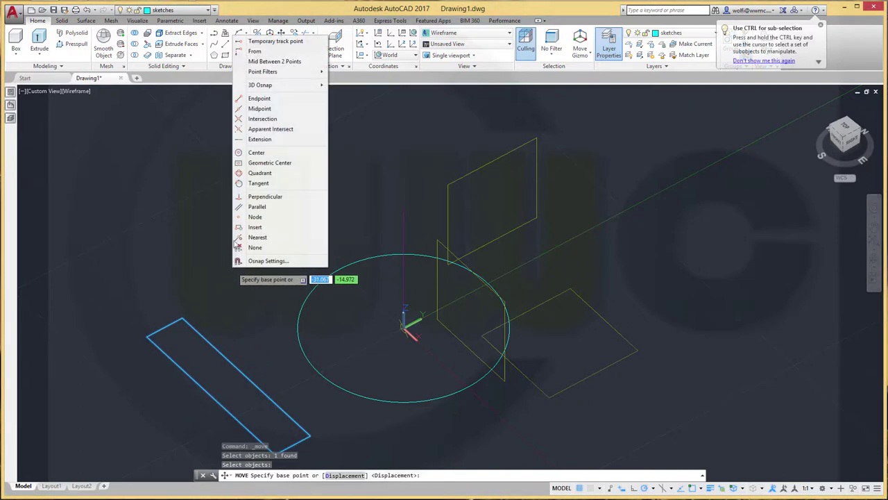
pyautogui.click(255, 109)
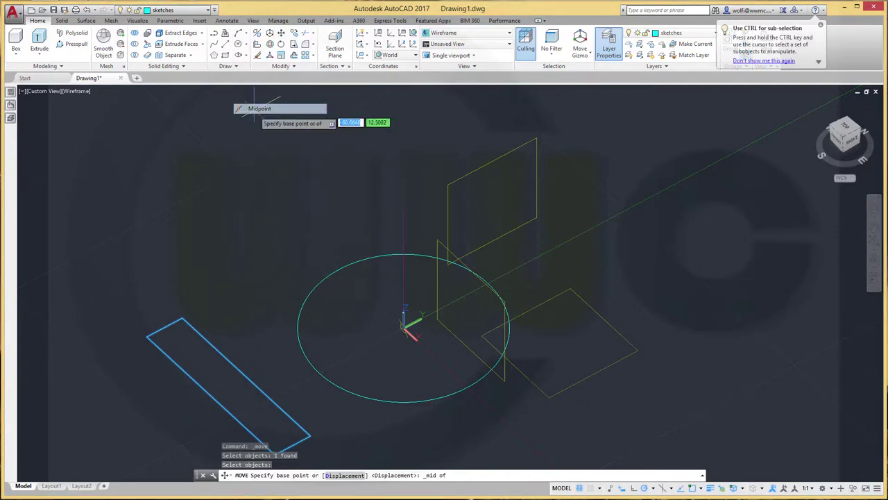
pyautogui.click(206, 376)
pyautogui.click(206, 375)
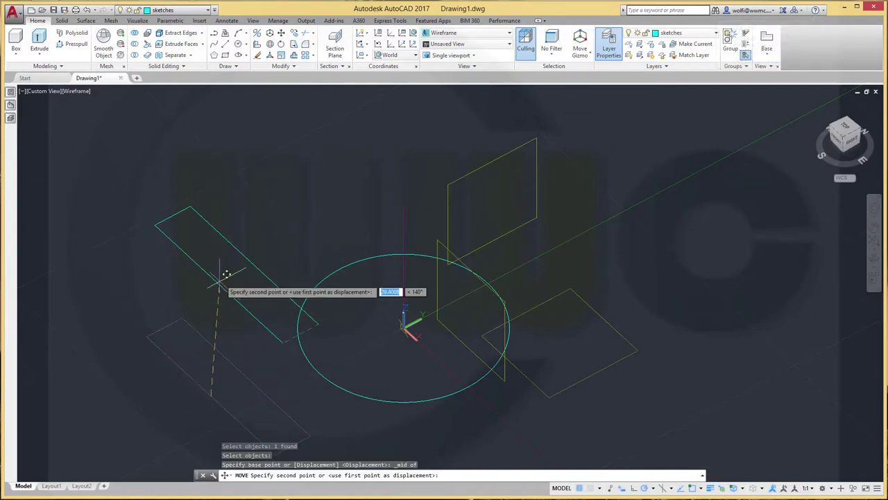
# Step: Drop the rectangle's edge midpoint onto the circle's quadrant point
pyautogui.keyDown('shift'); pyautogui.rightClick(228, 278); pyautogui.keyUp('shift')
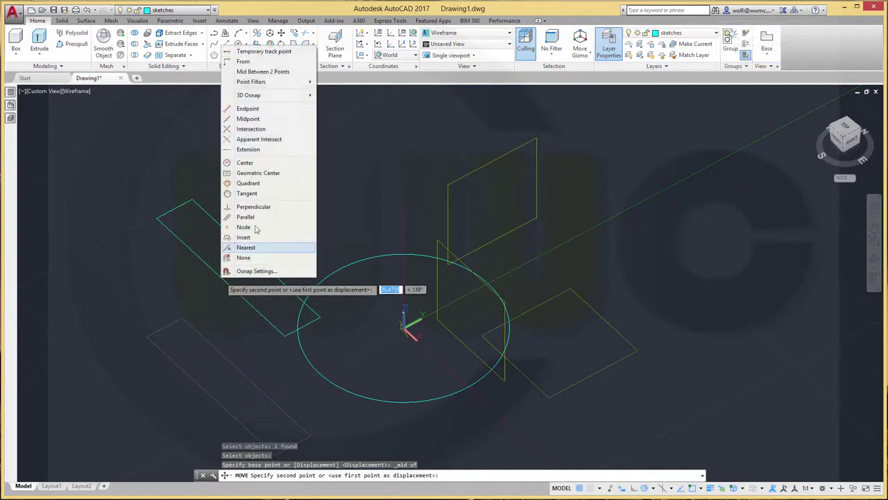
pyautogui.click(250, 183)
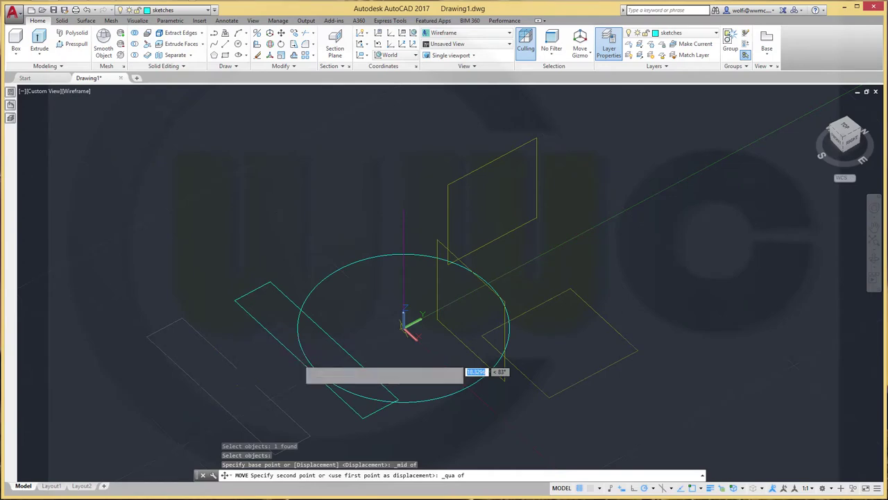
pyautogui.click(305, 352)
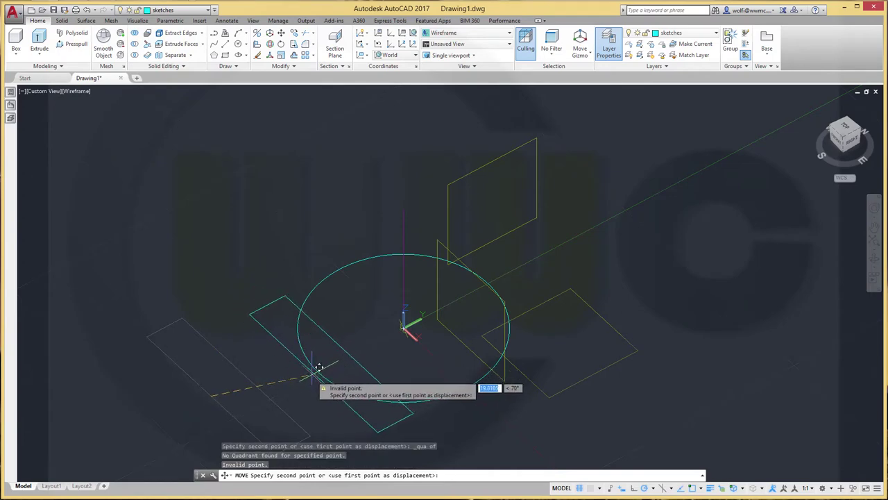
pyautogui.keyDown('shift'); pyautogui.rightClick(206, 283); pyautogui.keyUp('shift')
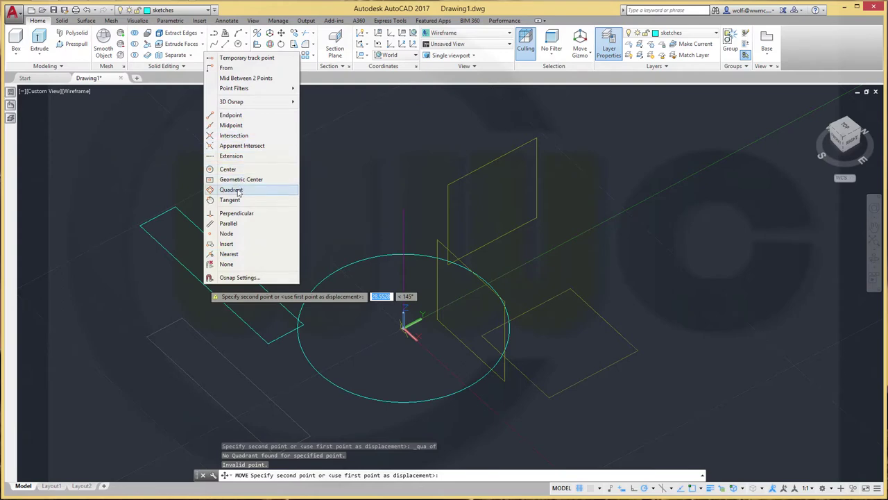
pyautogui.click(233, 189)
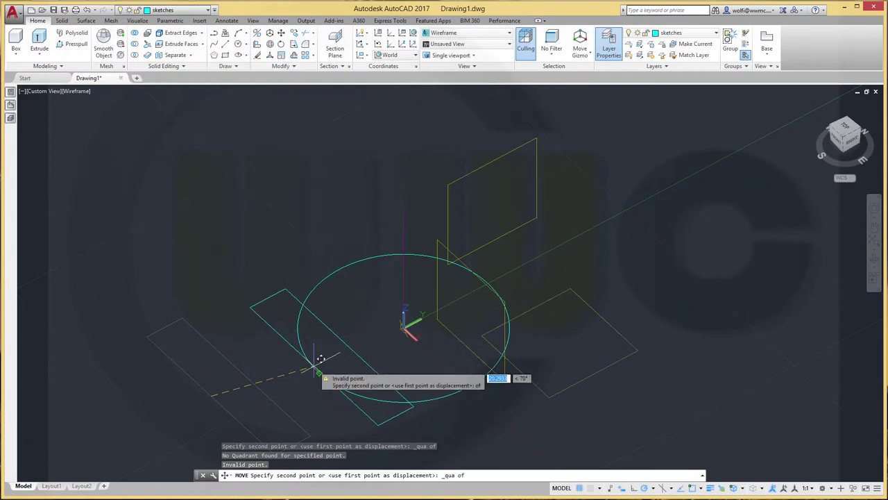
pyautogui.click(320, 372)
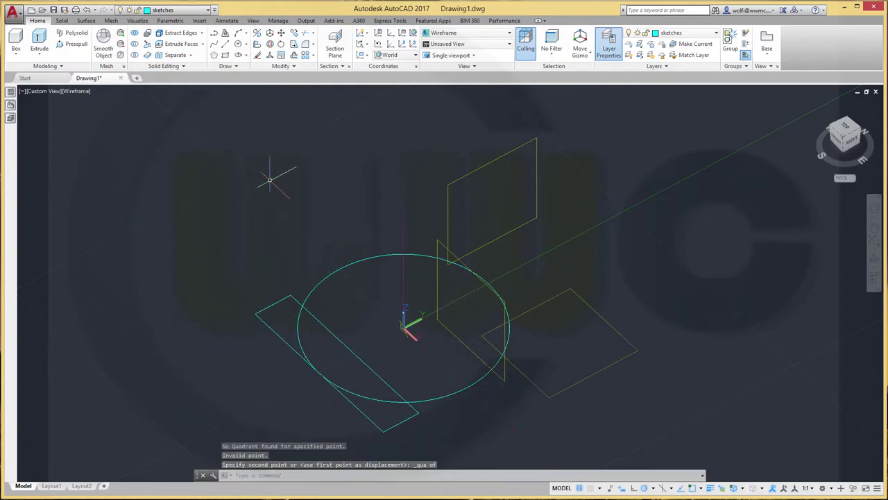
pyautogui.keyDown('shift'); pyautogui.moveTo(526, 248); pyautogui.dragTo(551, 276, button='middle'); pyautogui.keyUp('shift')
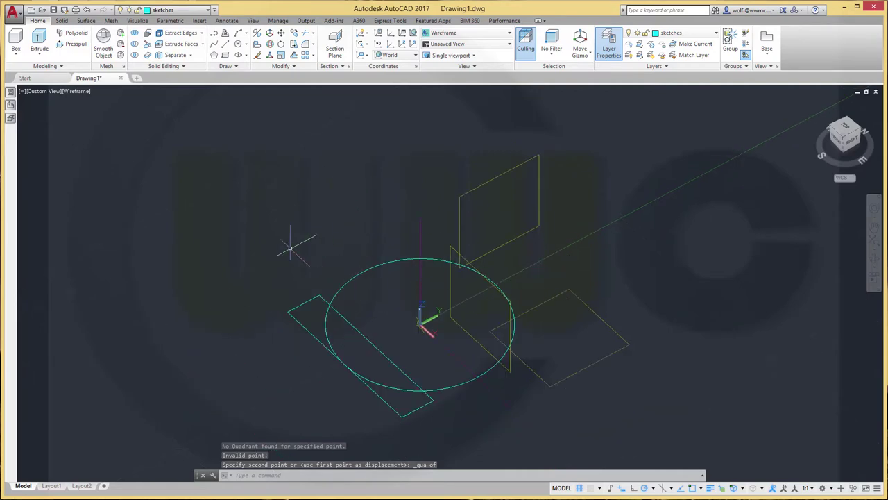
# Step: Rotate the UCS 90° about its X axis so sketches lie on the upright plane
pyautogui.moveTo(290, 248)
pyautogui.keyDown('shift'); pyautogui.mouseDown(button='middle')
pyautogui.moveTo(306, 281)
pyautogui.moveTo(321, 268)
pyautogui.moveTo(296, 257)
pyautogui.mouseUp(button='middle'); pyautogui.keyUp('shift')
pyautogui.press('Escape')
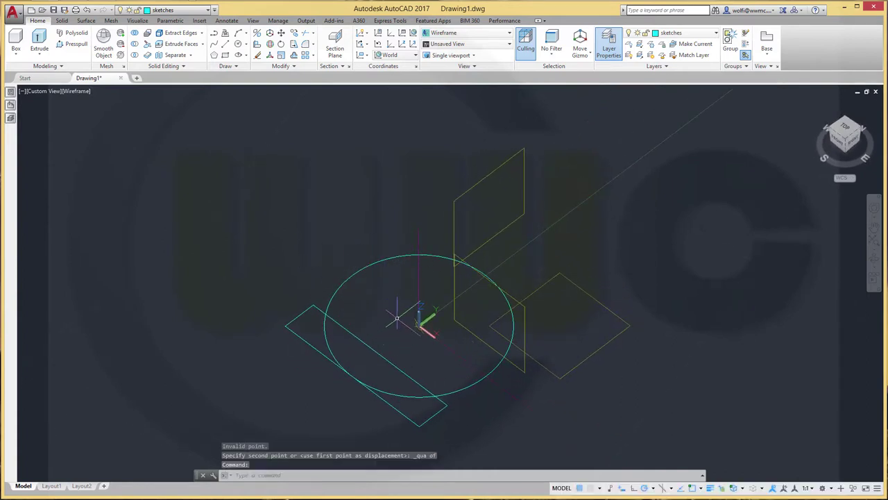
pyautogui.moveTo(425, 321)
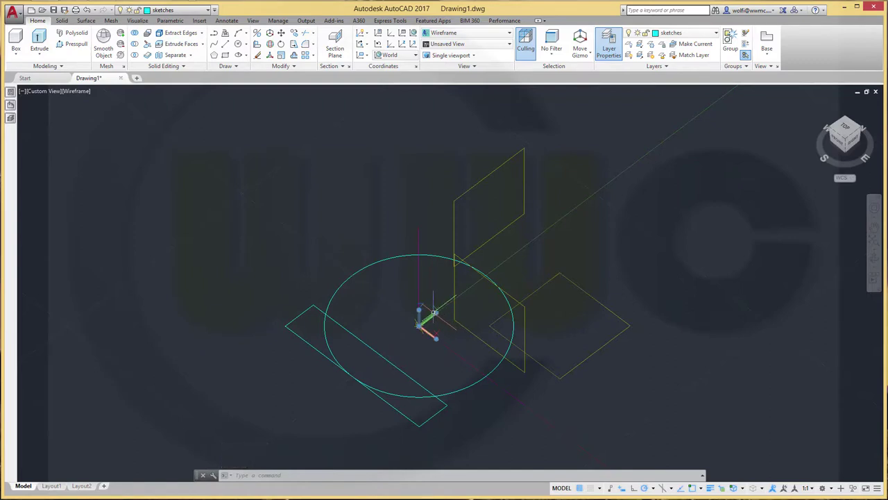
pyautogui.click(469, 352)
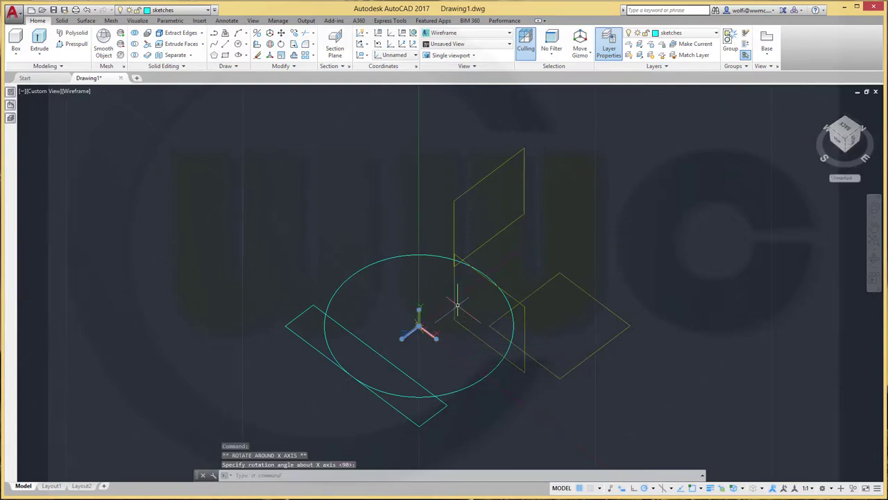
pyautogui.moveTo(456, 307)
pyautogui.keyDown('shift'); pyautogui.mouseDown(button='middle')
pyautogui.moveTo(482, 286)
pyautogui.moveTo(472, 206)
pyautogui.mouseUp(button='middle'); pyautogui.keyUp('shift')
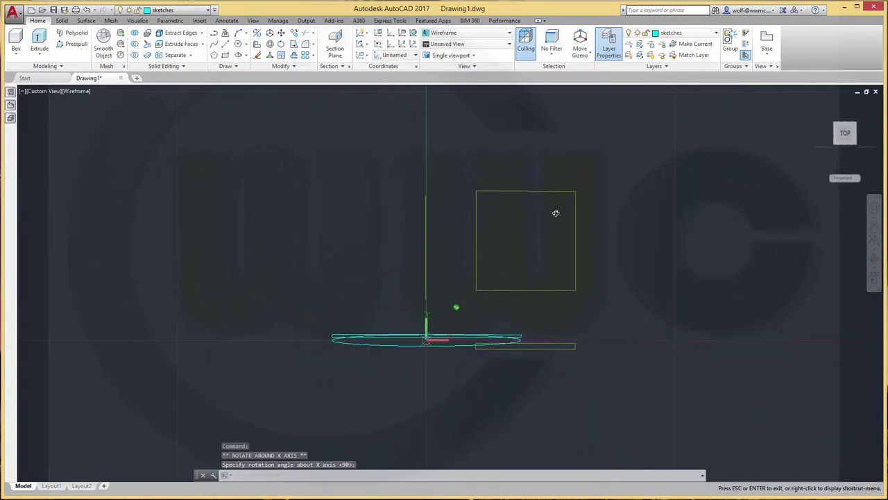
# Step: Draw a circle of radius 32 centred at the origin
pyautogui.click(238, 43)
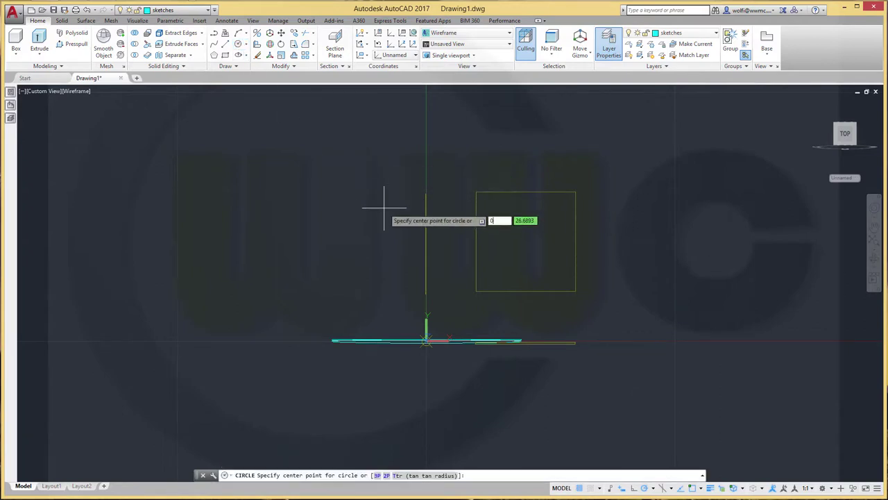
pyautogui.write(',0')
pyautogui.press('Return')
pyautogui.write('32')
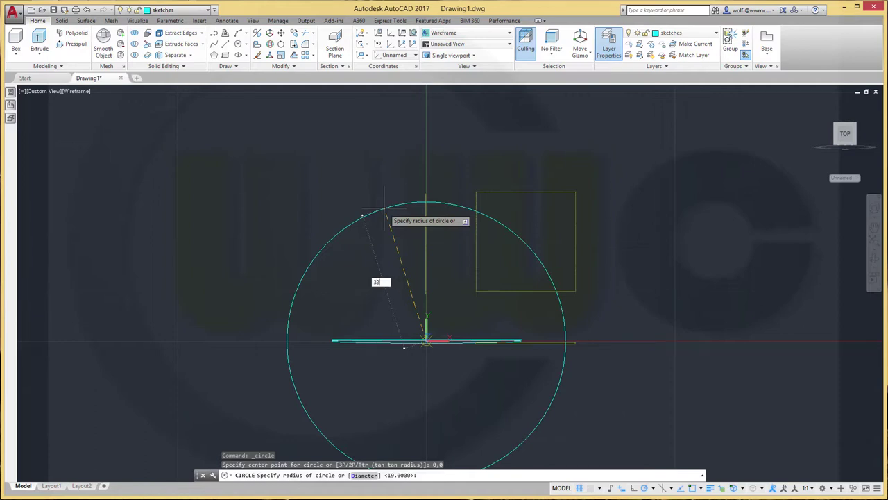
pyautogui.press('Return')
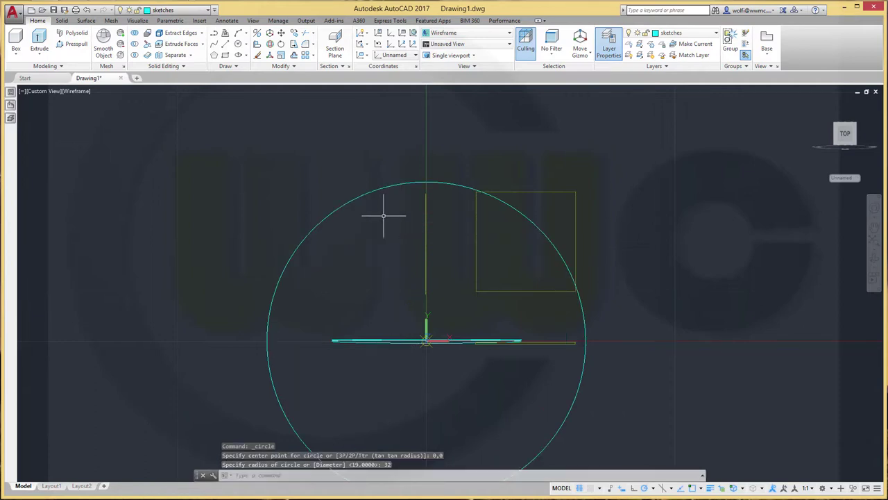
# Step: Change the circle's diameter from 64 to 32 in Properties
pyautogui.click(10, 118)
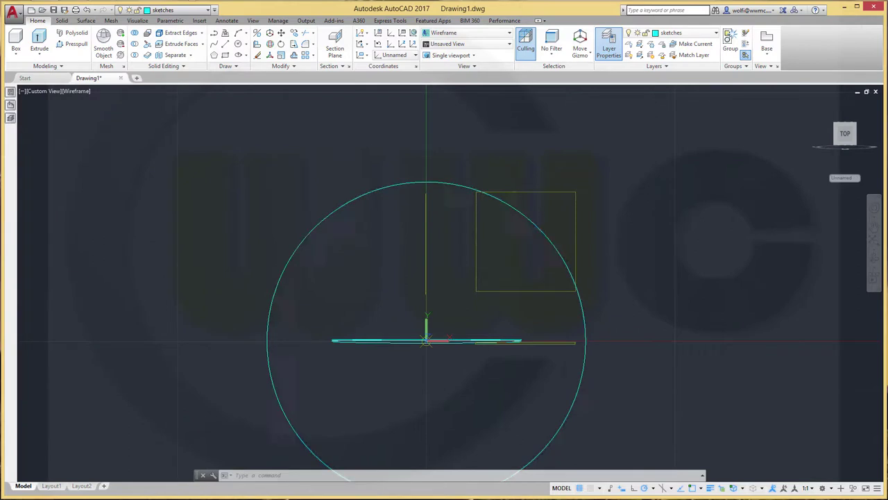
pyautogui.click(286, 269)
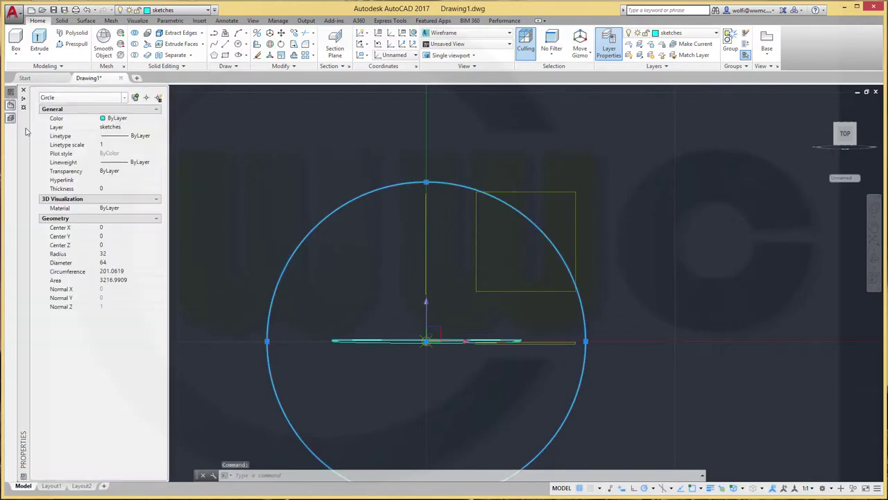
pyautogui.click(115, 262)
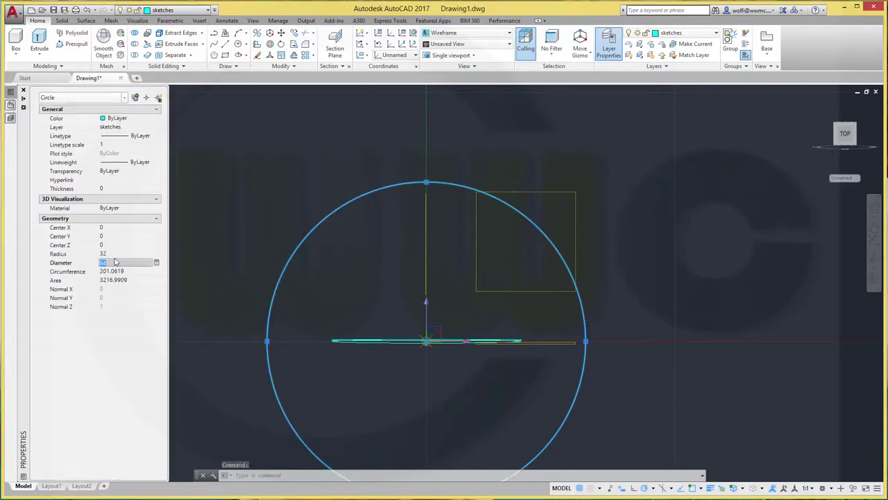
pyautogui.write('32')
pyautogui.press('Tab')
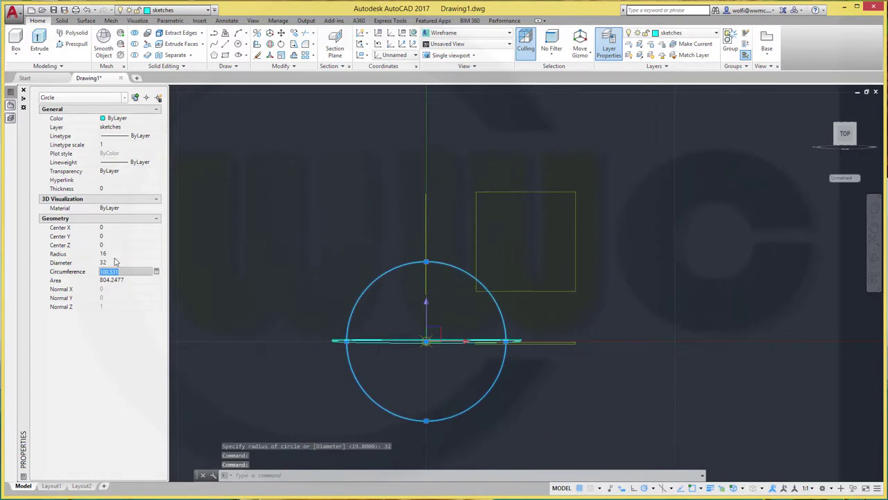
pyautogui.click(422, 250)
# Step: Draw a concentric circle of diameter 49 at 0,0 on the upright plane
pyautogui.press('Escape')
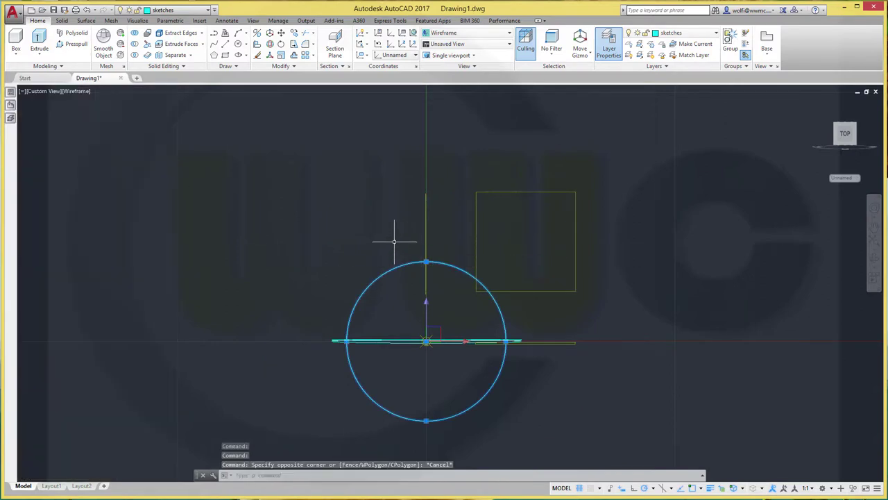
pyautogui.moveTo(525, 331)
pyautogui.keyDown('shift'); pyautogui.mouseDown(button='middle')
pyautogui.moveTo(407, 341)
pyautogui.moveTo(406, 396)
pyautogui.mouseUp(button='middle'); pyautogui.keyUp('shift')
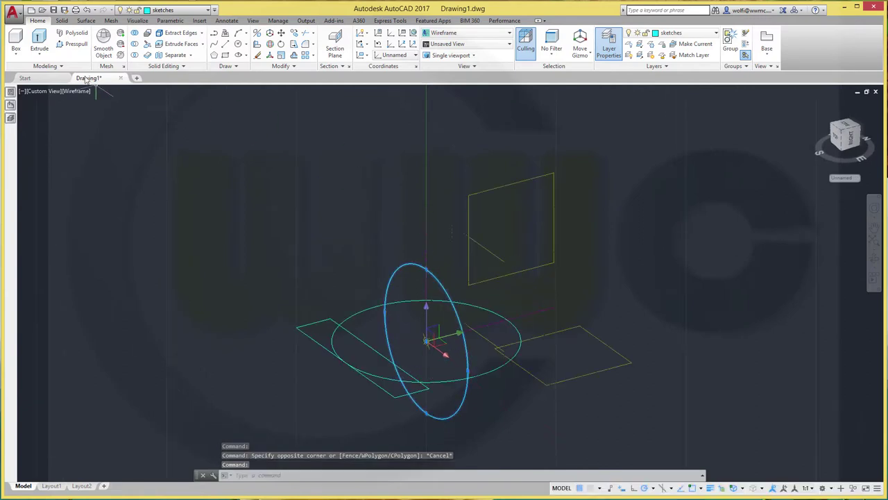
pyautogui.click(237, 45)
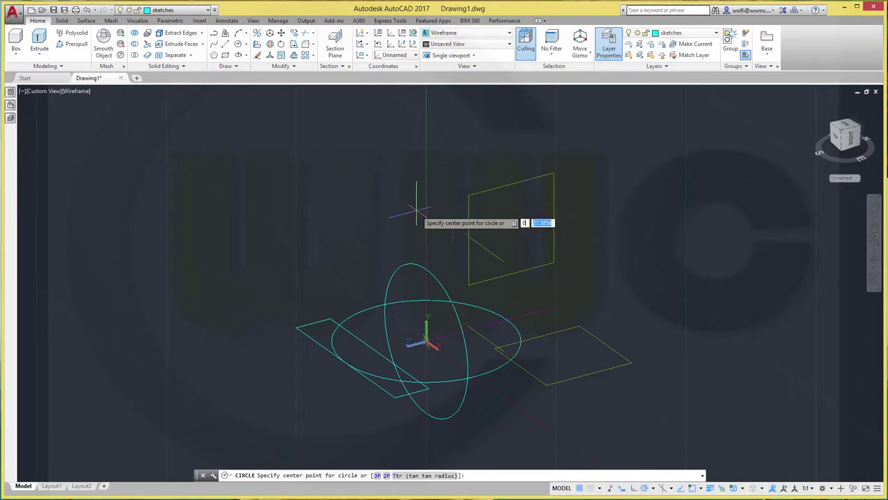
pyautogui.write('0,0')
pyautogui.press('Return')
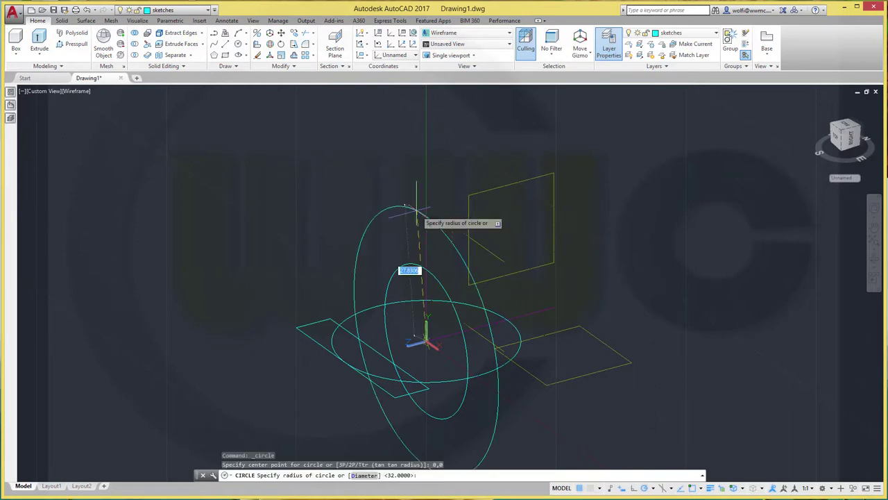
pyautogui.rightClick(403, 207)
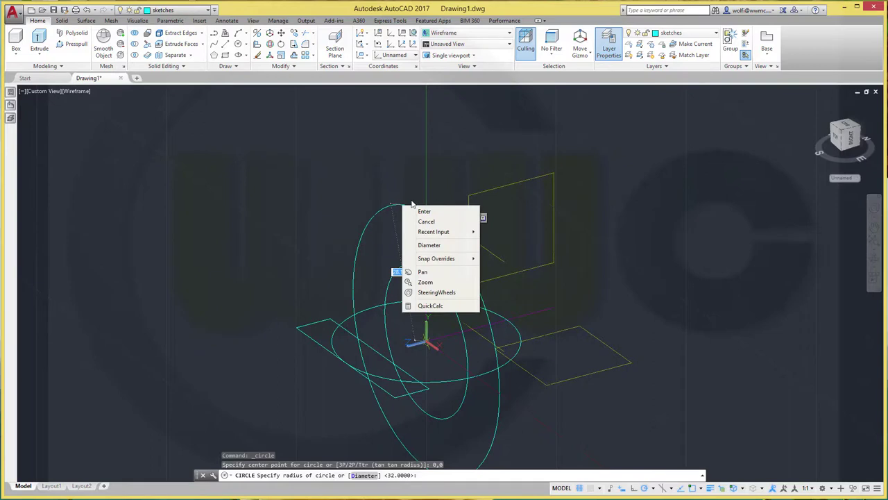
pyautogui.click(425, 245)
pyautogui.write('48')
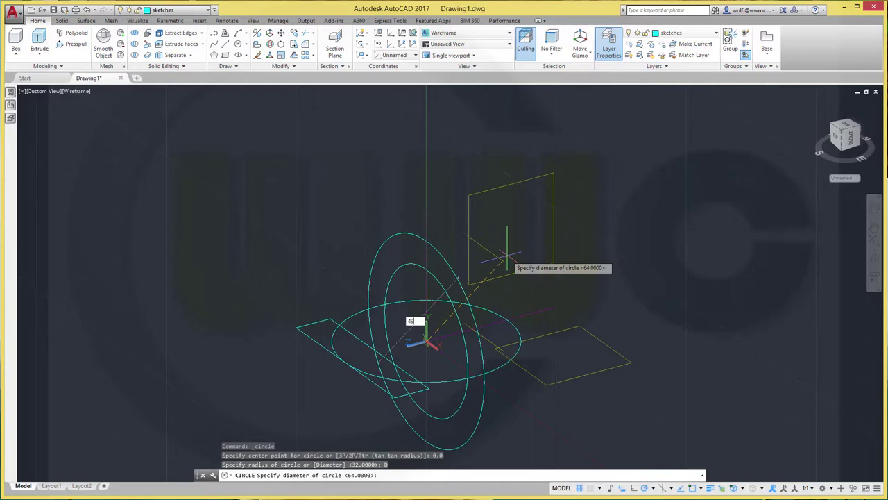
pyautogui.press('Return')
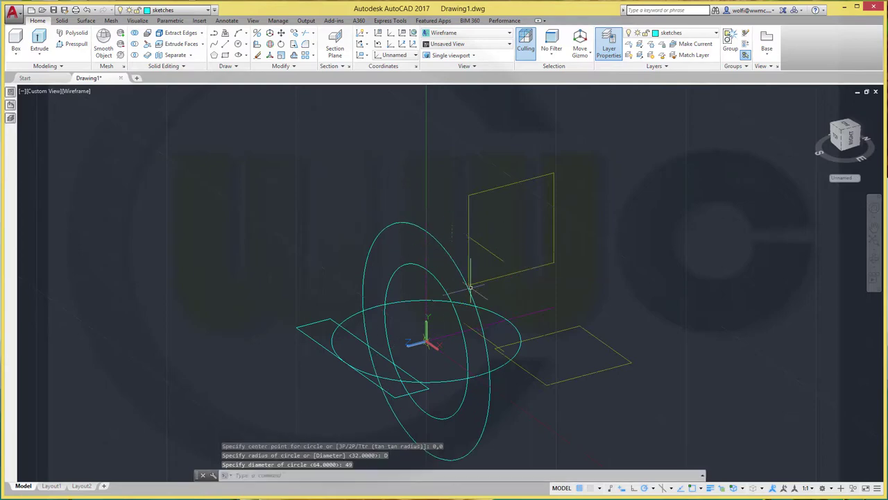
pyautogui.keyDown('shift'); pyautogui.moveTo(415, 355); pyautogui.dragTo(306, 356, button='middle'); pyautogui.keyUp('shift')
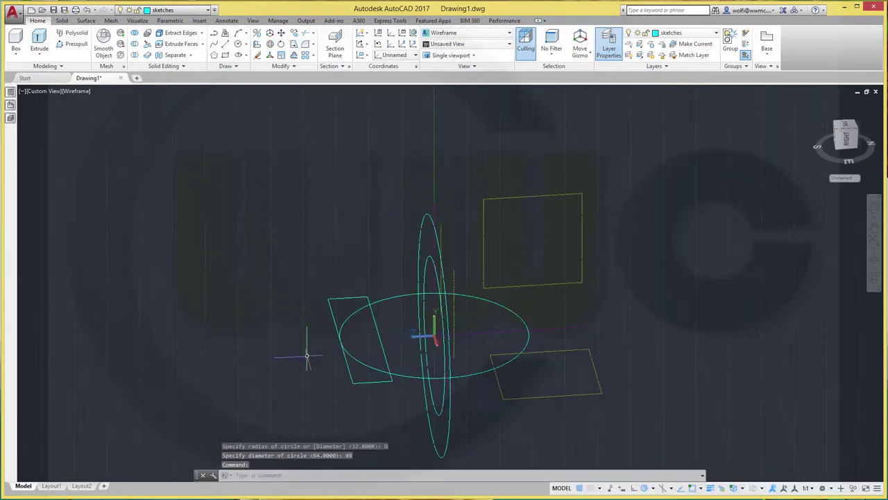
# Step: Move the 49-diameter circle 67.5 units from the origin along negative Z
pyautogui.click(281, 33)
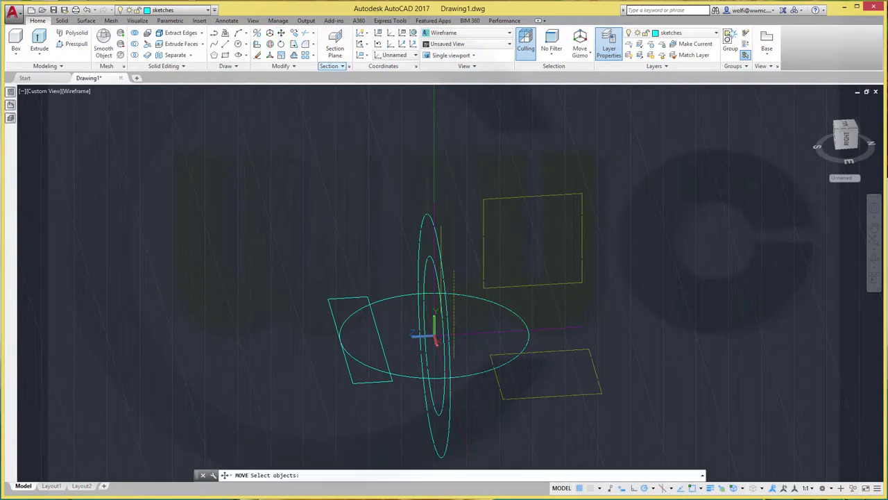
pyautogui.click(436, 236)
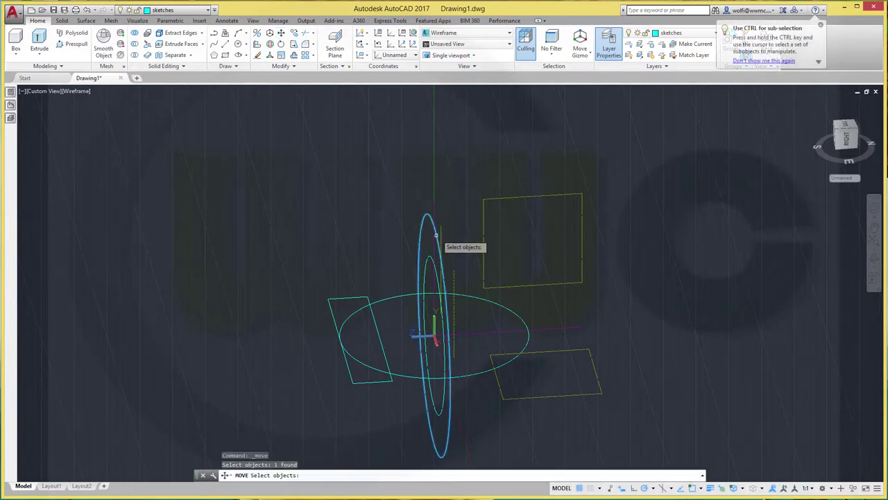
pyautogui.press('Return')
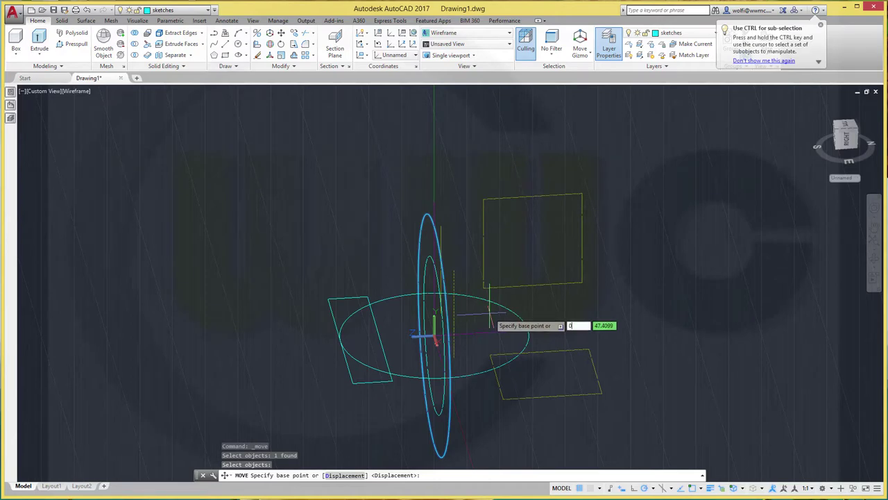
pyautogui.write(',0')
pyautogui.press('Return')
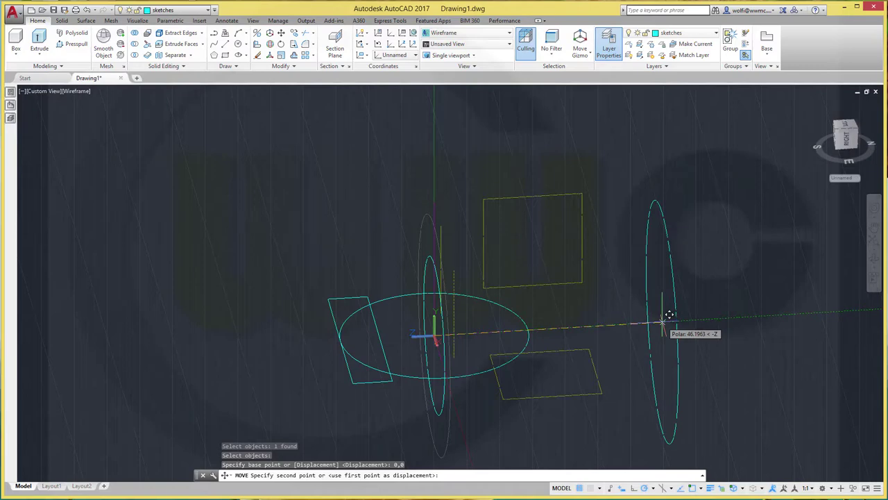
pyautogui.write('67.5')
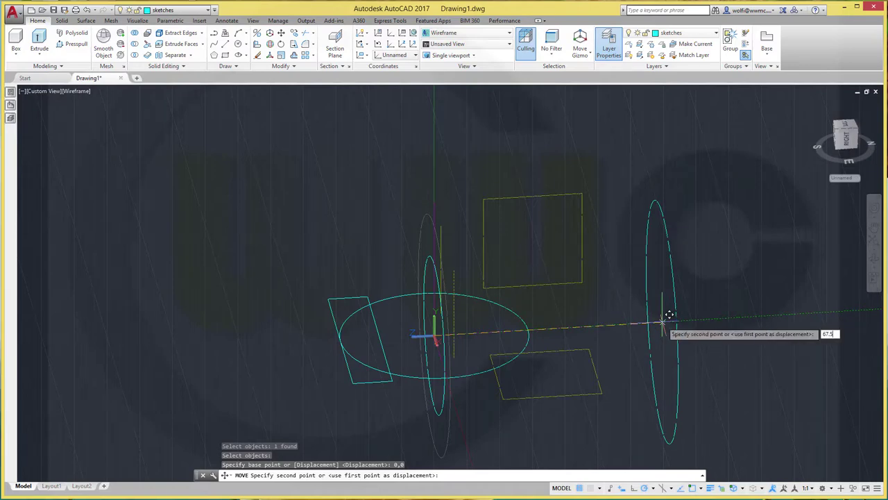
pyautogui.press('Return')
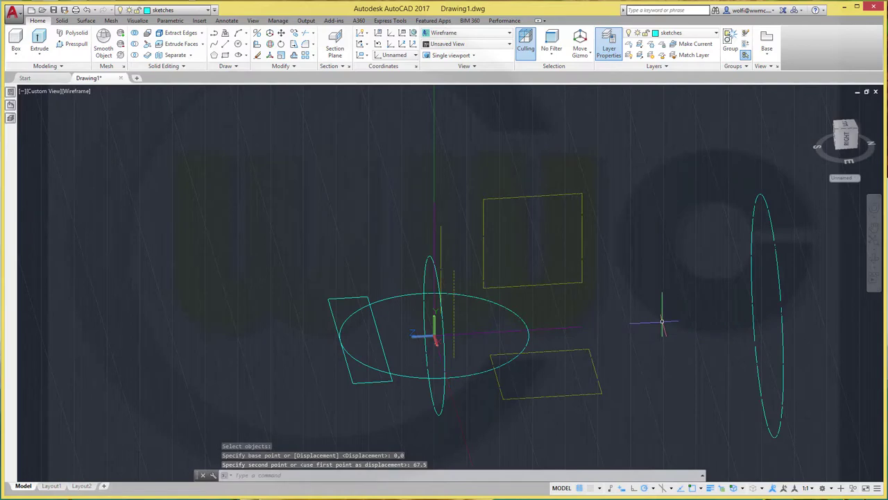
pyautogui.moveTo(750, 206)
pyautogui.keyDown('shift'); pyautogui.mouseDown(button='middle')
pyautogui.moveTo(630, 257)
pyautogui.moveTo(662, 236)
pyautogui.moveTo(553, 219)
pyautogui.moveTo(539, 194)
pyautogui.moveTo(582, 183)
pyautogui.moveTo(631, 206)
pyautogui.moveTo(657, 239)
pyautogui.moveTo(650, 254)
pyautogui.moveTo(618, 251)
pyautogui.moveTo(630, 232)
pyautogui.moveTo(499, 218)
pyautogui.moveTo(496, 210)
pyautogui.mouseUp(button='middle'); pyautogui.keyUp('shift')
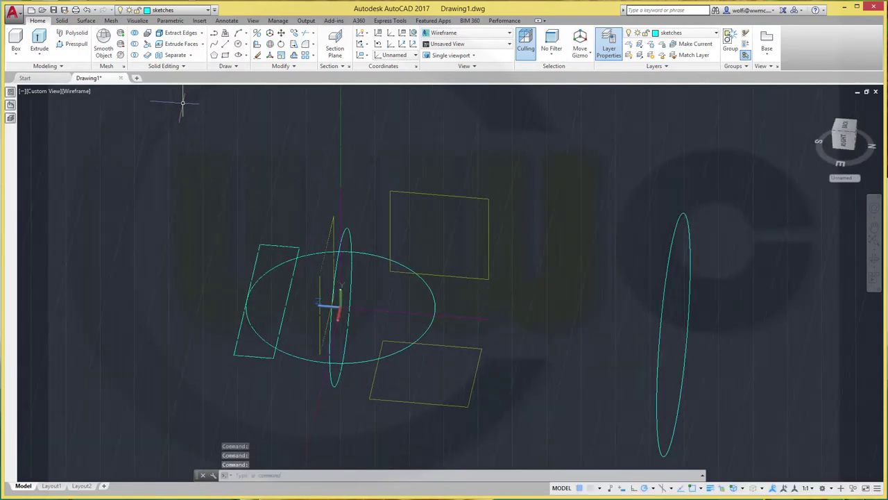
# Step: Draw a small circle of diameter 3 inside the moved 49-diameter circle
pyautogui.click(238, 44)
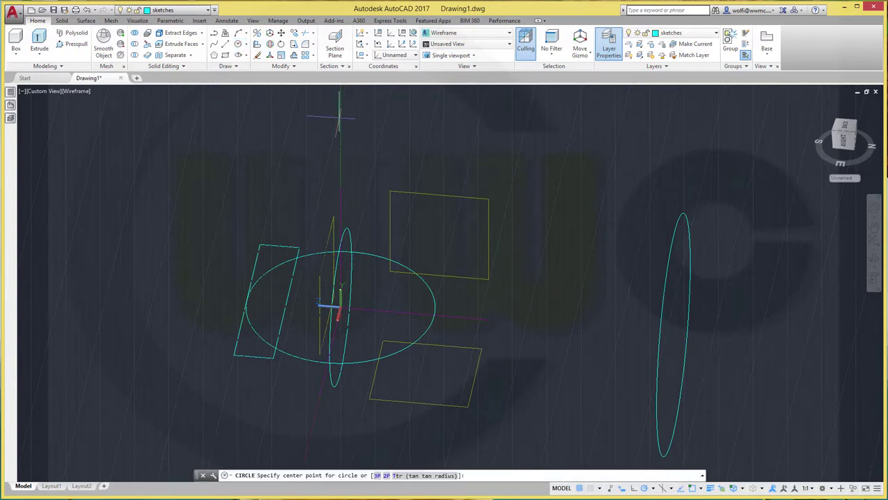
pyautogui.click(672, 335)
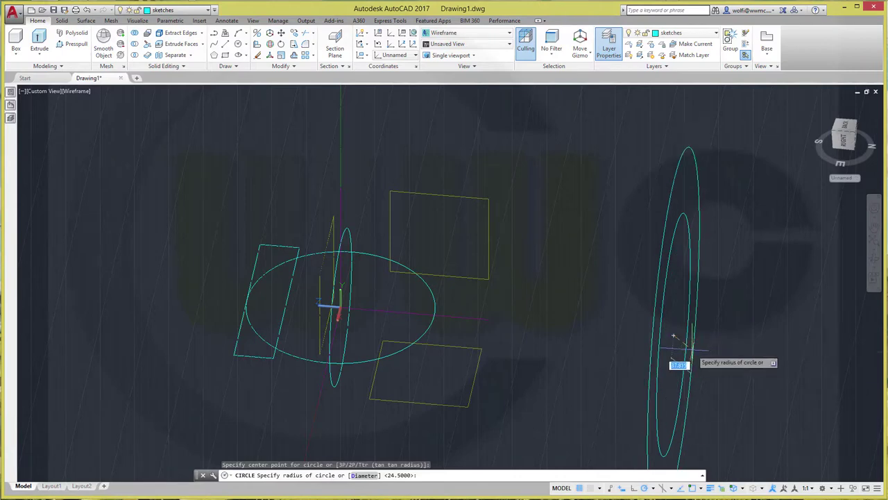
pyautogui.rightClick(679, 336)
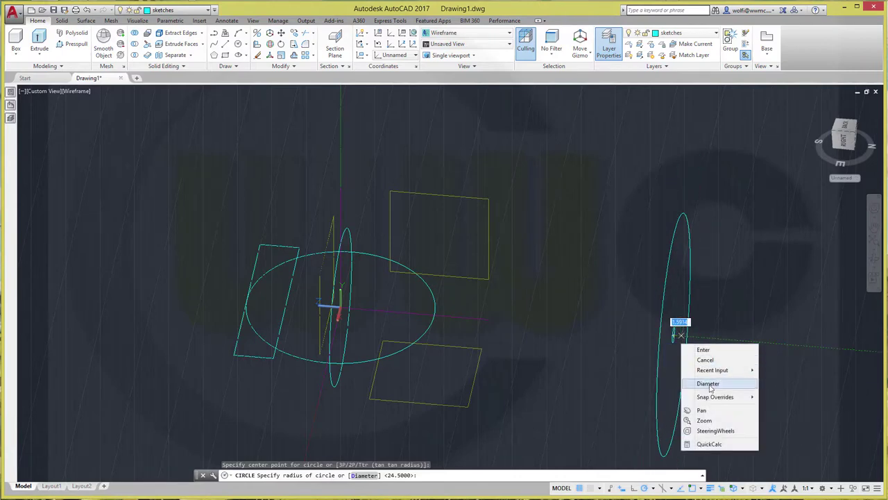
pyautogui.click(707, 384)
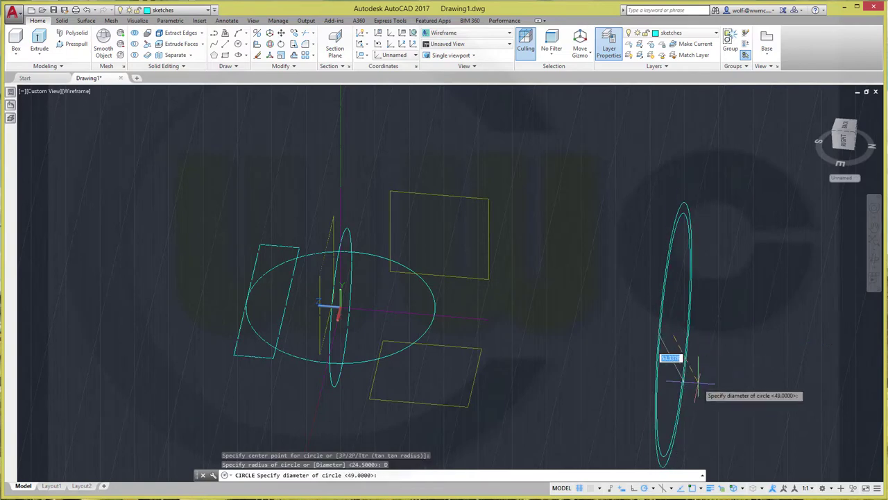
pyautogui.write('3')
pyautogui.press('Return')
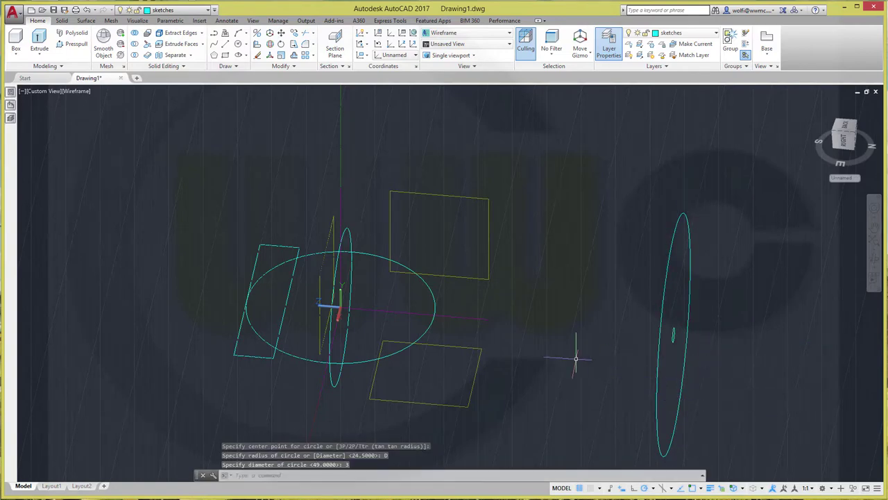
pyautogui.keyDown('shift'); pyautogui.moveTo(575, 359); pyautogui.dragTo(312, 304, button='middle'); pyautogui.keyUp('shift')
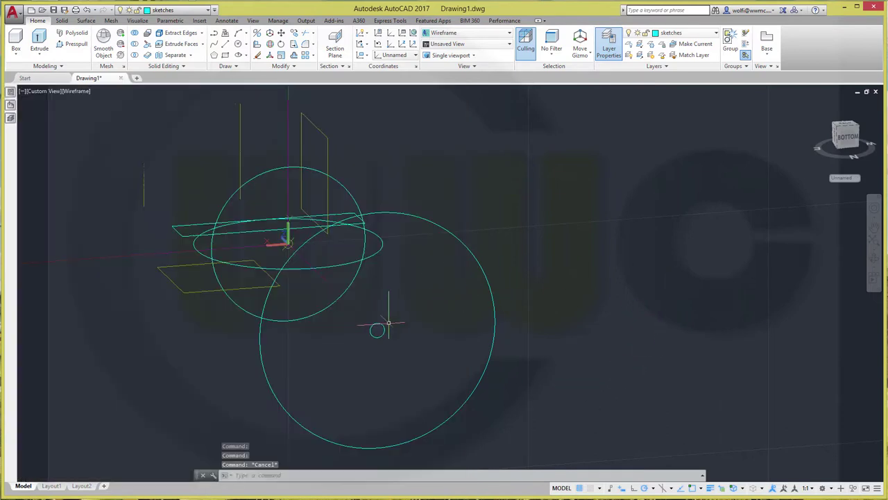
# Step: Enlarge the small circle to diameter 7 in Properties
pyautogui.click(377, 331)
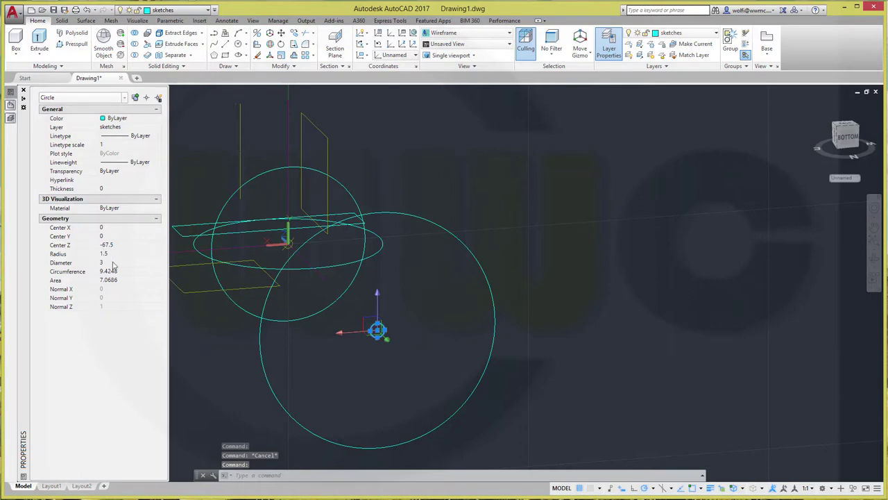
pyautogui.click(113, 263)
pyautogui.press('Tab')
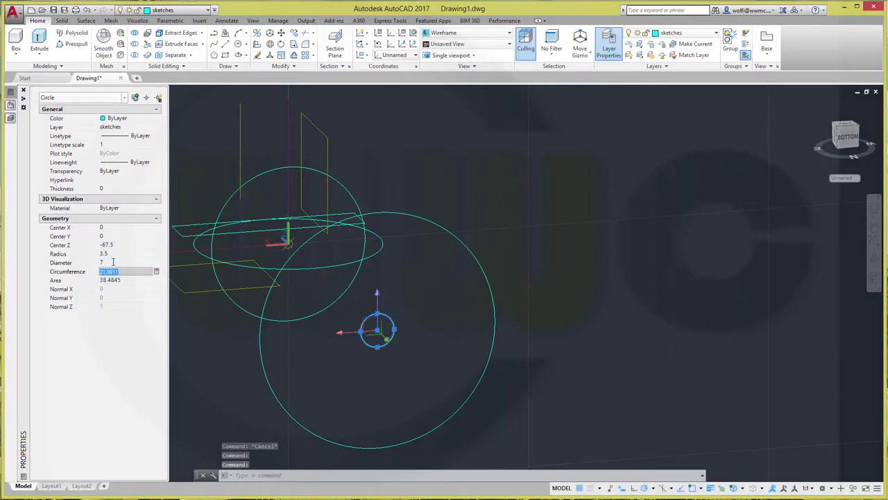
pyautogui.press('Escape')
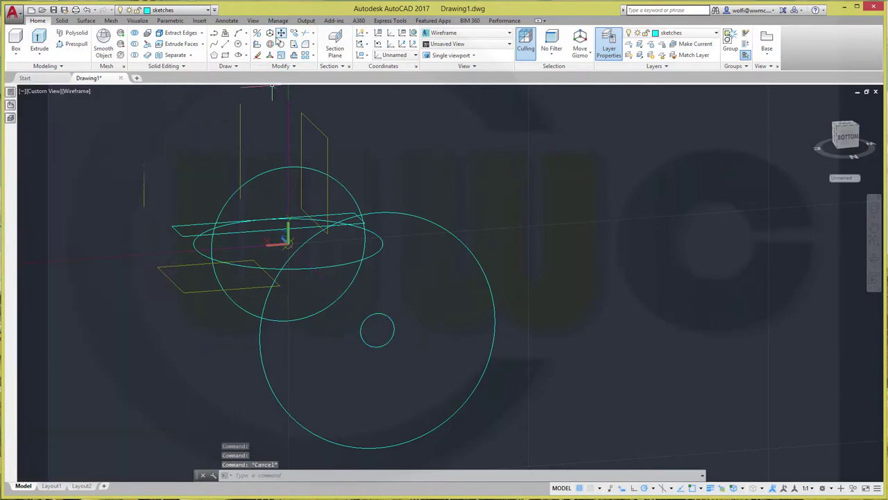
# Step: Move the small circle 17 units off centre from its centre point
pyautogui.click(281, 33)
pyautogui.click(388, 341)
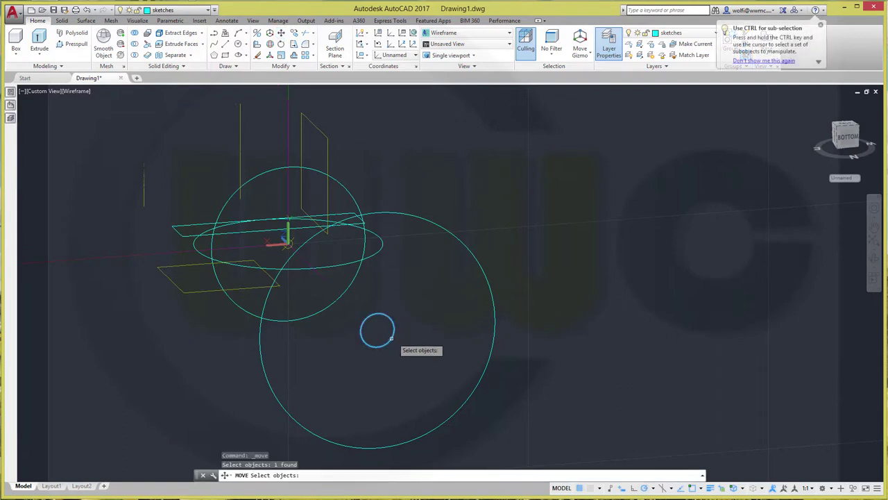
pyautogui.press('Return')
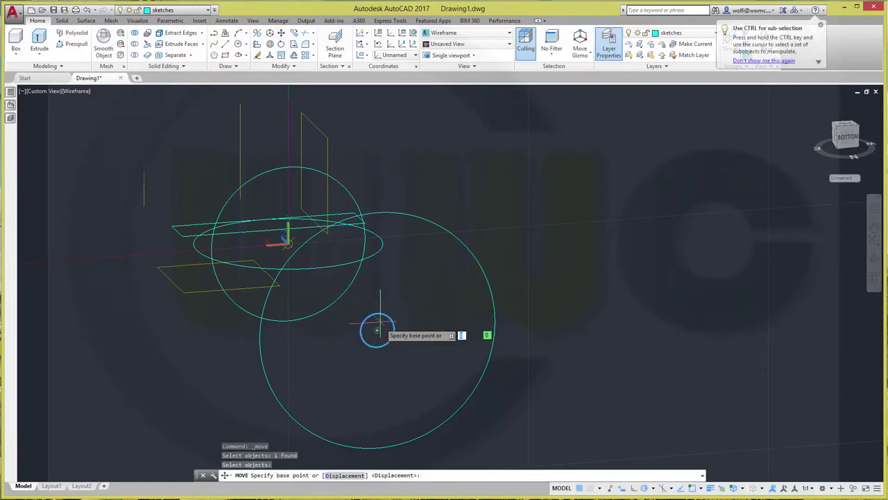
pyautogui.click(376, 330)
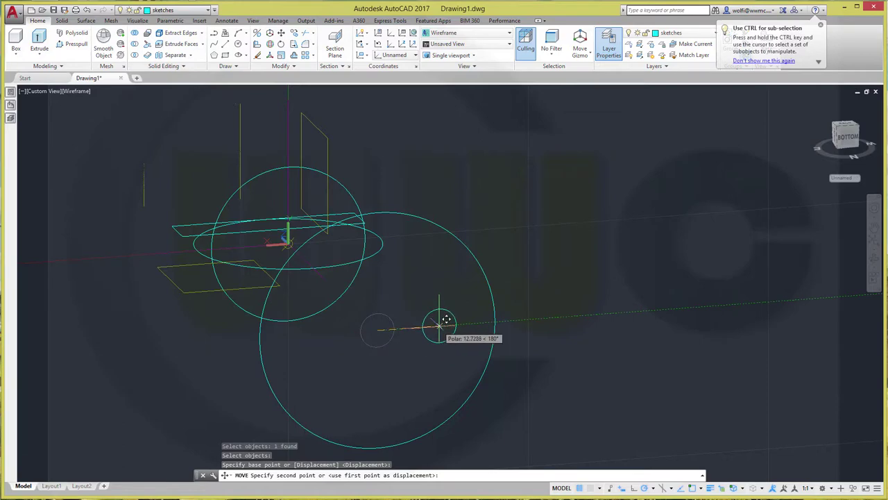
pyautogui.write('1')
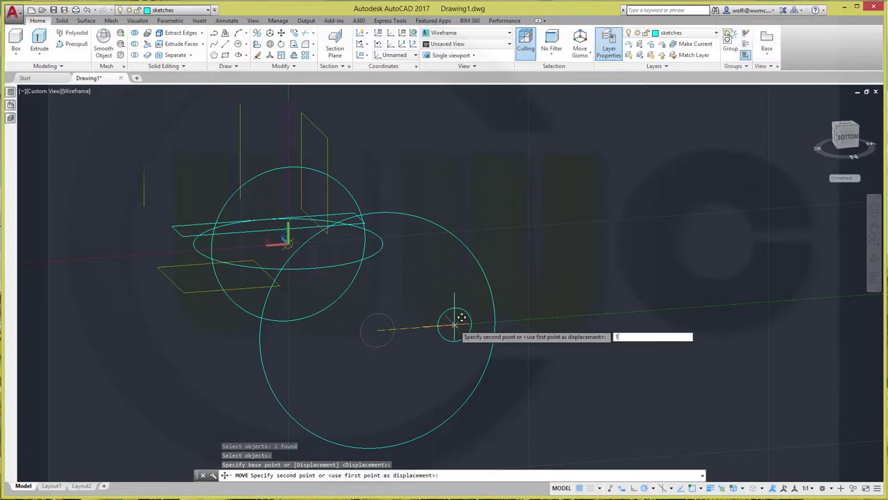
pyautogui.write('7')
pyautogui.press('Return')
pyautogui.press('Escape')
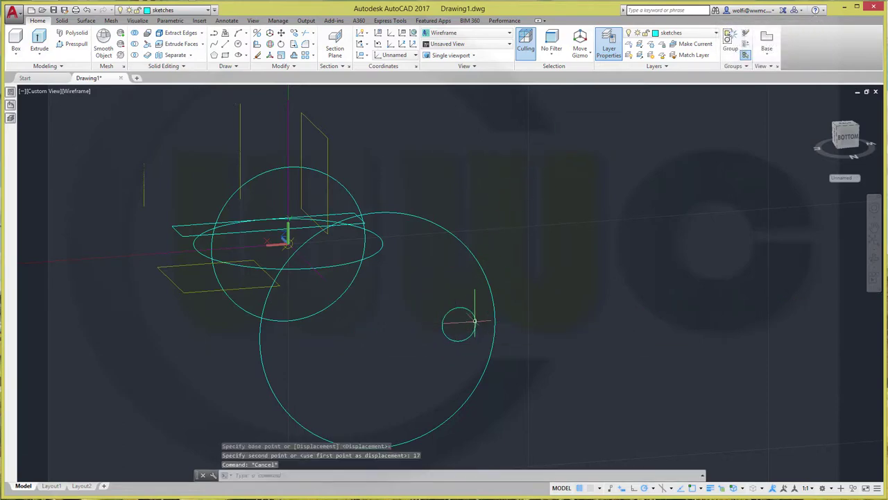
pyautogui.moveTo(474, 321)
pyautogui.keyDown('shift'); pyautogui.mouseDown(button='middle')
pyautogui.moveTo(444, 381)
pyautogui.moveTo(448, 370)
pyautogui.mouseUp(button='middle'); pyautogui.keyUp('shift')
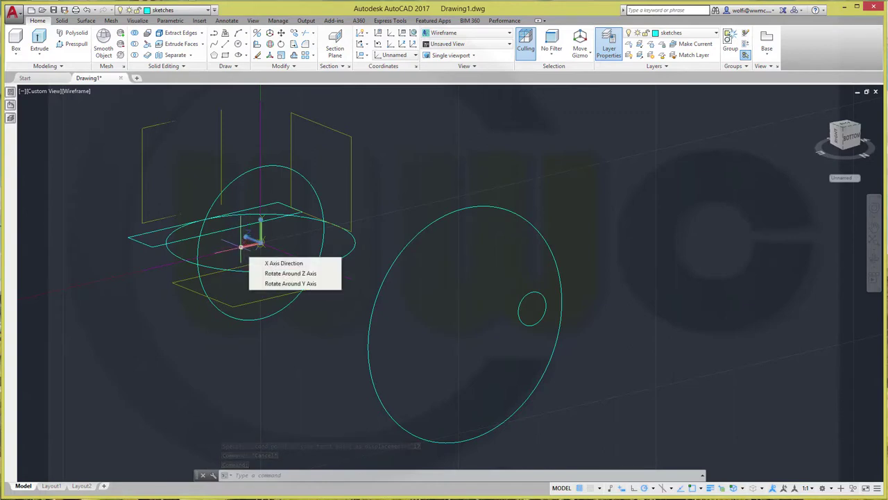
# Step: Try and cancel the UCS X Axis Direction and Rotate Around Y options, then orbit to a Top view
pyautogui.click(241, 248)
pyautogui.press('Escape')
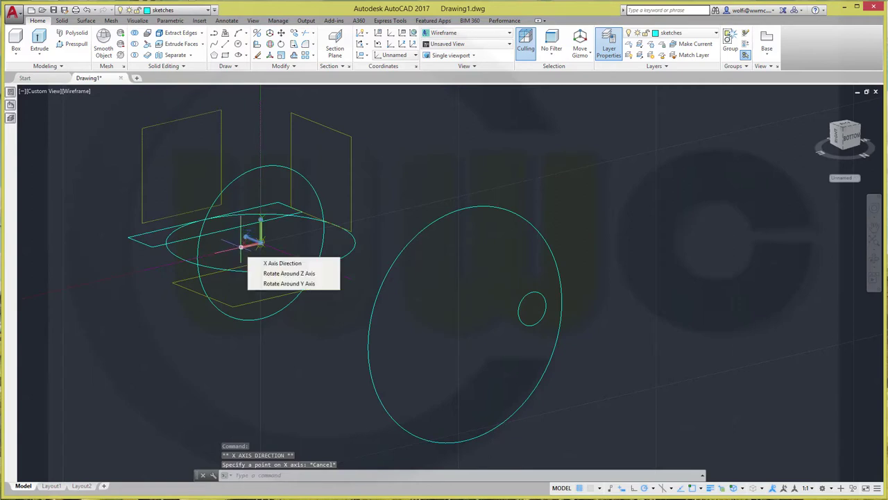
pyautogui.click(274, 284)
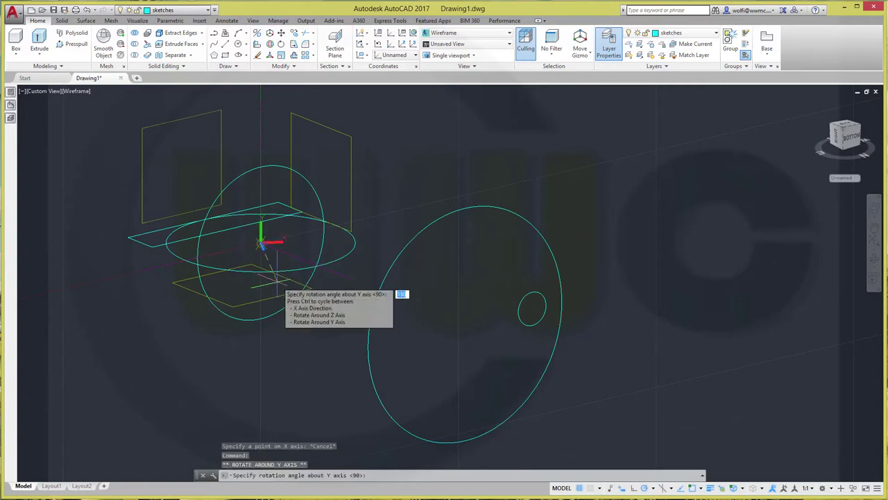
pyautogui.press('Escape')
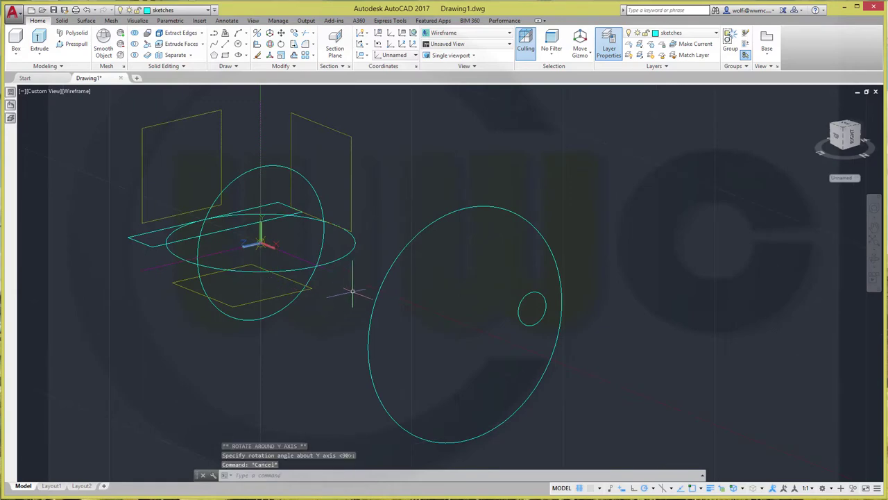
pyautogui.keyDown('shift'); pyautogui.moveTo(352, 293); pyautogui.dragTo(440, 250, button='middle'); pyautogui.keyUp('shift')
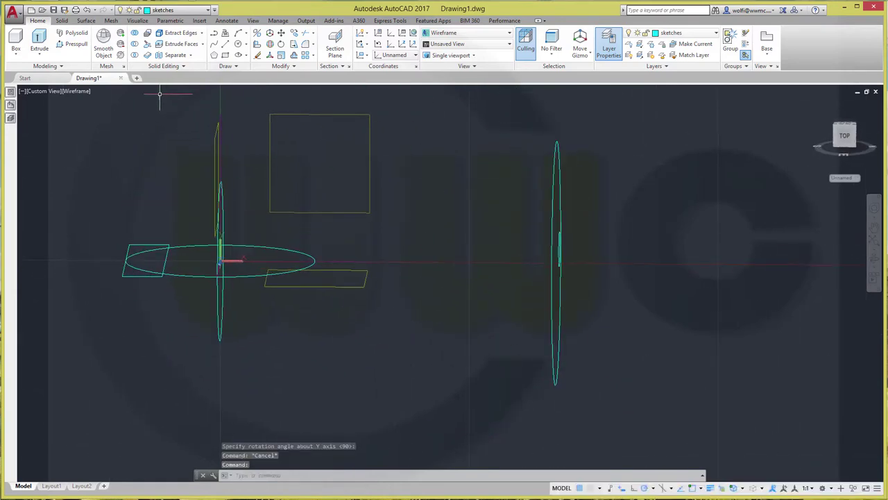
pyautogui.click(225, 55)
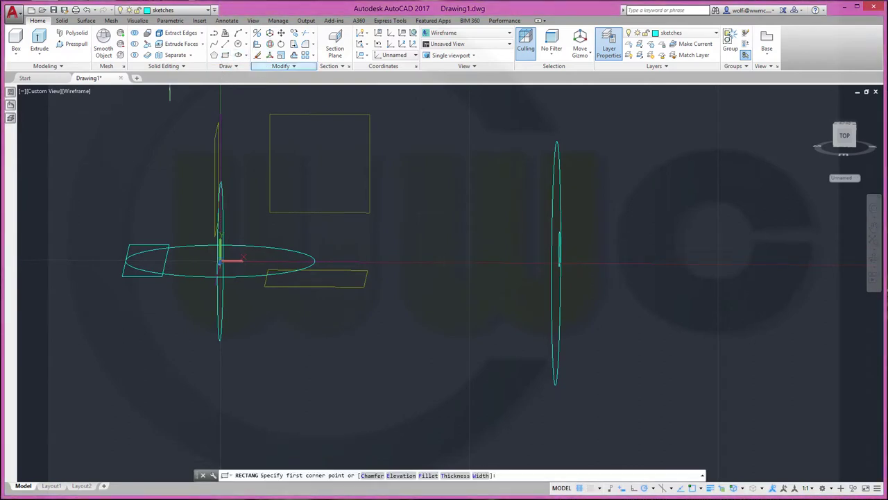
pyautogui.click(416, 136)
pyautogui.write('11')
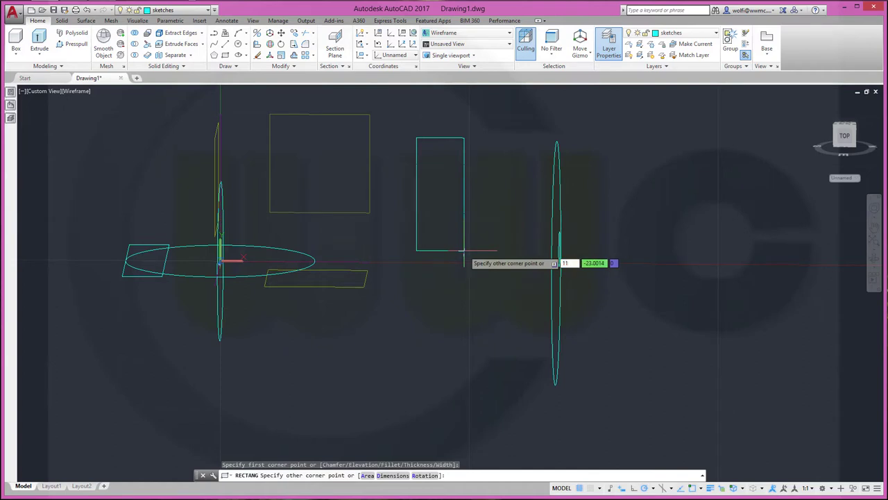
pyautogui.press('Tab')
pyautogui.write('49')
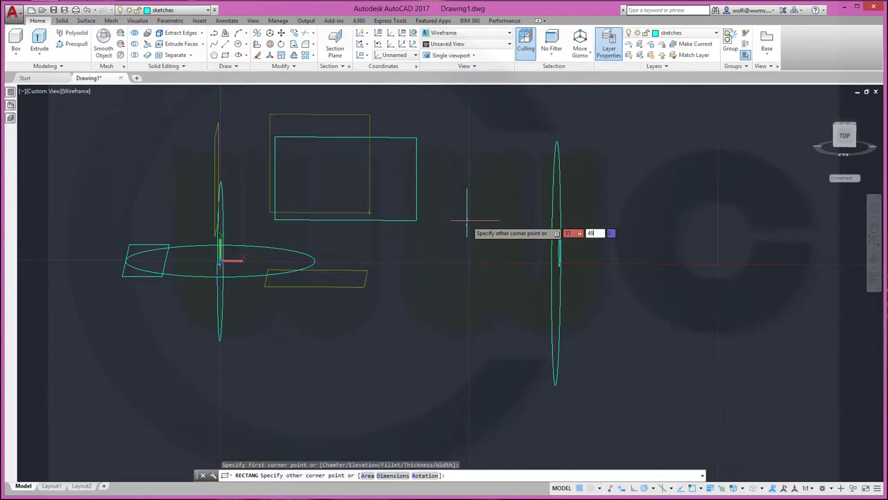
pyautogui.press('Return')
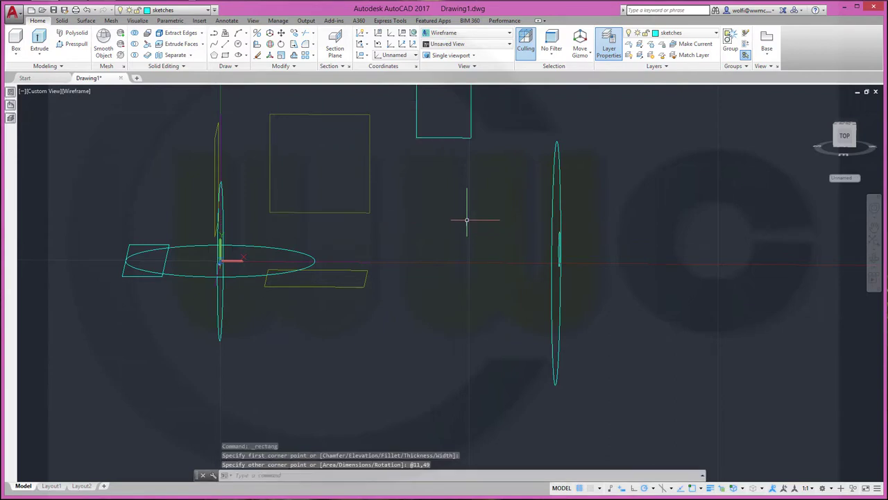
pyautogui.press('Escape')
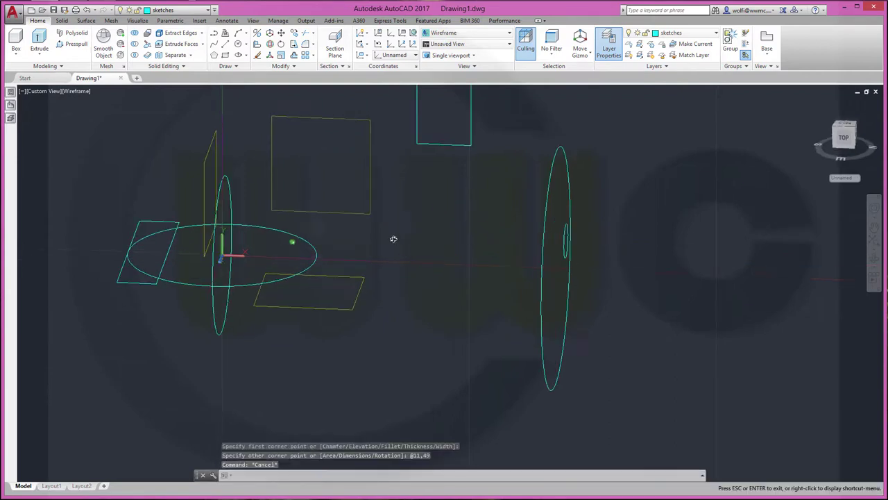
pyautogui.scroll(1, 416, 168)
pyautogui.scroll(-5, 406, 193)
pyautogui.scroll(3, 431, 185)
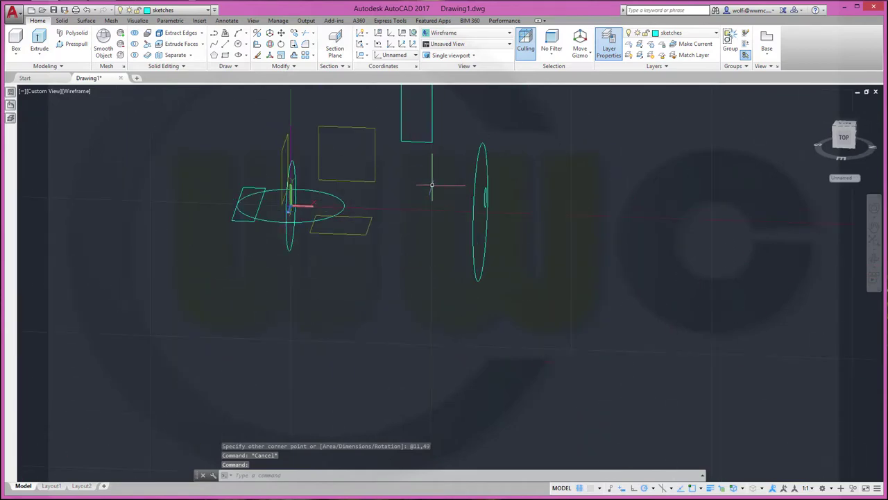
# Step: Change the right upright circle's diameter to 43 in Properties
pyautogui.click(475, 185)
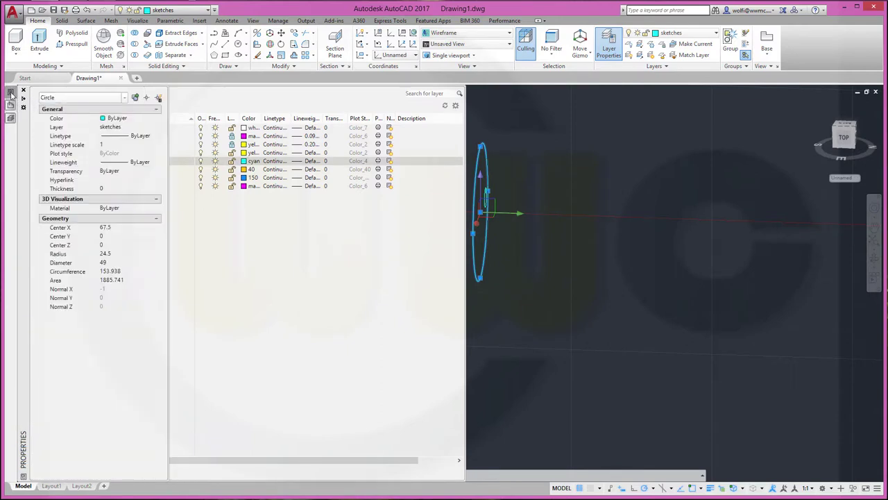
pyautogui.click(110, 263)
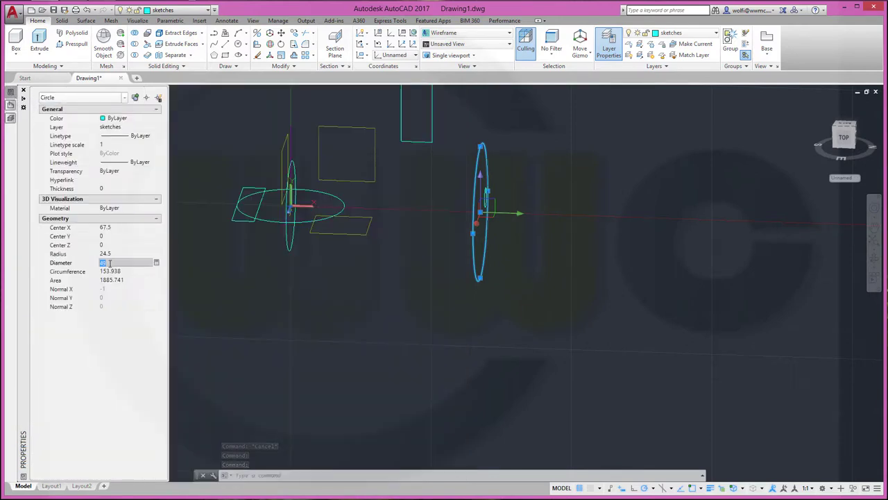
pyautogui.write('43')
pyautogui.press('Tab')
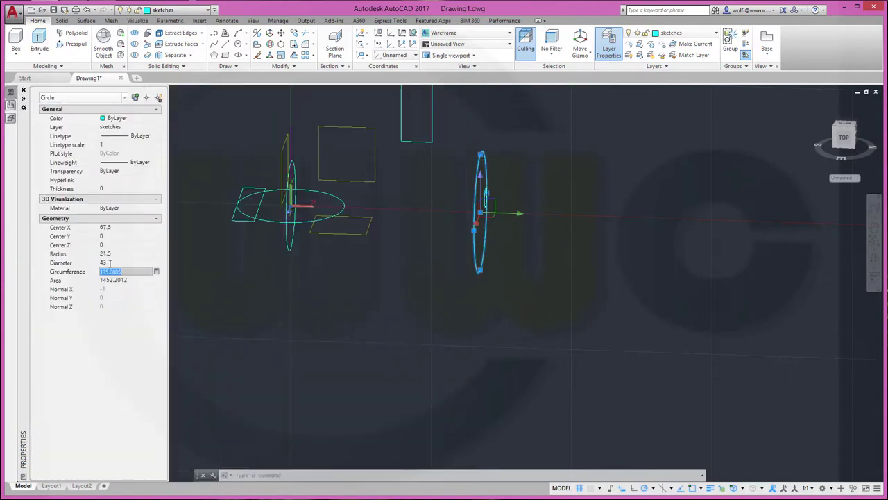
pyautogui.press('Escape')
pyautogui.moveTo(389, 204); pyautogui.dragTo(382, 345, button='middle')
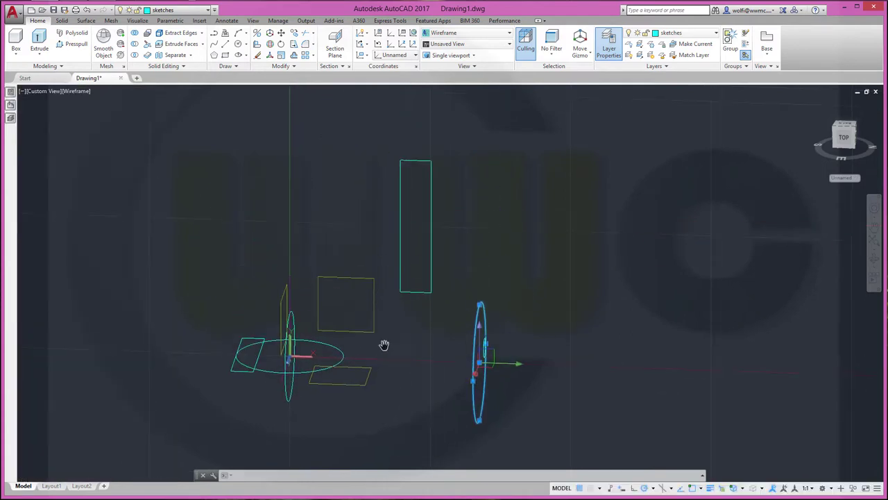
# Step: Move the tall rectangle from its edge midpoint by a distance of 35.5
pyautogui.click(281, 33)
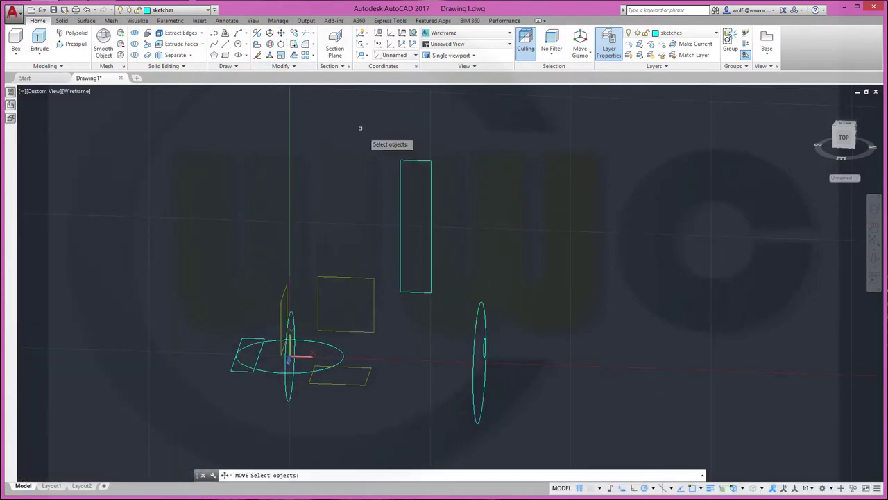
pyautogui.click(400, 224)
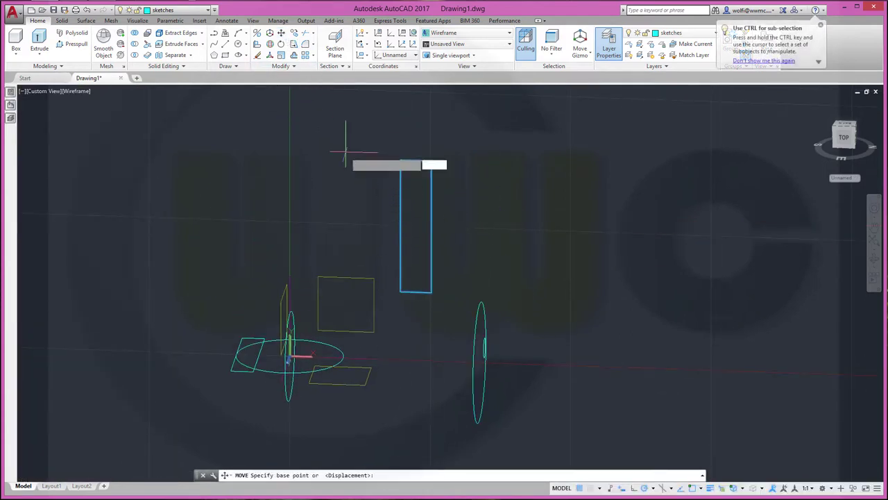
pyautogui.press('Return')
pyautogui.keyDown('shift'); pyautogui.rightClick(346, 158); pyautogui.keyUp('shift')
pyautogui.click(374, 232)
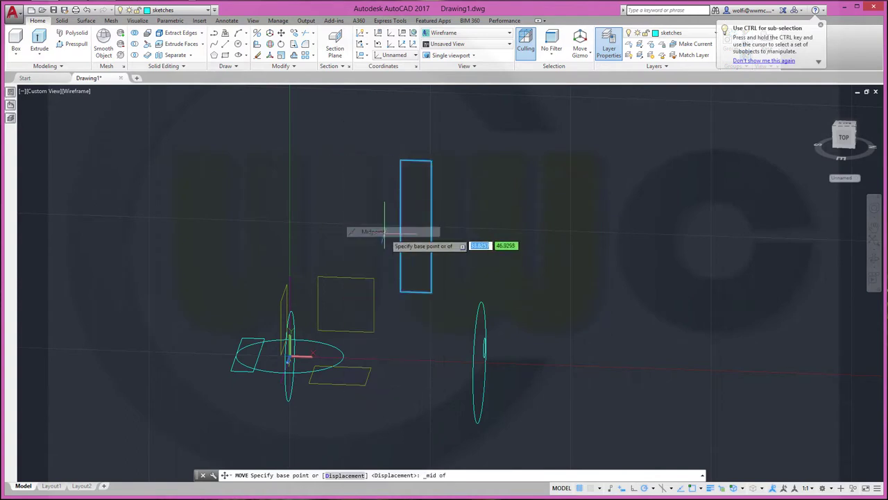
pyautogui.click(400, 227)
pyautogui.write('35.5')
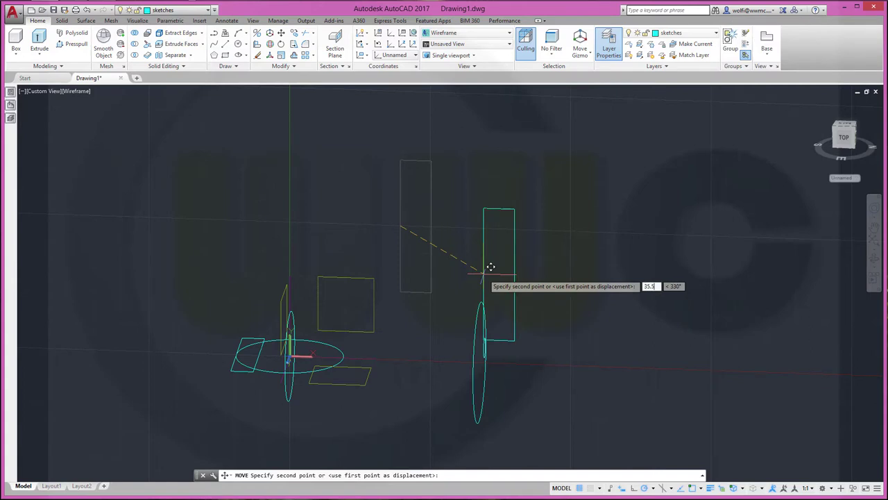
pyautogui.press('Tab')
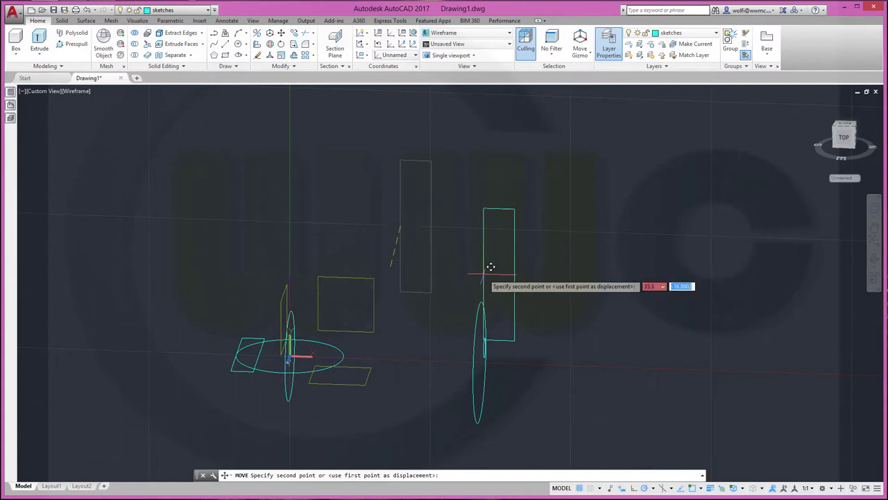
pyautogui.write('0')
pyautogui.press('Return')
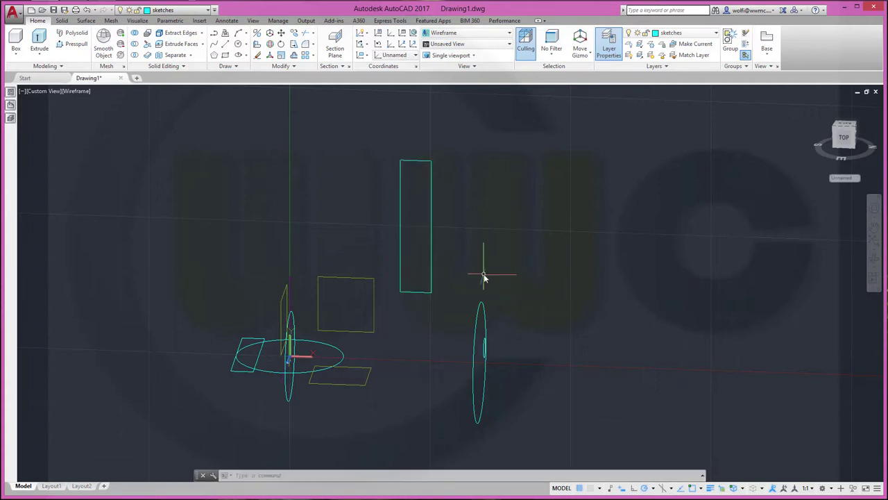
# Step: Move the tall rectangle again from its midpoint by 35.5, then orbit the view
pyautogui.click(282, 34)
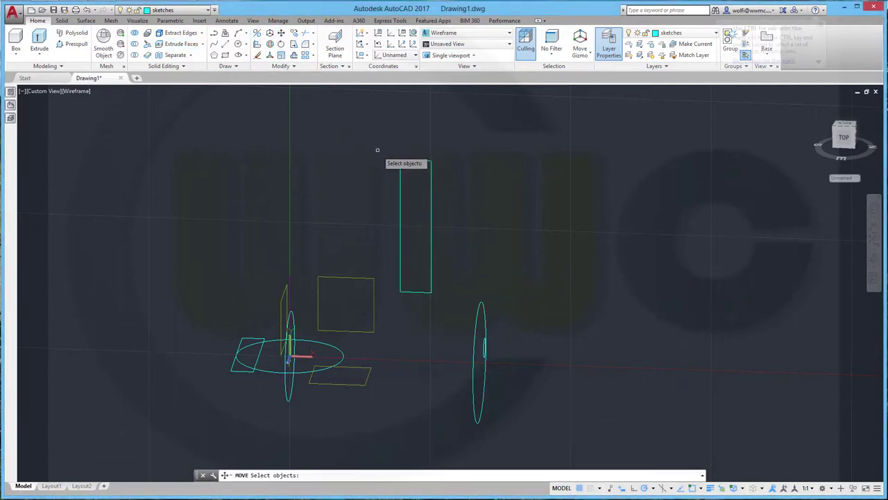
pyautogui.click(401, 195)
pyautogui.press('Return')
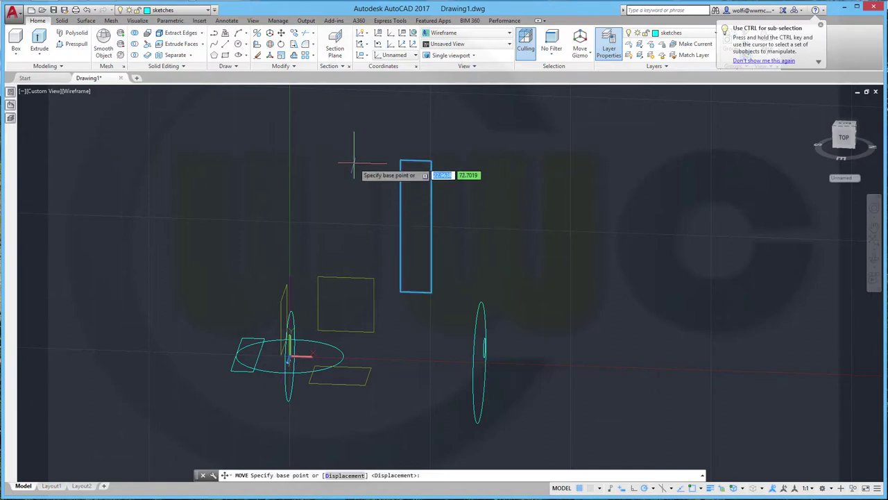
pyautogui.keyDown('shift'); pyautogui.rightClick(354, 161); pyautogui.keyUp('shift')
pyautogui.click(380, 233)
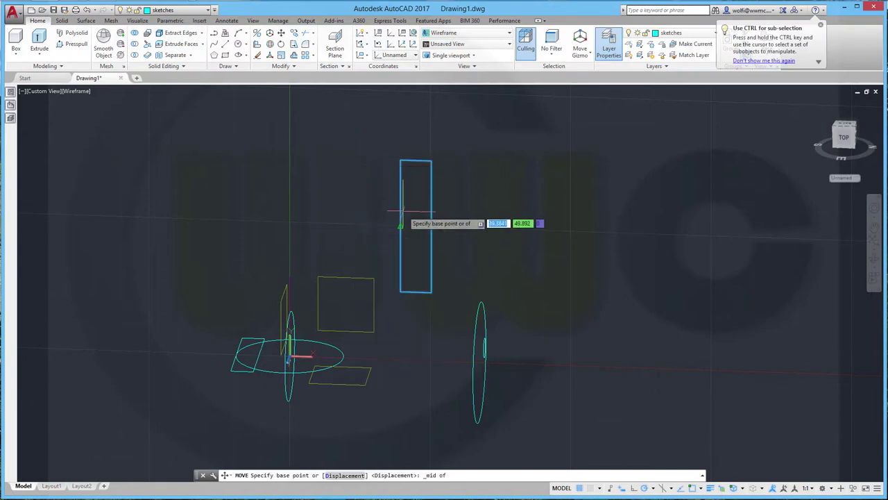
pyautogui.click(401, 217)
pyautogui.write('35.5')
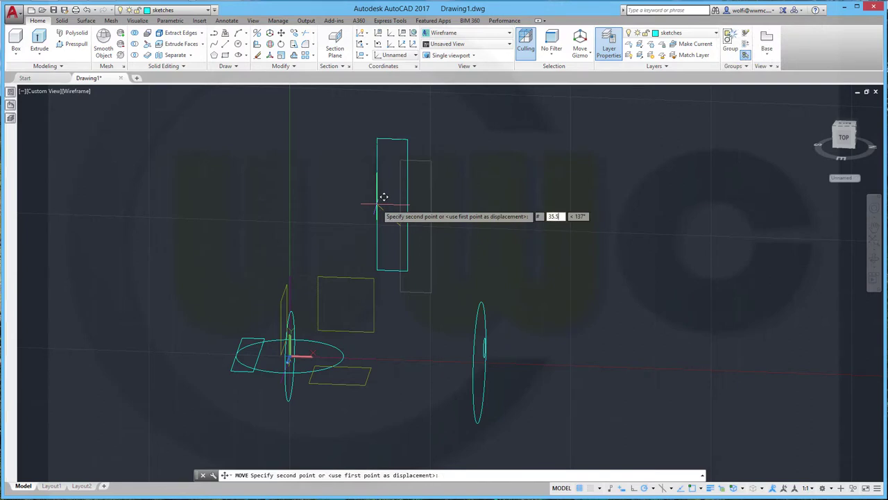
pyautogui.press('Tab')
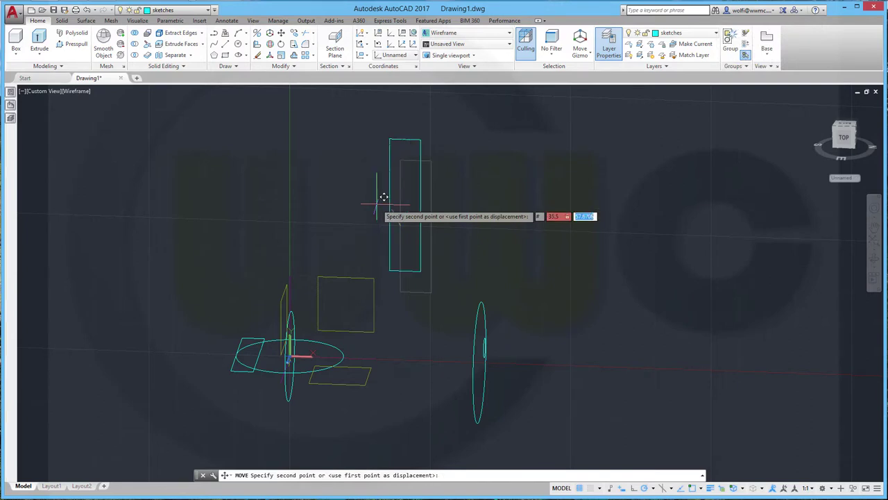
pyautogui.press('Return')
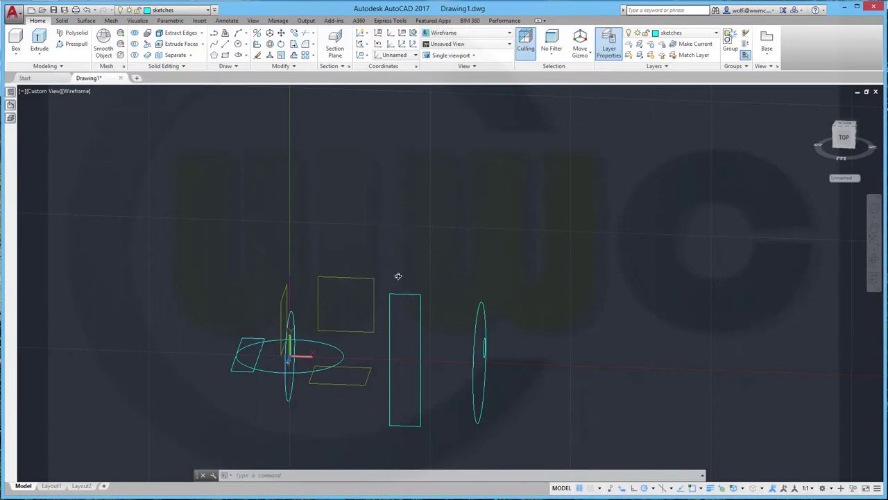
pyautogui.moveTo(398, 276)
pyautogui.keyDown('shift'); pyautogui.mouseDown(button='middle')
pyautogui.moveTo(357, 193)
pyautogui.moveTo(374, 174)
pyautogui.moveTo(364, 223)
pyautogui.moveTo(327, 190)
pyautogui.moveTo(317, 132)
pyautogui.moveTo(362, 198)
pyautogui.moveTo(293, 129)
pyautogui.moveTo(257, 129)
pyautogui.moveTo(257, 145)
pyautogui.moveTo(260, 119)
pyautogui.moveTo(271, 131)
pyautogui.moveTo(264, 143)
pyautogui.moveTo(260, 136)
pyautogui.mouseUp(button='middle'); pyautogui.keyUp('shift')
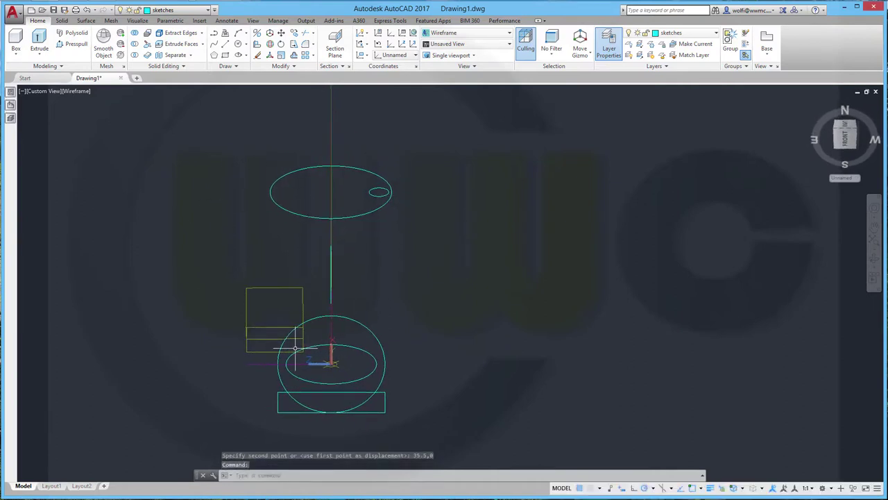
# Step: Switch the UCS back to World and draw a 60 by 6 rectangle
pyautogui.click(854, 179)
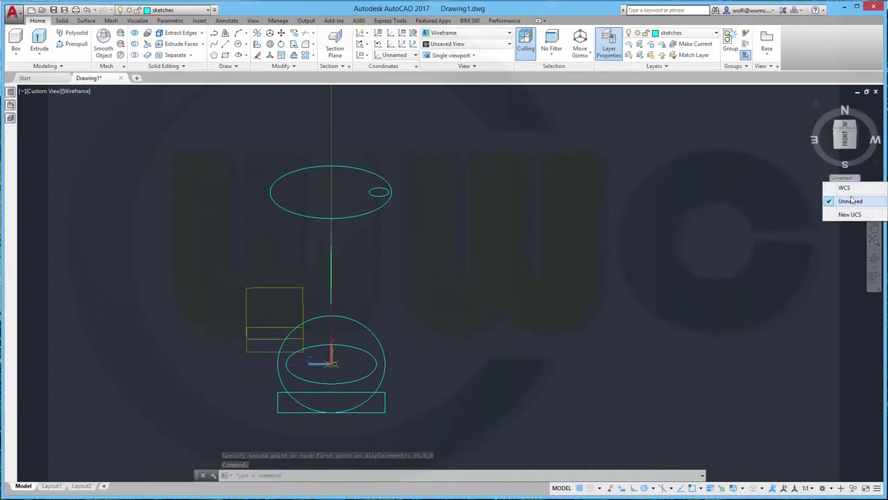
pyautogui.click(847, 186)
pyautogui.keyDown('shift'); pyautogui.moveTo(440, 268); pyautogui.dragTo(434, 232, button='middle'); pyautogui.keyUp('shift')
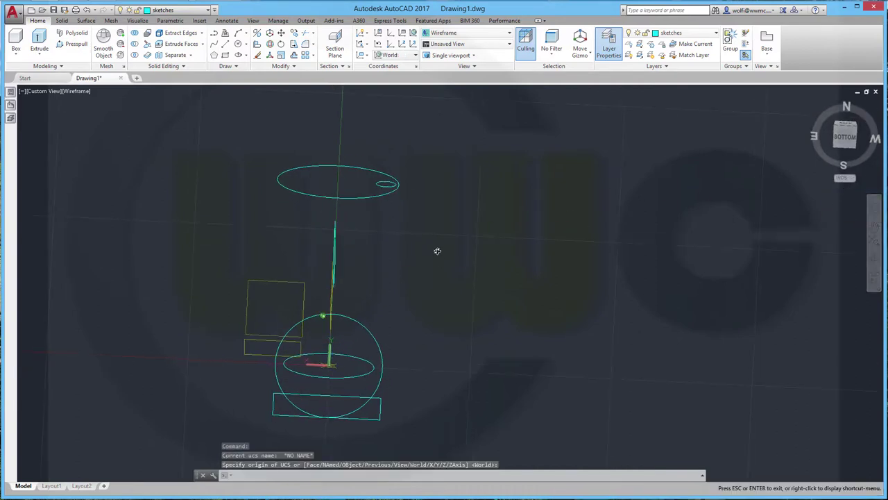
pyautogui.click(225, 55)
pyautogui.click(447, 289)
pyautogui.write('60')
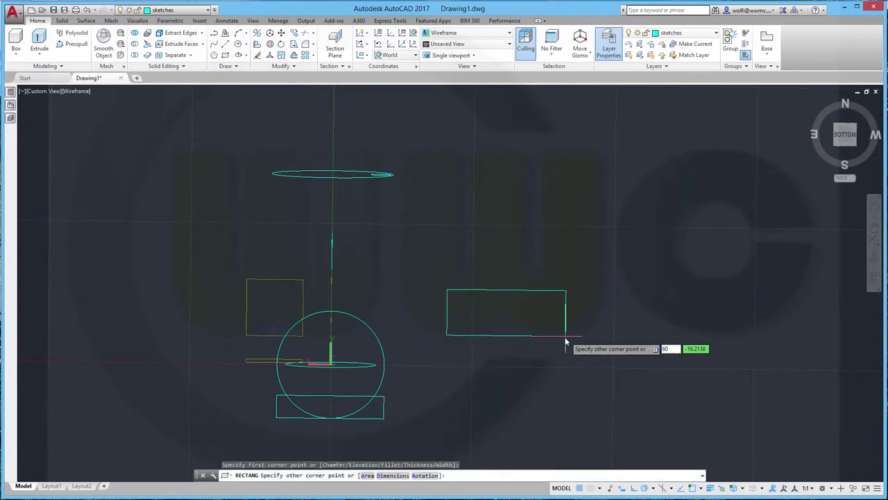
pyautogui.press('Tab')
pyautogui.write('6')
pyautogui.press('Return')
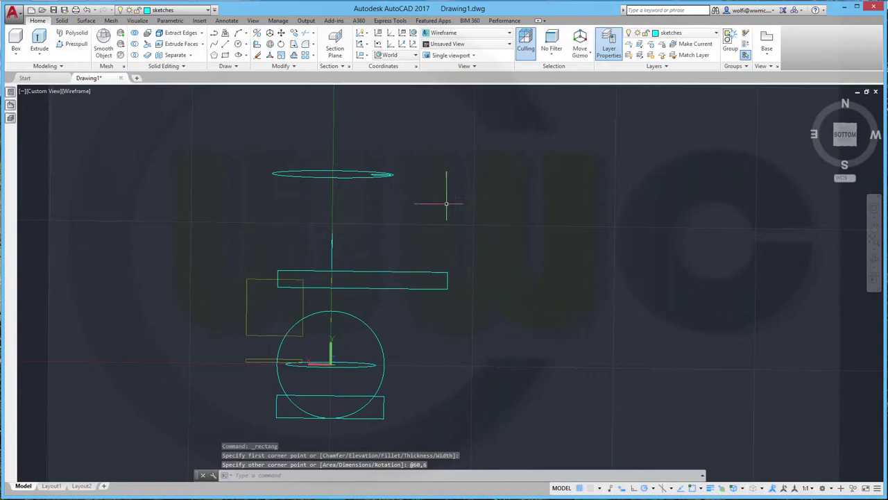
# Step: Move the 60 by 6 rectangle by its edge midpoint onto the origin 0,0
pyautogui.click(281, 32)
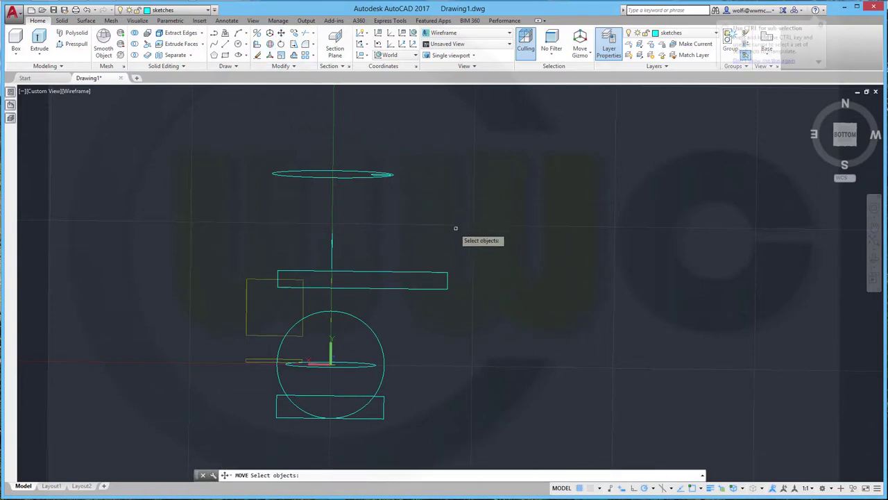
pyautogui.click(408, 271)
pyautogui.keyDown('shift'); pyautogui.rightClick(426, 198); pyautogui.keyUp('shift')
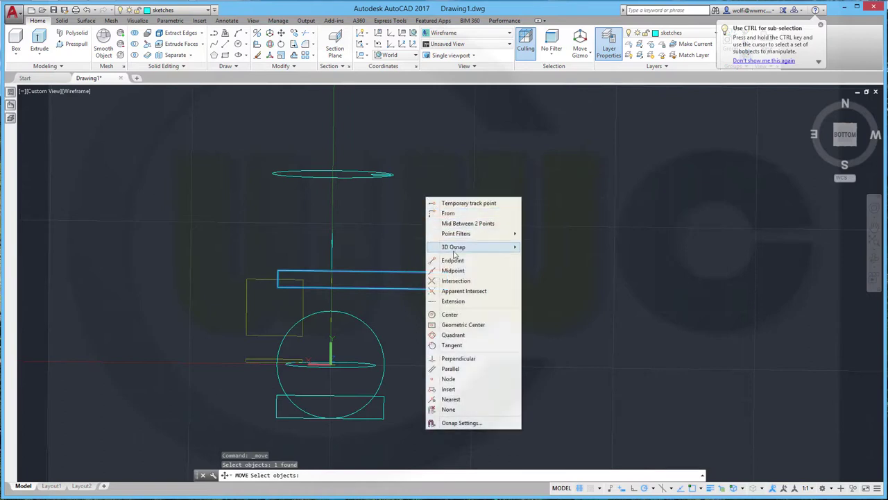
pyautogui.click(456, 272)
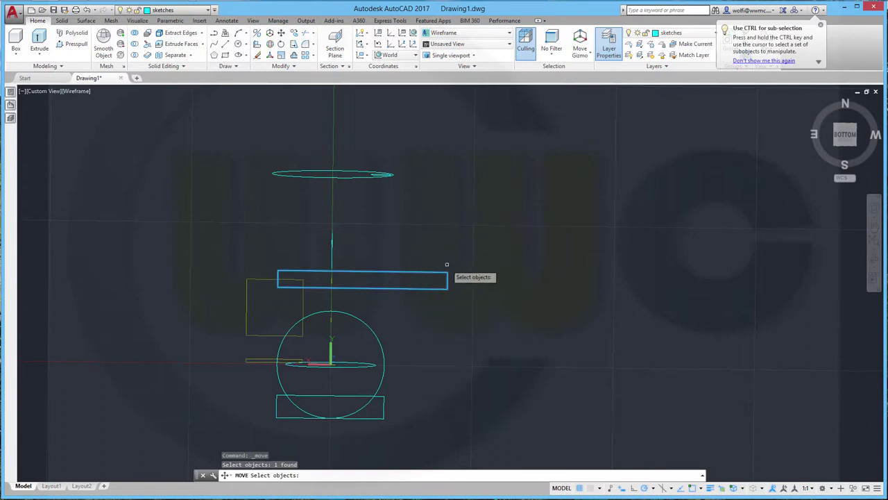
pyautogui.press('Return')
pyautogui.keyDown('shift'); pyautogui.rightClick(448, 263); pyautogui.keyUp('shift')
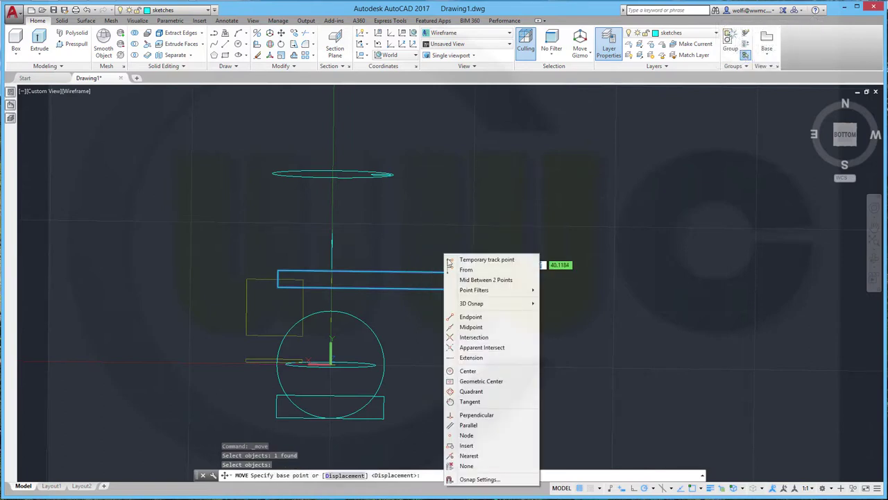
pyautogui.click(471, 327)
pyautogui.click(417, 283)
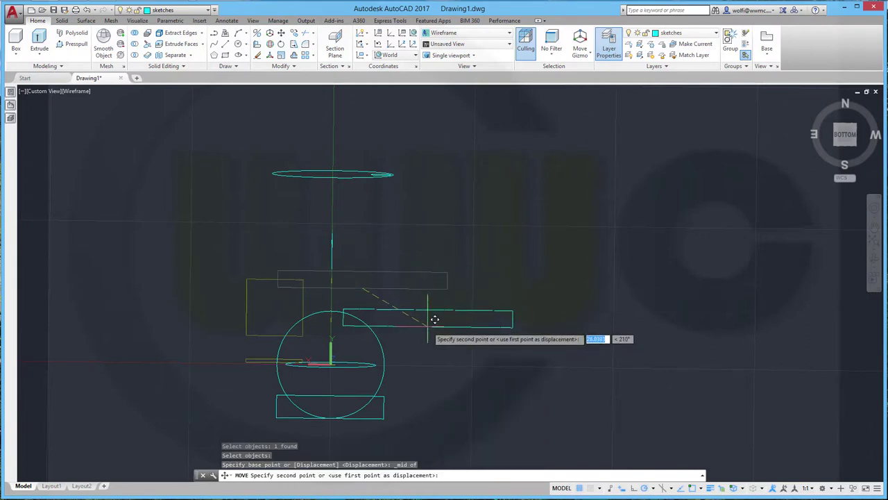
pyautogui.write('#0,0')
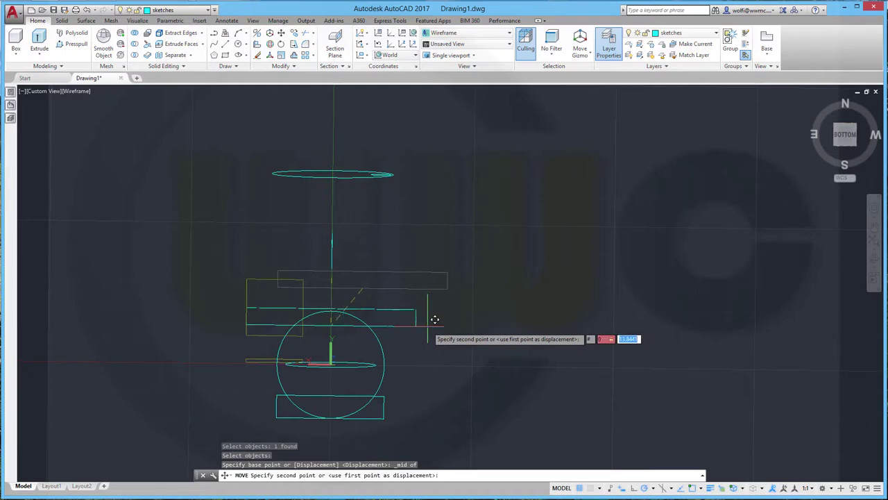
pyautogui.press('Return')
pyautogui.moveTo(413, 284)
pyautogui.keyDown('shift'); pyautogui.mouseDown(button='middle')
pyautogui.moveTo(448, 301)
pyautogui.moveTo(497, 280)
pyautogui.mouseUp(button='middle'); pyautogui.keyUp('shift')
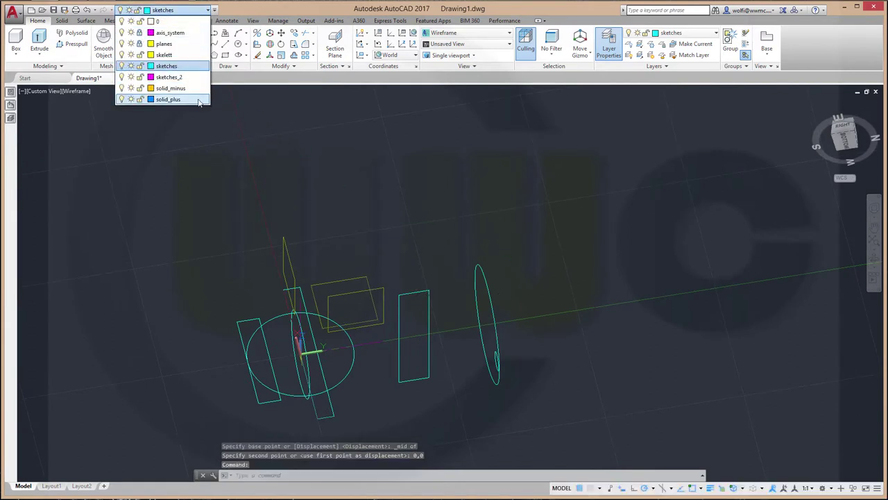
# Step: Make solid_plus the current layer and extrude the small rectangle 10 high into a box
pyautogui.click(200, 101)
pyautogui.keyDown('shift'); pyautogui.moveTo(237, 154); pyautogui.dragTo(274, 170, button='middle'); pyautogui.keyUp('shift')
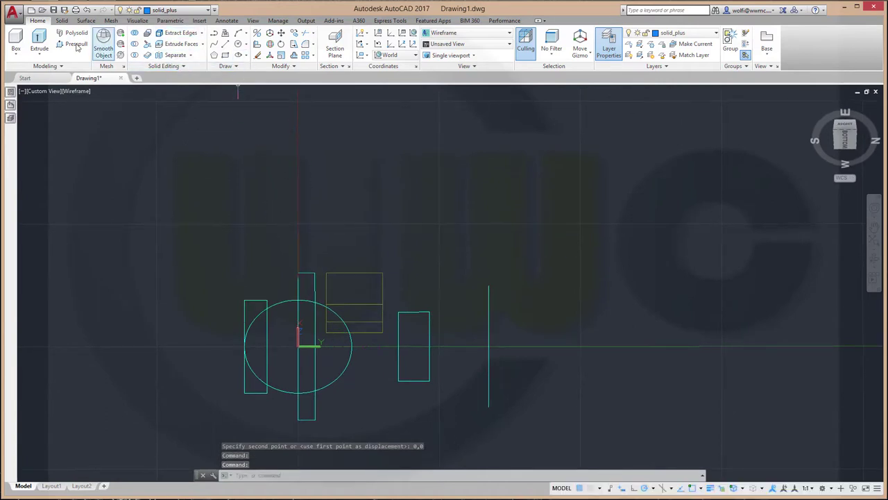
pyautogui.click(39, 41)
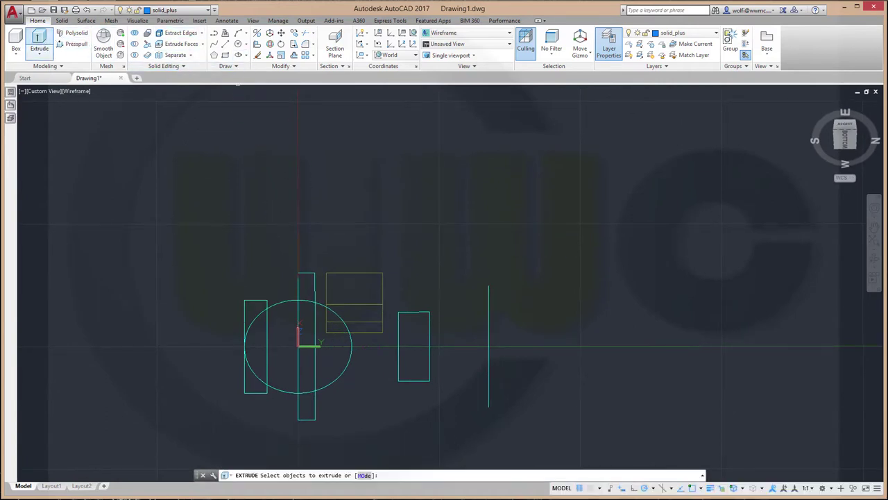
pyautogui.click(245, 316)
pyautogui.rightClick(235, 239)
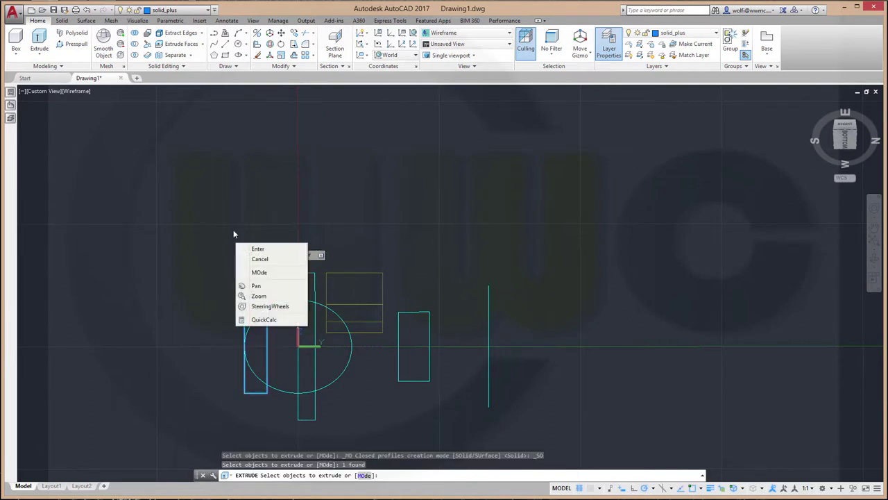
pyautogui.click(258, 249)
pyautogui.keyDown('shift'); pyautogui.moveTo(217, 254); pyautogui.dragTo(240, 281, button='middle'); pyautogui.keyUp('shift')
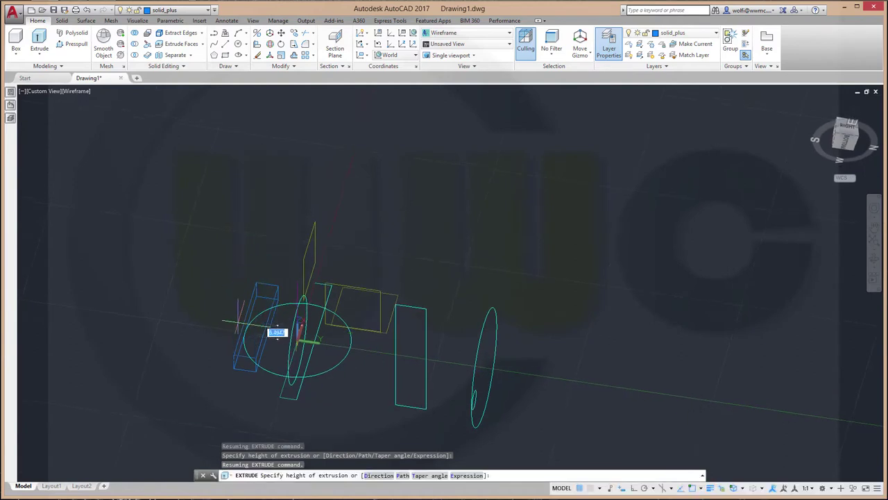
pyautogui.write('10')
pyautogui.press('Return')
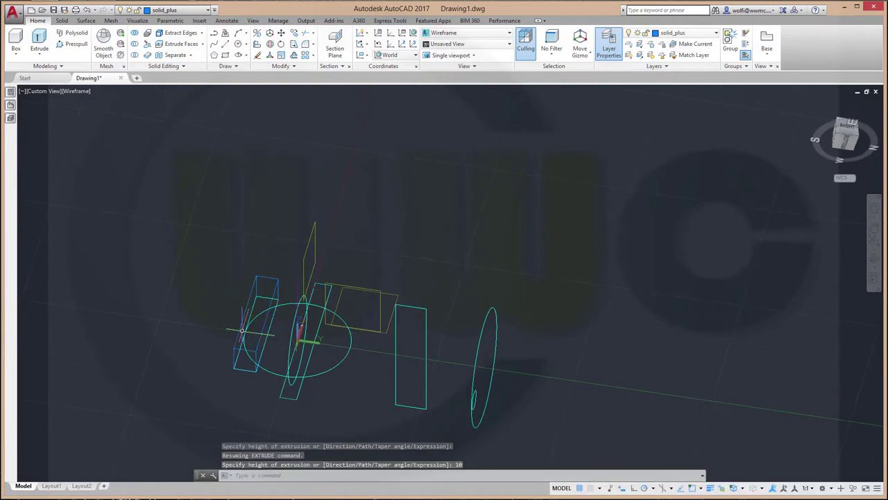
pyautogui.moveTo(231, 253)
pyautogui.keyDown('shift'); pyautogui.mouseDown(button='middle')
pyautogui.moveTo(253, 372)
pyautogui.moveTo(173, 145)
pyautogui.mouseUp(button='middle'); pyautogui.keyUp('shift')
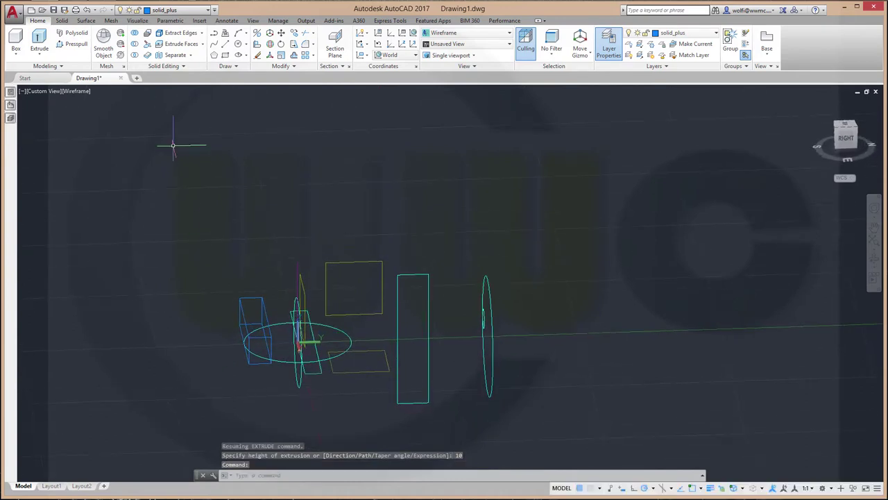
# Step: Extrude the diameter-38 crankcase circle to a height of 16.75
pyautogui.click(39, 40)
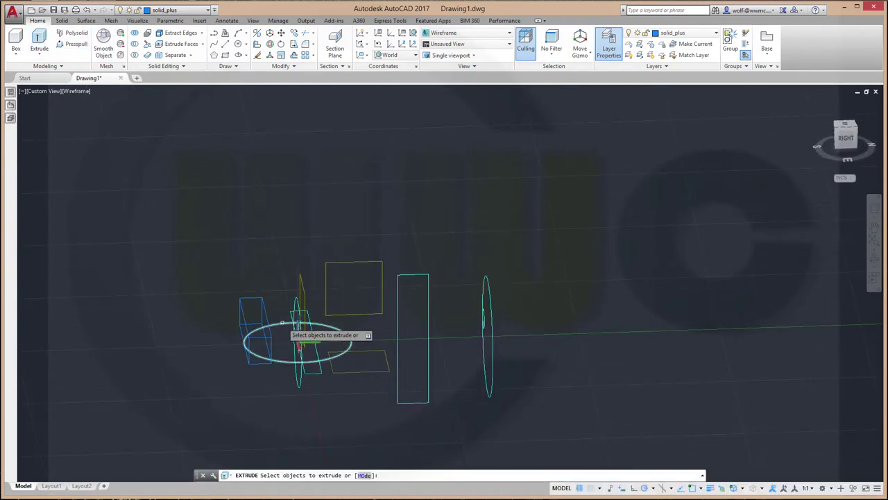
pyautogui.click(282, 323)
pyautogui.rightClick(277, 275)
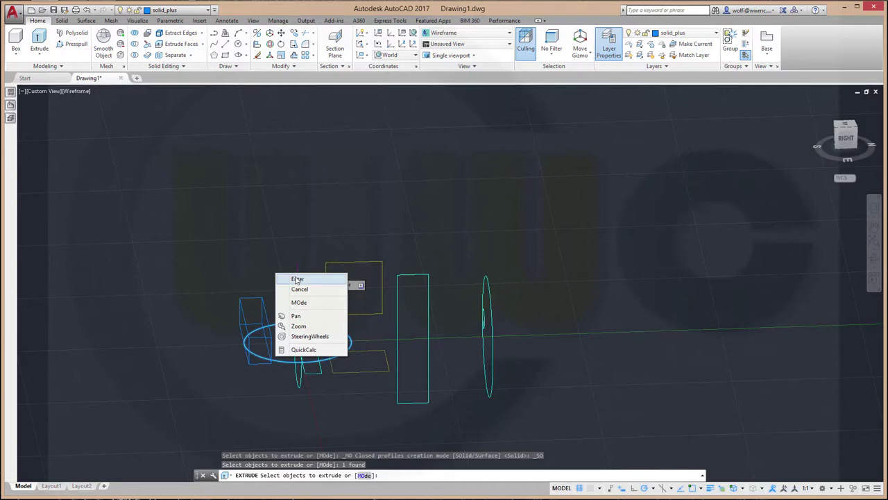
pyautogui.click(297, 279)
pyautogui.write('16.75')
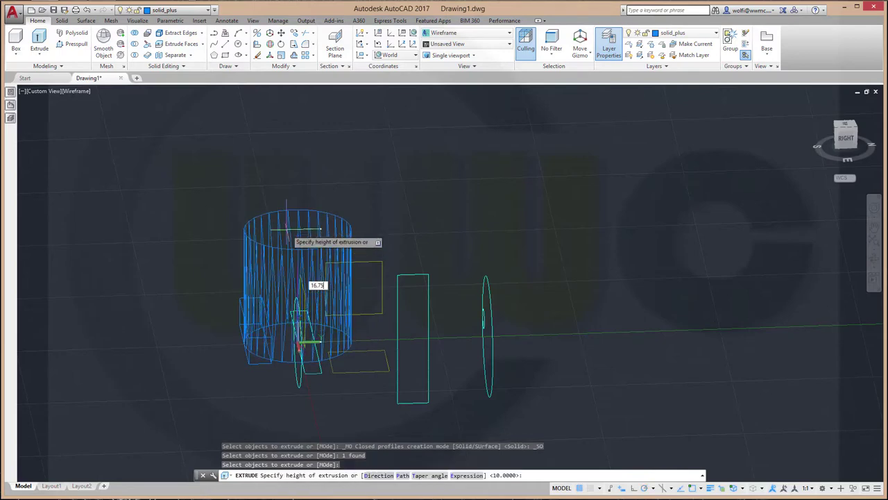
pyautogui.press('Return')
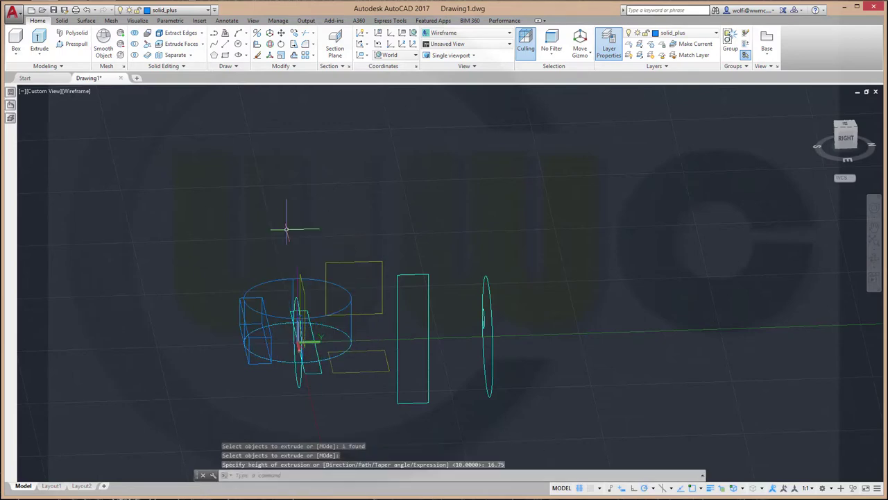
pyautogui.scroll(3, 282, 383)
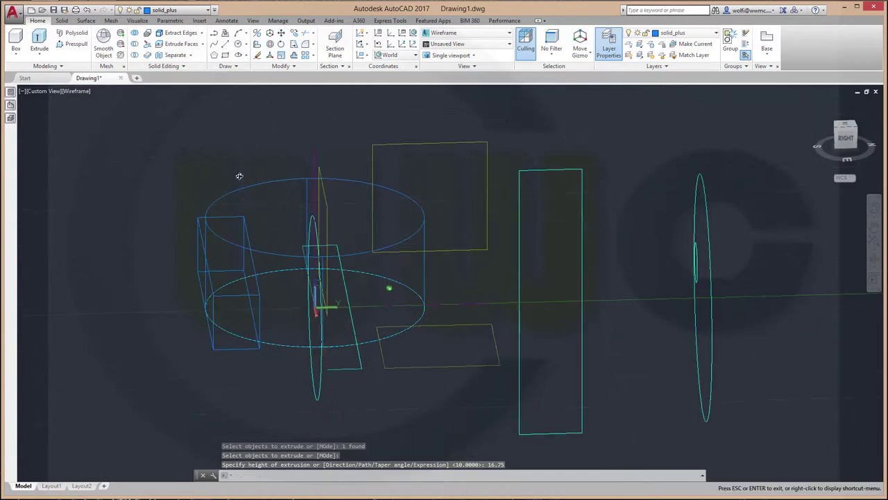
# Step: Move the box from its edge midpoint to the cylinder's left quadrant
pyautogui.click(281, 33)
pyautogui.click(230, 278)
pyautogui.press('Return')
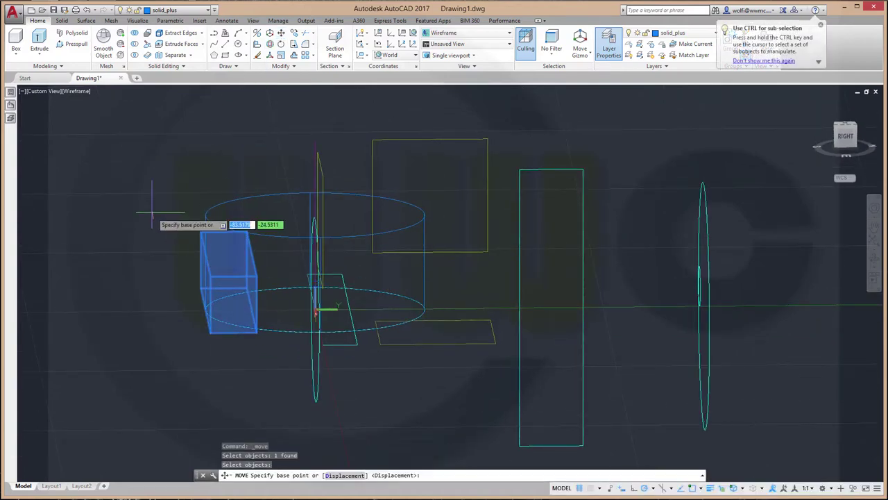
pyautogui.keyDown('shift'); pyautogui.rightClick(152, 214); pyautogui.keyUp('shift')
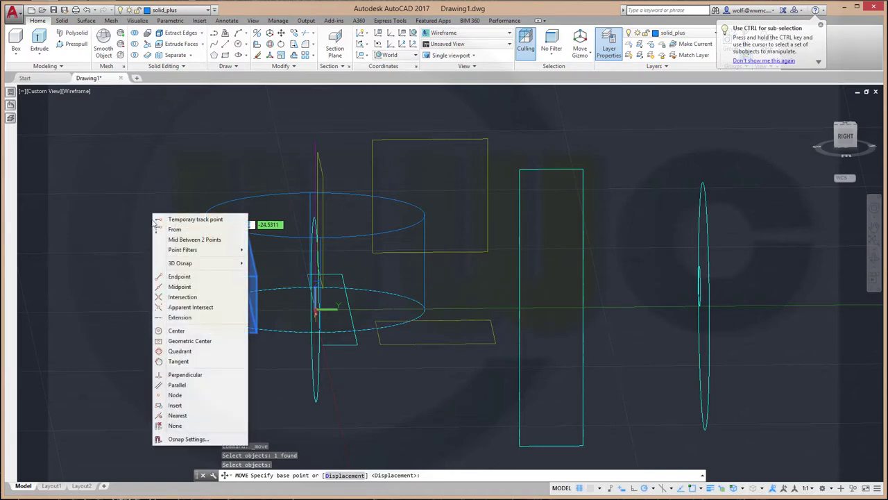
pyautogui.click(186, 289)
pyautogui.click(256, 278)
pyautogui.keyDown('shift'); pyautogui.rightClick(154, 166); pyautogui.keyUp('shift')
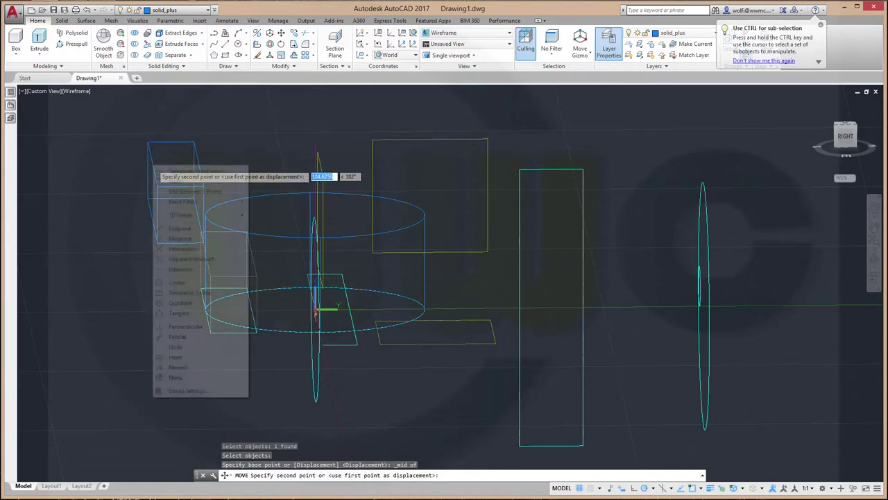
pyautogui.click(182, 302)
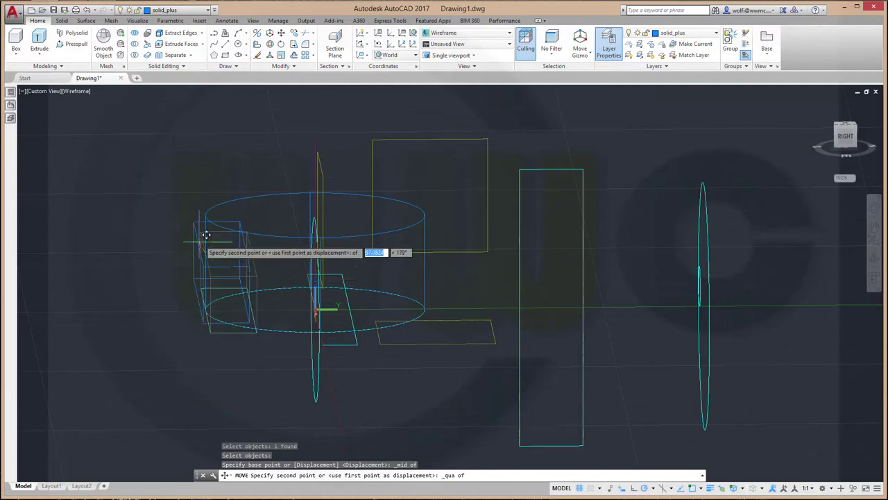
pyautogui.click(215, 220)
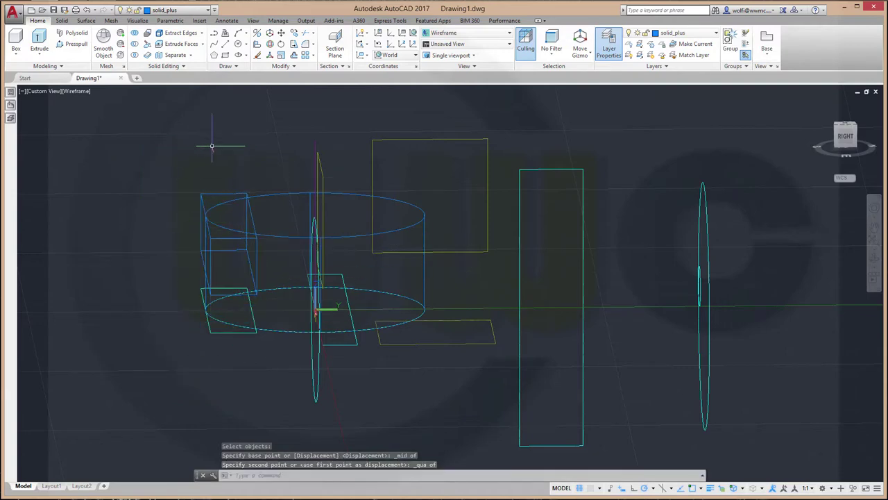
pyautogui.press('Escape')
pyautogui.moveTo(133, 200)
pyautogui.keyDown('shift'); pyautogui.mouseDown(button='middle')
pyautogui.moveTo(143, 173)
pyautogui.moveTo(134, 238)
pyautogui.mouseUp(button='middle'); pyautogui.keyUp('shift')
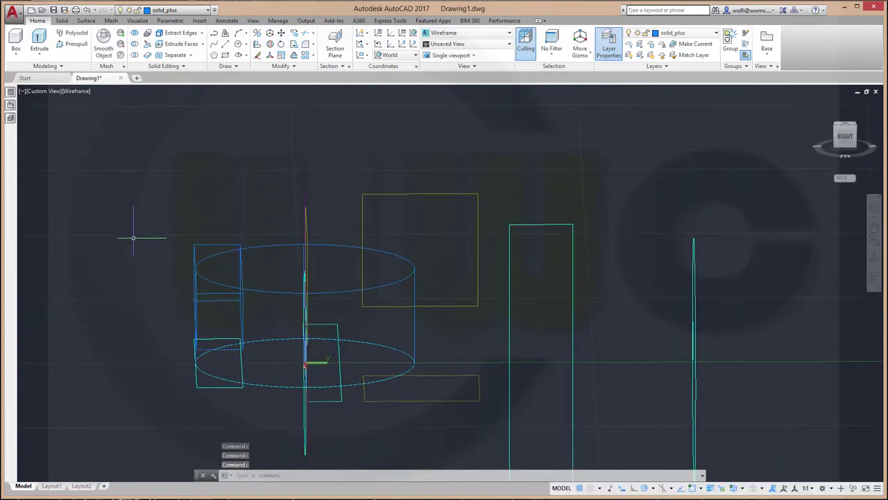
# Step: Start copying the box, then cancel the copy
pyautogui.click(293, 34)
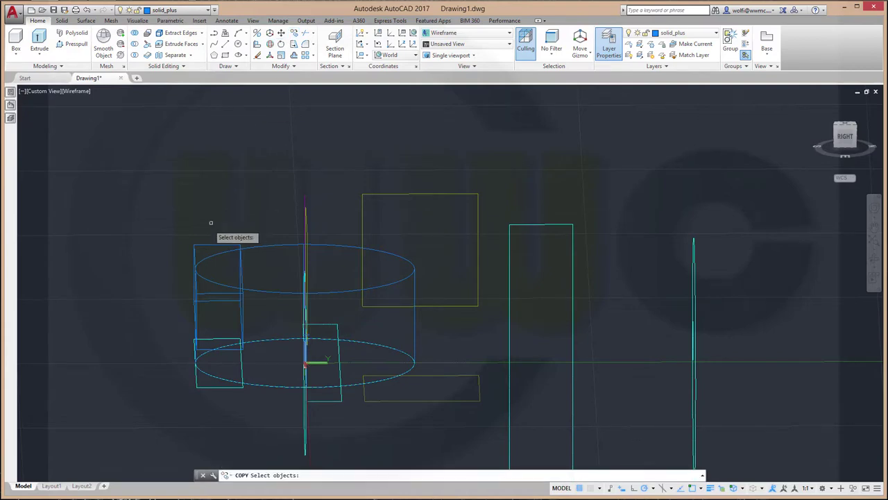
pyautogui.click(205, 243)
pyautogui.press('Return')
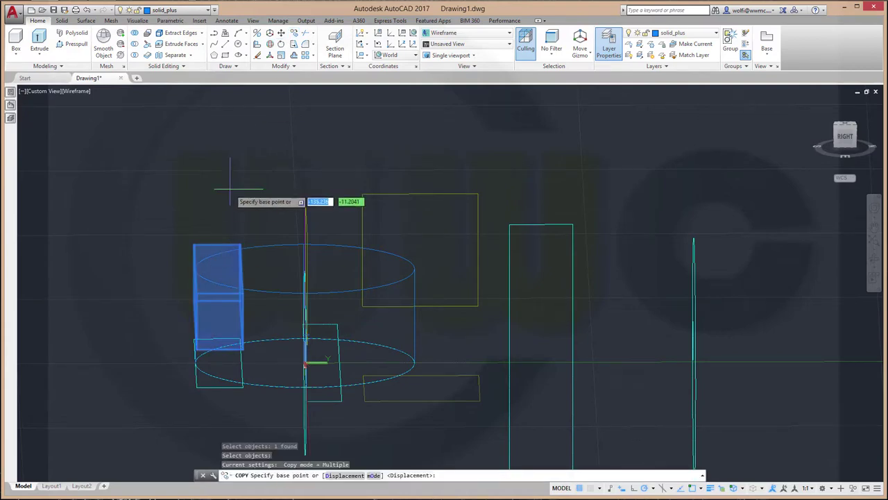
pyautogui.press('Escape')
pyautogui.press('Escape')
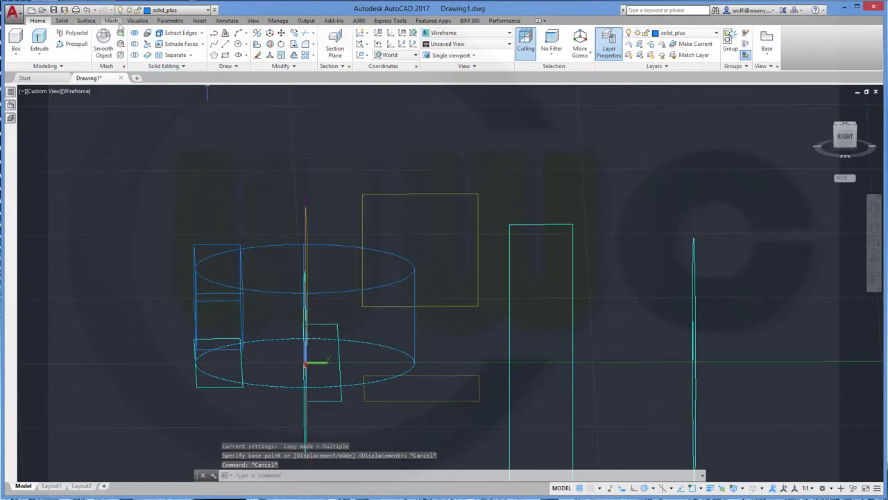
# Step: Fillet the box's vertical edges with radius 4 using Fillet Edge on the Solid tab
pyautogui.click(64, 21)
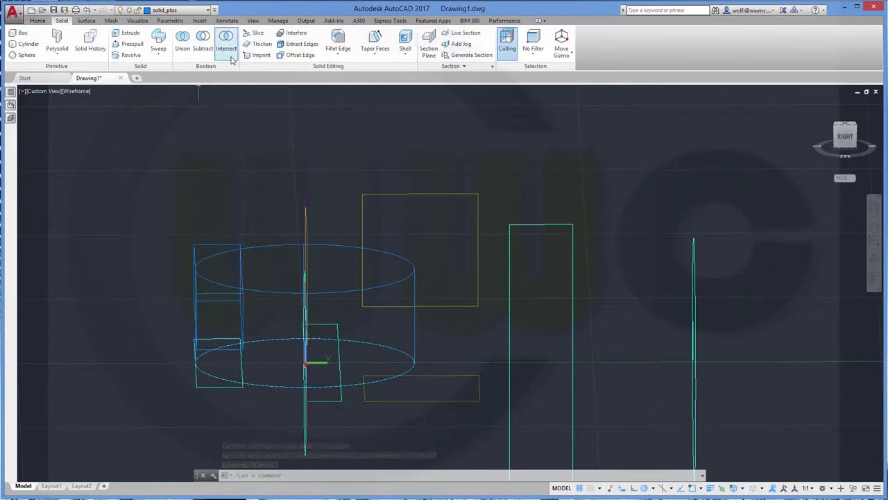
pyautogui.click(338, 41)
pyautogui.moveTo(247, 296)
pyautogui.keyDown('shift'); pyautogui.mouseDown(button='middle')
pyautogui.moveTo(258, 296)
pyautogui.moveTo(244, 298)
pyautogui.mouseUp(button='middle'); pyautogui.keyUp('shift')
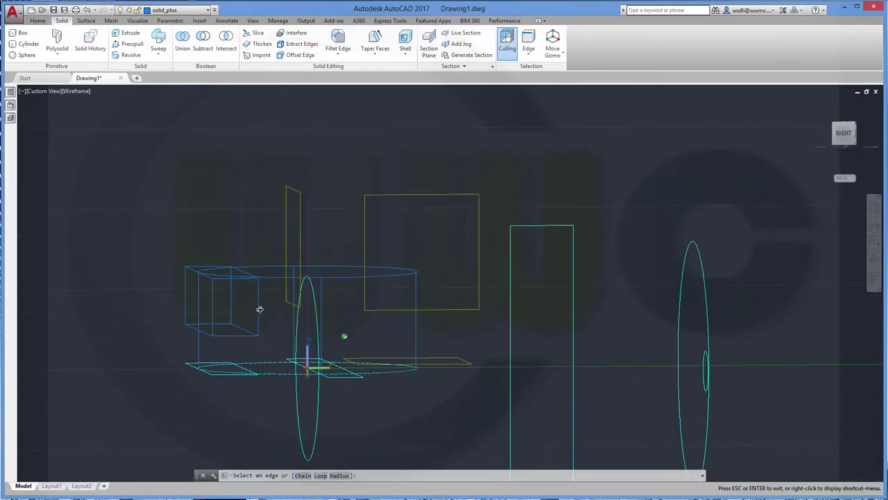
pyautogui.click(235, 298)
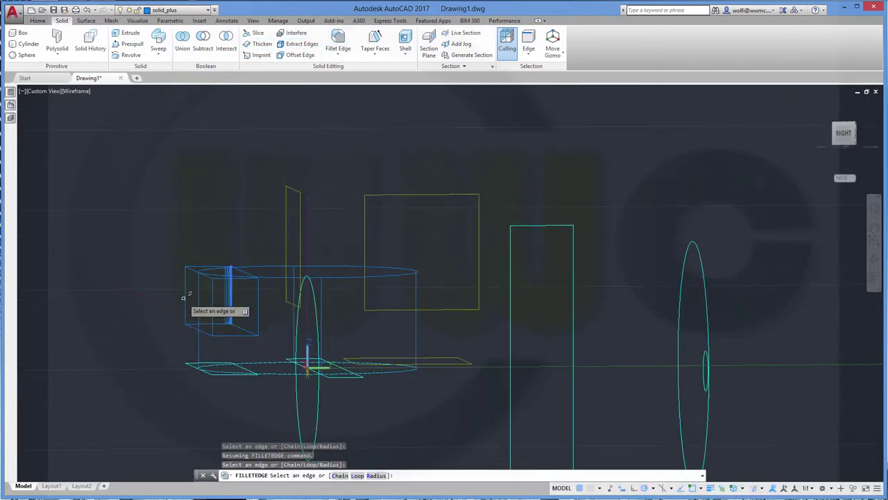
pyautogui.click(191, 296)
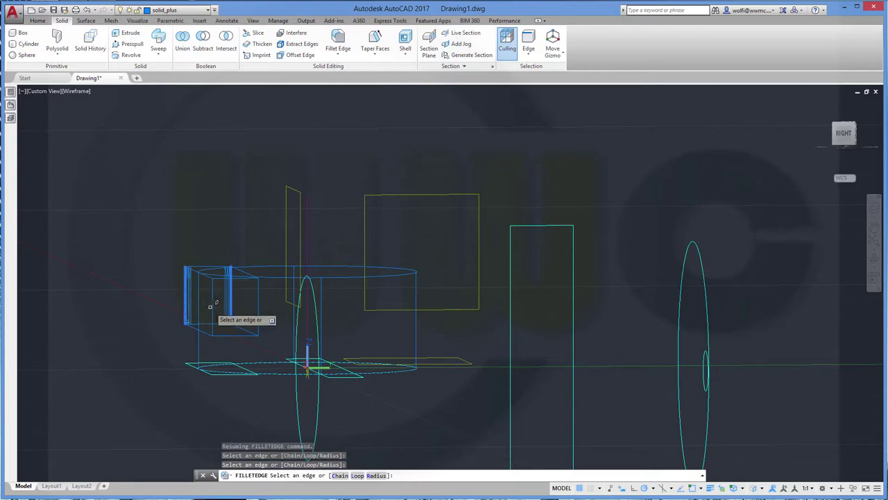
pyautogui.click(211, 307)
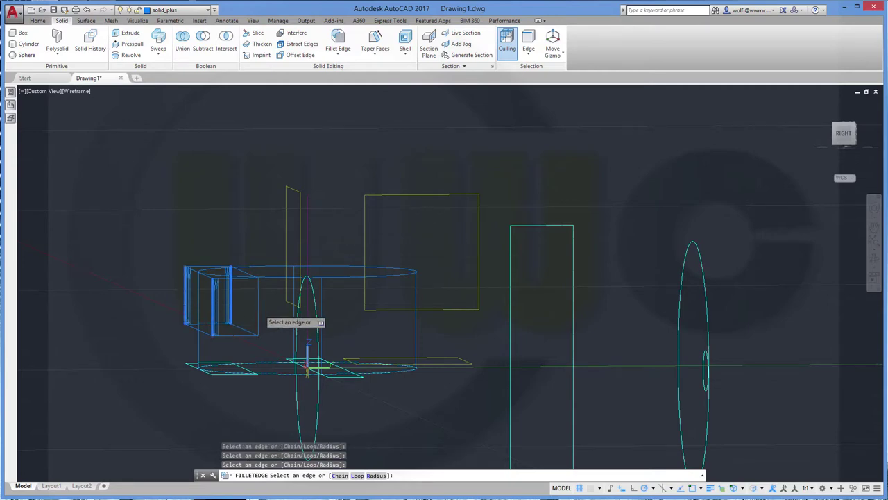
pyautogui.rightClick(242, 162)
pyautogui.click(273, 220)
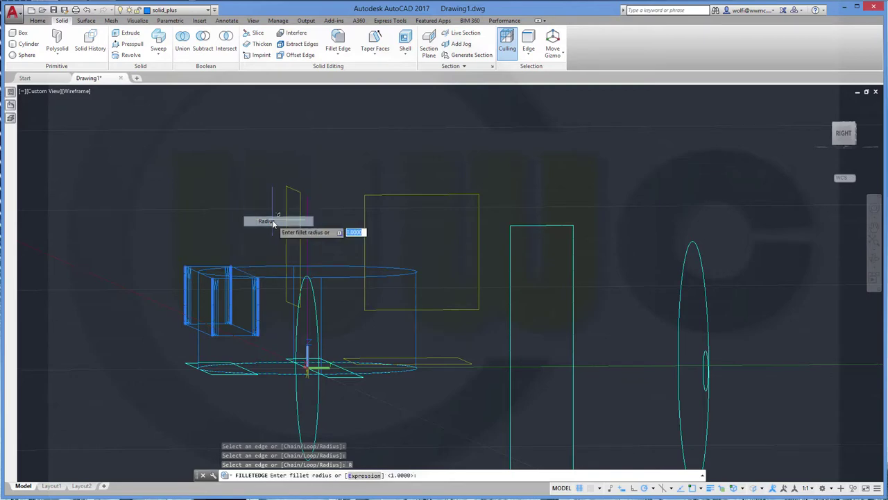
pyautogui.write('4')
pyautogui.press('Return')
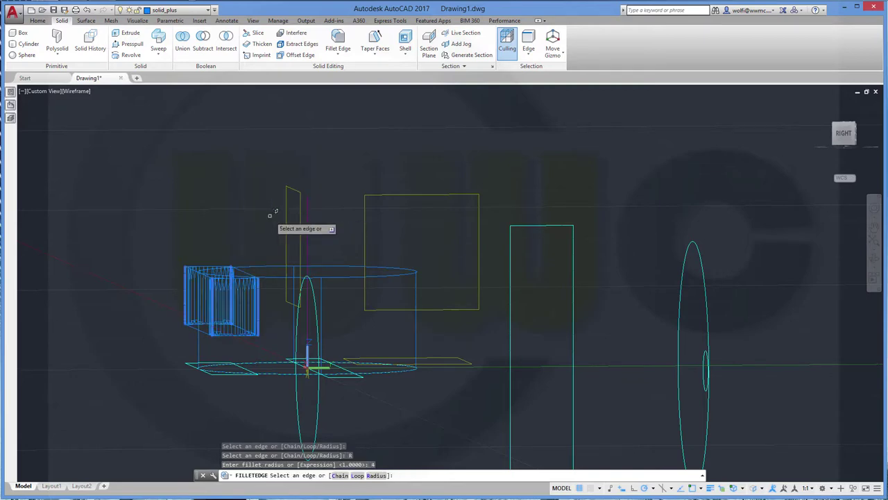
pyautogui.press('Return')
pyautogui.press('Return')
pyautogui.moveTo(270, 212)
pyautogui.keyDown('shift'); pyautogui.mouseDown(button='middle')
pyautogui.moveTo(246, 247)
pyautogui.moveTo(258, 213)
pyautogui.moveTo(247, 230)
pyautogui.moveTo(252, 220)
pyautogui.moveTo(256, 232)
pyautogui.mouseUp(button='middle'); pyautogui.keyUp('shift')
pyautogui.press('Return')
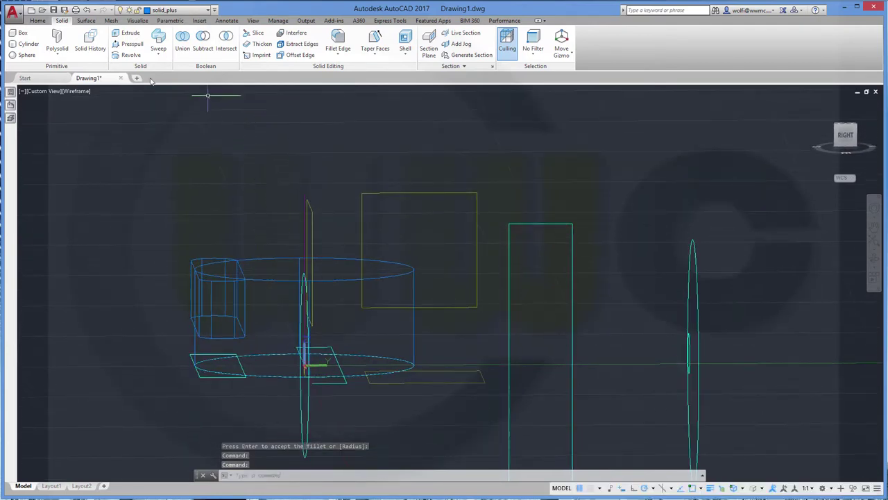
# Step: Copy the rounded box from its edge midpoint to the cylinder's opposite right quadrant
pyautogui.click(38, 21)
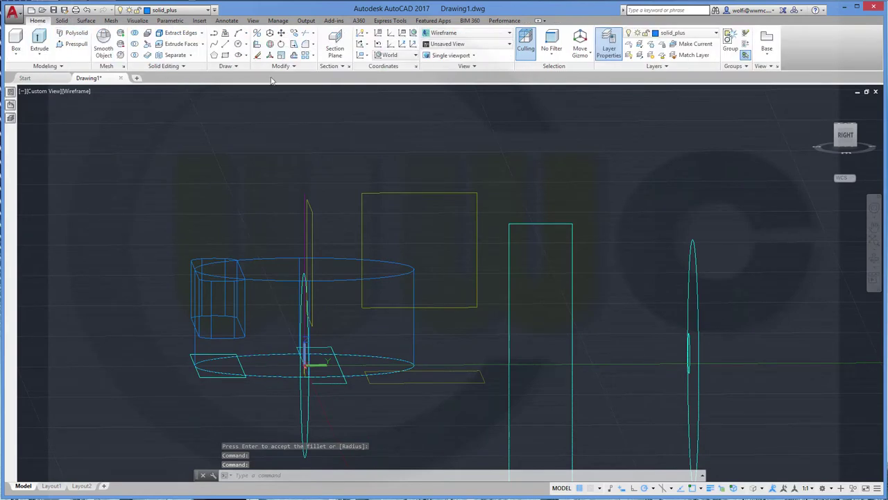
pyautogui.click(294, 34)
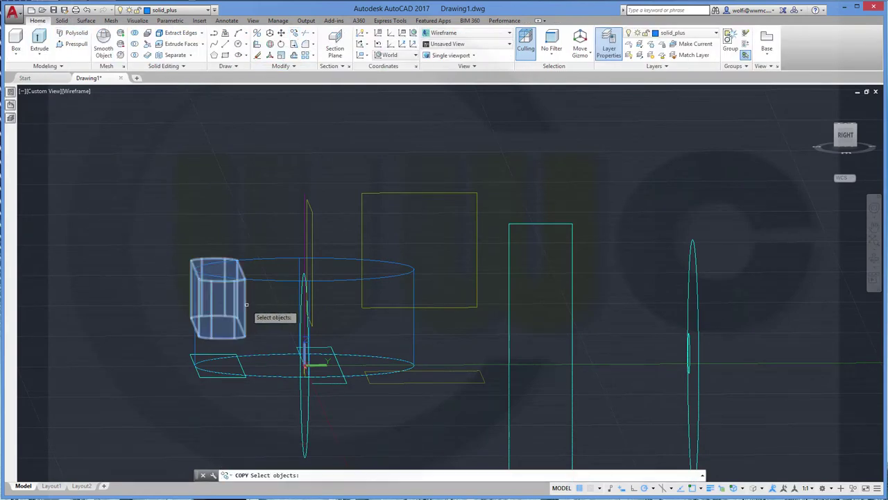
pyautogui.click(210, 319)
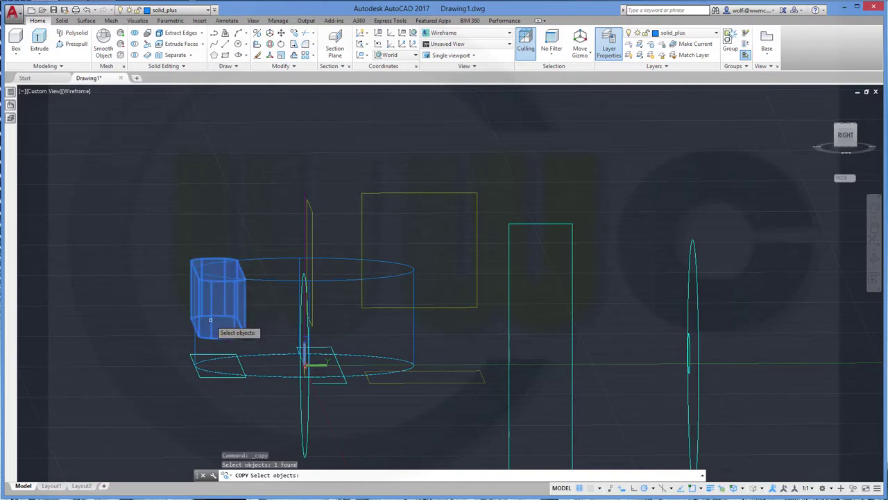
pyautogui.press('Return')
pyautogui.keyDown('shift'); pyautogui.rightClick(239, 174); pyautogui.keyUp('shift')
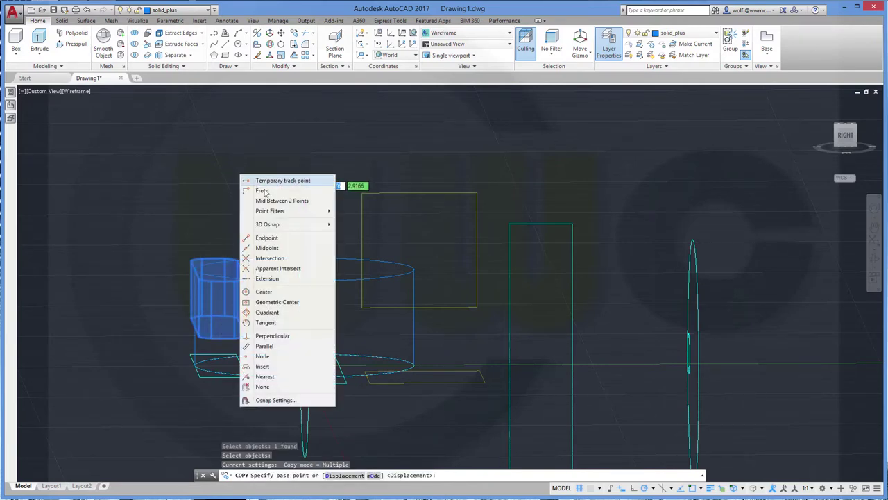
pyautogui.click(264, 251)
pyautogui.click(247, 266)
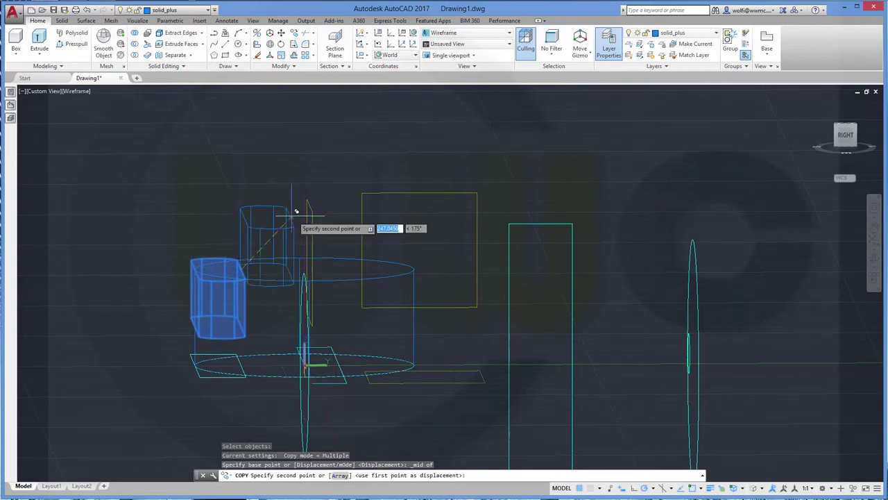
pyautogui.keyDown('shift'); pyautogui.rightClick(418, 226); pyautogui.keyUp('shift')
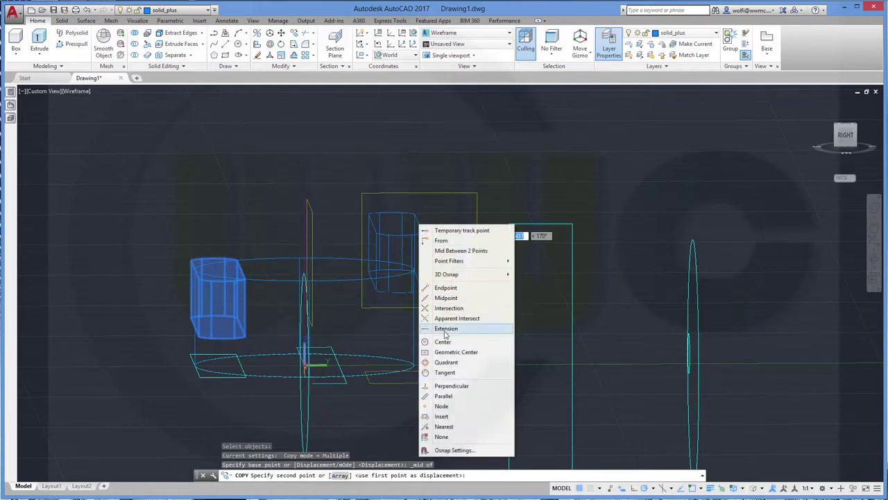
pyautogui.click(444, 361)
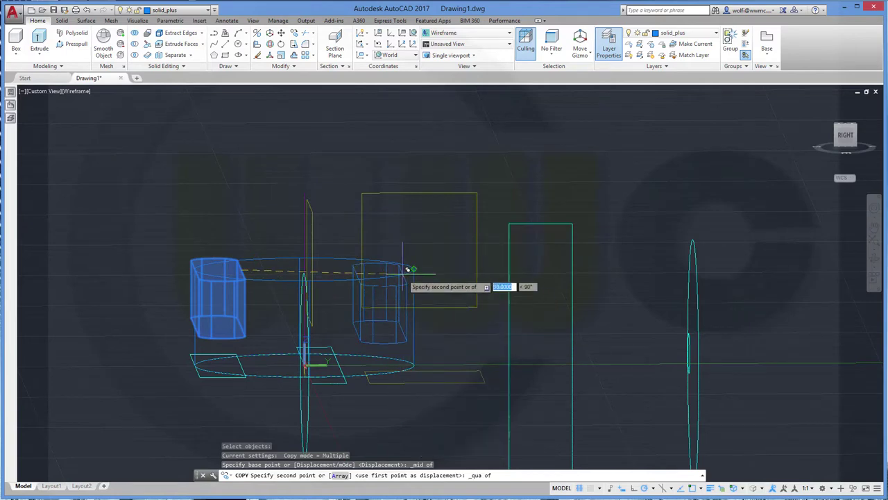
pyautogui.click(408, 269)
pyautogui.press('Escape')
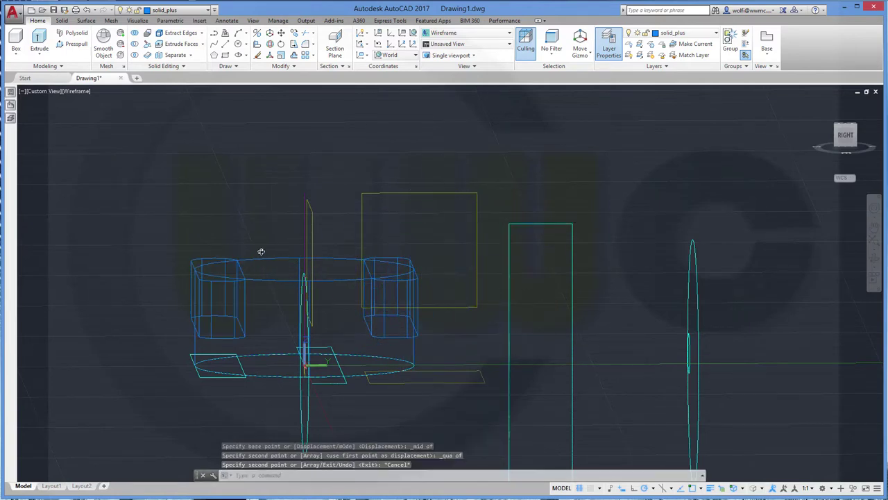
pyautogui.keyDown('shift'); pyautogui.moveTo(261, 252); pyautogui.dragTo(266, 245, button='middle'); pyautogui.keyUp('shift')
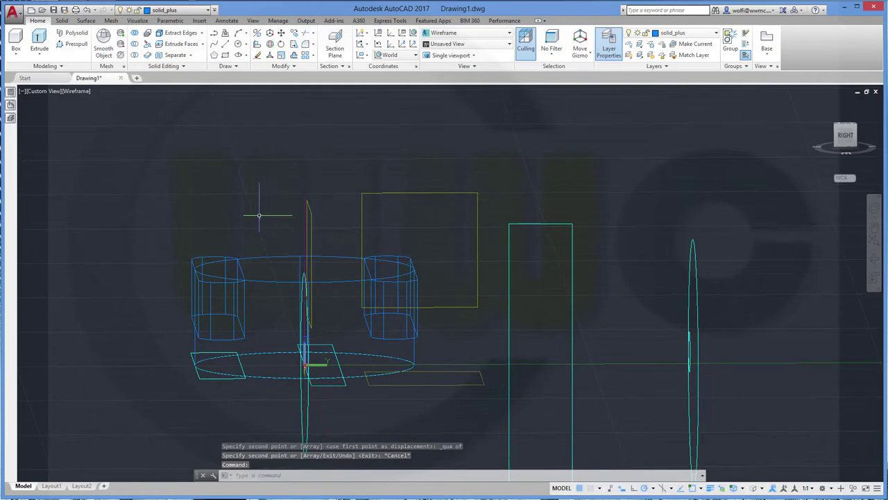
pyautogui.moveTo(259, 215); pyautogui.dragTo(244, 219, button='middle')
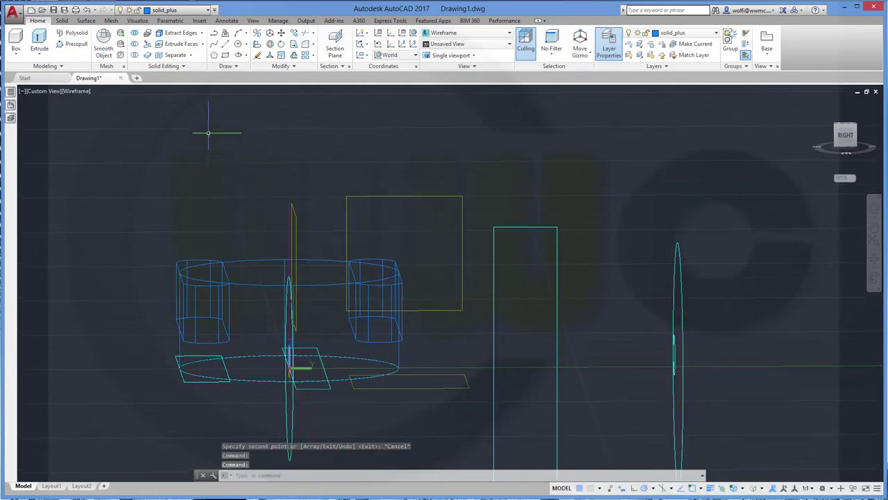
# Step: Union the left boss, the large cylinder and the right boss into one solid
pyautogui.click(135, 34)
pyautogui.click(195, 320)
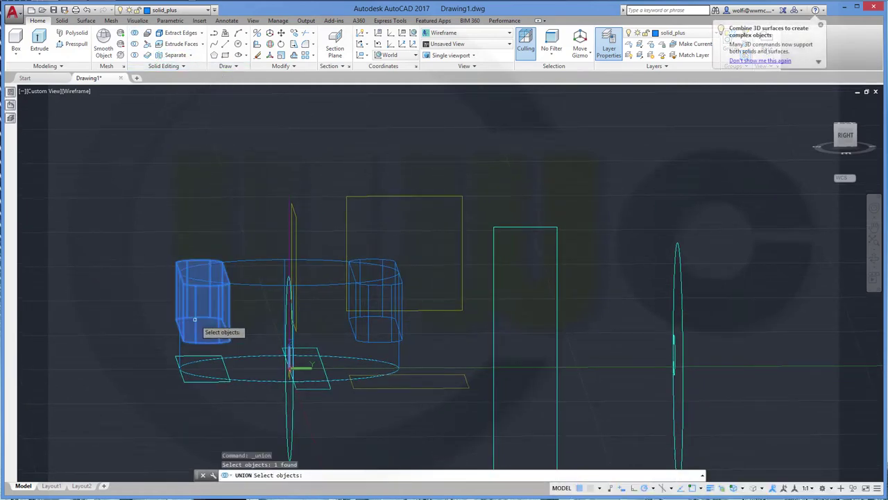
pyautogui.click(272, 285)
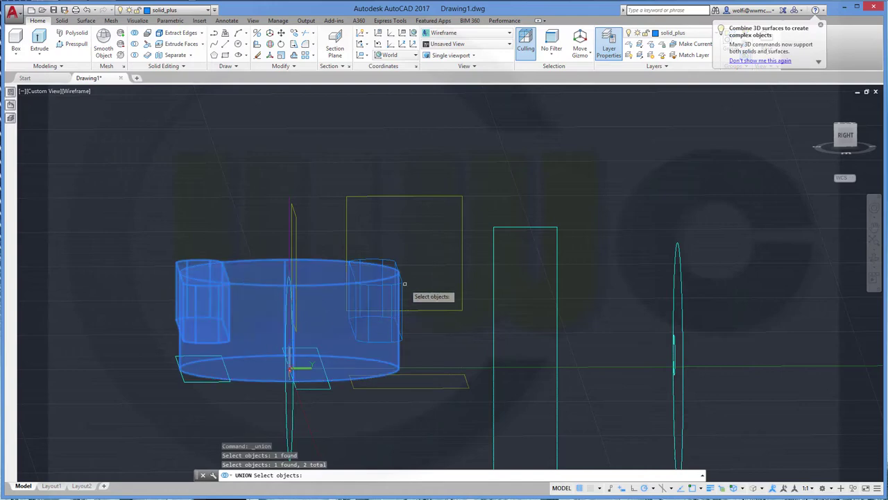
pyautogui.click(396, 264)
pyautogui.press('Return')
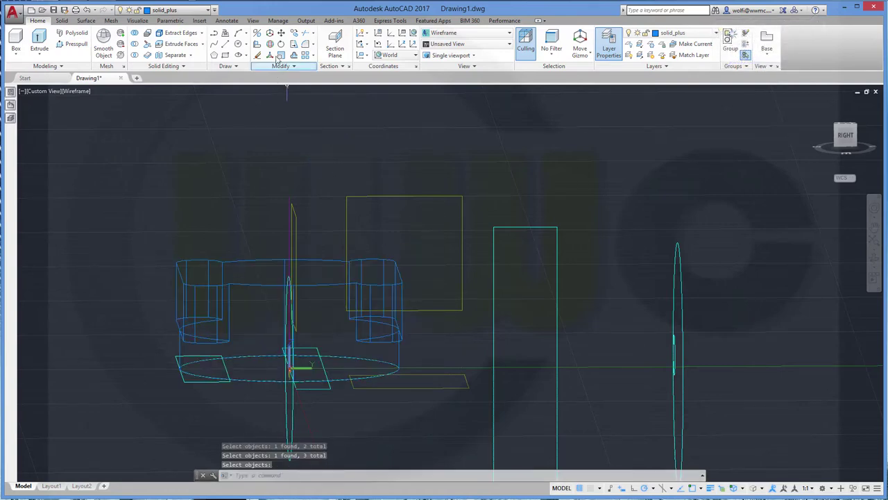
# Step: Mirror the merged crankcase with MIRROR3D across a 3-point plane, keeping the original
pyautogui.click(258, 36)
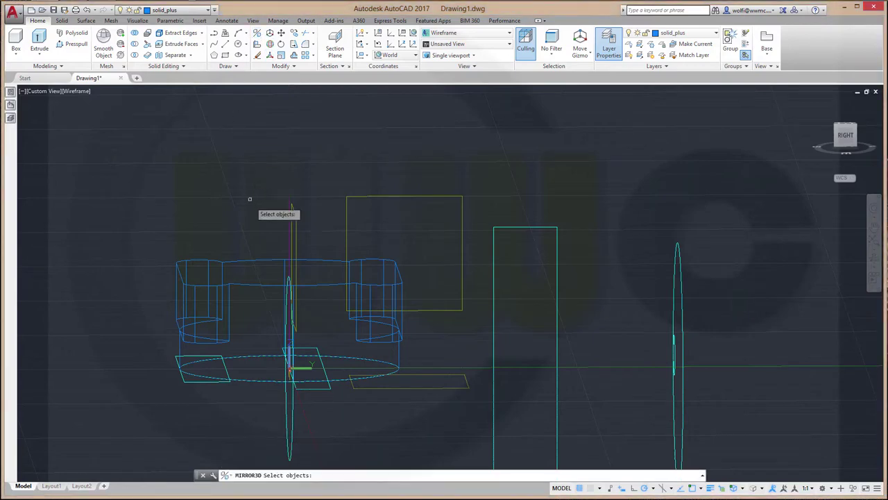
pyautogui.click(259, 284)
pyautogui.press('Return')
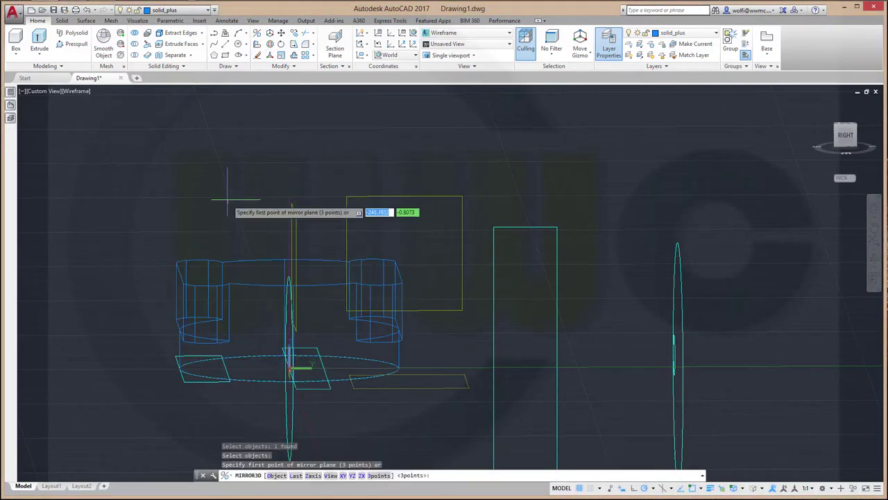
pyautogui.click(353, 388)
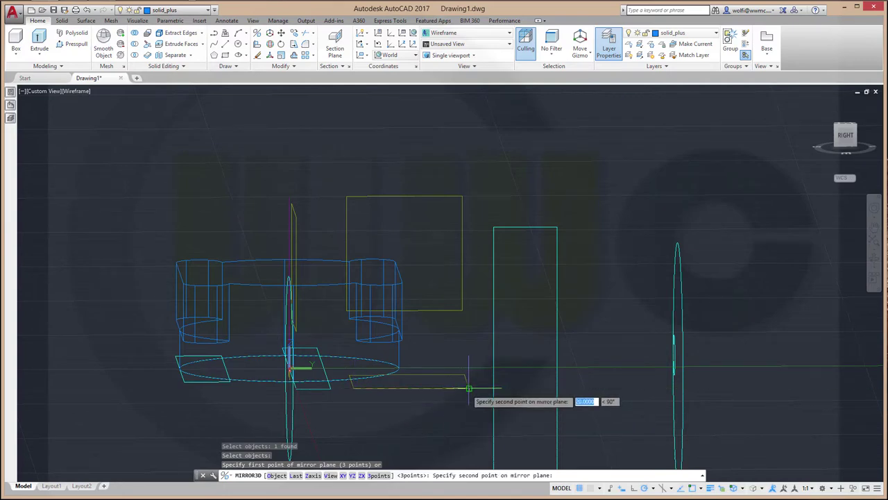
pyautogui.click(469, 389)
pyautogui.click(465, 370)
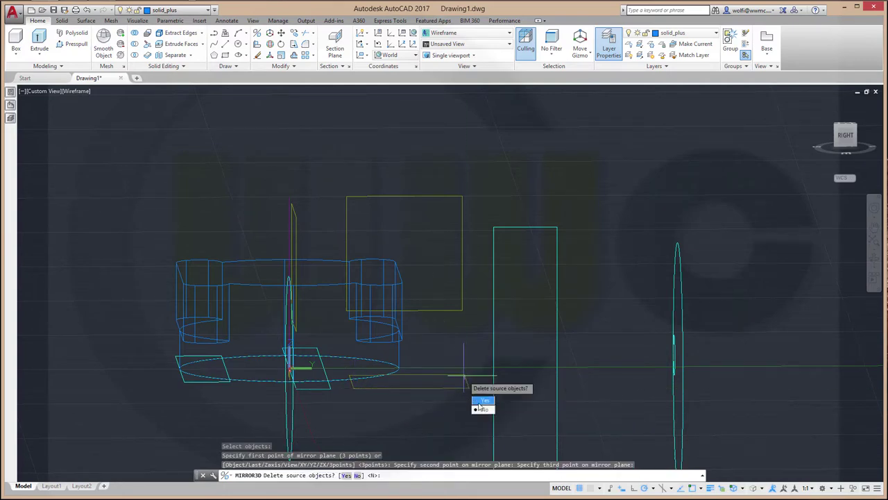
pyautogui.press('Return')
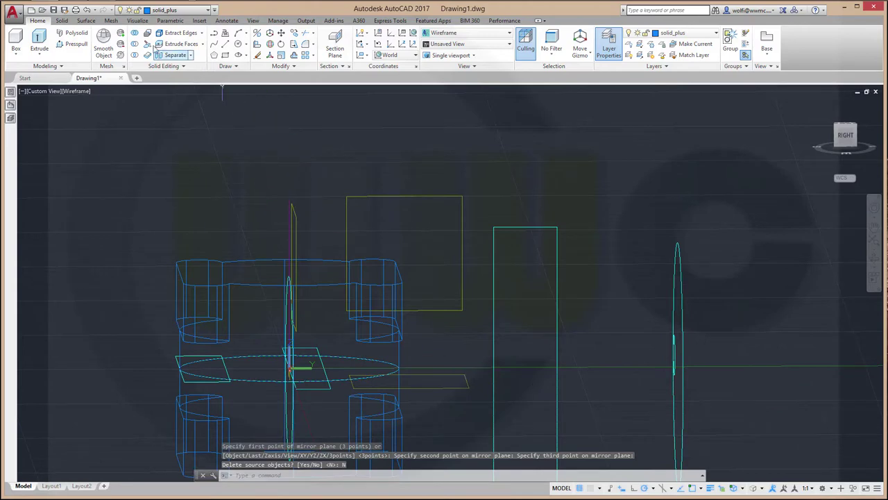
# Step: Union the upper crankcase and its lower mirrored copy
pyautogui.click(136, 35)
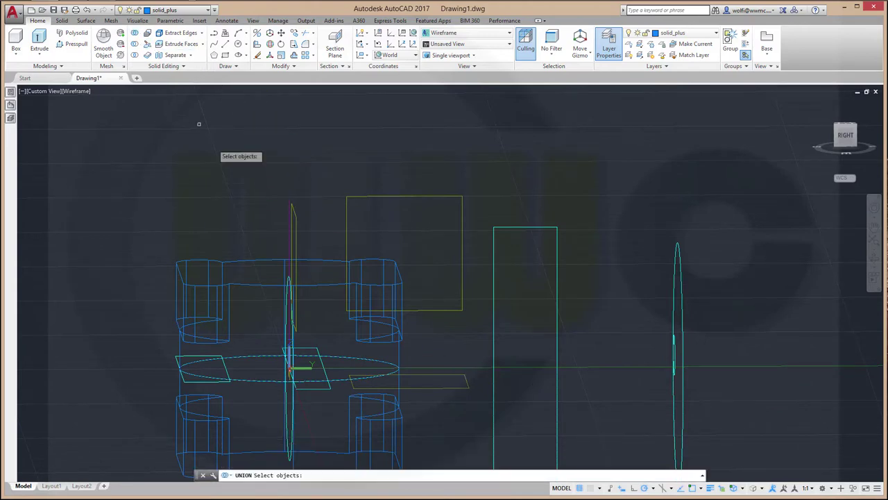
pyautogui.click(269, 286)
pyautogui.click(255, 412)
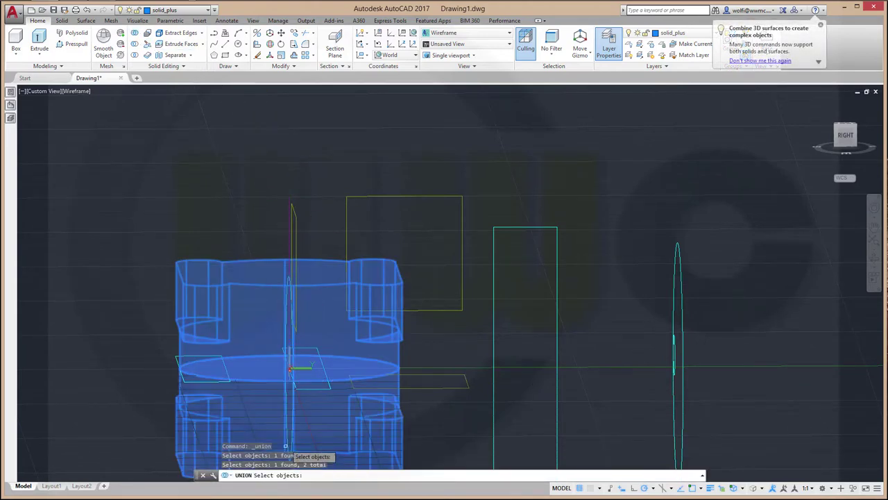
pyautogui.moveTo(292, 232)
pyautogui.keyDown('shift'); pyautogui.mouseDown(button='middle')
pyautogui.moveTo(385, 298)
pyautogui.moveTo(410, 335)
pyautogui.mouseUp(button='middle'); pyautogui.keyUp('shift')
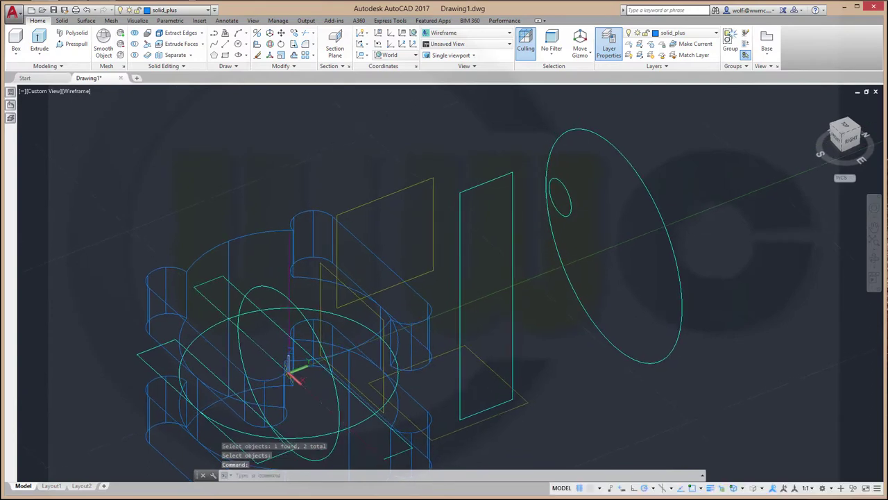
# Step: Extrude the diameter-32 circle into a cylinder reaching the far circle
pyautogui.click(39, 43)
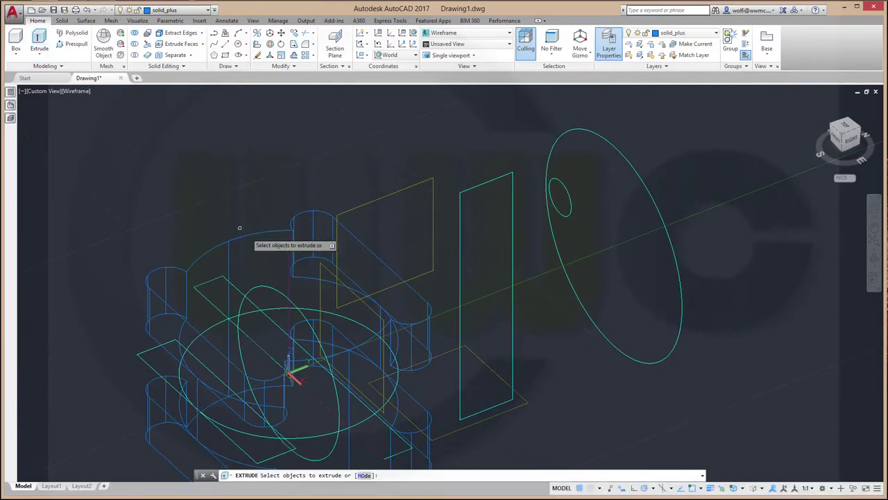
pyautogui.click(306, 315)
pyautogui.rightClick(247, 160)
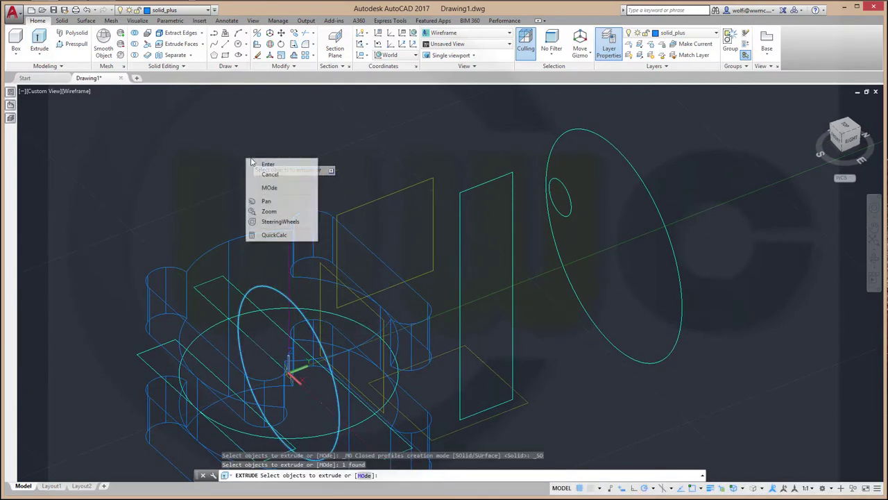
pyautogui.click(268, 164)
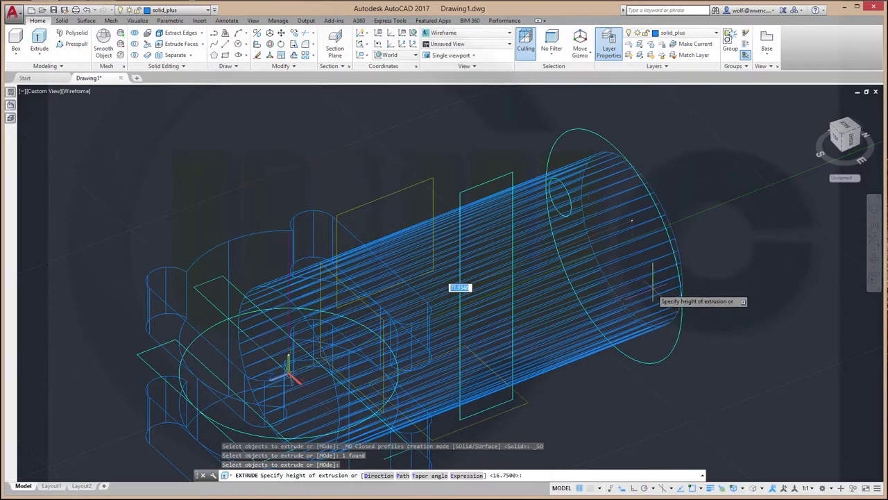
pyautogui.click(677, 279)
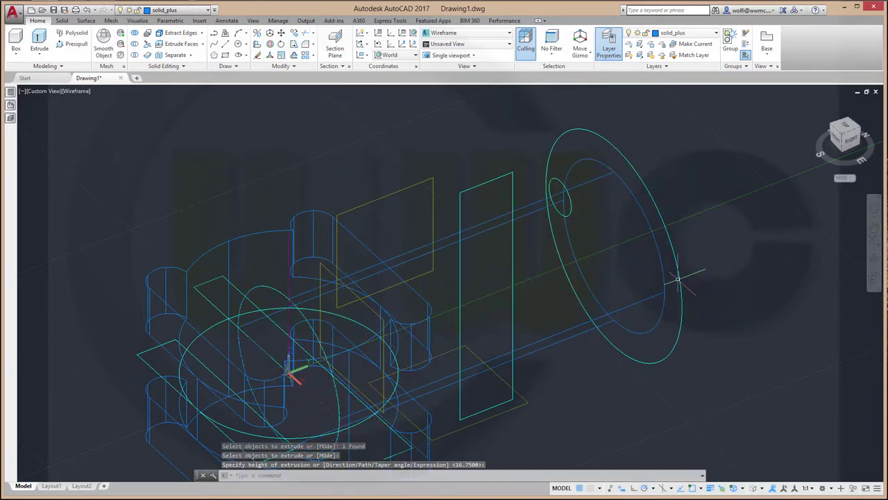
pyautogui.moveTo(678, 280)
pyautogui.keyDown('shift'); pyautogui.mouseDown(button='middle')
pyautogui.moveTo(498, 338)
pyautogui.moveTo(511, 382)
pyautogui.mouseUp(button='middle'); pyautogui.keyUp('shift')
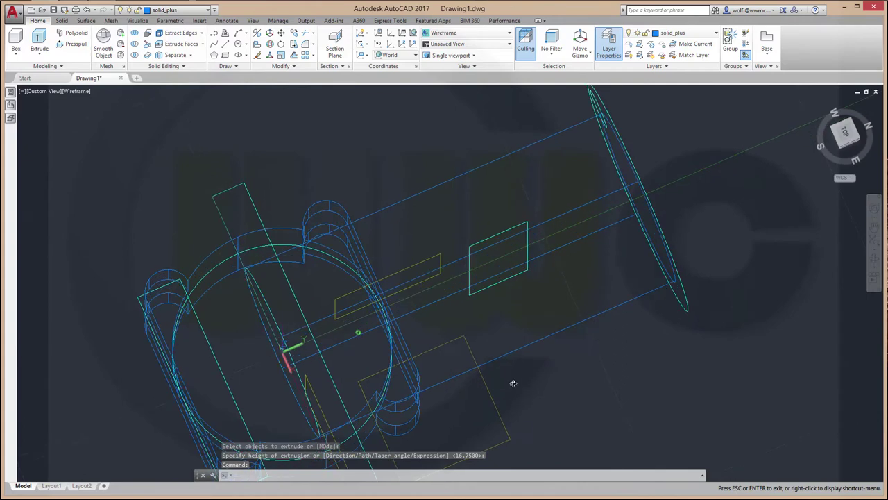
# Step: Union the new cylinder with the crankcase body and orbit to inspect it
pyautogui.click(135, 34)
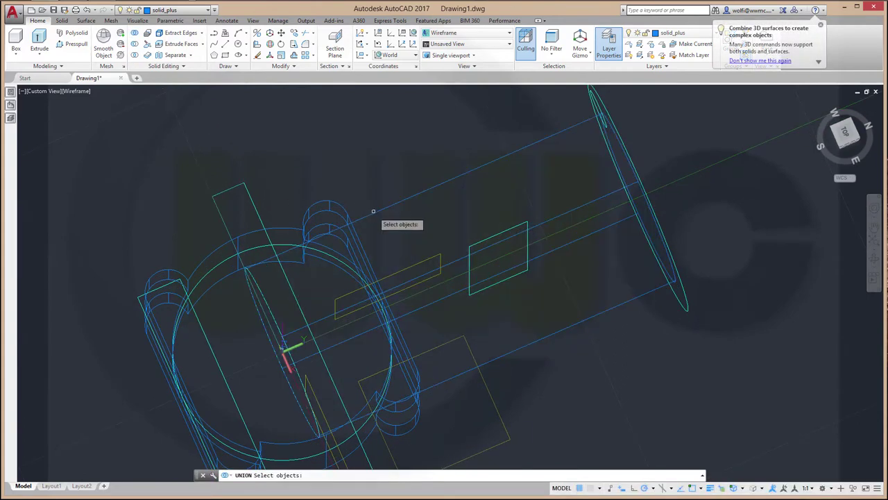
pyautogui.click(369, 214)
pyautogui.click(351, 200)
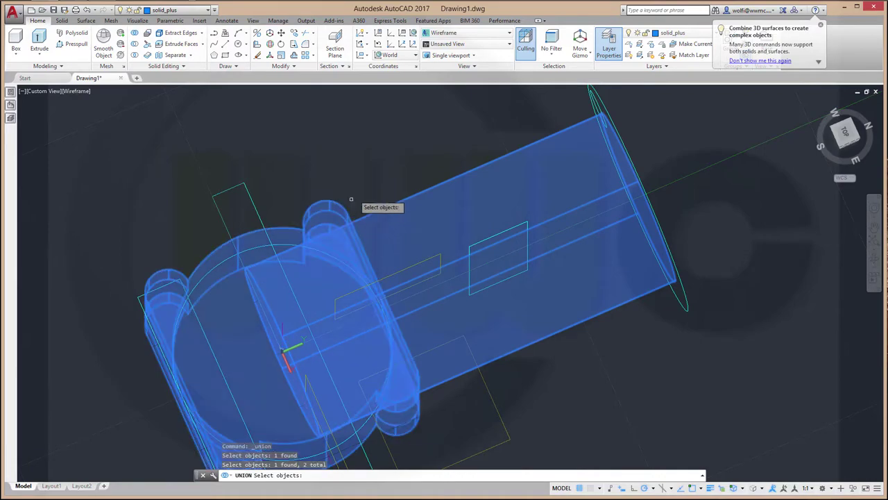
pyautogui.press('Return')
pyautogui.moveTo(355, 191)
pyautogui.keyDown('shift'); pyautogui.mouseDown(button='middle')
pyautogui.moveTo(335, 251)
pyautogui.moveTo(436, 214)
pyautogui.moveTo(436, 236)
pyautogui.mouseUp(button='middle'); pyautogui.keyUp('shift')
pyautogui.moveTo(426, 298)
pyautogui.keyDown('shift'); pyautogui.mouseDown(button='middle')
pyautogui.moveTo(438, 260)
pyautogui.moveTo(535, 269)
pyautogui.moveTo(504, 276)
pyautogui.moveTo(539, 266)
pyautogui.moveTo(527, 278)
pyautogui.mouseUp(button='middle'); pyautogui.keyUp('shift')
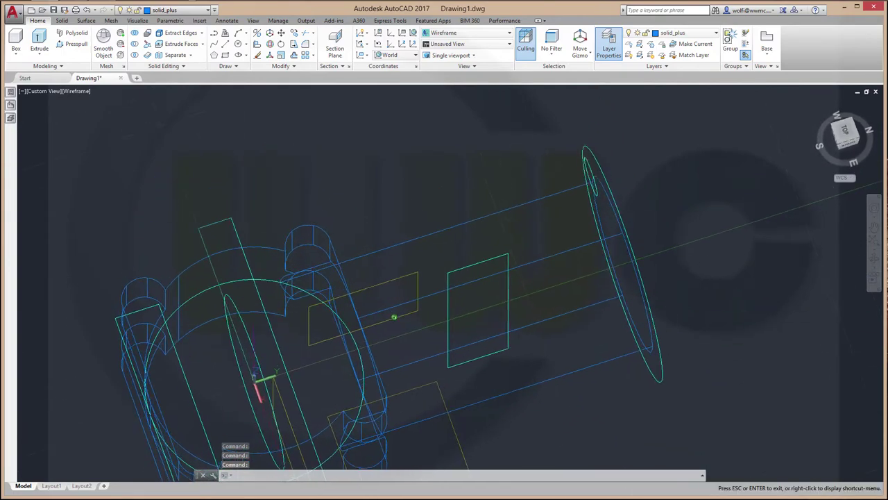
# Step: Extrude the far diameter-43 circle at the barrel's end 1.5 units into a thin disk
pyautogui.click(53, 44)
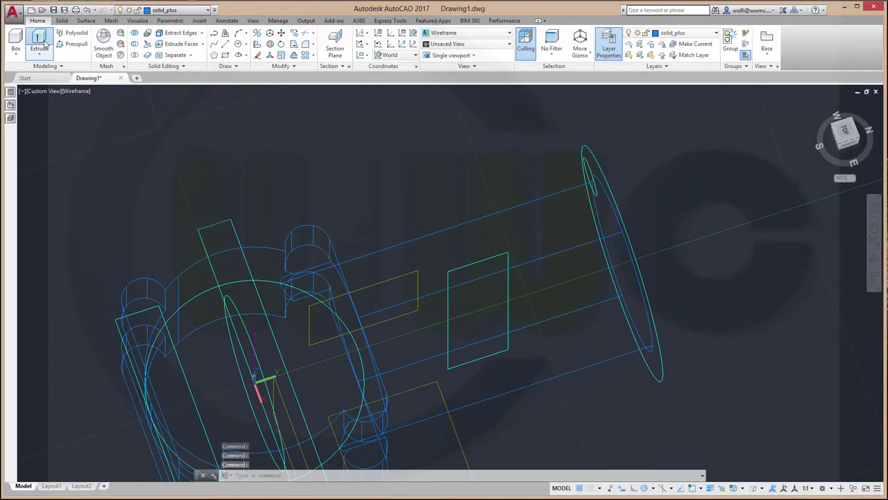
pyautogui.click(595, 232)
pyautogui.rightClick(521, 167)
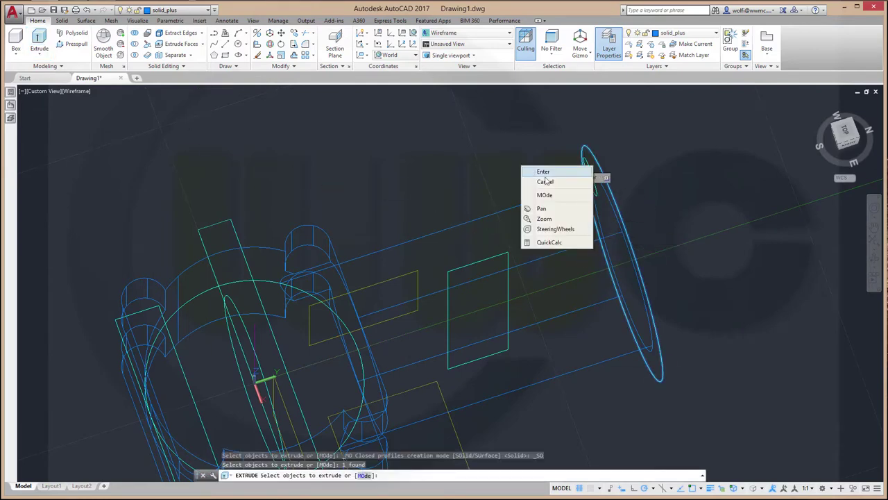
pyautogui.click(543, 171)
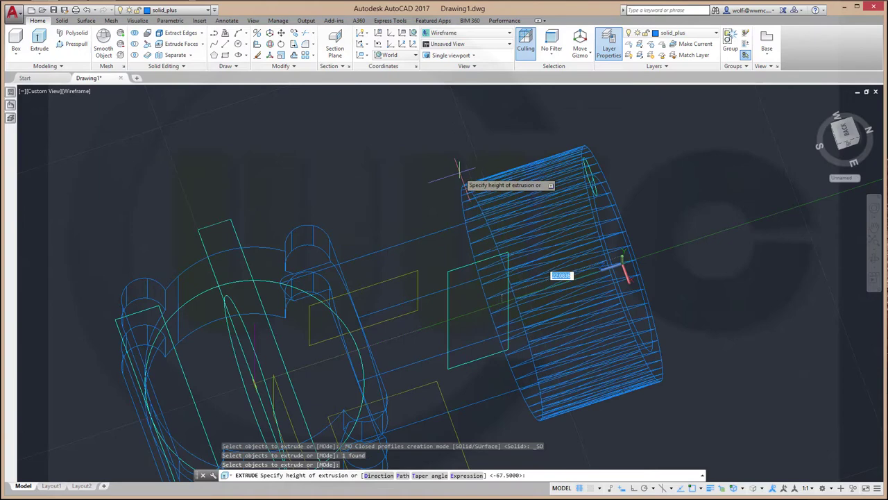
pyautogui.press('Return')
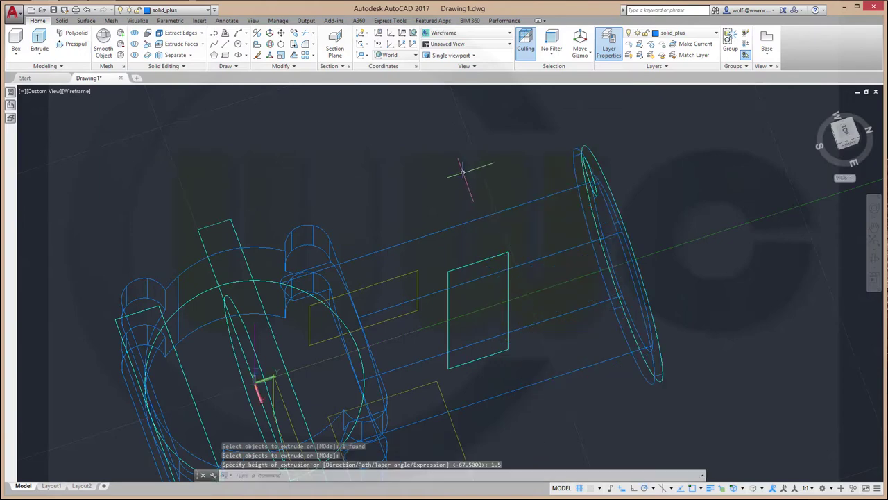
pyautogui.click(307, 55)
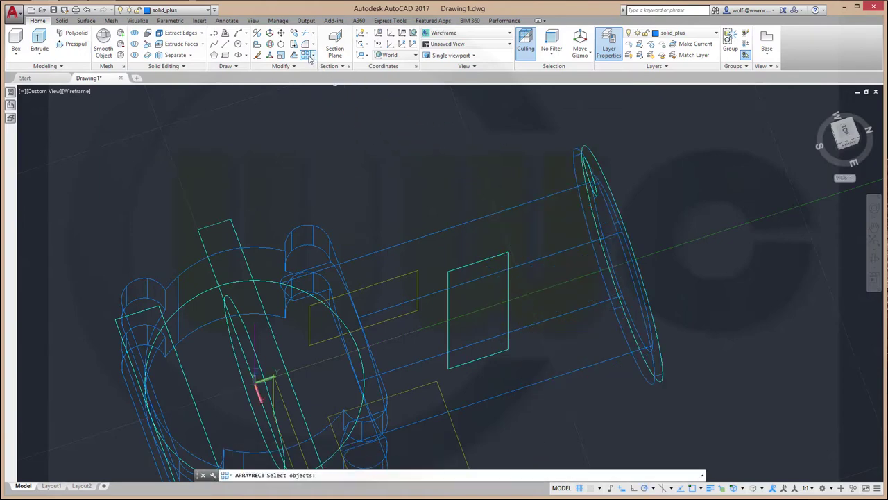
# Step: Rectangular-array the thin disk as 1 column, 8 rows, spaced -3 along the barrel
pyautogui.click(578, 178)
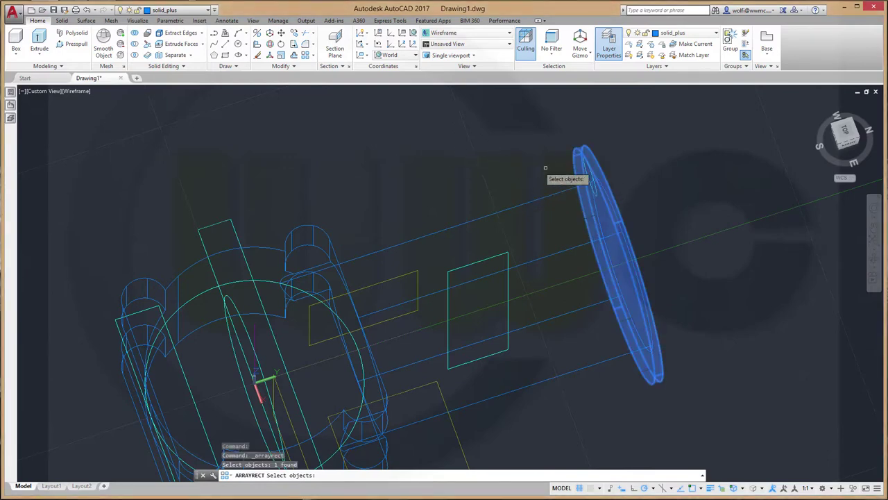
pyautogui.press('Return')
pyautogui.write('1')
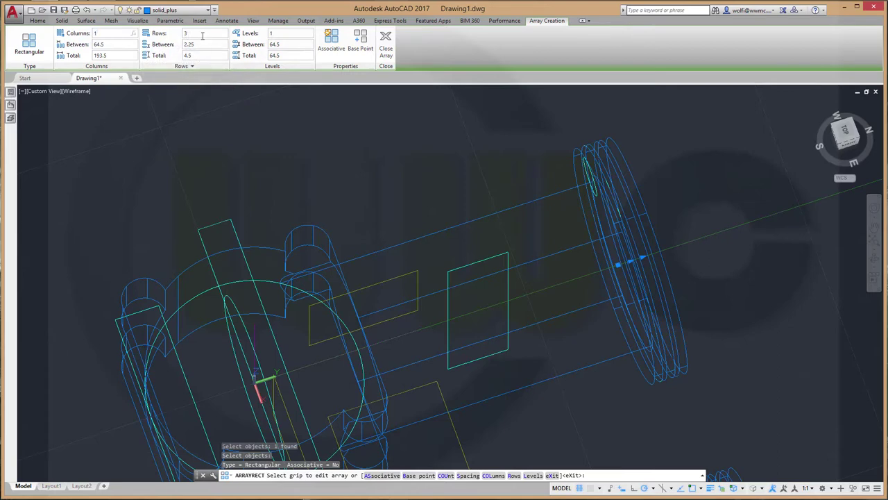
pyautogui.write('8')
pyautogui.press('Return')
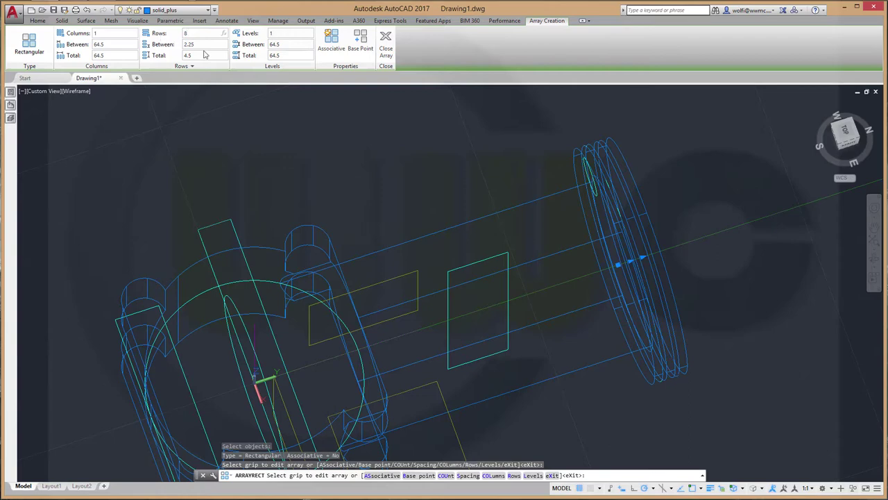
pyautogui.press('Return')
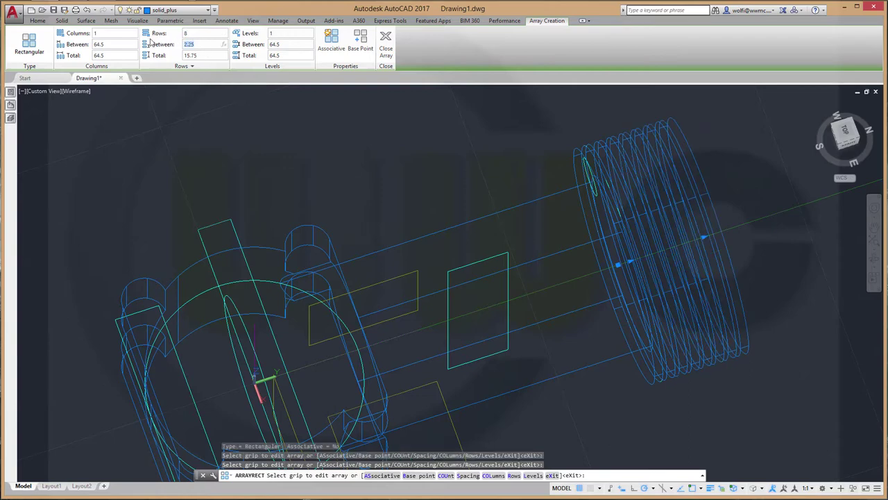
pyautogui.write('-3')
pyautogui.press('Return')
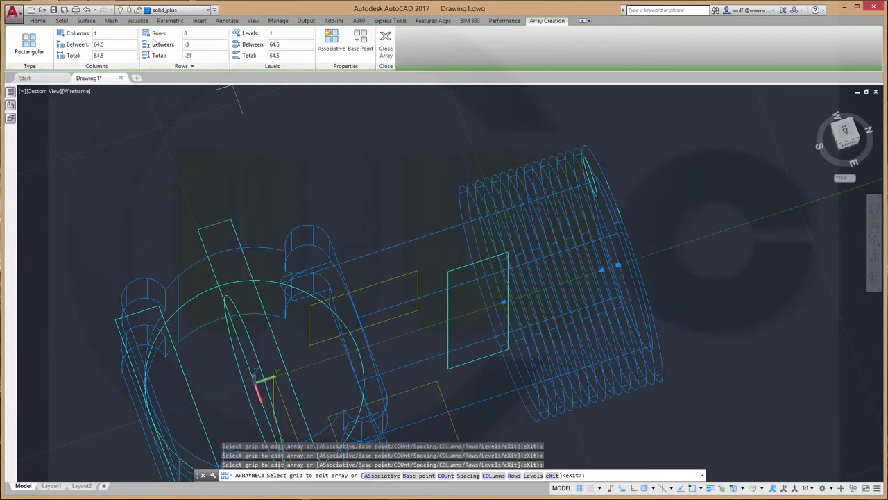
pyautogui.click(390, 41)
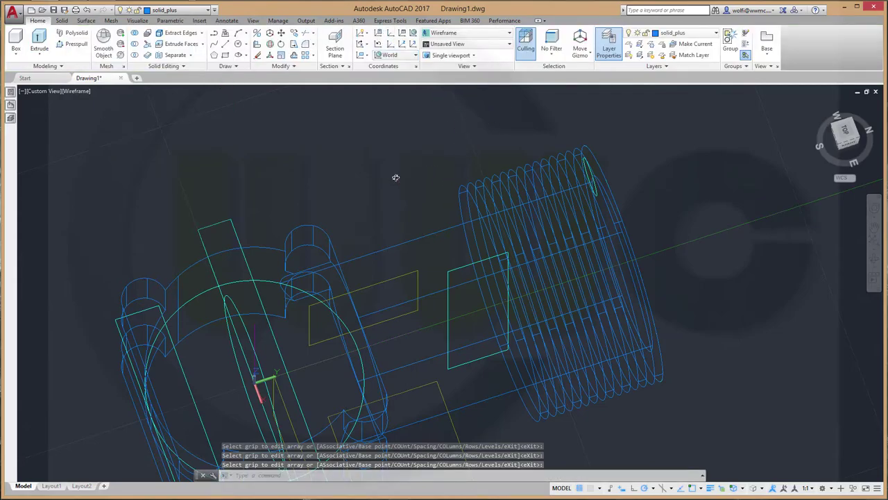
# Step: Extrude the small diameter-7 circle near the barrel's end 8 units into a short cylinder
pyautogui.moveTo(395, 176)
pyautogui.keyDown('shift'); pyautogui.mouseDown(button='middle')
pyautogui.moveTo(452, 192)
pyautogui.moveTo(370, 299)
pyautogui.moveTo(372, 277)
pyautogui.mouseUp(button='middle'); pyautogui.keyUp('shift')
pyautogui.click(40, 40)
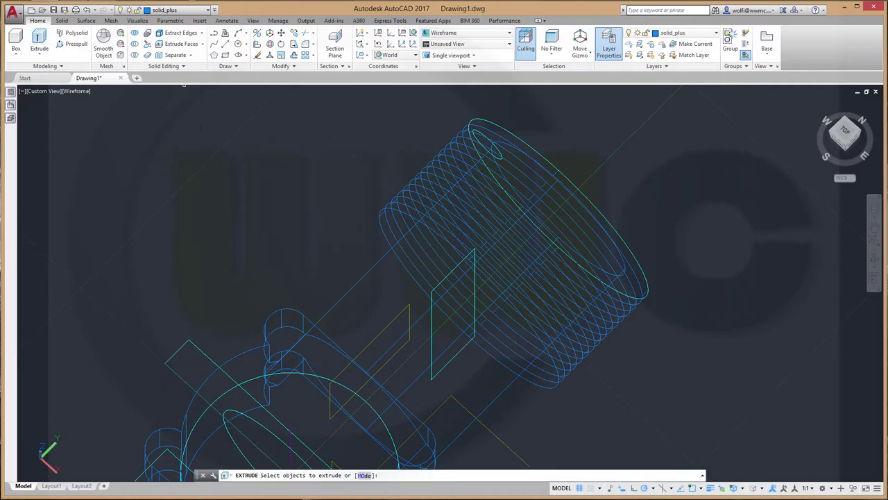
pyautogui.click(493, 149)
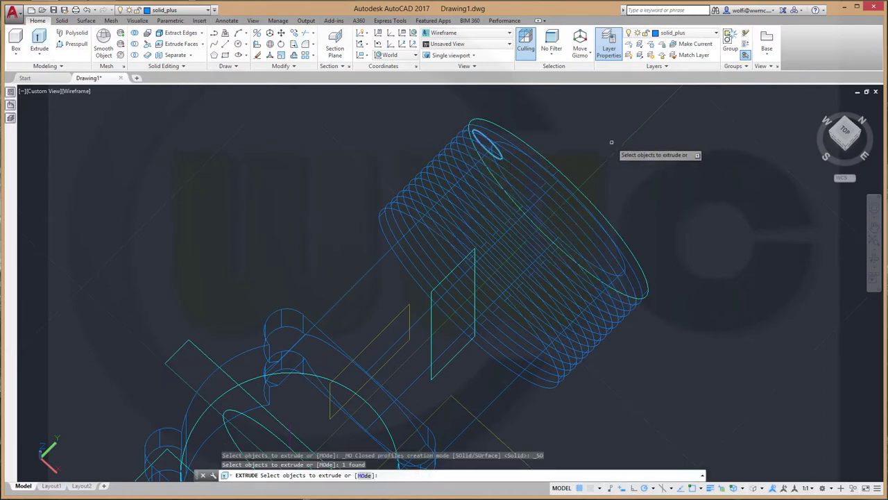
pyautogui.rightClick(612, 141)
pyautogui.click(621, 145)
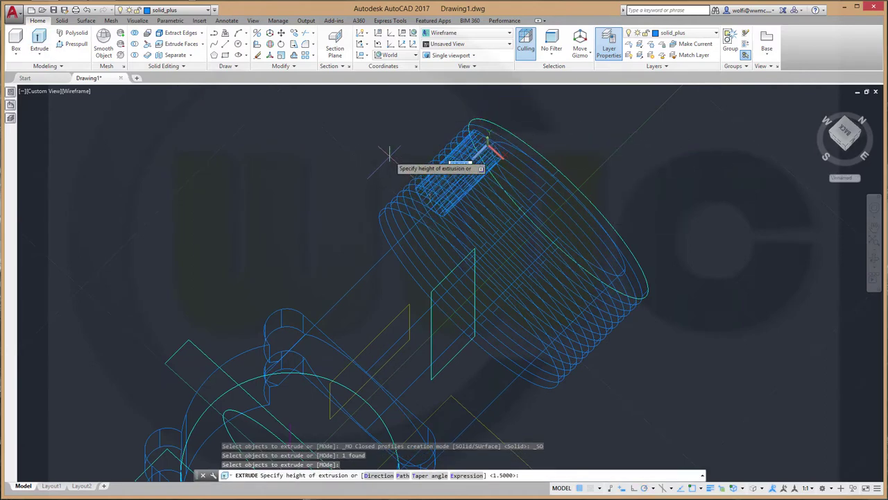
pyautogui.press('Return')
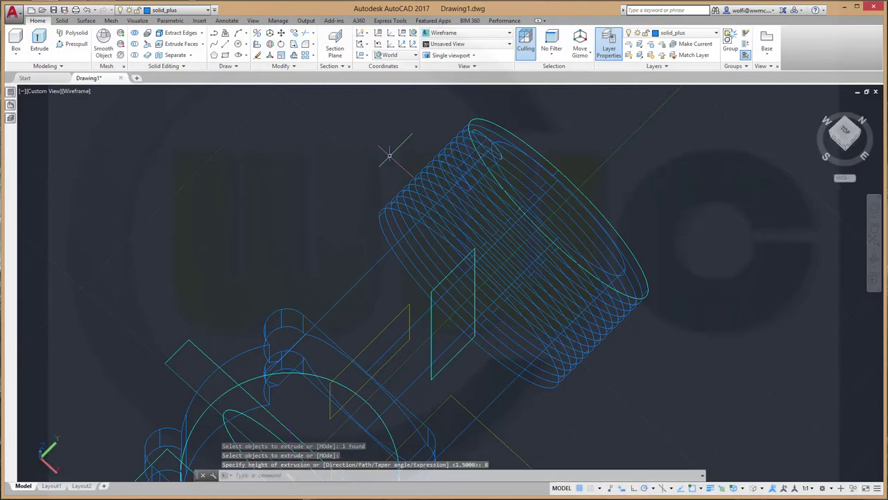
pyautogui.moveTo(385, 160)
pyautogui.keyDown('shift'); pyautogui.mouseDown(button='middle')
pyautogui.moveTo(297, 218)
pyautogui.moveTo(256, 182)
pyautogui.moveTo(259, 213)
pyautogui.mouseUp(button='middle'); pyautogui.keyUp('shift')
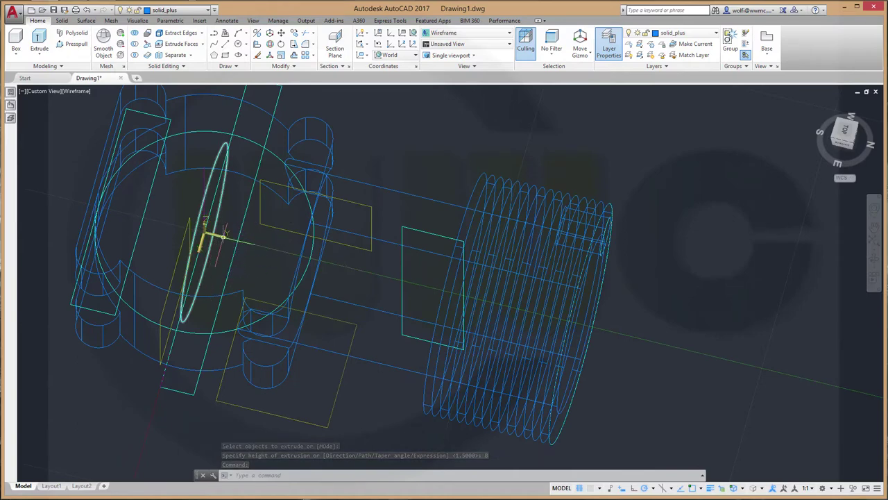
# Step: Rotate the UCS 90° around its X axis
pyautogui.click(224, 234)
pyautogui.click(227, 237)
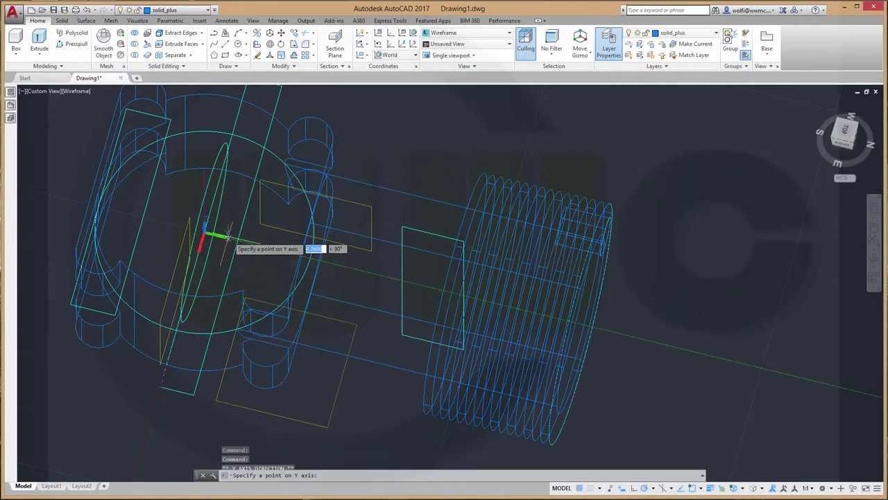
pyautogui.press('Escape')
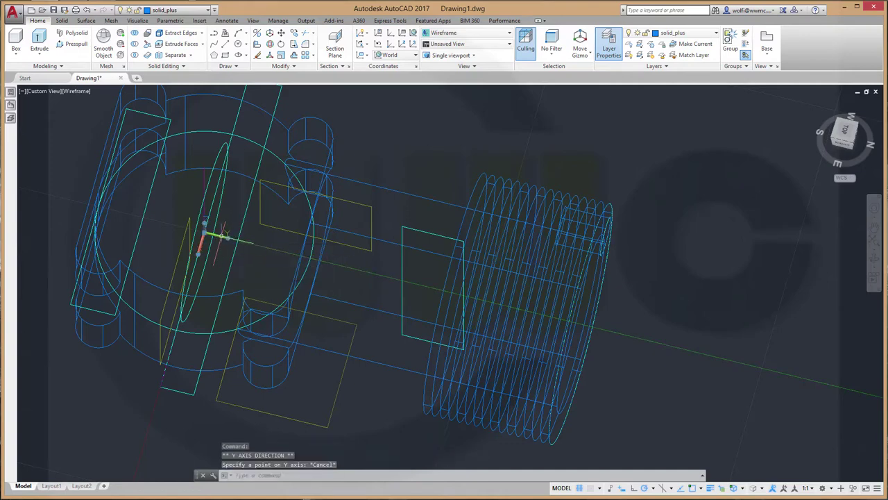
pyautogui.moveTo(227, 238)
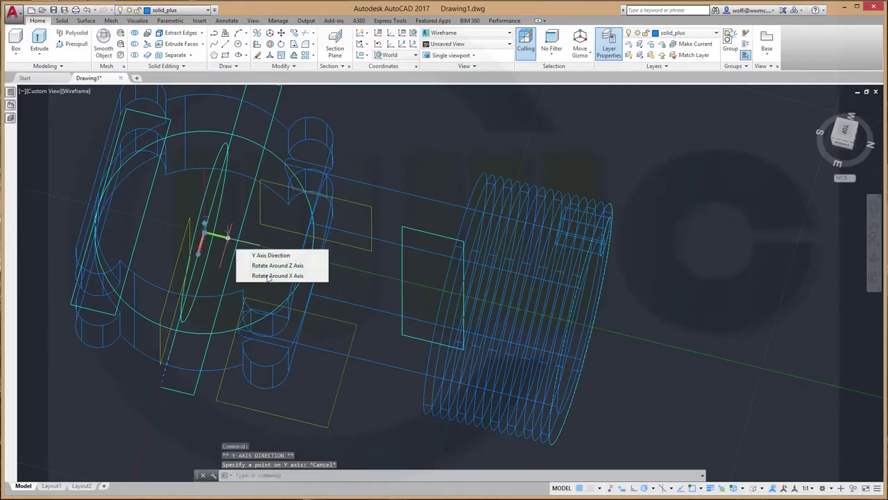
pyautogui.click(269, 276)
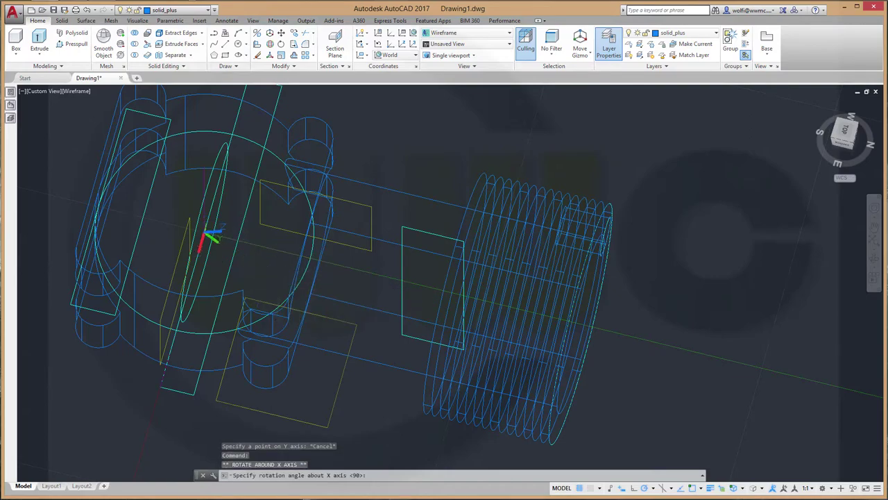
pyautogui.press('Return')
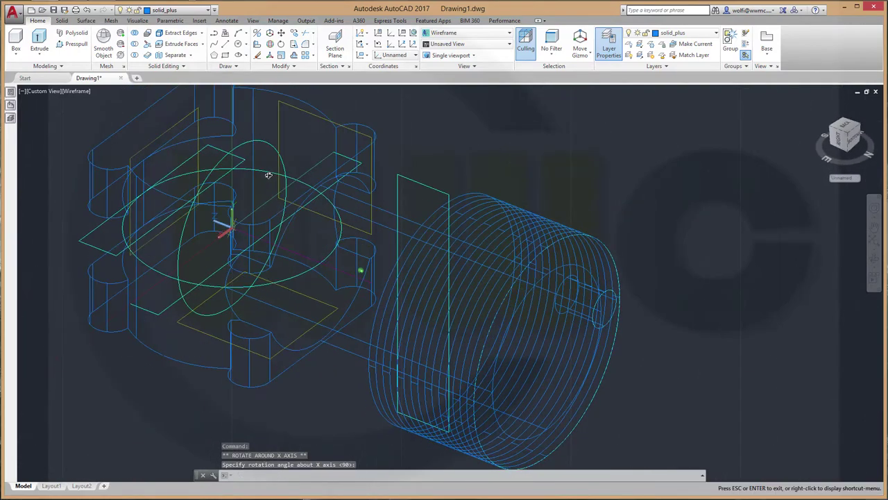
# Step: Polar-array the small cylinder into 6 copies around the origin 0,0
pyautogui.click(314, 56)
pyautogui.click(329, 104)
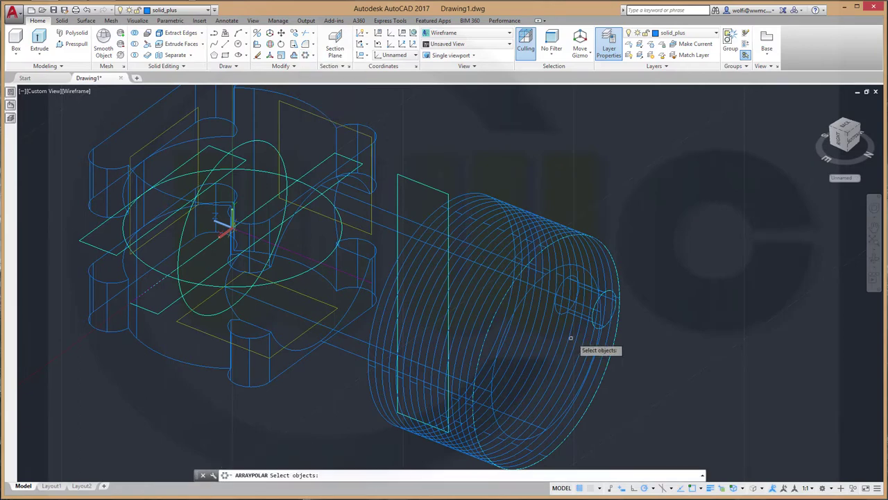
pyautogui.click(573, 309)
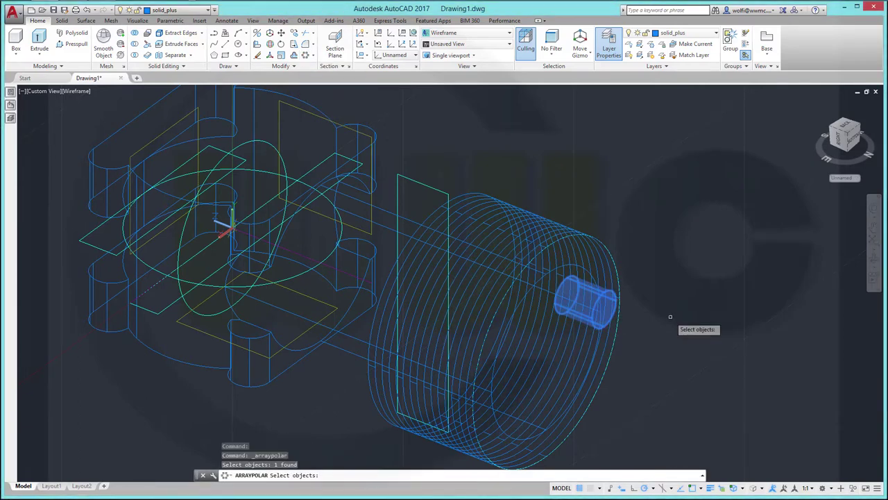
pyautogui.press('Return')
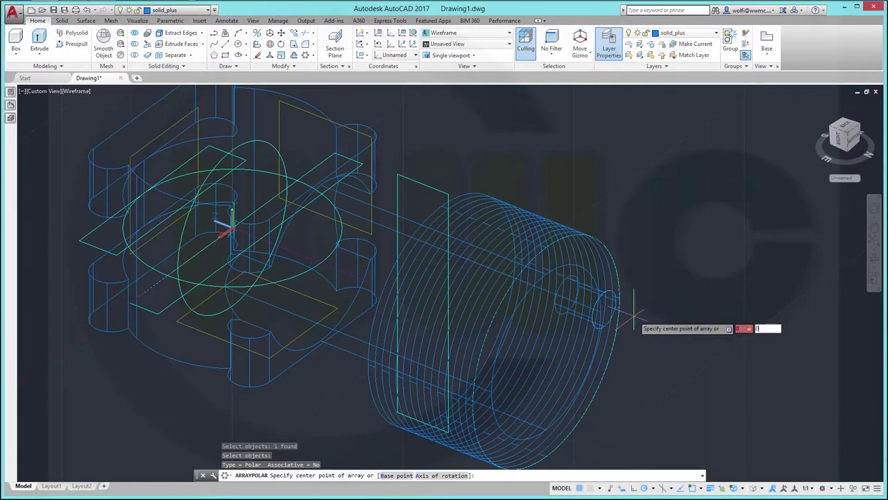
pyautogui.press('Return')
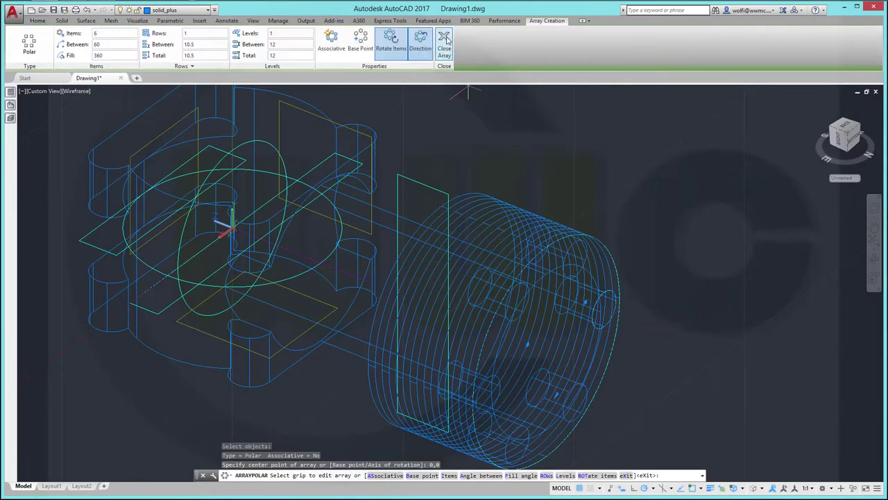
pyautogui.press('Return')
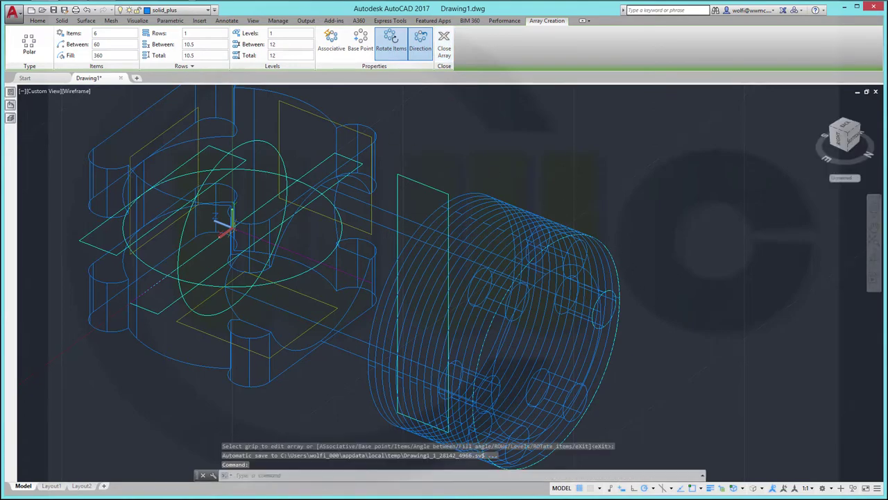
# Step: Union the crankcase body, end disks, fins, barrel and small cylinders into one solid
pyautogui.click(135, 35)
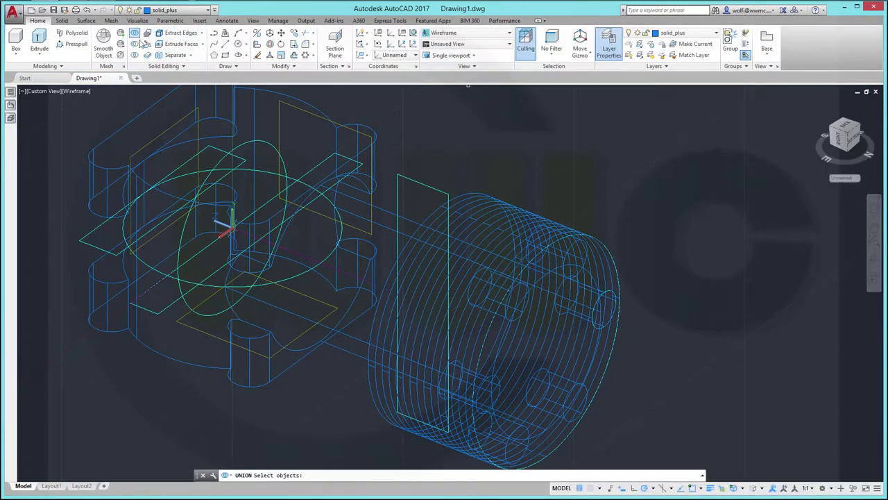
pyautogui.click(409, 219)
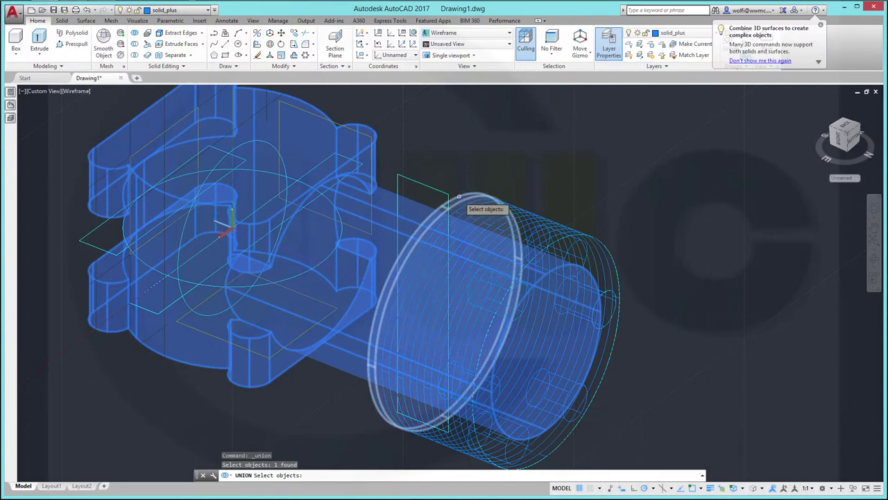
pyautogui.click(469, 202)
pyautogui.click(472, 202)
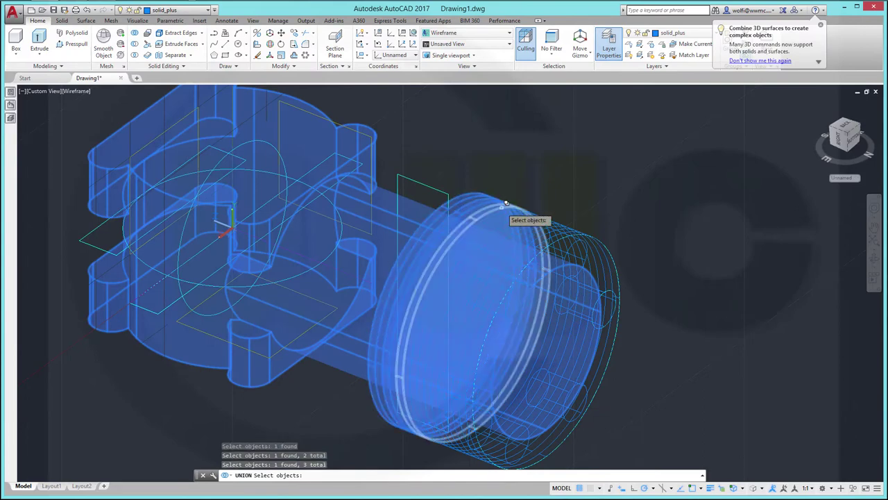
pyautogui.click(649, 451)
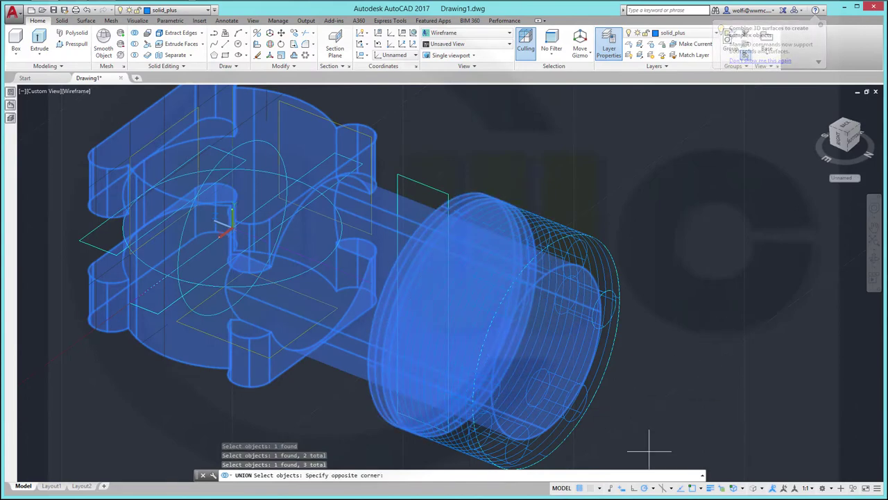
pyautogui.click(456, 215)
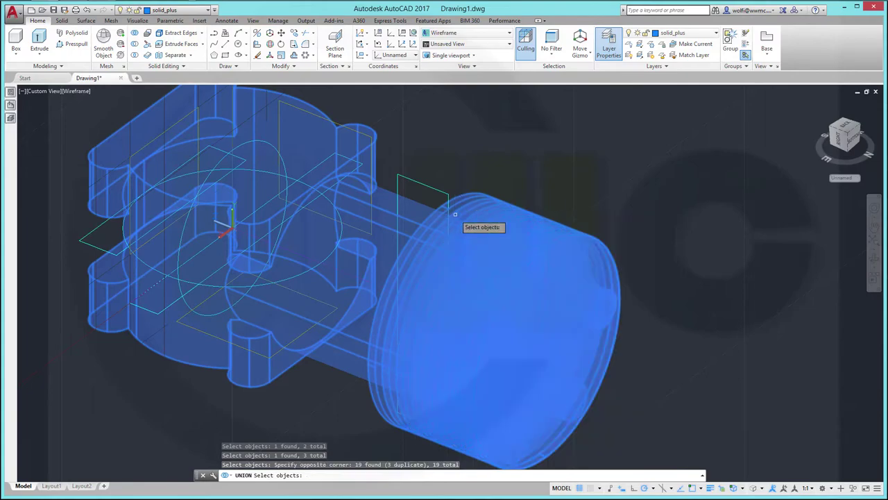
pyautogui.press('Return')
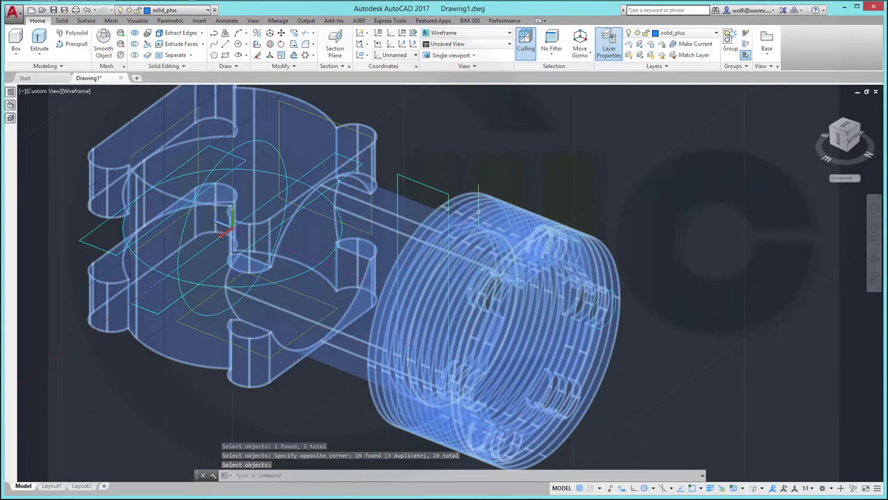
pyautogui.moveTo(634, 268)
pyautogui.keyDown('shift'); pyautogui.mouseDown(button='middle')
pyautogui.moveTo(648, 313)
pyautogui.moveTo(620, 257)
pyautogui.moveTo(627, 244)
pyautogui.moveTo(632, 270)
pyautogui.moveTo(589, 284)
pyautogui.moveTo(585, 270)
pyautogui.moveTo(687, 312)
pyautogui.mouseUp(button='middle'); pyautogui.keyUp('shift')
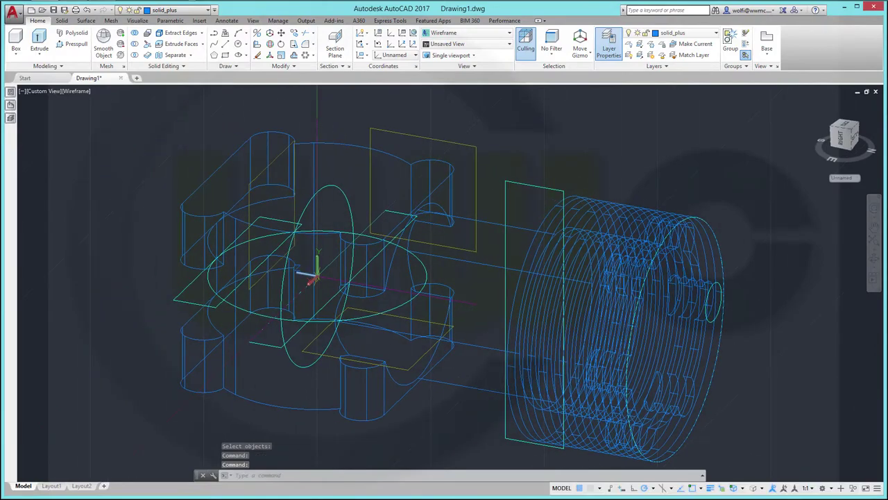
# Step: Make 'sketches' the current layer and draw a radius-21.5 circle centred at 0,0
pyautogui.moveTo(486, 368)
pyautogui.keyDown('shift'); pyautogui.mouseDown(button='middle')
pyautogui.moveTo(499, 341)
pyautogui.moveTo(410, 381)
pyautogui.moveTo(396, 370)
pyautogui.moveTo(357, 393)
pyautogui.moveTo(516, 364)
pyautogui.moveTo(434, 358)
pyautogui.moveTo(408, 386)
pyautogui.moveTo(495, 366)
pyautogui.moveTo(479, 367)
pyautogui.mouseUp(button='middle'); pyautogui.keyUp('shift')
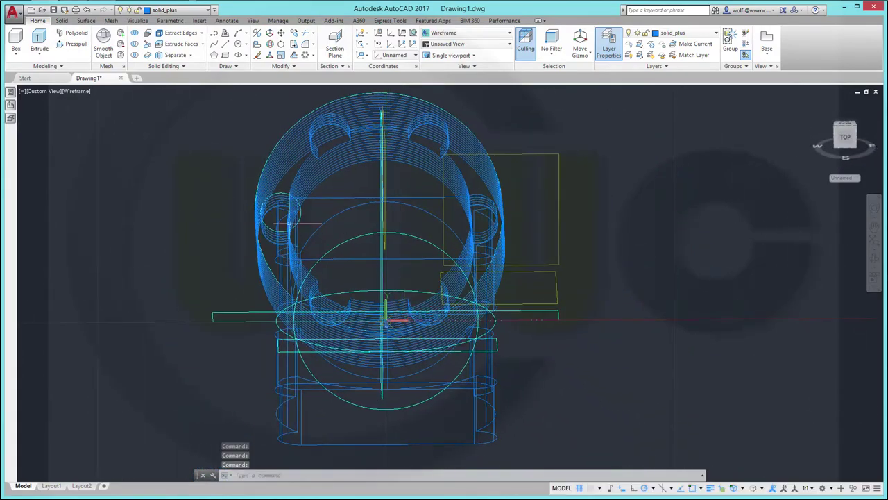
pyautogui.click(210, 11)
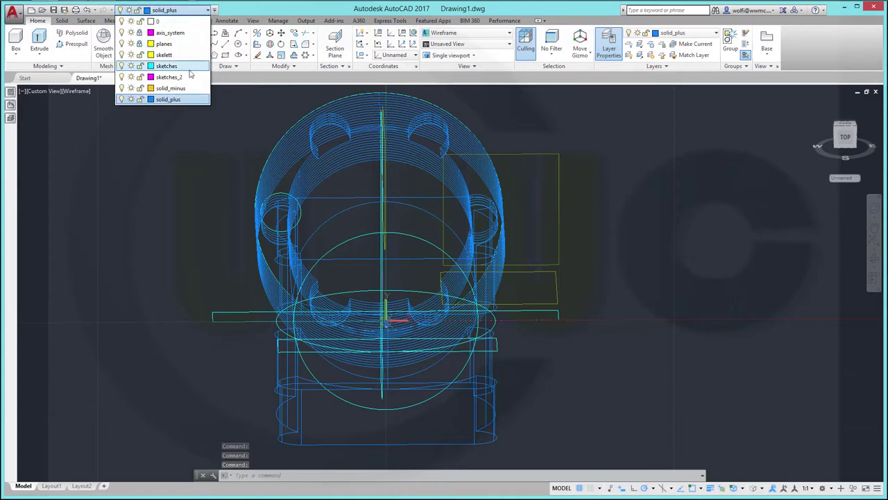
pyautogui.click(203, 67)
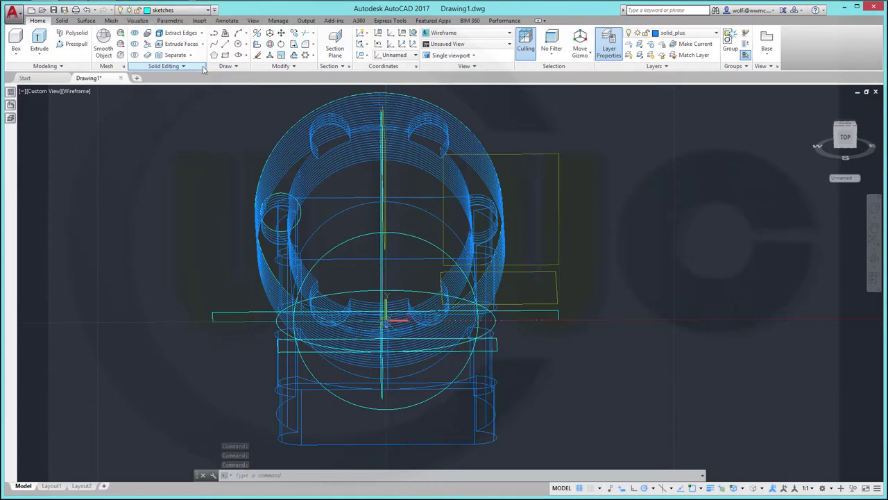
pyautogui.click(238, 44)
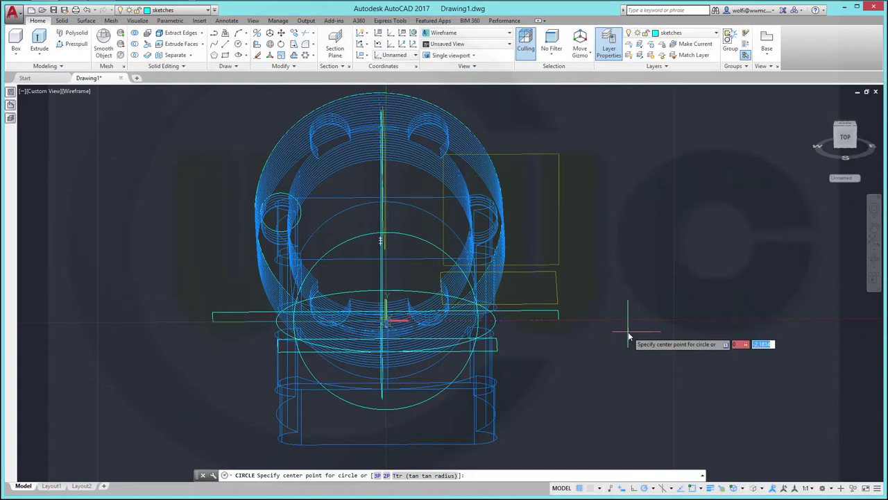
pyautogui.write('0')
pyautogui.press('Return')
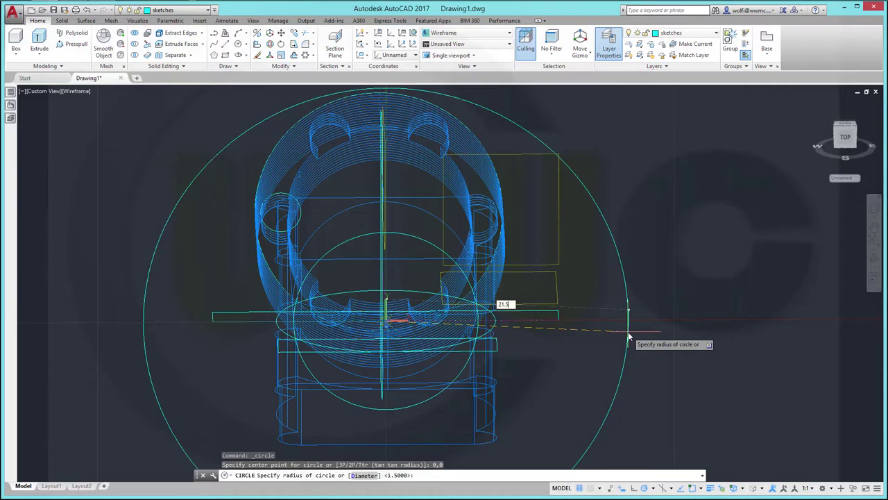
pyautogui.press('Return')
pyautogui.moveTo(538, 355)
pyautogui.keyDown('shift'); pyautogui.mouseDown(button='middle')
pyautogui.moveTo(532, 254)
pyautogui.moveTo(526, 421)
pyautogui.moveTo(534, 307)
pyautogui.moveTo(510, 323)
pyautogui.moveTo(534, 317)
pyautogui.moveTo(513, 305)
pyautogui.mouseUp(button='middle'); pyautogui.keyUp('shift')
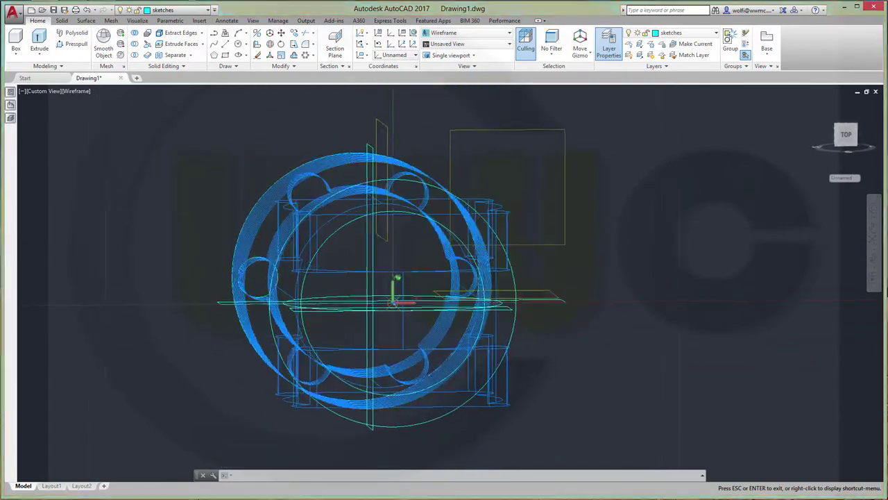
# Step: Hide the solid_plus layer and draw a 50 by 26 rectangle beside the model
pyautogui.click(208, 10)
pyautogui.click(121, 99)
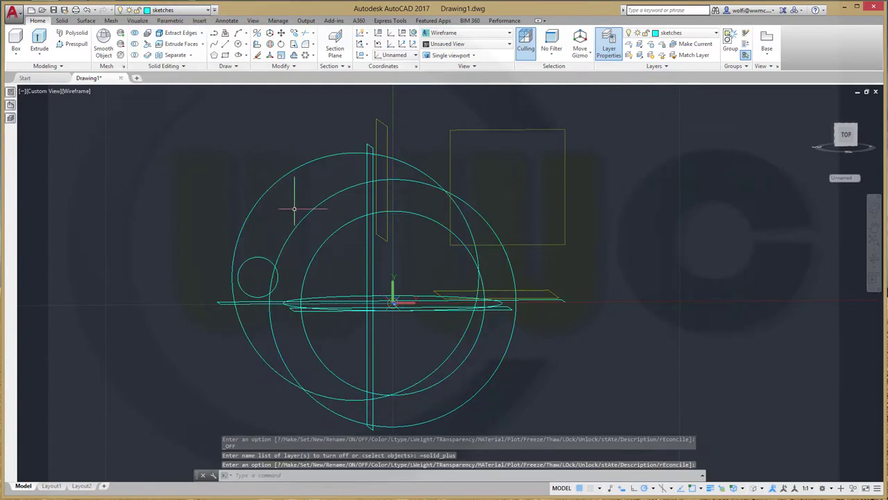
pyautogui.moveTo(294, 208)
pyautogui.keyDown('shift'); pyautogui.mouseDown(button='middle')
pyautogui.moveTo(257, 192)
pyautogui.moveTo(270, 220)
pyautogui.moveTo(285, 223)
pyautogui.mouseUp(button='middle'); pyautogui.keyUp('shift')
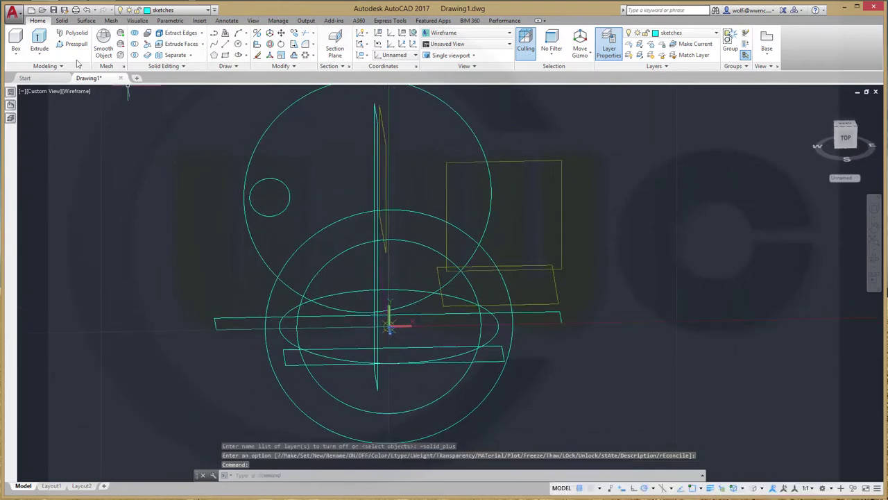
pyautogui.click(225, 55)
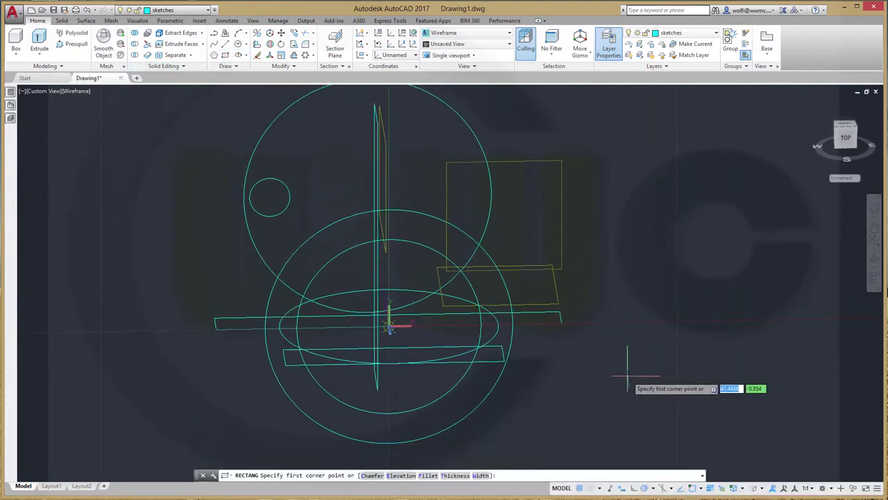
pyautogui.click(600, 362)
pyautogui.write('50')
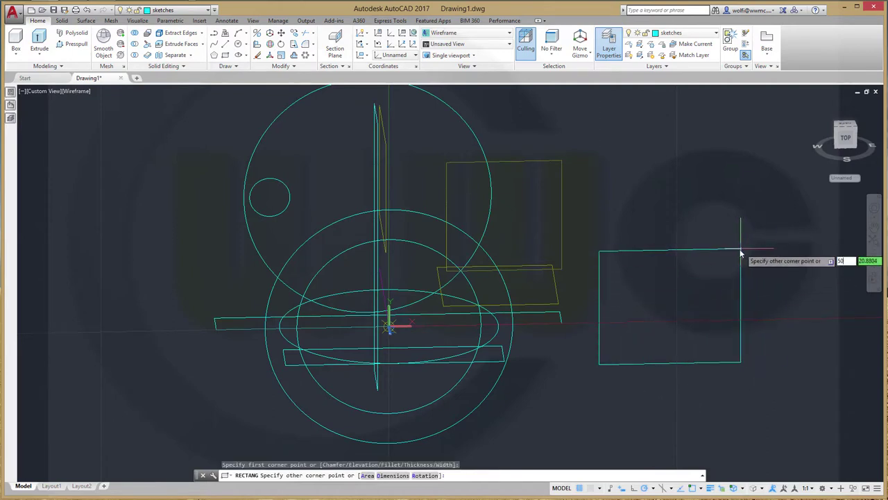
pyautogui.press('Tab')
pyautogui.press('Return')
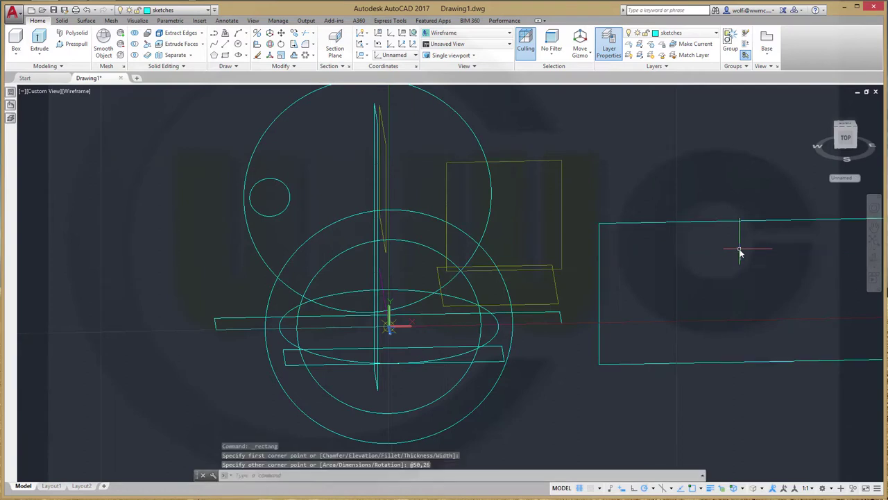
# Step: Move the rectangle by its edge midpoint onto the origin 0,0
pyautogui.click(282, 33)
pyautogui.click(623, 223)
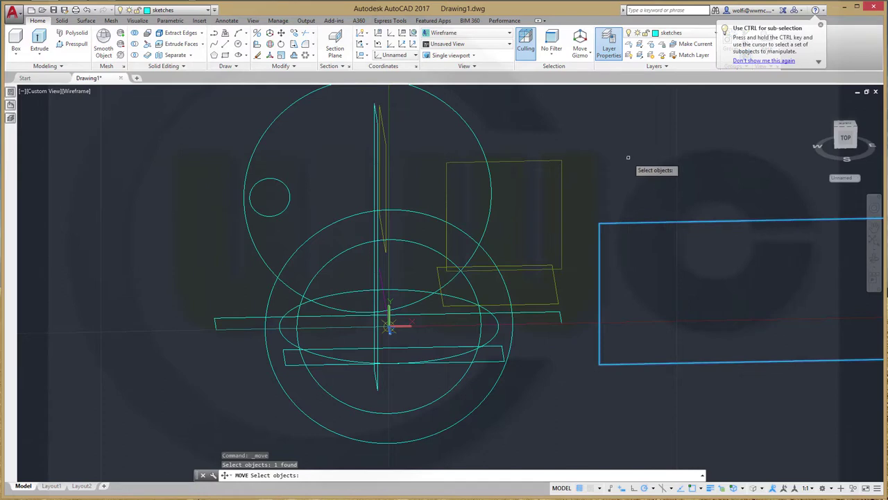
pyautogui.press('Return')
pyautogui.keyDown('shift'); pyautogui.rightClick(631, 159); pyautogui.keyUp('shift')
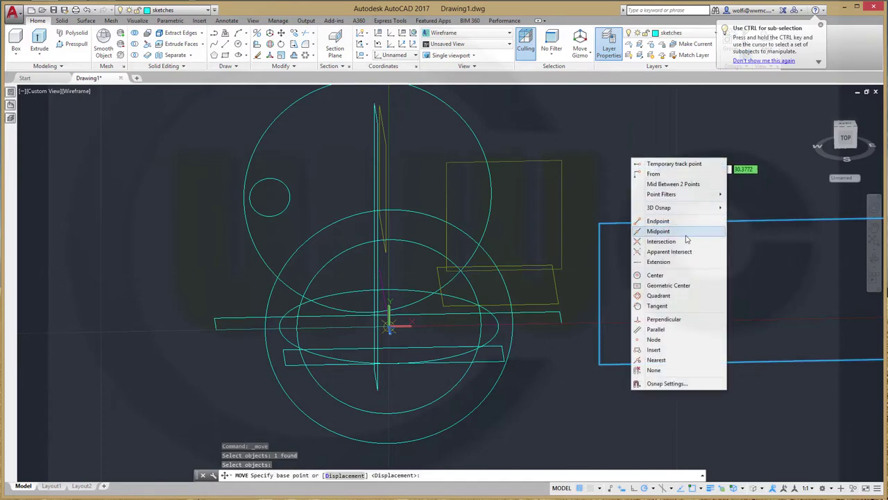
pyautogui.click(658, 231)
pyautogui.click(600, 291)
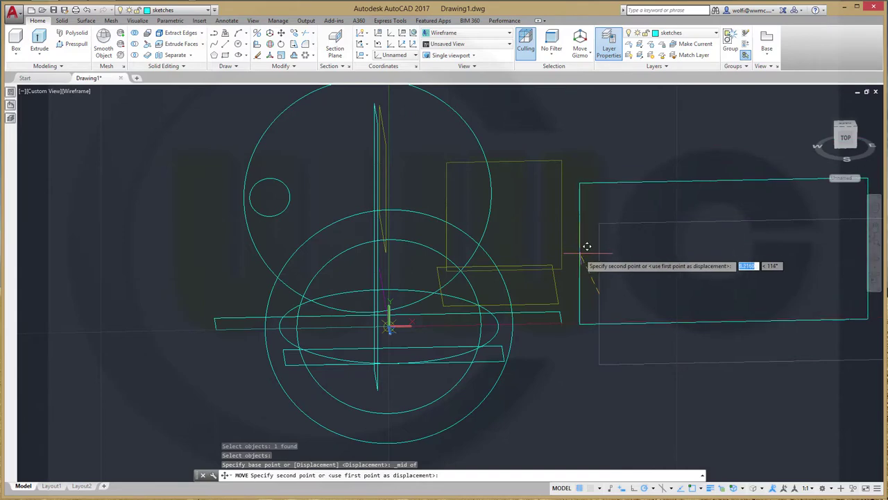
pyautogui.write('#0,0')
pyautogui.press('Return')
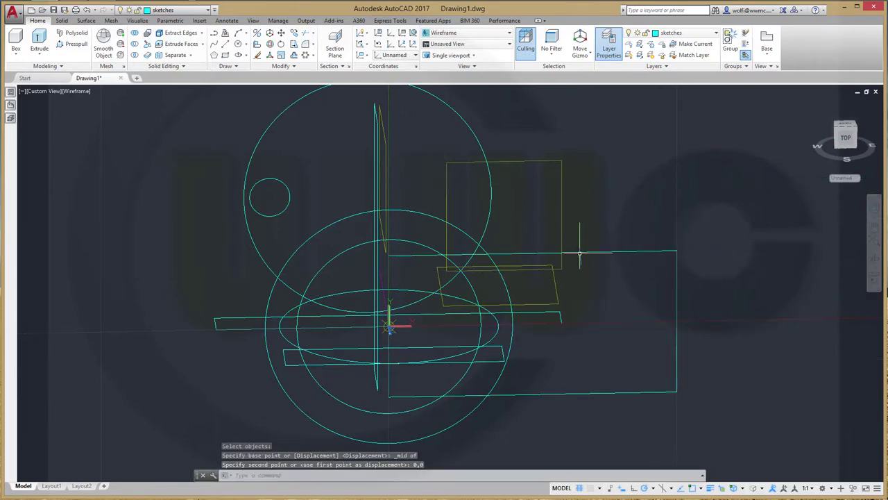
pyautogui.moveTo(549, 326)
pyautogui.keyDown('shift'); pyautogui.mouseDown(button='middle')
pyautogui.moveTo(541, 232)
pyautogui.moveTo(561, 252)
pyautogui.mouseUp(button='middle'); pyautogui.keyUp('shift')
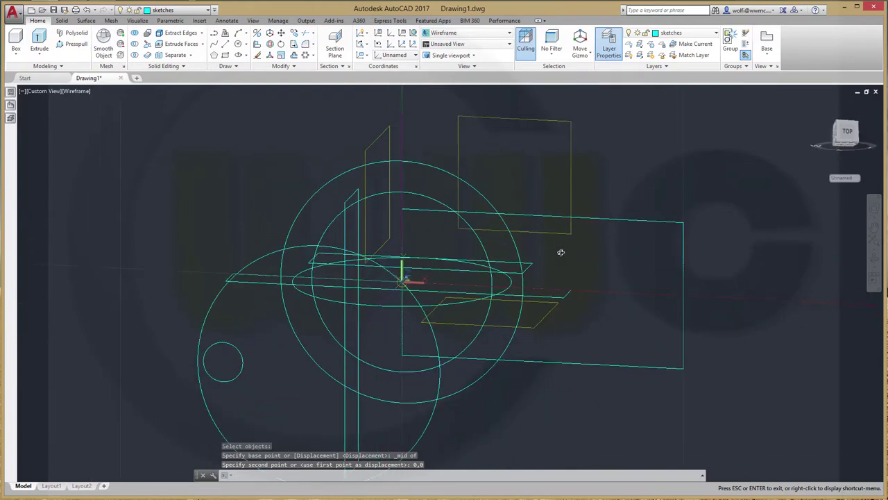
# Step: Trim the rectangle's top, right and bottom edges against the radius-21.5 circle, leaving an arc end
pyautogui.click(306, 34)
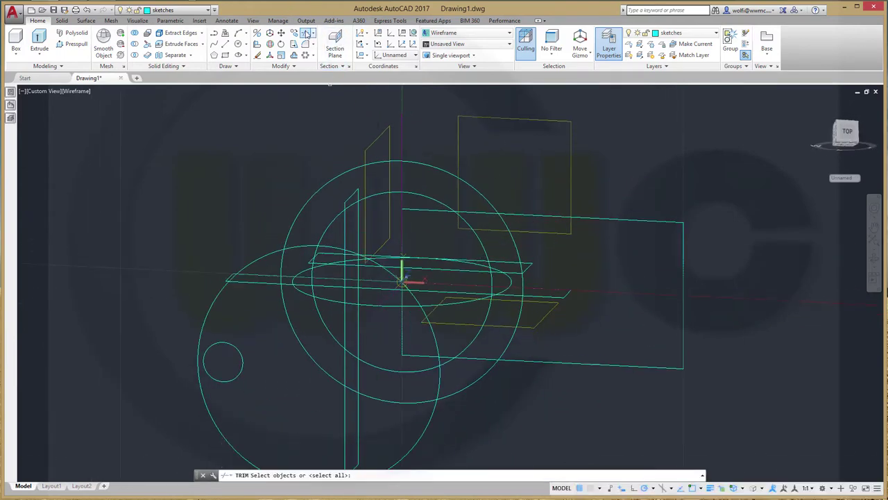
pyautogui.click(612, 219)
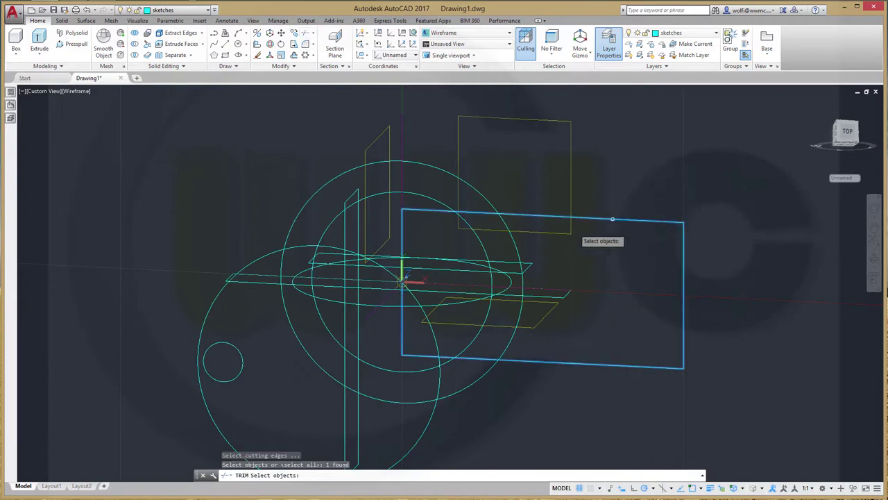
pyautogui.click(513, 244)
pyautogui.press('Return')
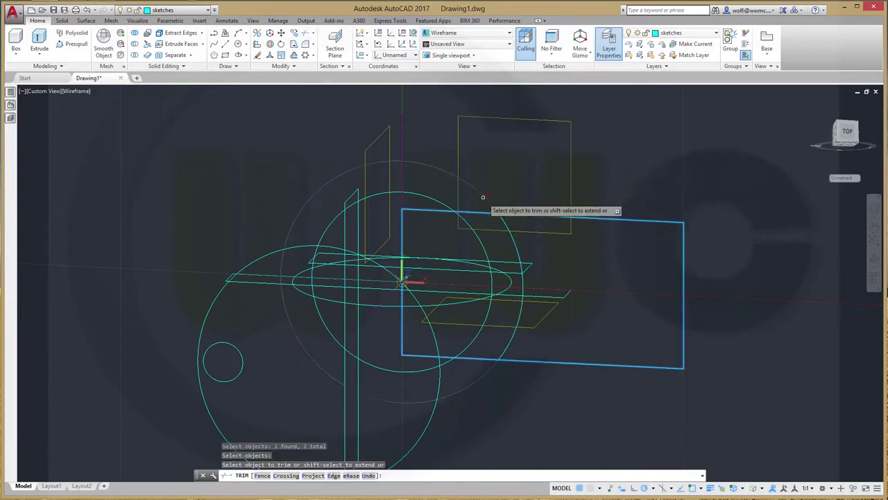
pyautogui.click(605, 218)
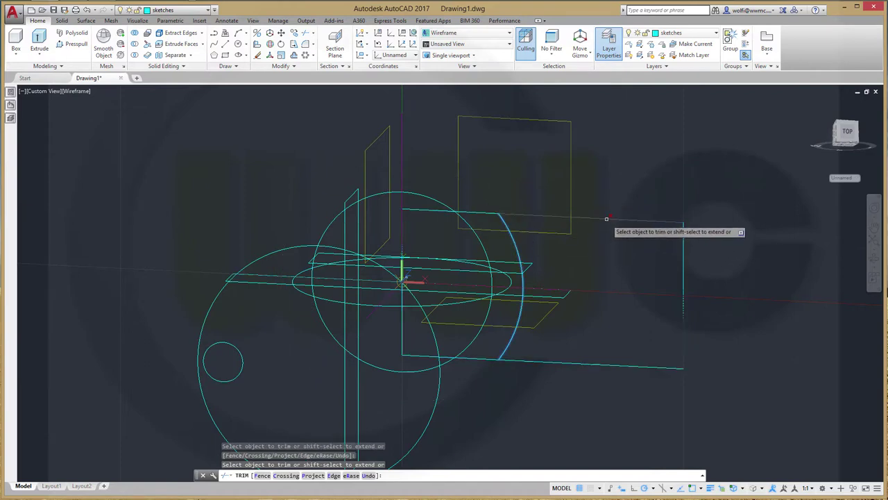
pyautogui.click(683, 266)
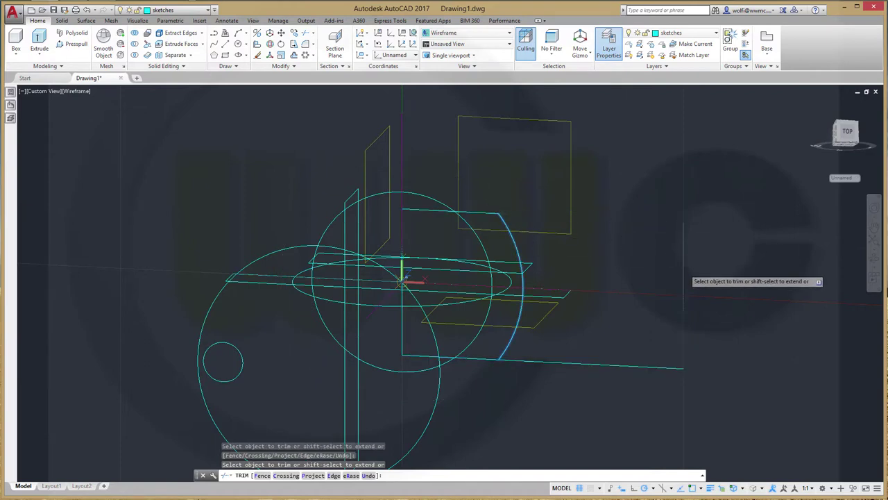
pyautogui.click(623, 365)
pyautogui.press('Return')
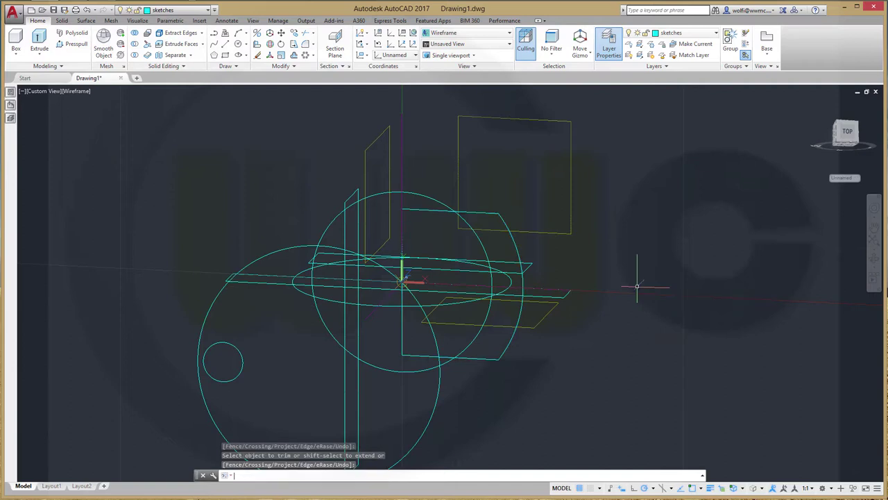
pyautogui.write('pedit')
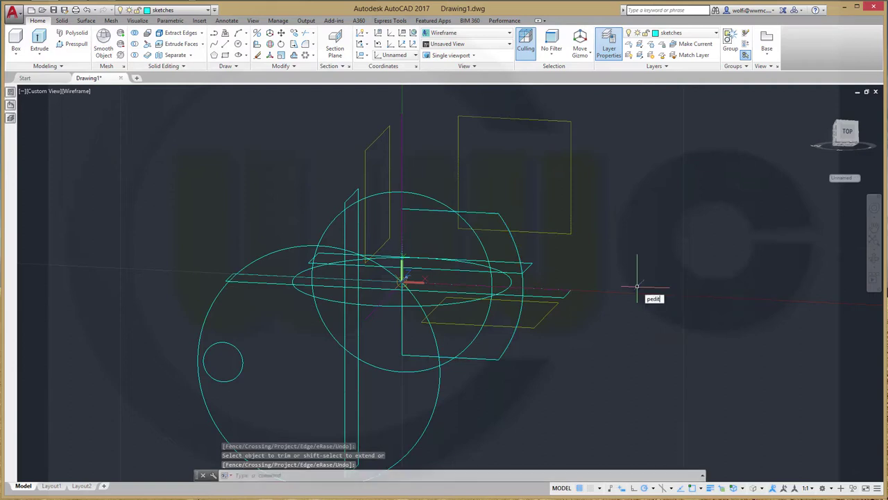
pyautogui.press('Return')
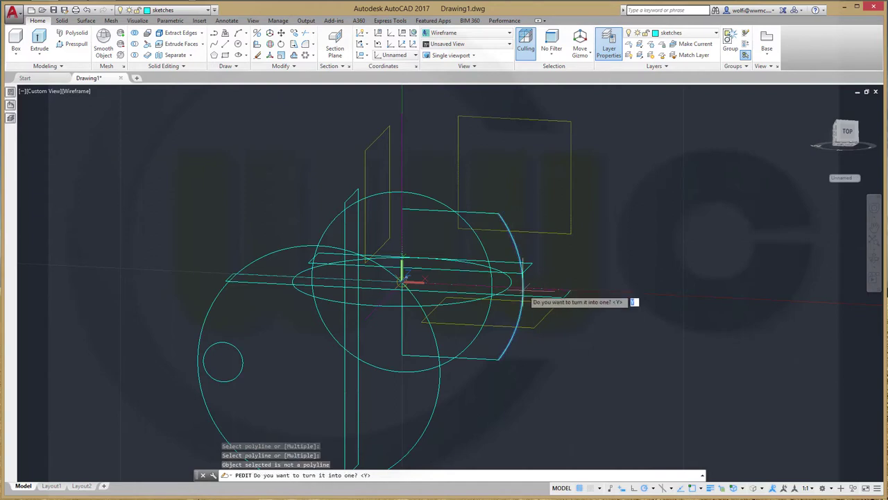
# Step: Convert the arc to a polyline with PEDIT and join the three remaining rectangle lines
pyautogui.click(524, 290)
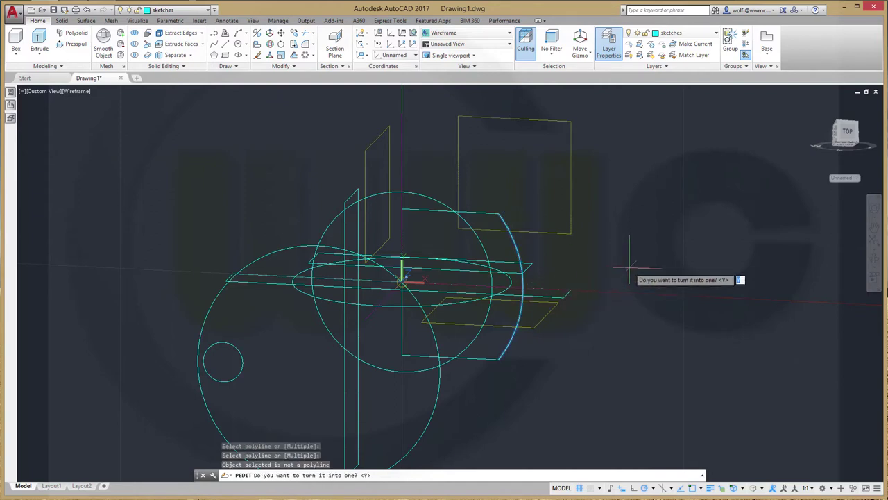
pyautogui.press('Return')
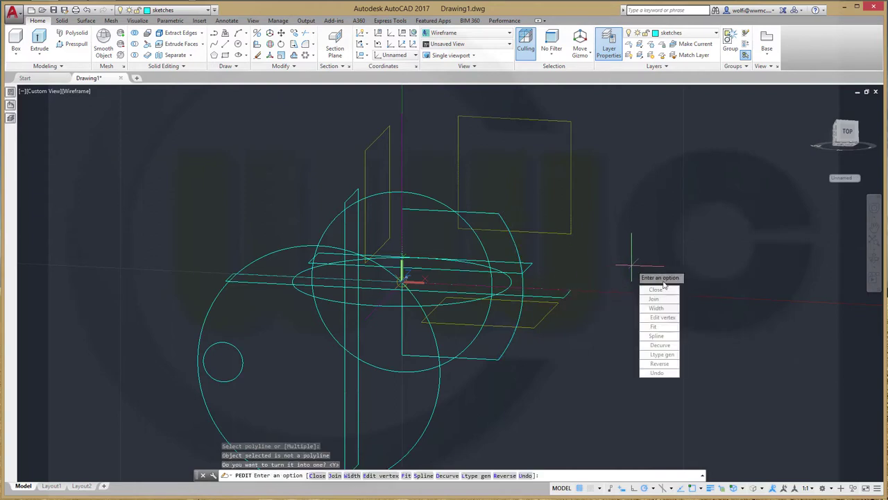
pyautogui.click(656, 299)
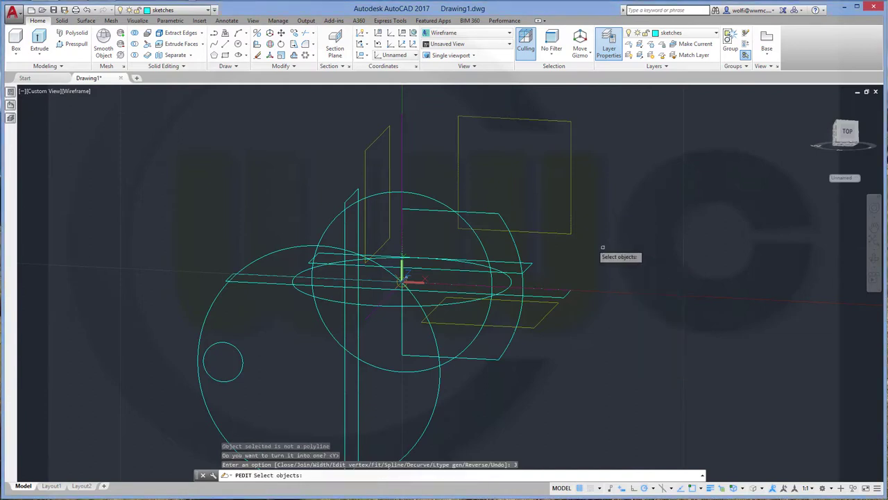
pyautogui.click(483, 212)
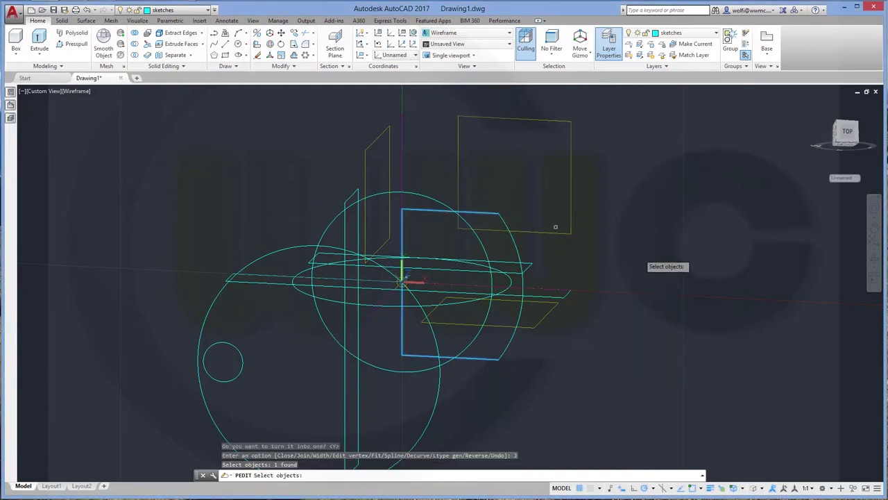
pyautogui.press('Return')
pyautogui.press('Return')
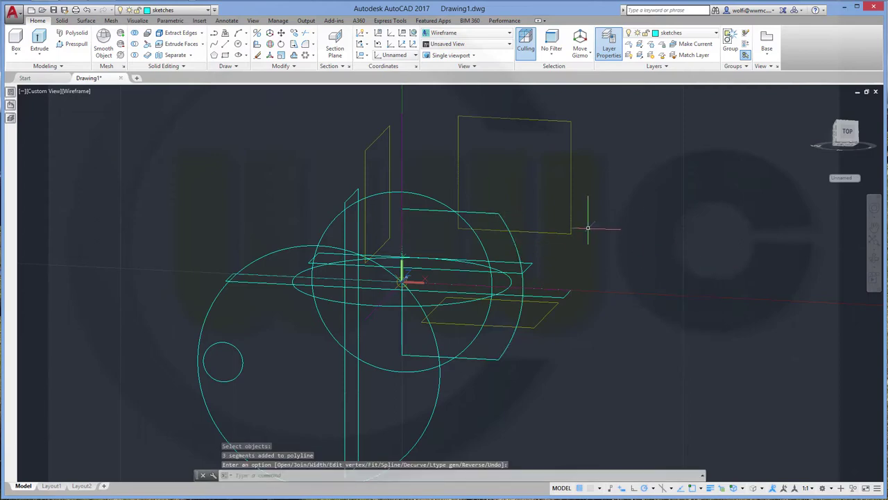
pyautogui.moveTo(587, 224)
pyautogui.keyDown('shift'); pyautogui.mouseDown(button='middle')
pyautogui.moveTo(353, 192)
pyautogui.moveTo(317, 406)
pyautogui.mouseUp(button='middle'); pyautogui.keyUp('shift')
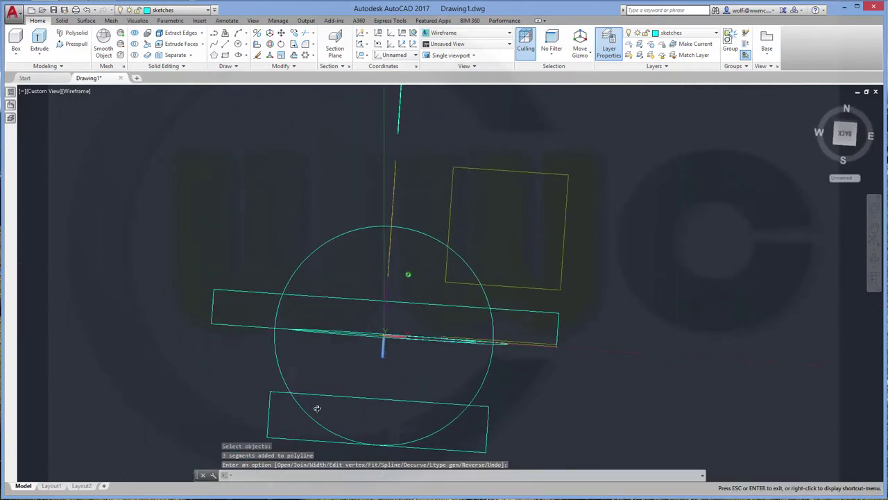
# Step: Switch the solid_plus layer back on so the barrel and crankcase solids reappear
pyautogui.scroll(5, 392, 259)
pyautogui.scroll(-5, 392, 259)
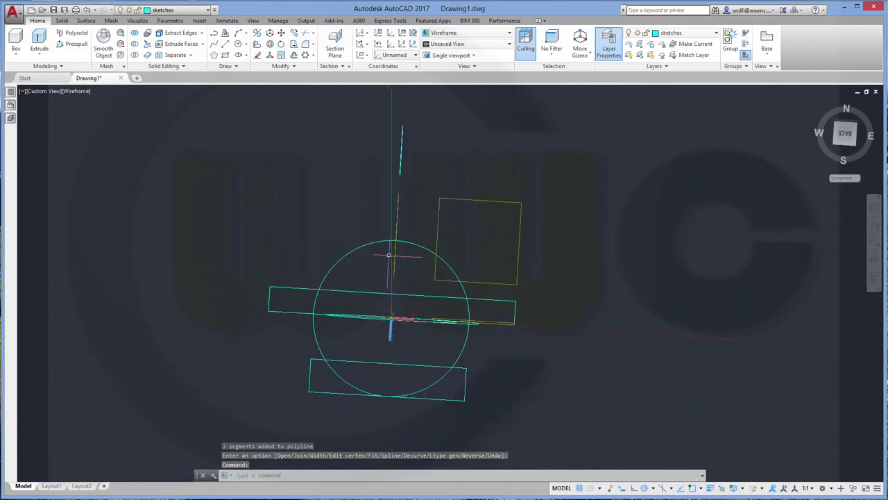
pyautogui.scroll(-3, 388, 256)
pyautogui.keyDown('shift'); pyautogui.moveTo(388, 255); pyautogui.dragTo(356, 216, button='middle'); pyautogui.keyUp('shift')
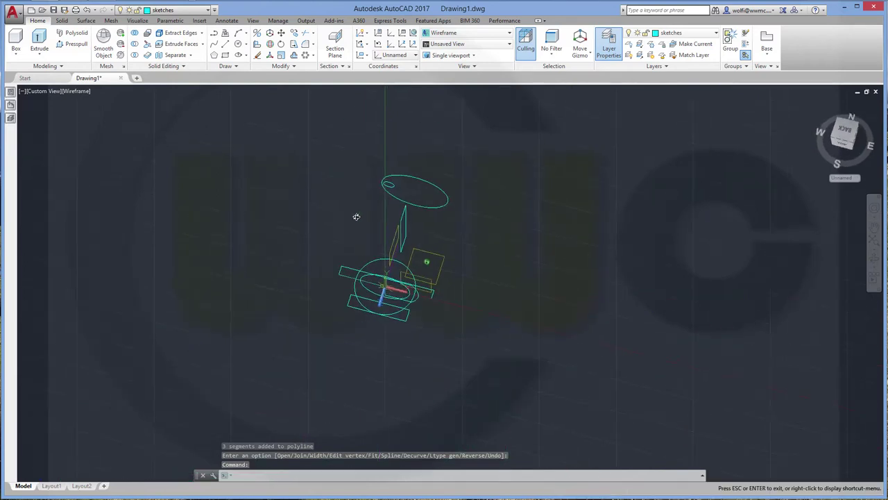
pyautogui.click(210, 12)
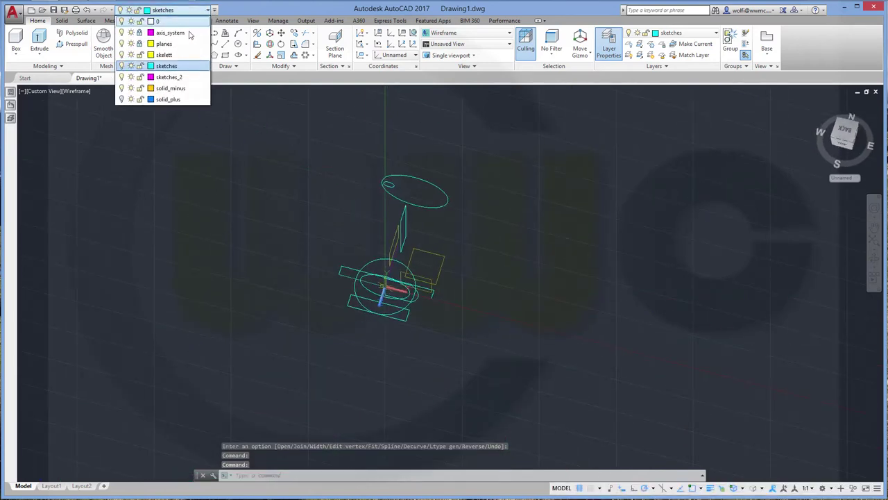
pyautogui.click(122, 99)
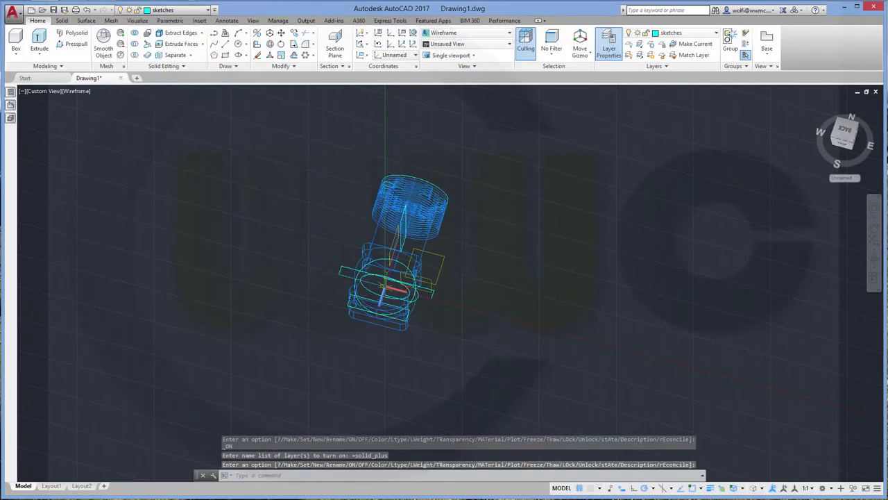
pyautogui.keyDown('shift'); pyautogui.moveTo(357, 223); pyautogui.dragTo(451, 303, button='middle'); pyautogui.keyUp('shift')
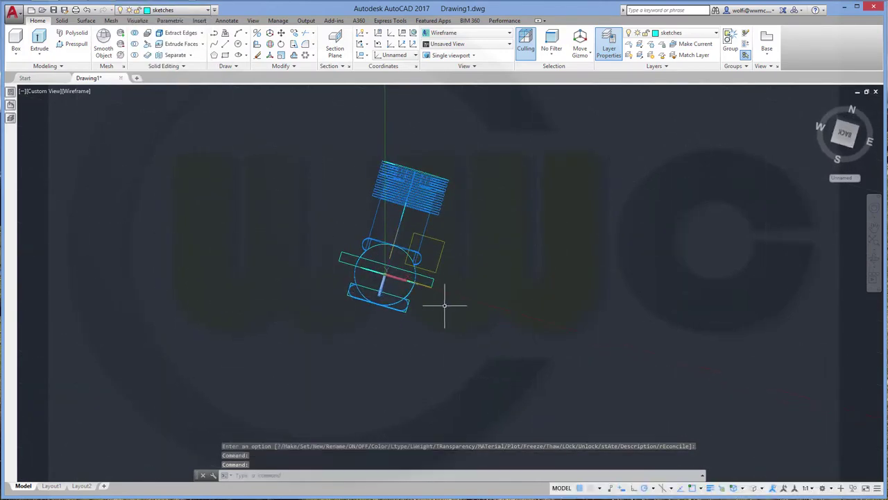
pyautogui.scroll(3, 436, 269)
pyautogui.scroll(-3, 436, 269)
pyautogui.moveTo(409, 242)
pyautogui.keyDown('shift'); pyautogui.mouseDown(button='middle')
pyautogui.moveTo(348, 217)
pyautogui.moveTo(377, 331)
pyautogui.moveTo(371, 378)
pyautogui.moveTo(378, 341)
pyautogui.mouseUp(button='middle'); pyautogui.keyUp('shift')
pyautogui.scroll(2, 370, 352)
pyautogui.scroll(2, 376, 354)
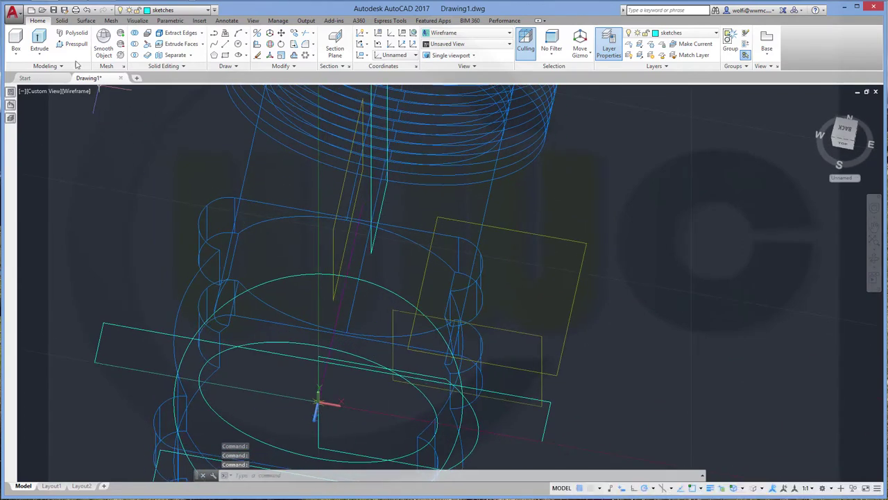
# Step: Extrude the closed arc-ended passage polyline 44 units into a solid beside the finned barrel
pyautogui.click(38, 42)
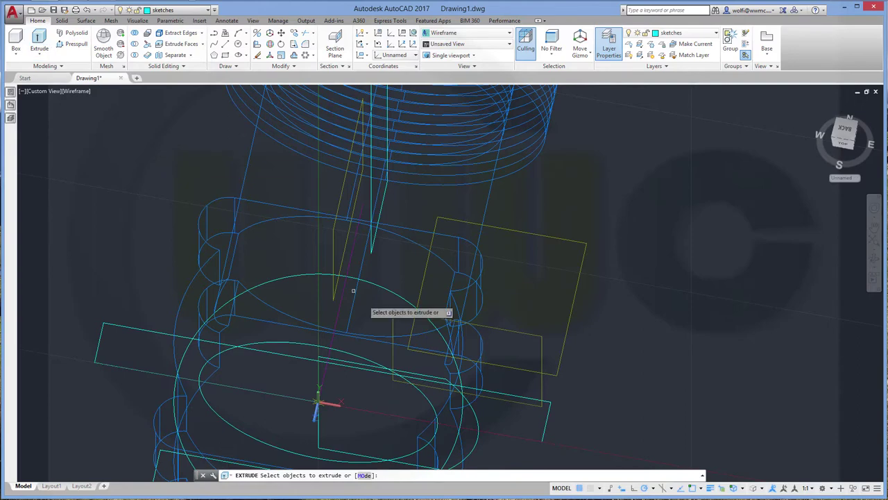
pyautogui.click(477, 423)
pyautogui.rightClick(523, 290)
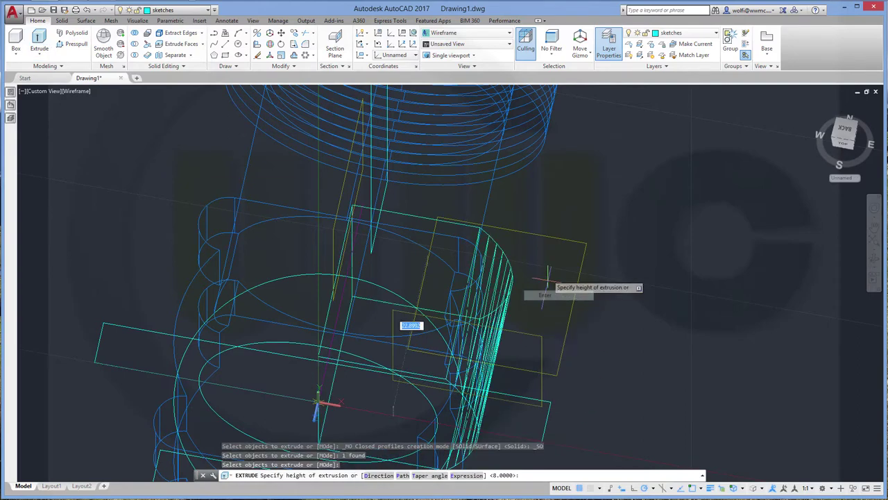
pyautogui.click(552, 298)
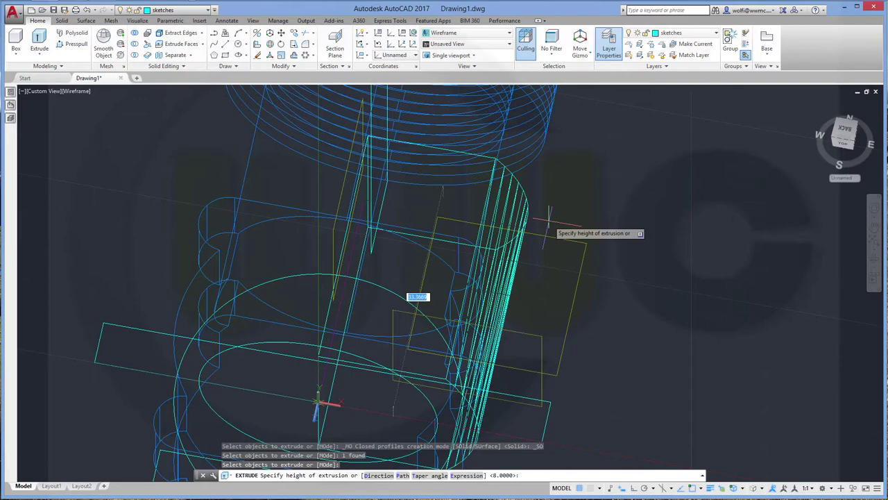
pyautogui.write('44')
pyautogui.press('Return')
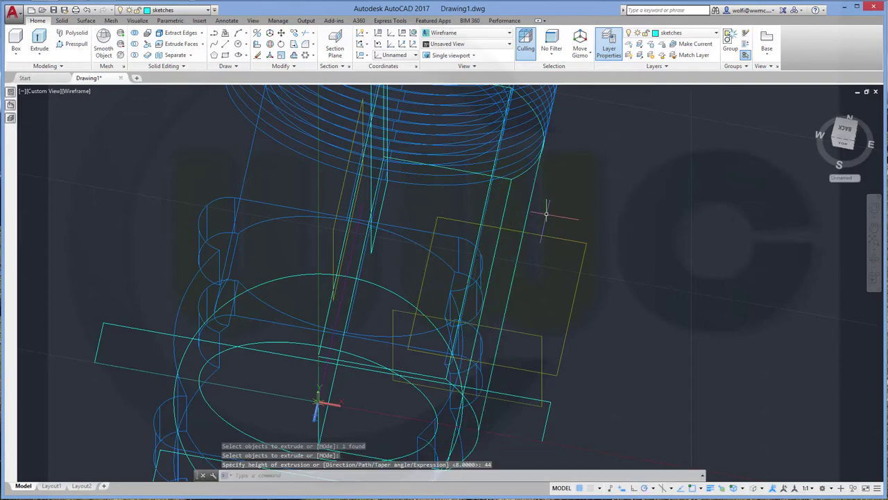
pyautogui.scroll(-5, 546, 215)
pyautogui.moveTo(534, 161)
pyautogui.keyDown('shift'); pyautogui.mouseDown(button='middle')
pyautogui.moveTo(515, 193)
pyautogui.moveTo(464, 184)
pyautogui.moveTo(478, 194)
pyautogui.moveTo(468, 205)
pyautogui.mouseUp(button='middle'); pyautogui.keyUp('shift')
pyautogui.press('Return')
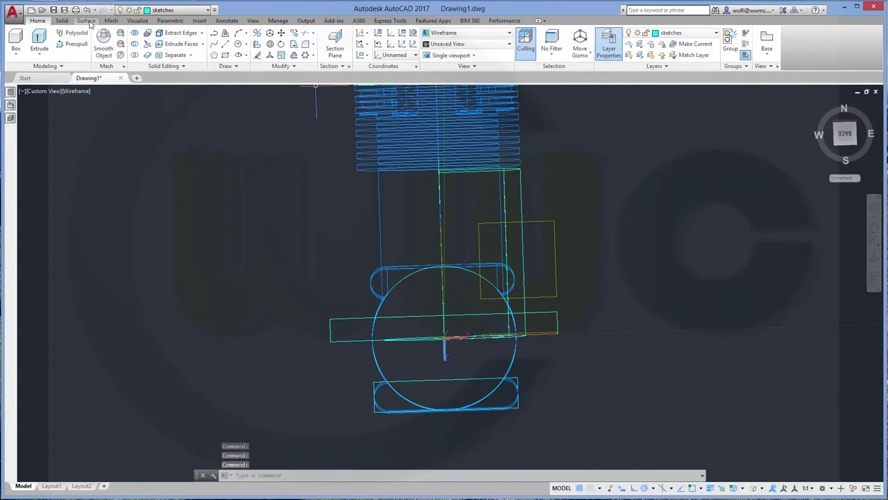
# Step: Fillet the picked side-passage edges with a 5-unit radius
pyautogui.click(63, 21)
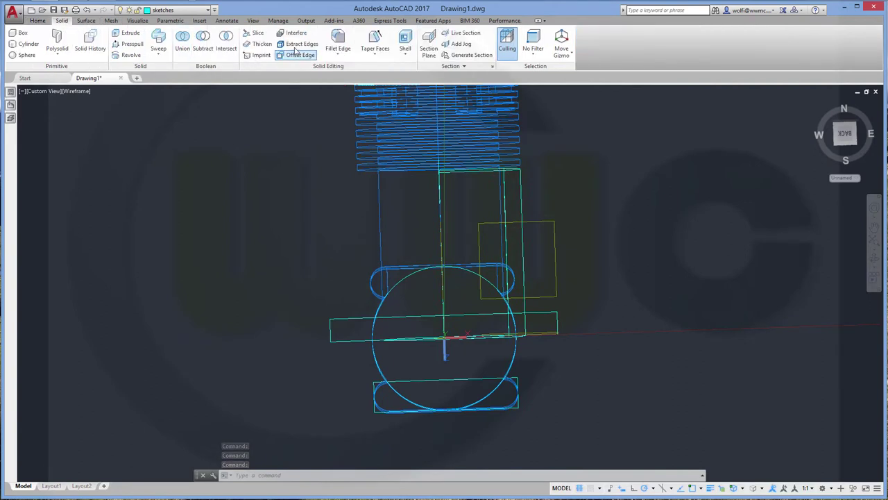
pyautogui.click(338, 39)
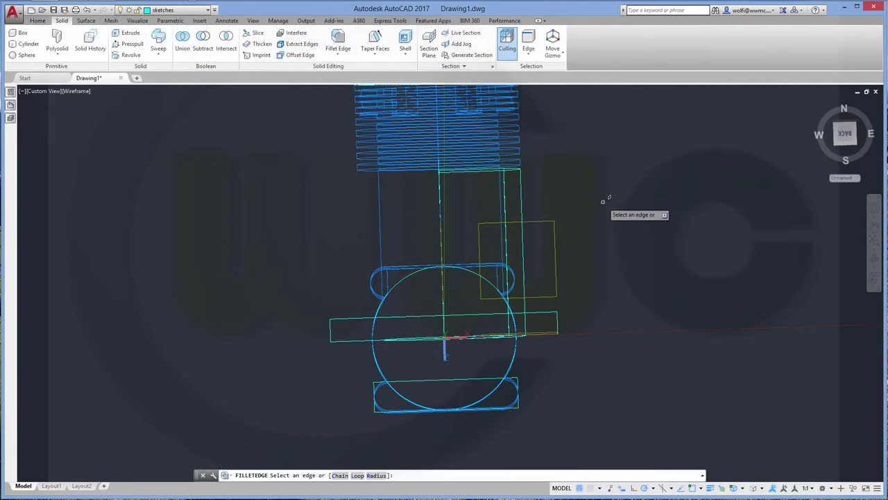
pyautogui.keyDown('shift'); pyautogui.moveTo(579, 205); pyautogui.dragTo(522, 245, button='middle'); pyautogui.keyUp('shift')
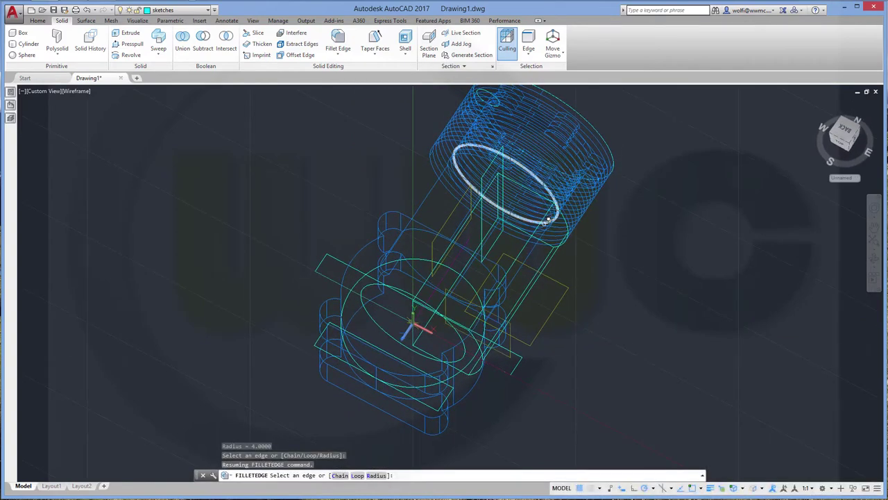
pyautogui.click(529, 243)
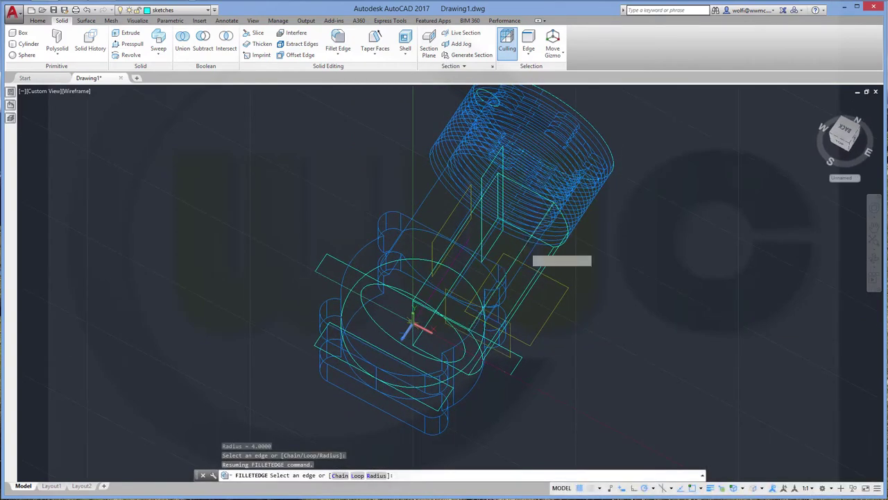
pyautogui.click(541, 267)
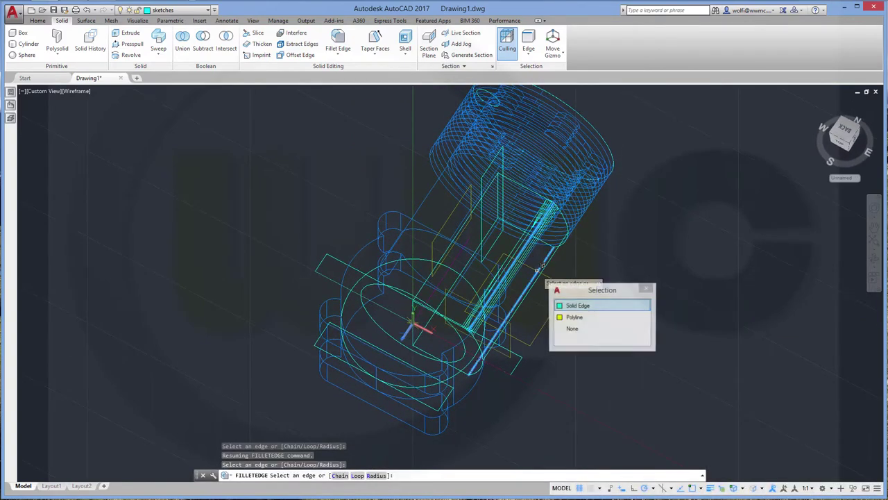
pyautogui.click(593, 306)
pyautogui.rightClick(594, 303)
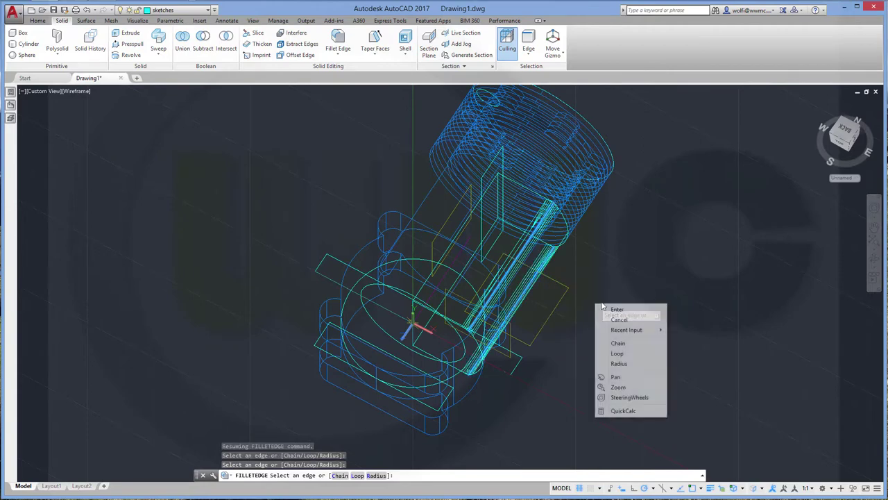
pyautogui.click(616, 365)
pyautogui.write('5')
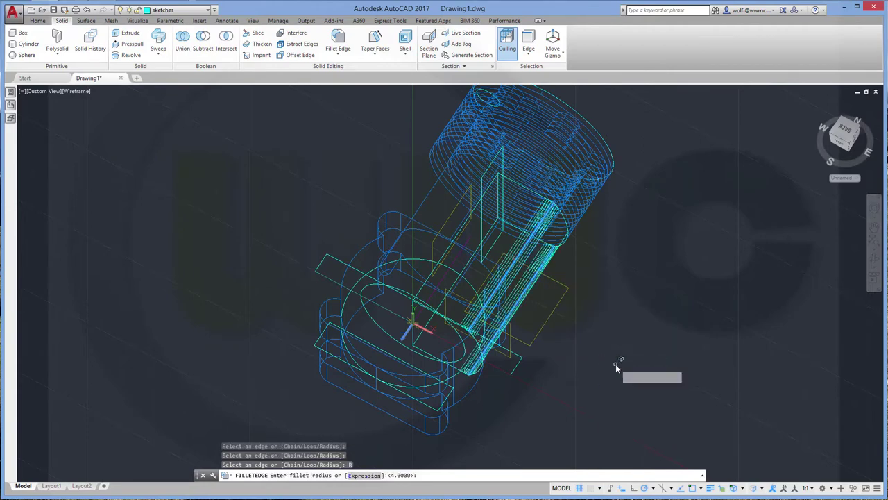
pyautogui.press('Return')
pyautogui.press('Return')
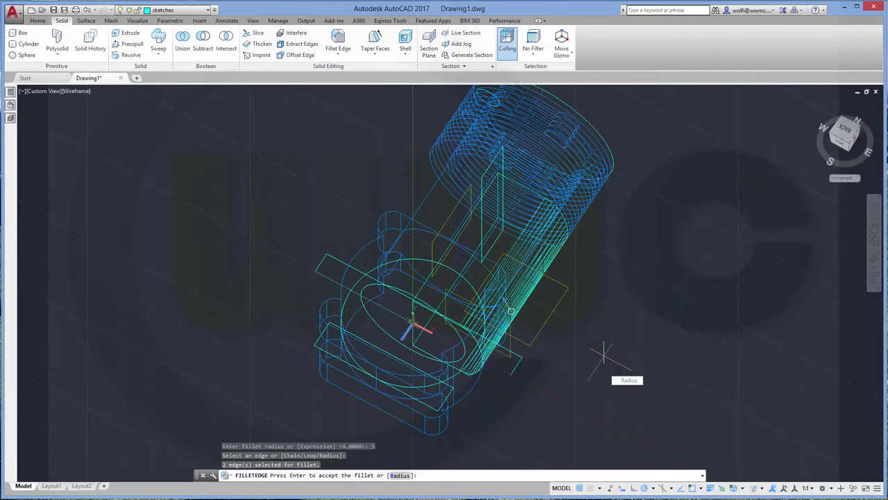
pyautogui.press('Return')
pyautogui.press('Return')
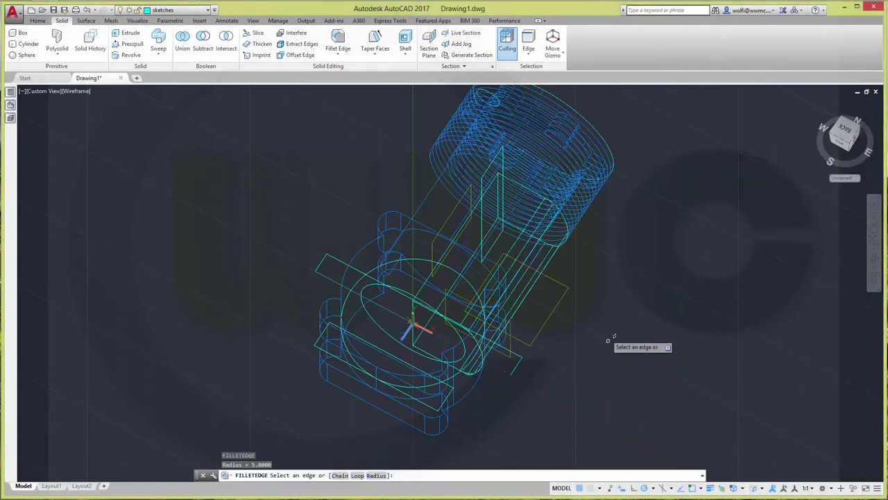
# Step: Fillet the passage's end edge loop as a five-edge chain at radius 5
pyautogui.rightClick(589, 263)
pyautogui.click(614, 303)
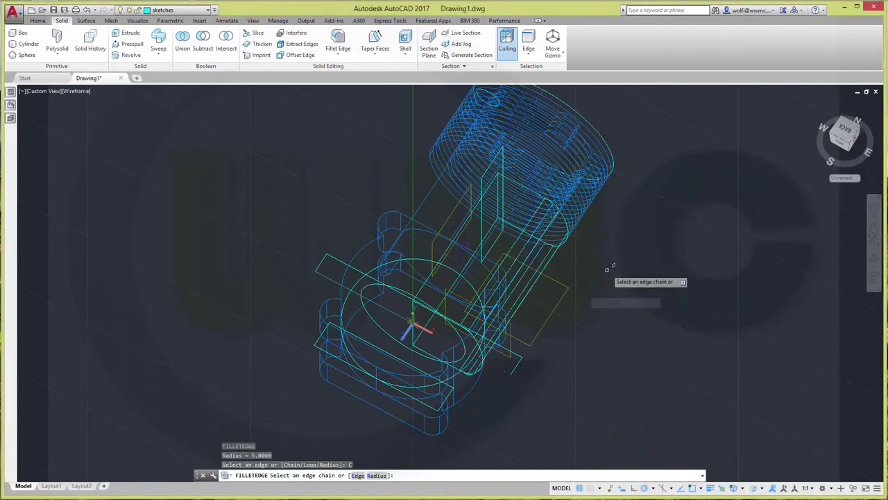
pyautogui.click(567, 214)
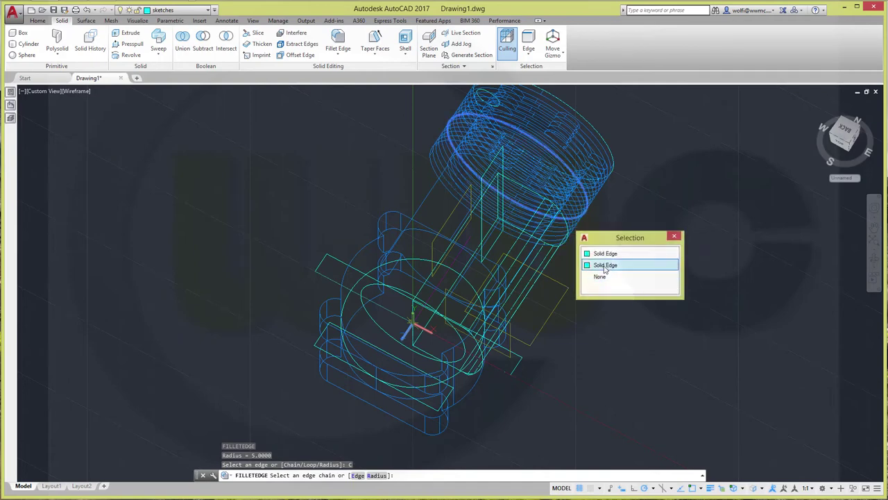
pyautogui.click(605, 254)
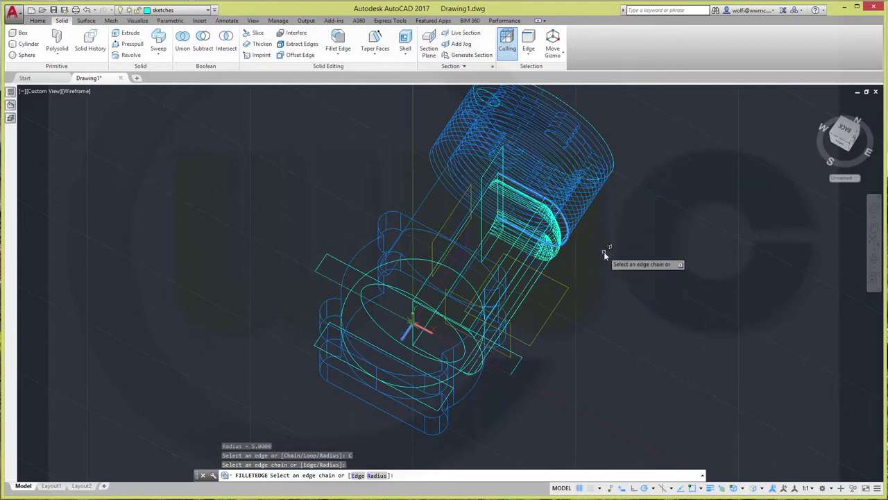
pyautogui.press('Return')
pyautogui.press('Return')
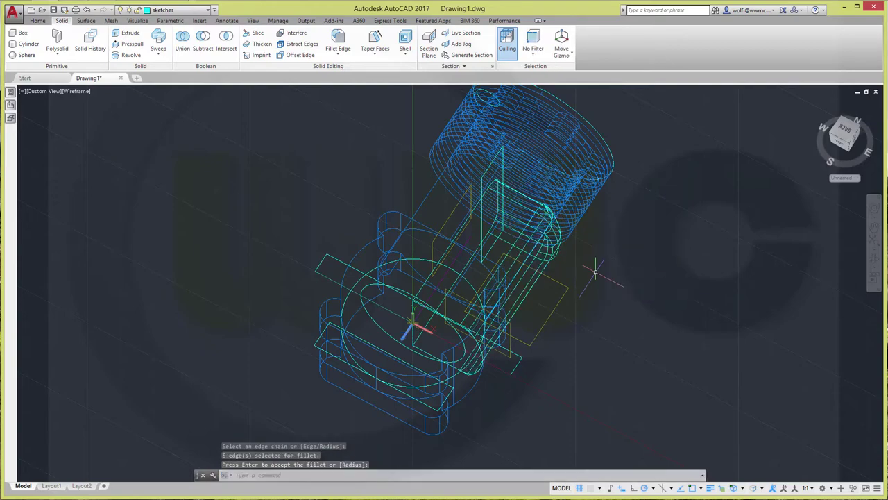
pyautogui.keyDown('shift'); pyautogui.moveTo(472, 290); pyautogui.dragTo(429, 230, button='middle'); pyautogui.keyUp('shift')
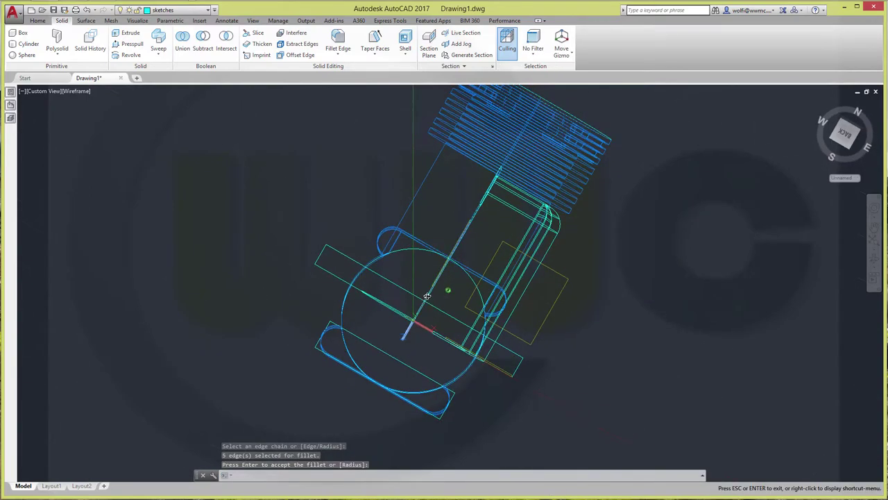
# Step: Union the side passage solid with the main engine solid
pyautogui.click(183, 42)
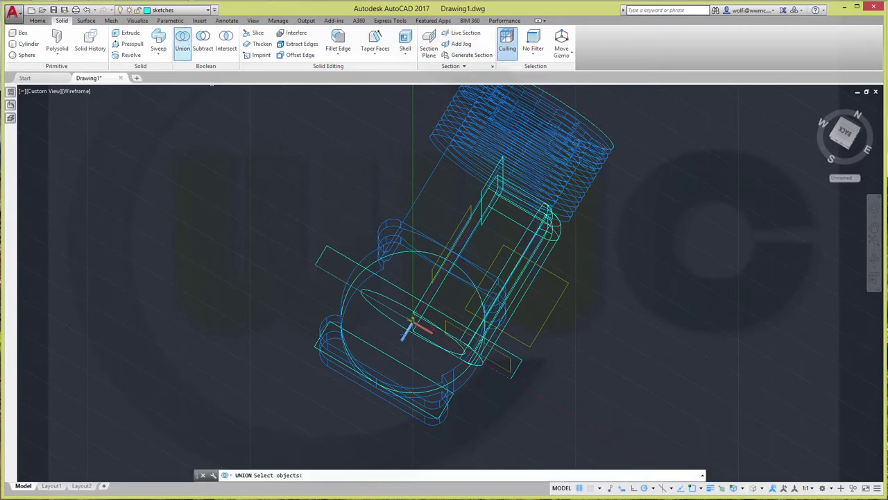
pyautogui.click(567, 177)
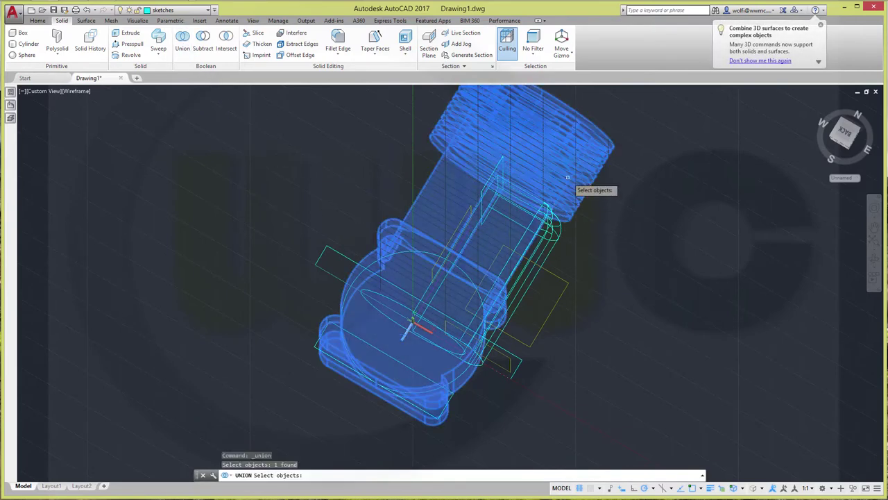
pyautogui.click(555, 235)
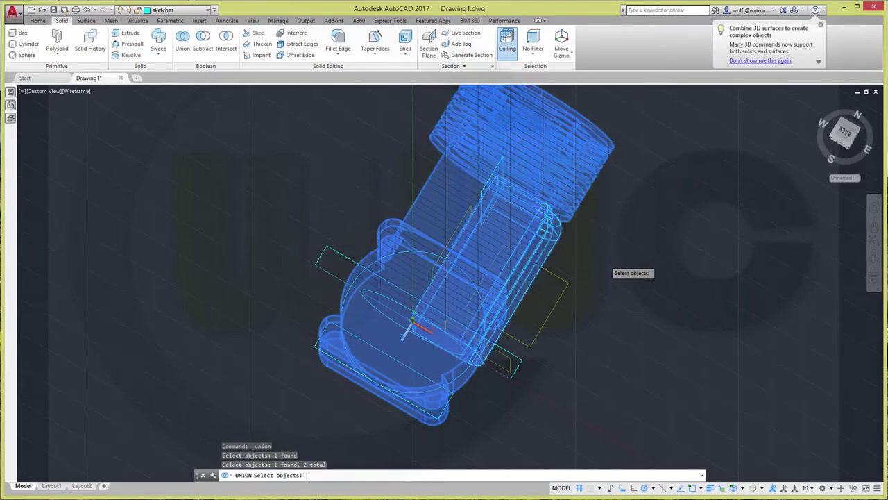
pyautogui.moveTo(545, 316)
pyautogui.keyDown('shift'); pyautogui.mouseDown(button='middle')
pyautogui.moveTo(535, 281)
pyautogui.moveTo(345, 265)
pyautogui.mouseUp(button='middle'); pyautogui.keyUp('shift')
pyautogui.press('Return')
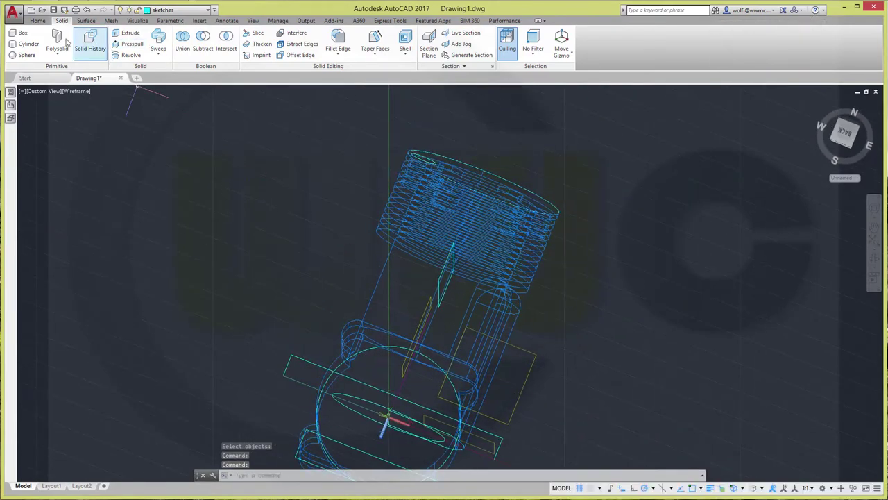
# Step: Extrude the small rectangle polyline beside the fins 26 units into a block
pyautogui.click(131, 33)
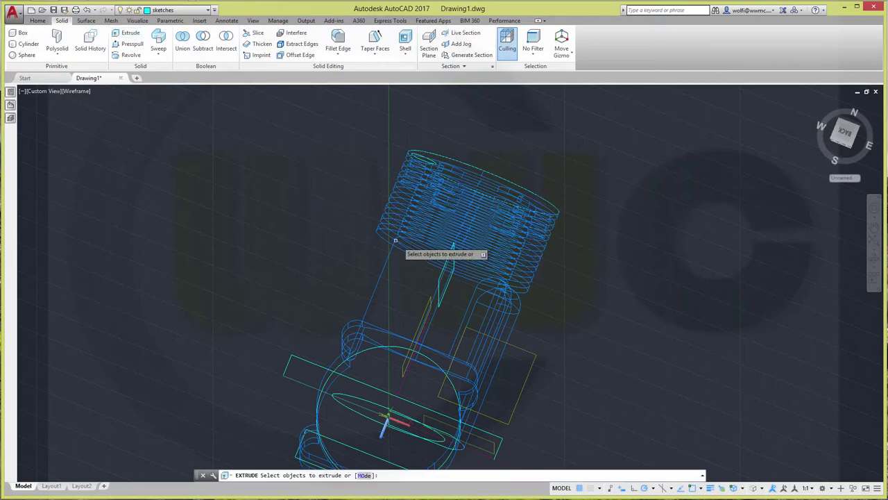
pyautogui.click(442, 277)
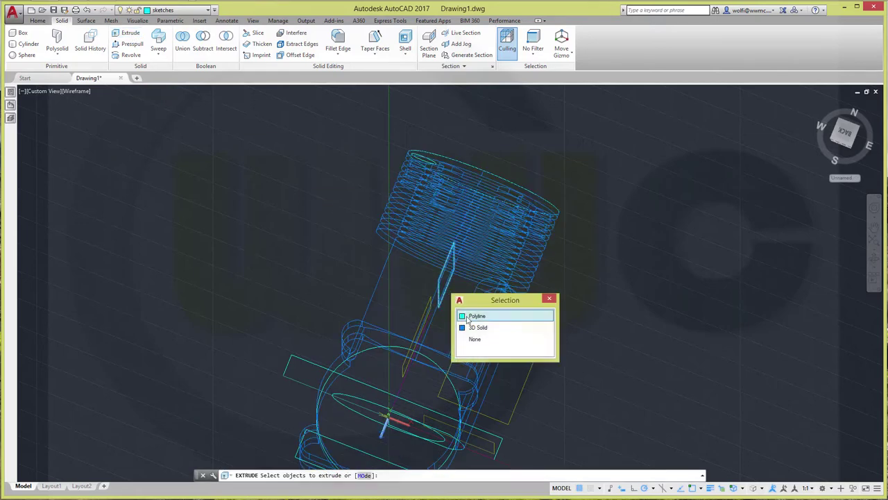
pyautogui.click(470, 317)
pyautogui.rightClick(614, 313)
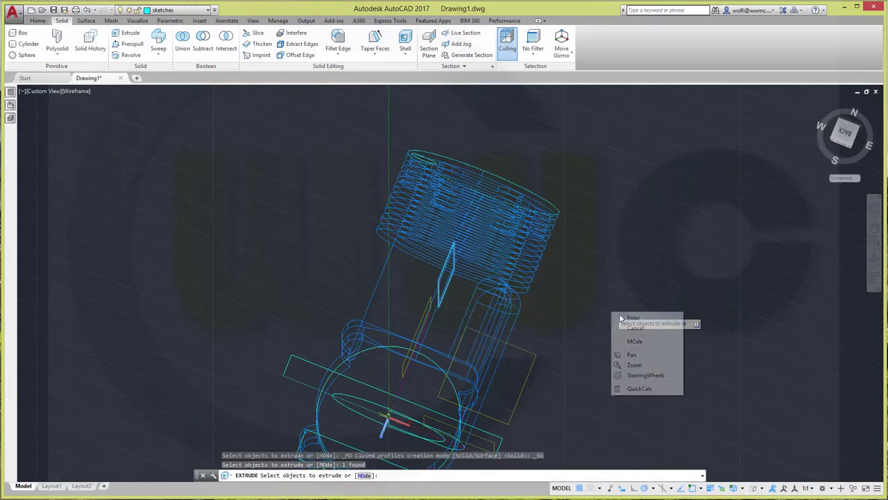
pyautogui.click(633, 321)
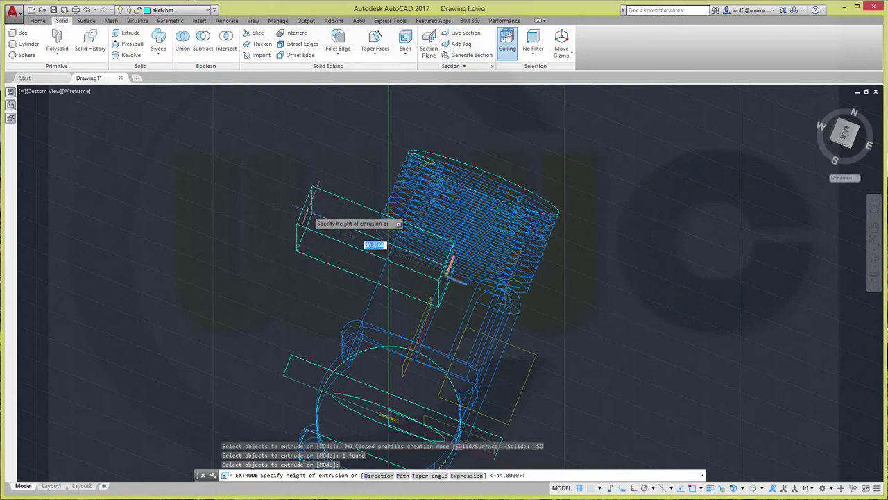
pyautogui.write('26')
pyautogui.press('Return')
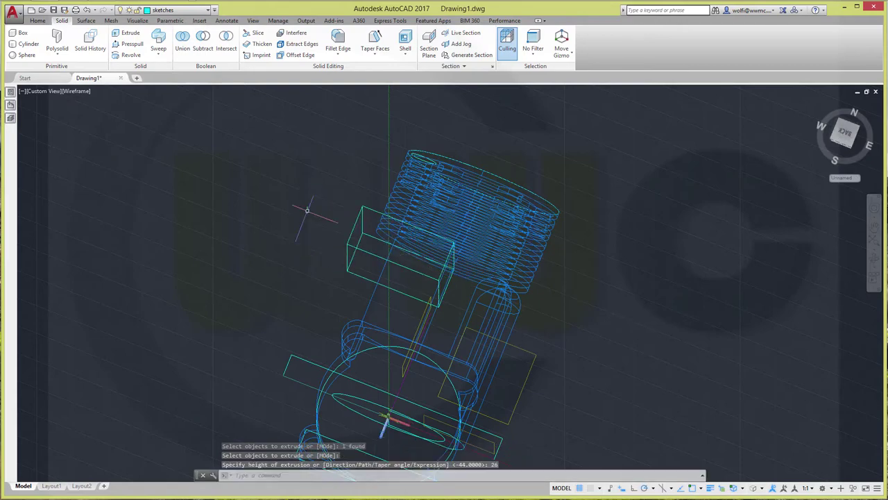
pyautogui.moveTo(329, 167)
pyautogui.keyDown('shift'); pyautogui.mouseDown(button='middle')
pyautogui.moveTo(275, 212)
pyautogui.moveTo(293, 224)
pyautogui.moveTo(283, 214)
pyautogui.mouseUp(button='middle'); pyautogui.keyUp('shift')
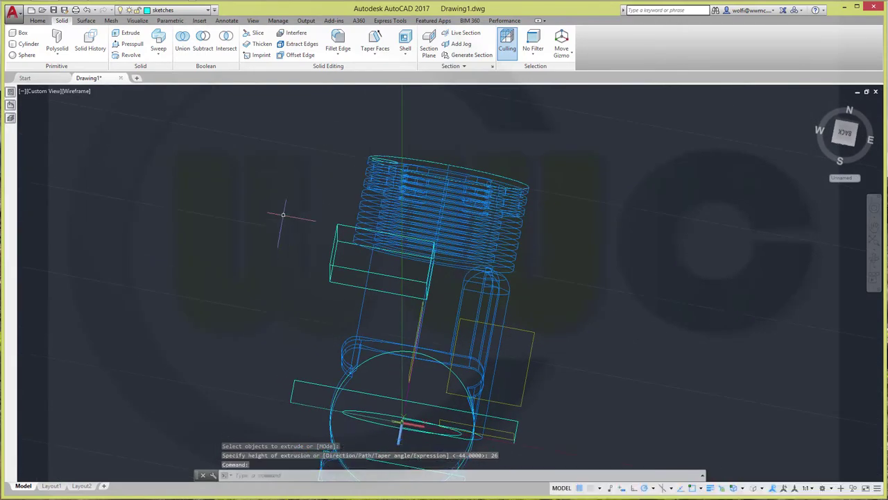
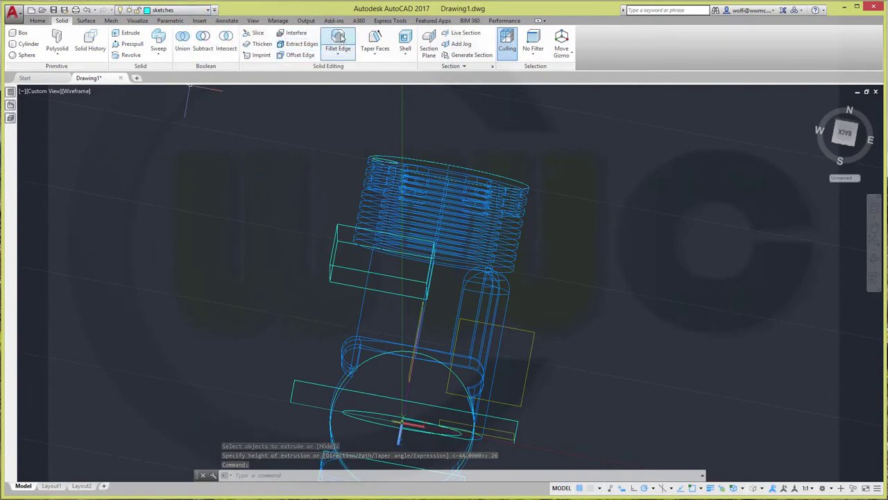
# Step: Round three edges of the small box with Fillet Edge at radius 5.5
pyautogui.click(338, 38)
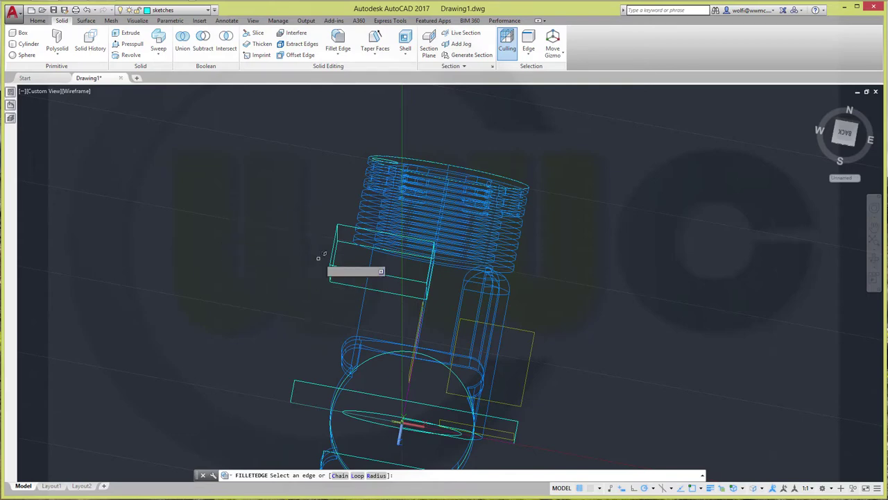
pyautogui.click(344, 272)
pyautogui.click(345, 290)
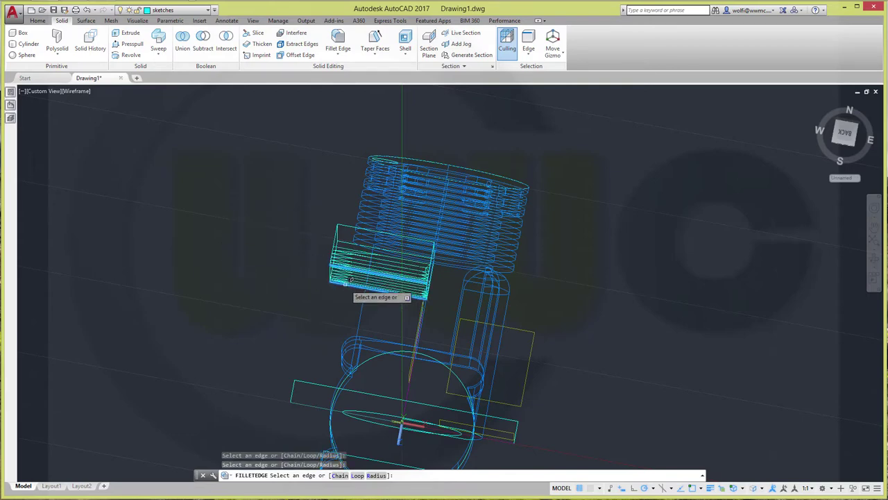
pyautogui.click(347, 242)
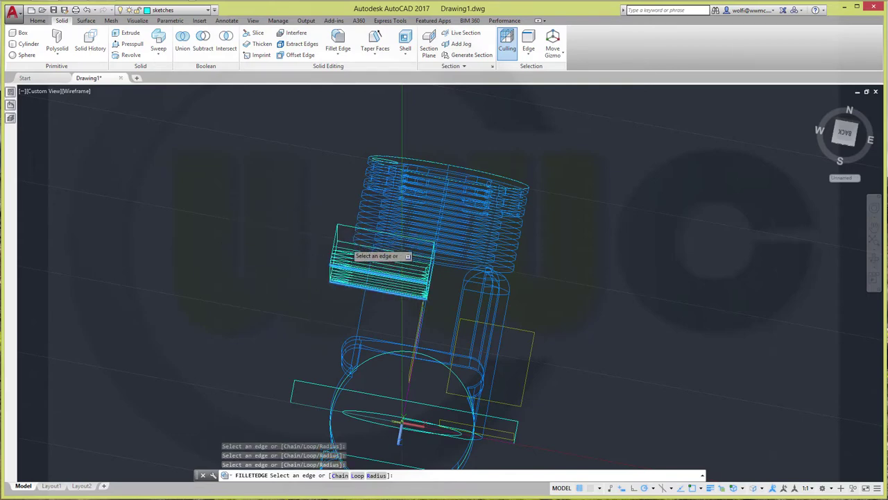
pyautogui.rightClick(275, 188)
pyautogui.click(297, 249)
pyautogui.write('5.5')
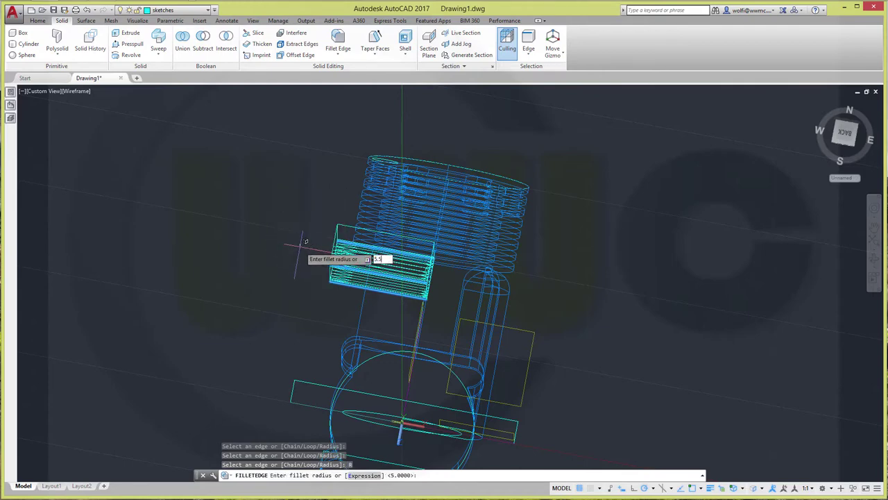
pyautogui.press('Return')
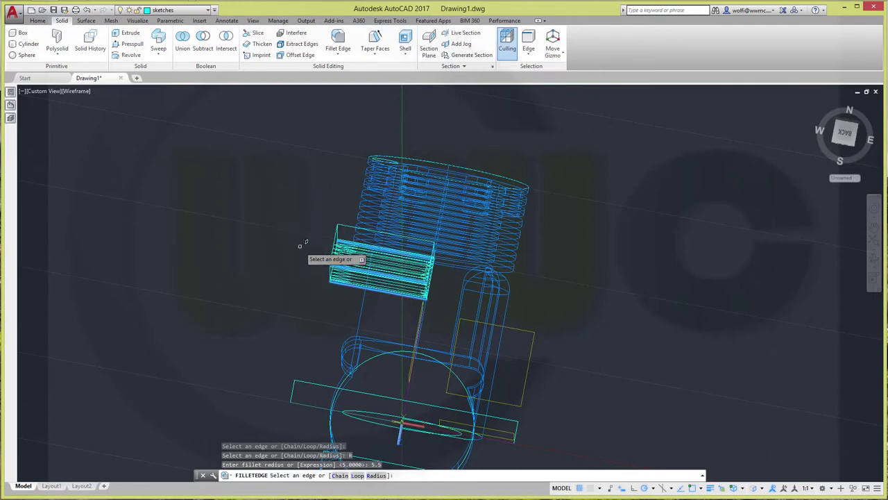
pyautogui.press('Return')
pyautogui.moveTo(300, 246)
pyautogui.keyDown('shift'); pyautogui.mouseDown(button='middle')
pyautogui.moveTo(409, 317)
pyautogui.moveTo(339, 296)
pyautogui.mouseUp(button='middle'); pyautogui.keyUp('shift')
# Step: Union the finned cylinder and the filleted box into one solid
pyautogui.click(182, 41)
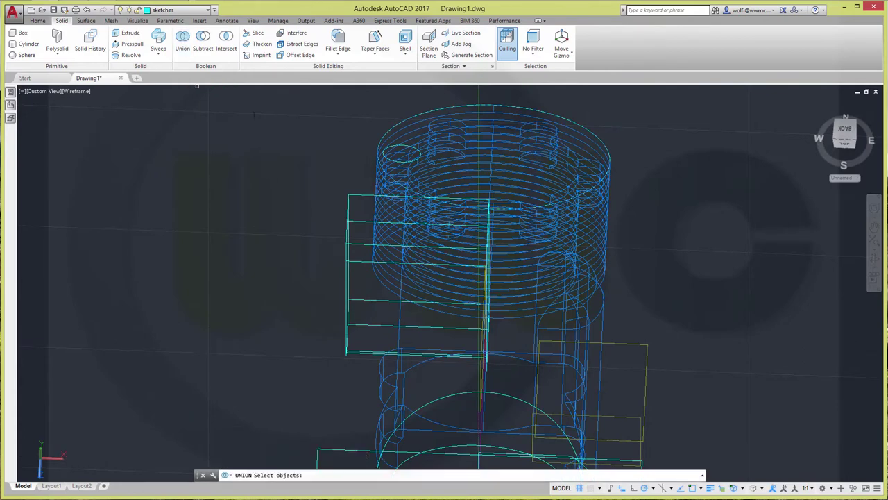
pyautogui.click(501, 183)
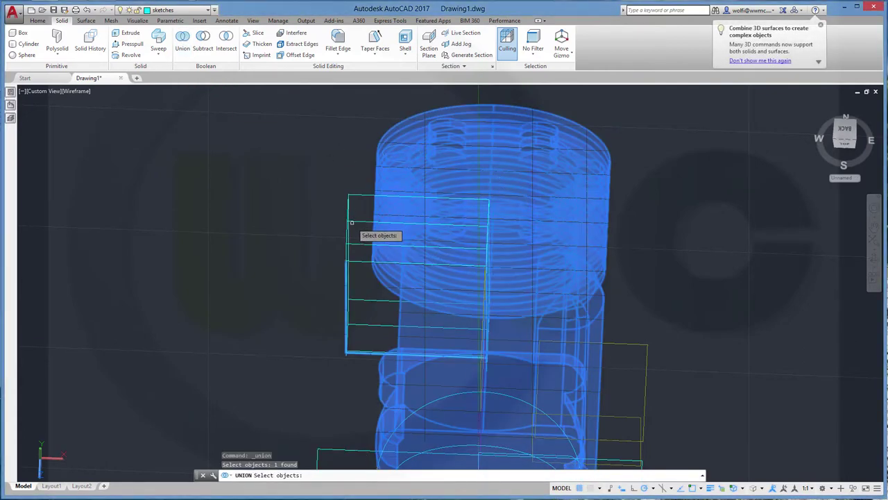
pyautogui.click(347, 223)
pyautogui.press('Return')
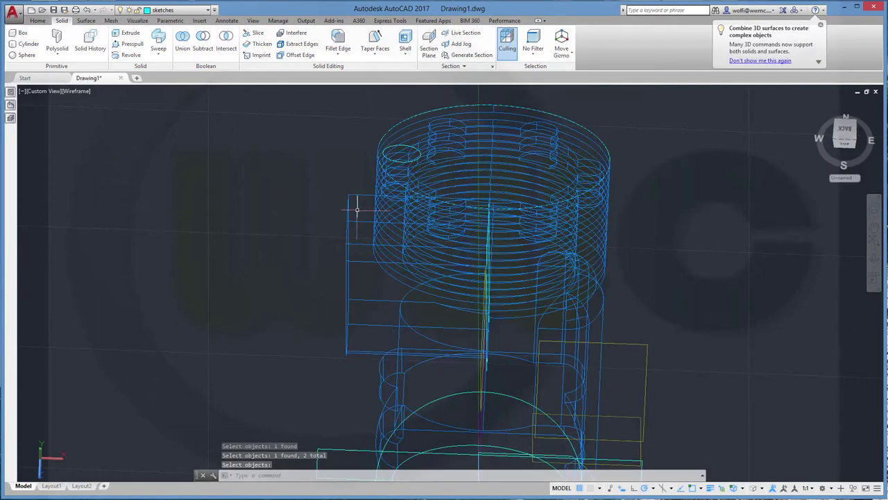
pyautogui.scroll(2, 416, 419)
pyautogui.scroll(-5, 402, 364)
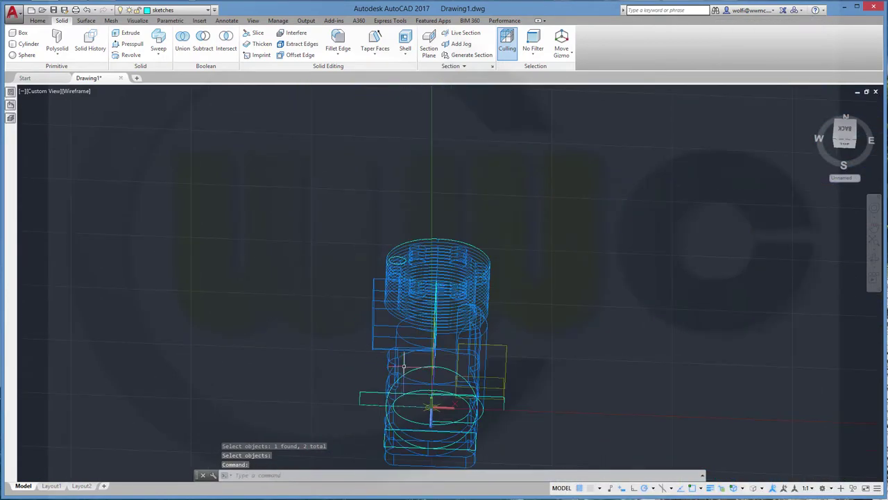
pyautogui.moveTo(391, 356)
pyautogui.keyDown('shift'); pyautogui.mouseDown(button='middle')
pyautogui.moveTo(325, 374)
pyautogui.moveTo(148, 101)
pyautogui.mouseUp(button='middle'); pyautogui.keyUp('shift')
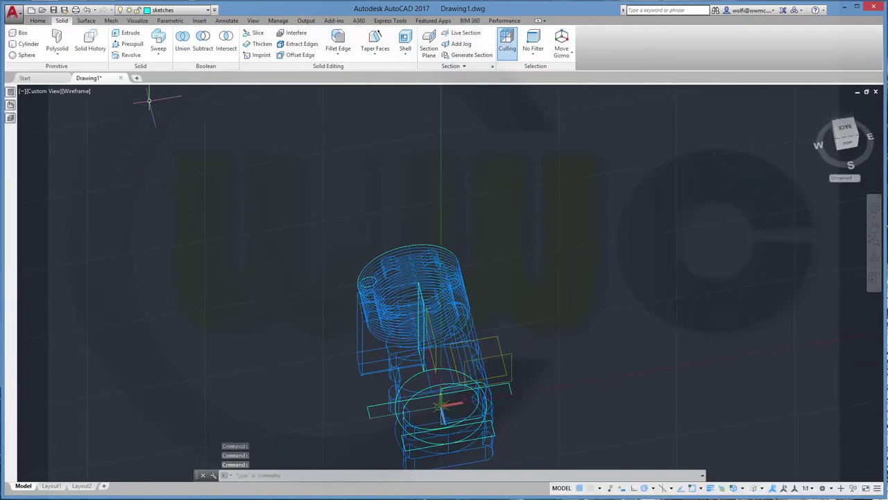
# Step: Extrude the rectangle profile near the crankcase to a height of 16.75
pyautogui.click(125, 34)
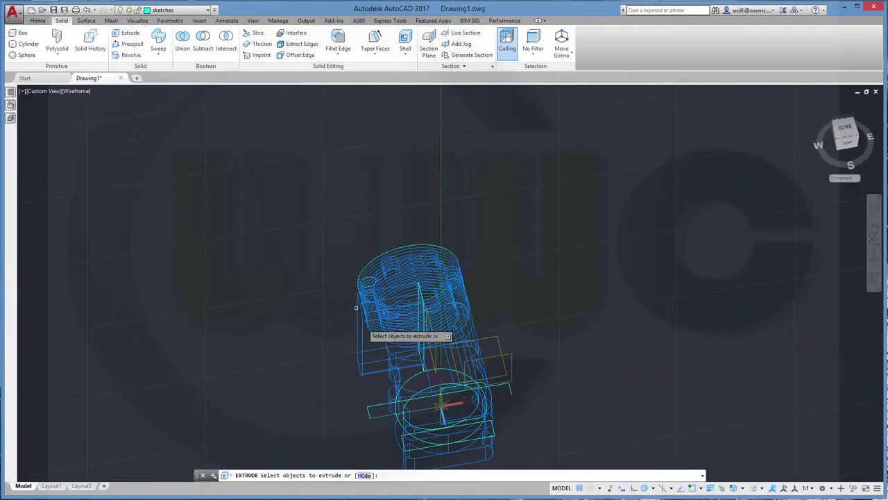
pyautogui.click(378, 416)
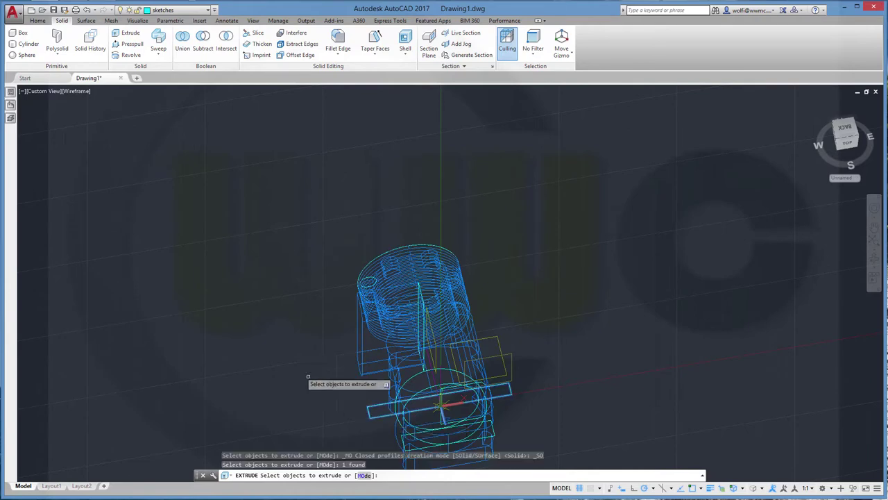
pyautogui.rightClick(288, 363)
pyautogui.click(309, 370)
pyautogui.write('16.75')
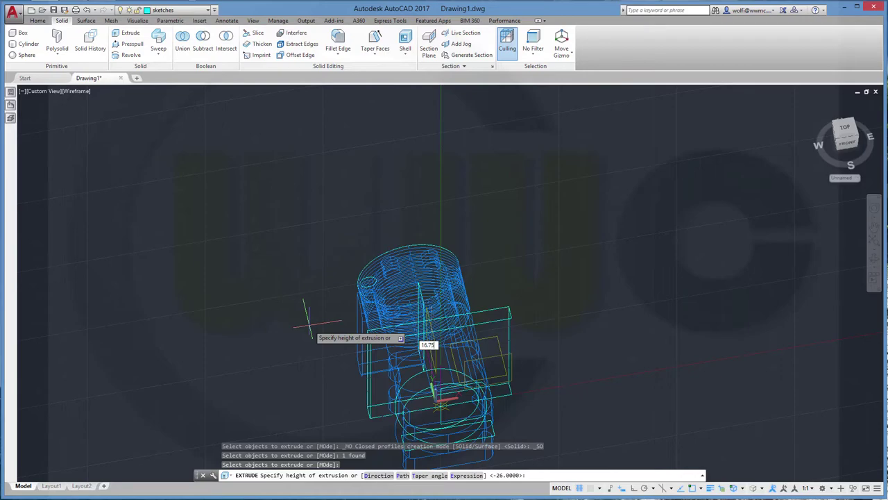
pyautogui.press('Return')
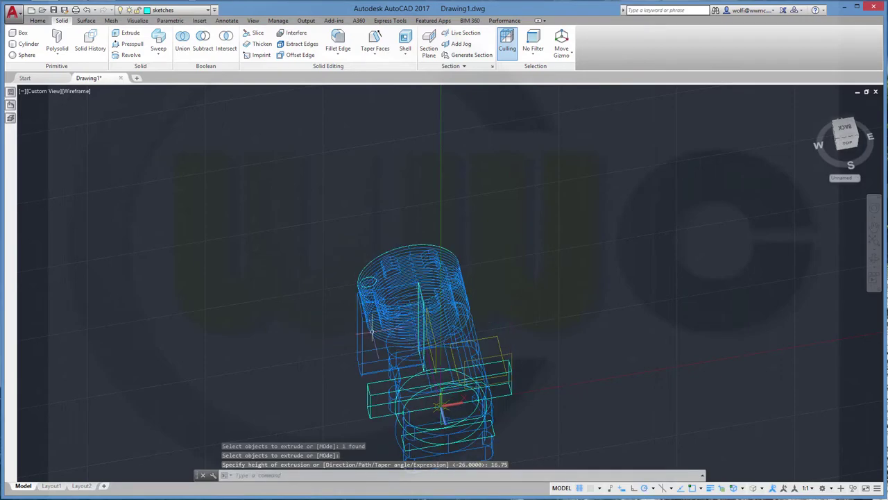
pyautogui.moveTo(313, 322)
pyautogui.keyDown('shift'); pyautogui.mouseDown(button='middle')
pyautogui.moveTo(355, 297)
pyautogui.moveTo(422, 297)
pyautogui.moveTo(431, 285)
pyautogui.mouseUp(button='middle'); pyautogui.keyUp('shift')
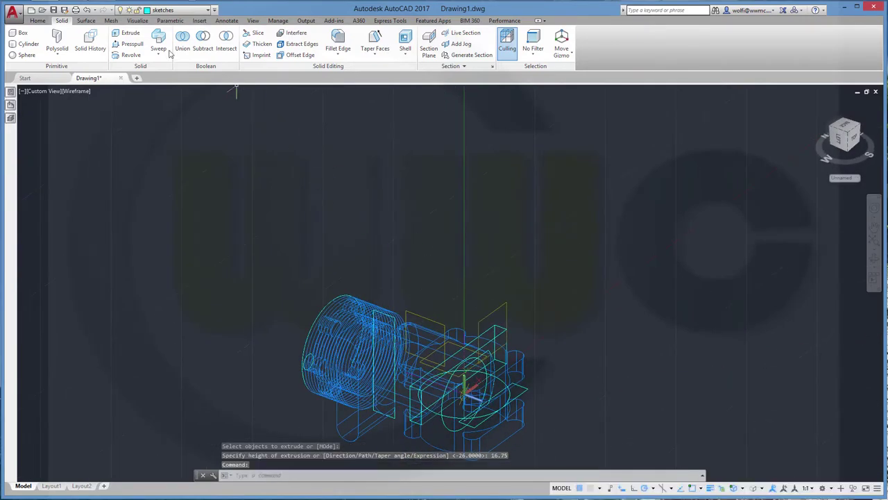
# Step: Attempt to extrude another rectangular profile, then cancel the extrusion
pyautogui.click(127, 35)
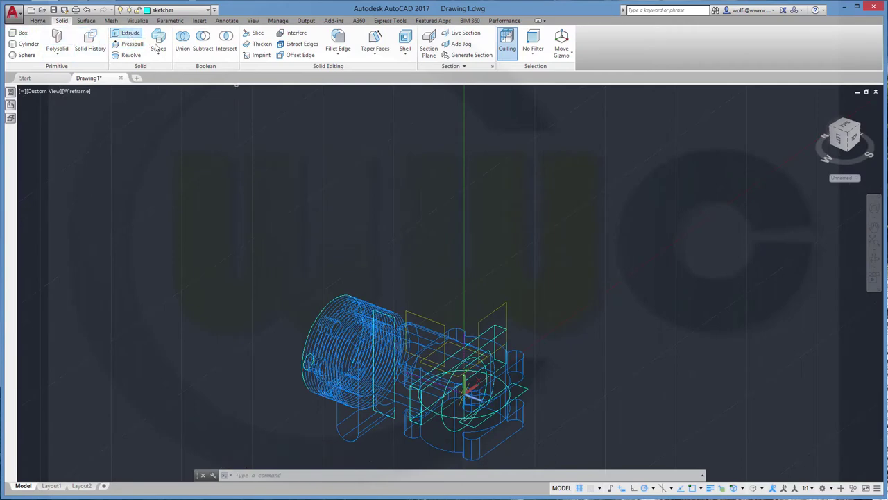
pyautogui.click(491, 333)
pyautogui.rightClick(511, 263)
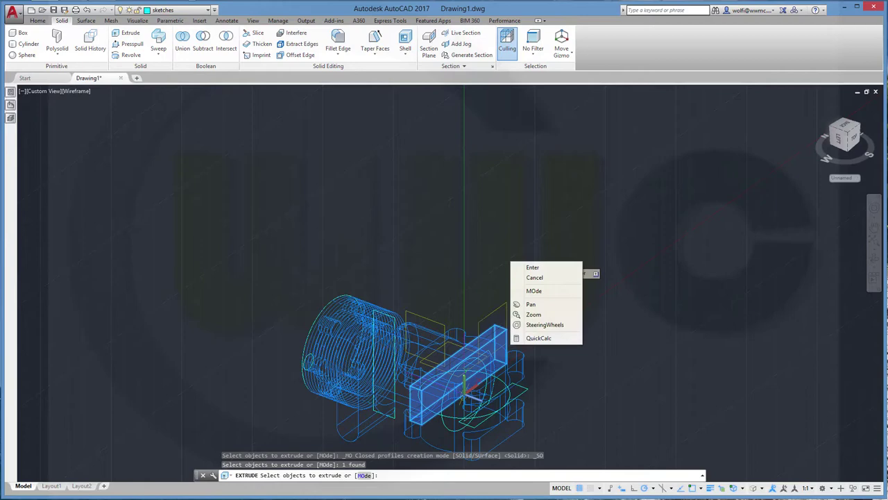
pyautogui.click(529, 267)
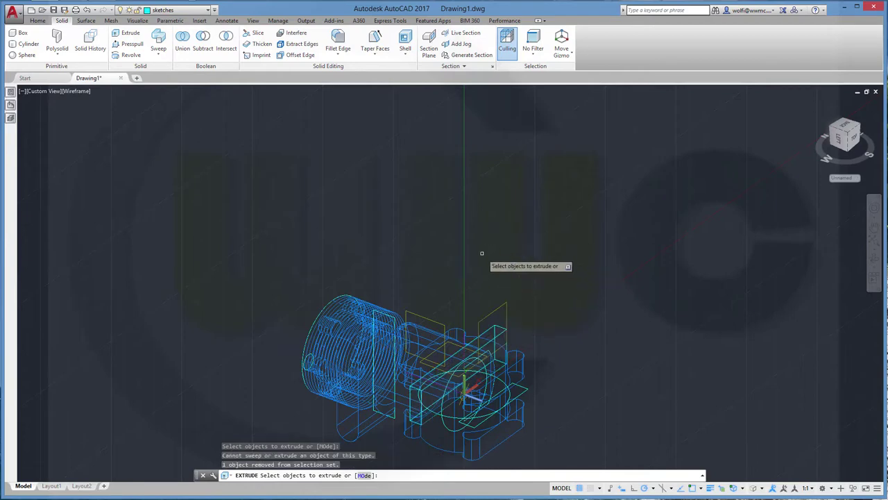
pyautogui.click(486, 332)
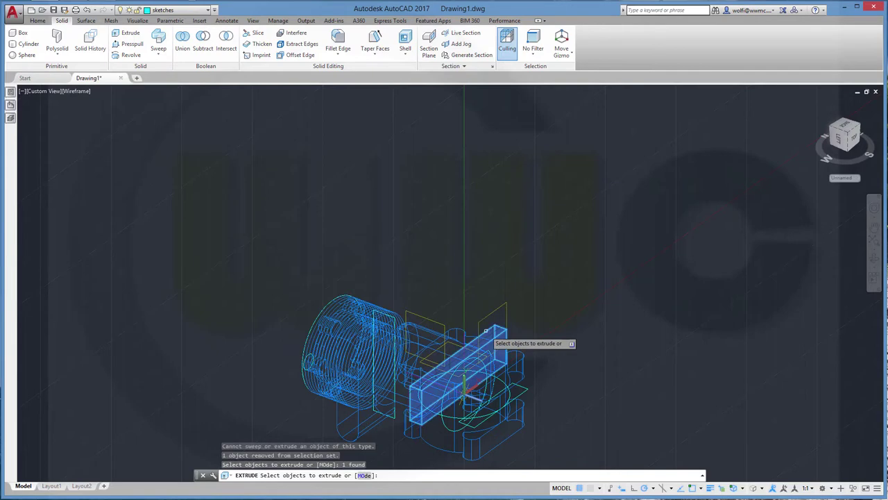
pyautogui.press('Escape')
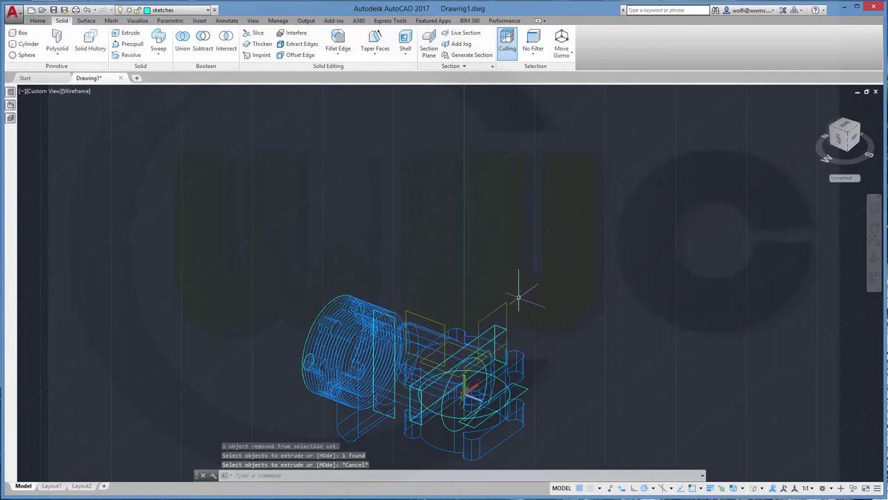
pyautogui.moveTo(501, 325)
pyautogui.keyDown('shift'); pyautogui.mouseDown(button='middle')
pyautogui.moveTo(478, 283)
pyautogui.moveTo(482, 254)
pyautogui.mouseUp(button='middle'); pyautogui.keyUp('shift')
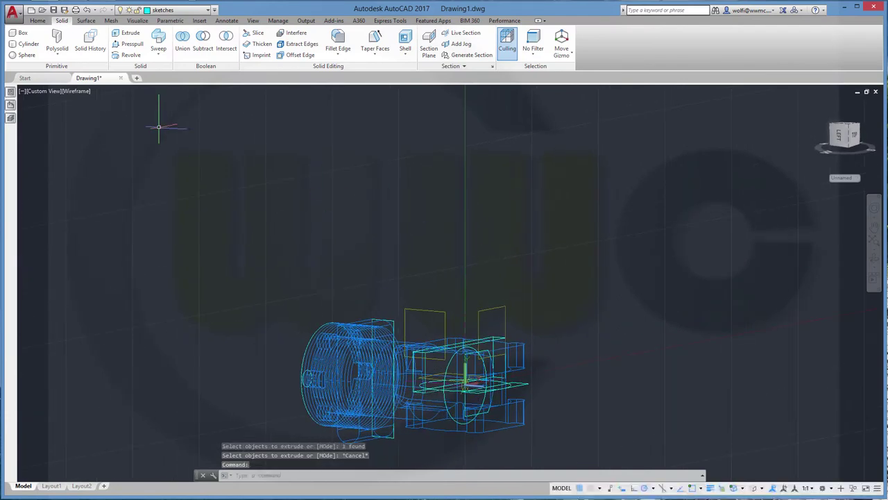
# Step: Extrude the second rectangular polyline outline to a height of 16.75
pyautogui.click(128, 33)
pyautogui.scroll(3, 426, 395)
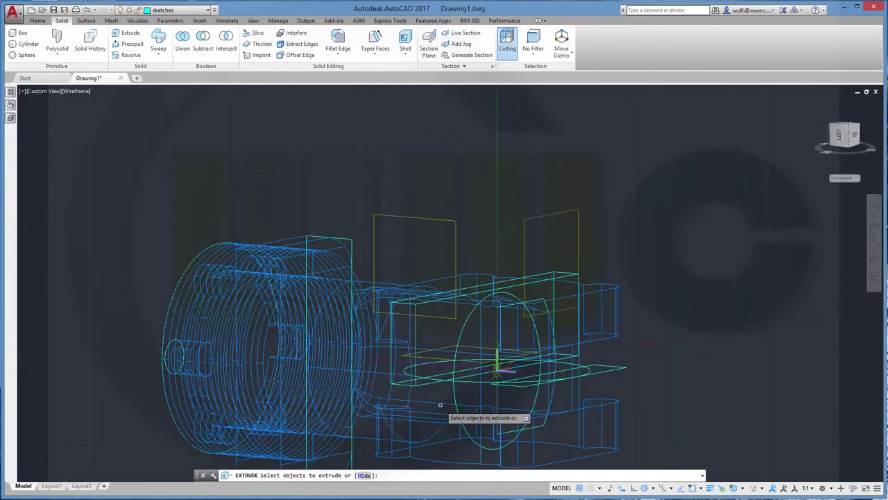
pyautogui.click(427, 383)
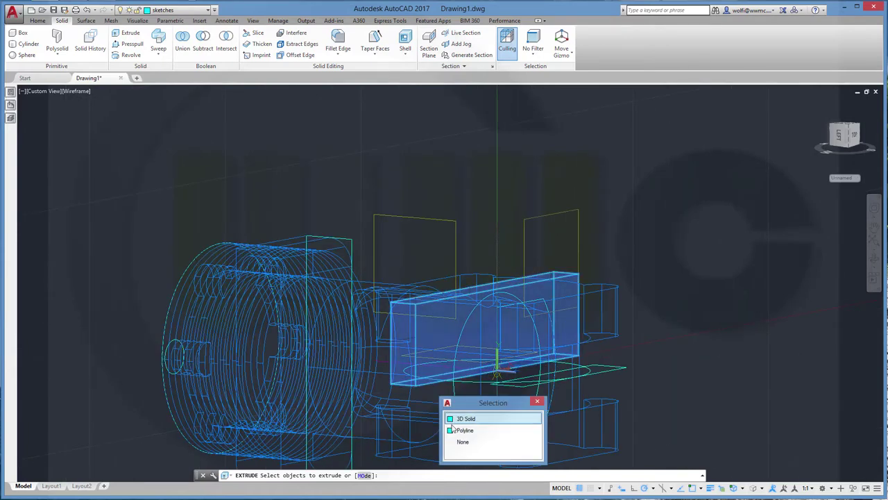
pyautogui.click(458, 430)
pyautogui.rightClick(699, 399)
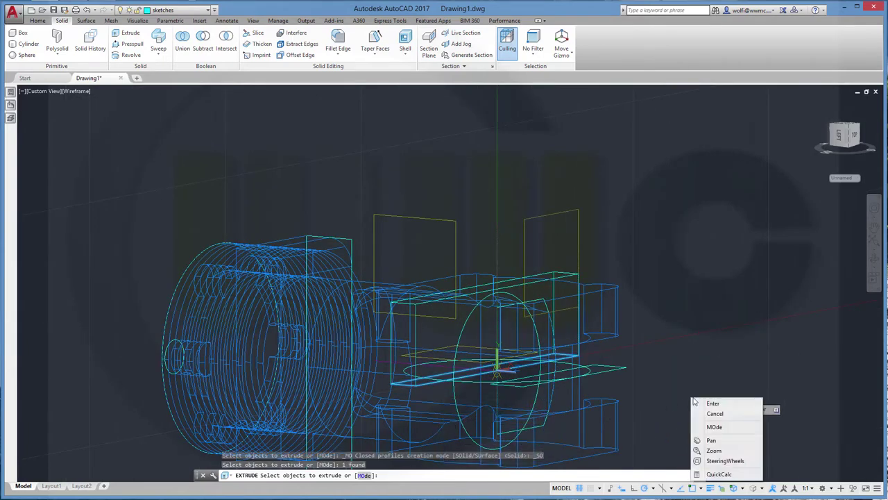
pyautogui.click(708, 403)
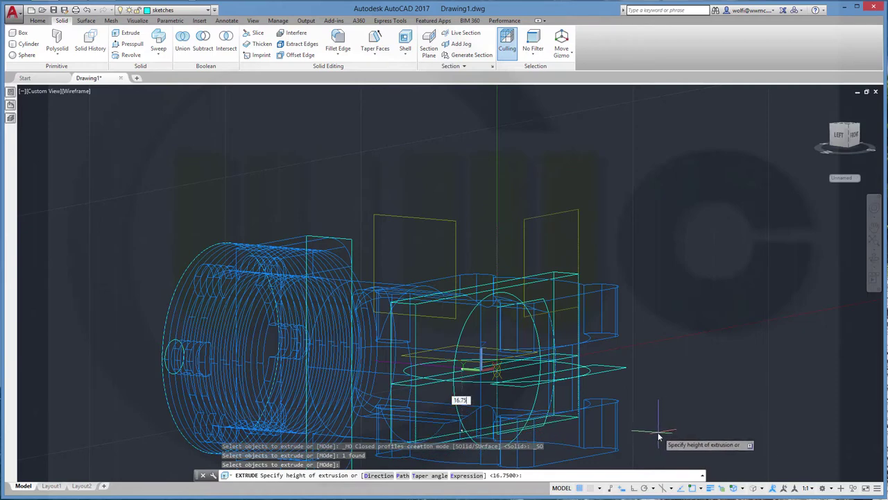
pyautogui.press('Return')
pyautogui.press('Escape')
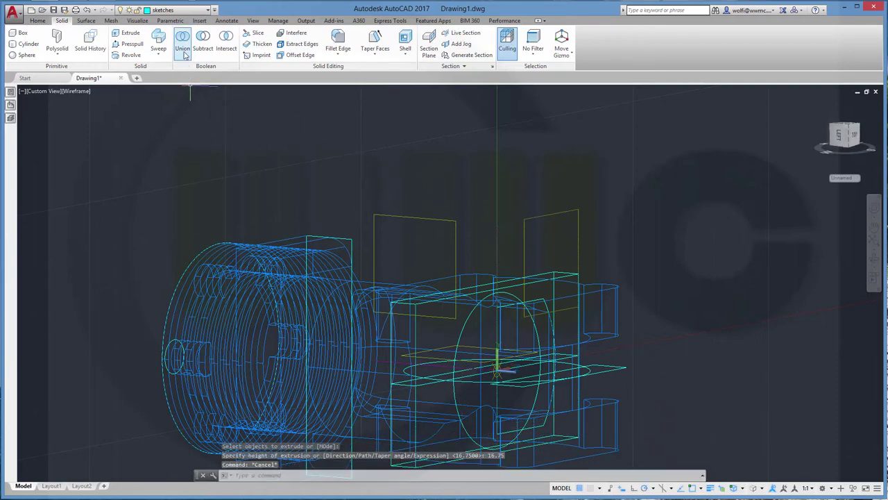
# Step: Union the finned cylinder body with the upper and lower blocks
pyautogui.click(183, 42)
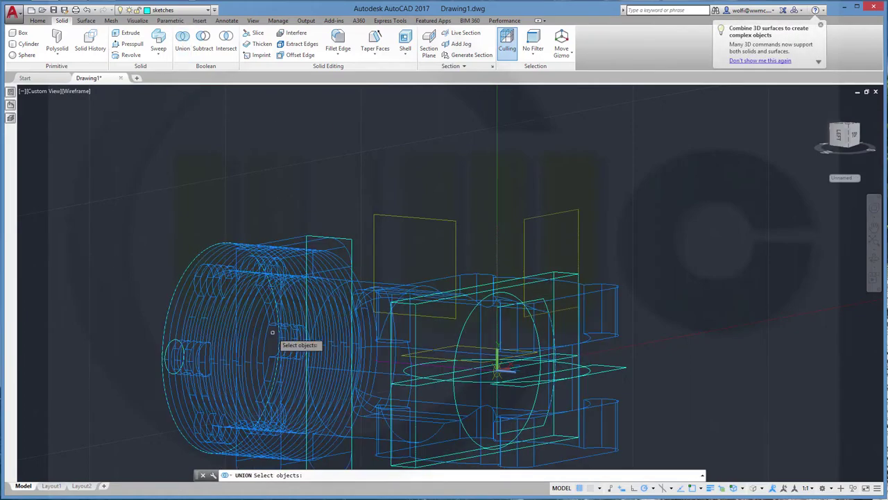
pyautogui.click(282, 337)
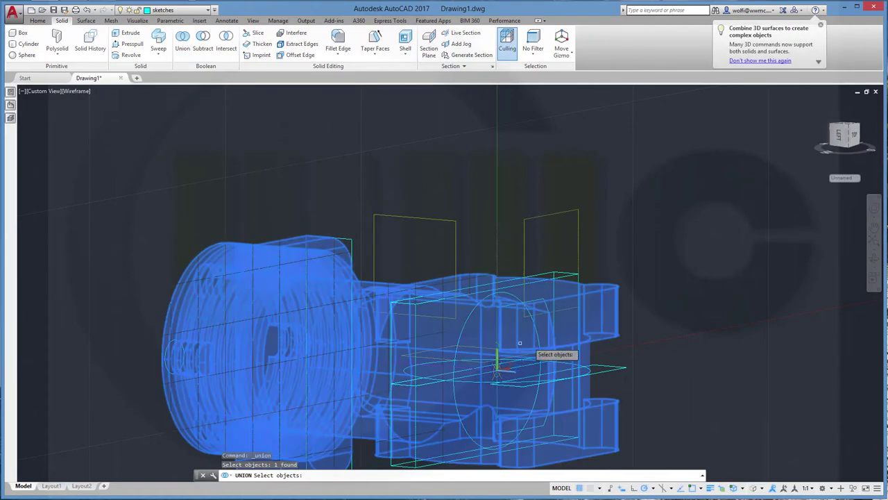
pyautogui.click(561, 277)
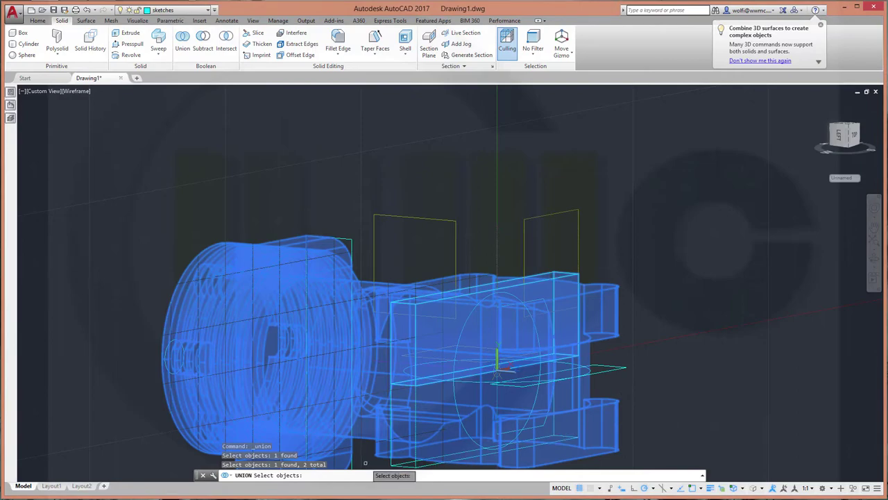
pyautogui.click(407, 467)
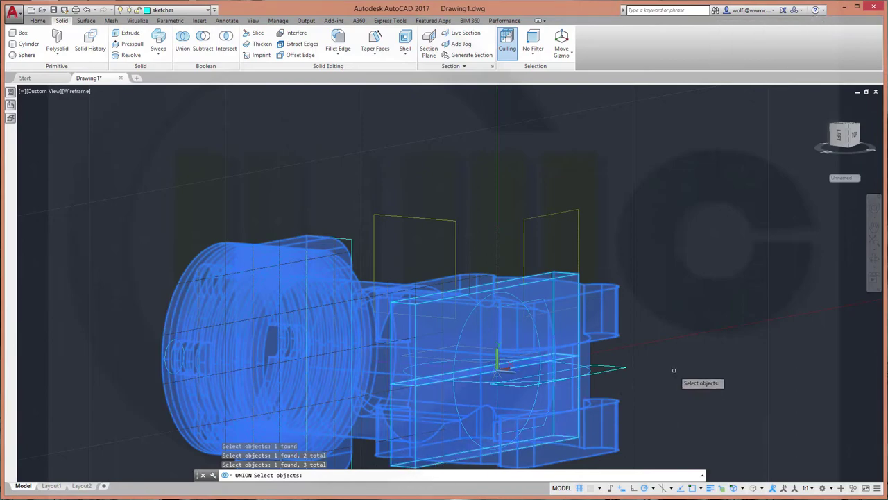
pyautogui.press('Return')
pyautogui.keyDown('shift'); pyautogui.moveTo(577, 351); pyautogui.dragTo(195, 125, button='middle'); pyautogui.keyUp('shift')
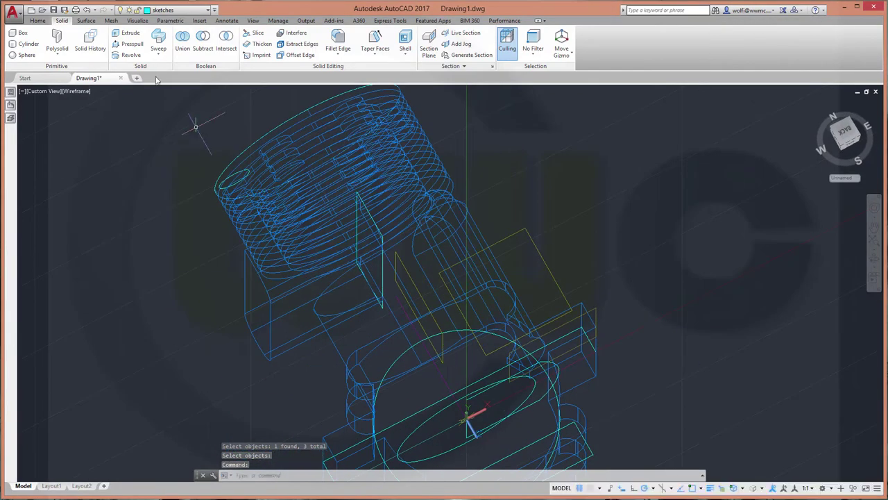
# Step: Switch the viewport visual style to Realistic
pyautogui.click(208, 11)
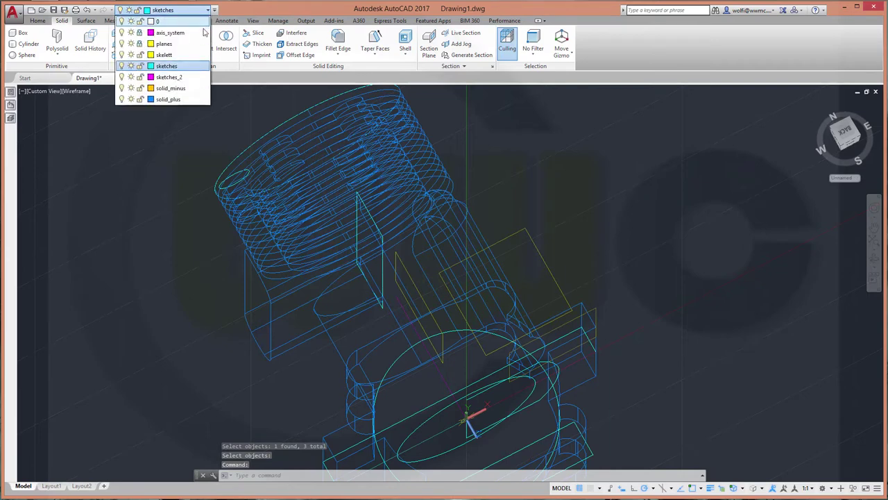
pyautogui.click(77, 91)
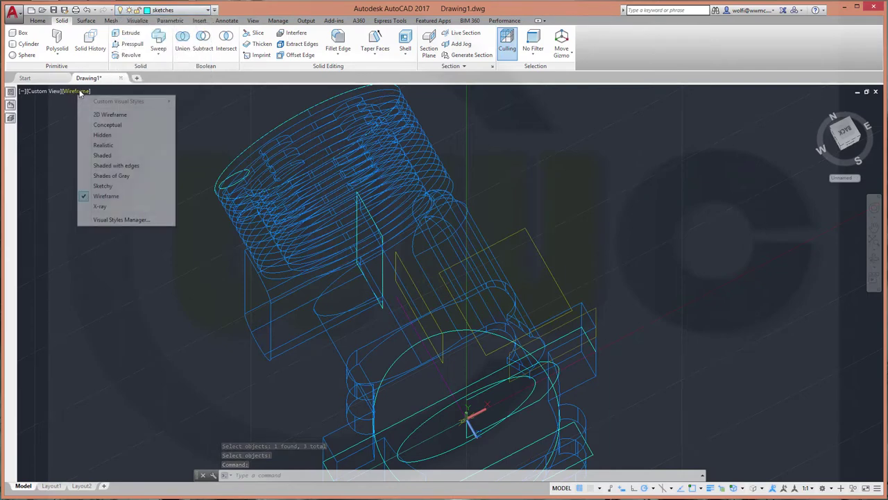
pyautogui.click(111, 145)
pyautogui.moveTo(199, 188)
pyautogui.keyDown('shift'); pyautogui.mouseDown(button='middle')
pyautogui.moveTo(263, 311)
pyautogui.moveTo(257, 256)
pyautogui.moveTo(246, 208)
pyautogui.moveTo(225, 260)
pyautogui.moveTo(237, 385)
pyautogui.moveTo(259, 242)
pyautogui.moveTo(242, 361)
pyautogui.moveTo(248, 254)
pyautogui.moveTo(250, 298)
pyautogui.mouseUp(button='middle'); pyautogui.keyUp('shift')
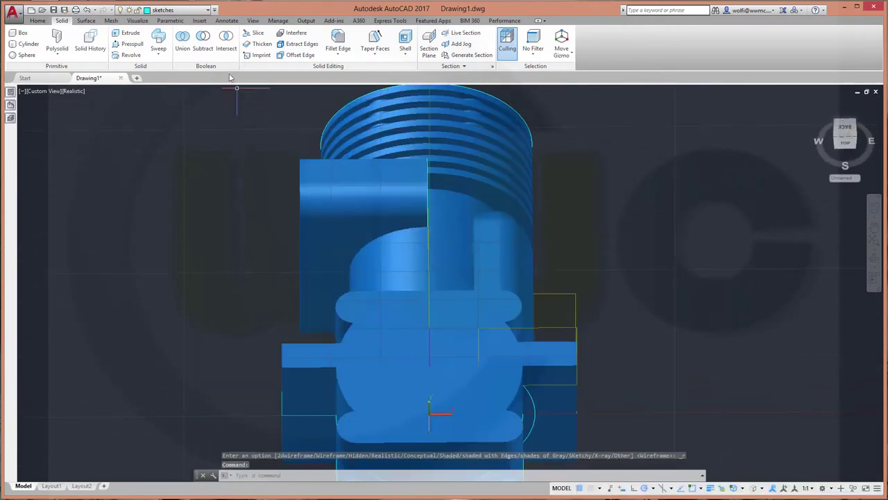
# Step: Make sketches_2 the current layer and turn off the solid_plus layer
pyautogui.rightClick(208, 12)
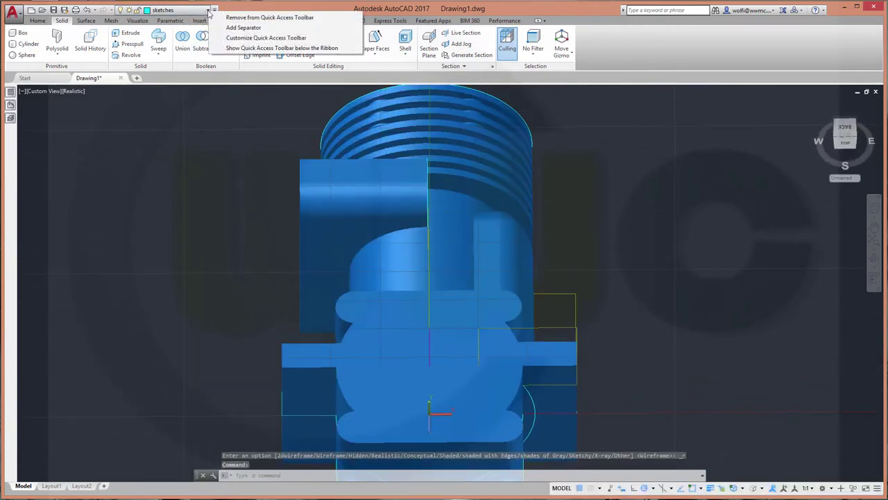
pyautogui.click(209, 13)
pyautogui.click(209, 18)
pyautogui.click(211, 12)
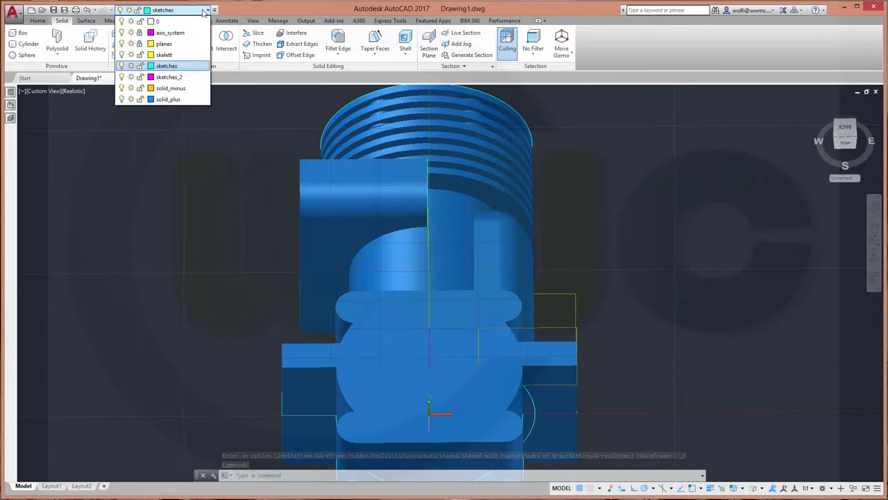
pyautogui.click(205, 77)
pyautogui.click(209, 12)
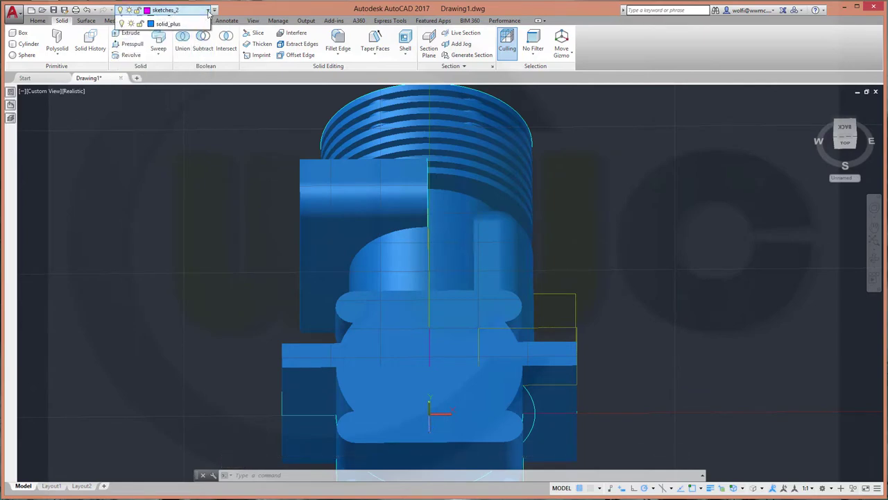
pyautogui.click(122, 100)
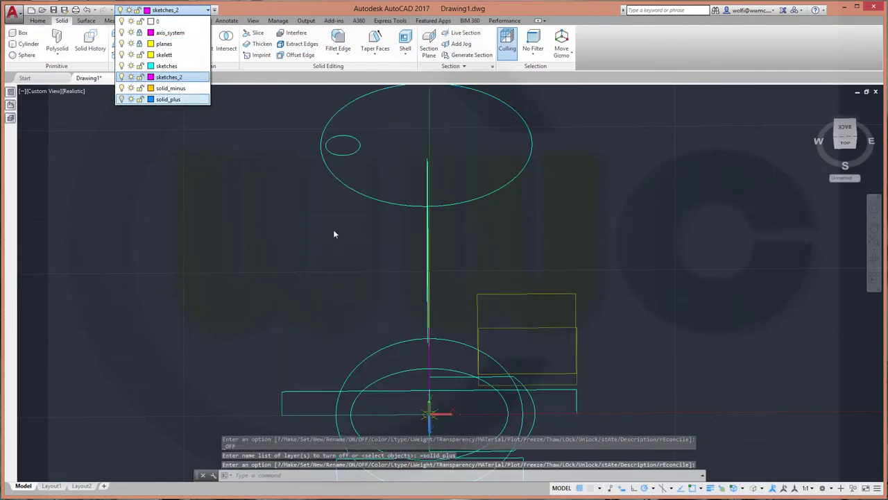
pyautogui.keyDown('shift'); pyautogui.moveTo(465, 324); pyautogui.dragTo(469, 229, button='middle'); pyautogui.keyUp('shift')
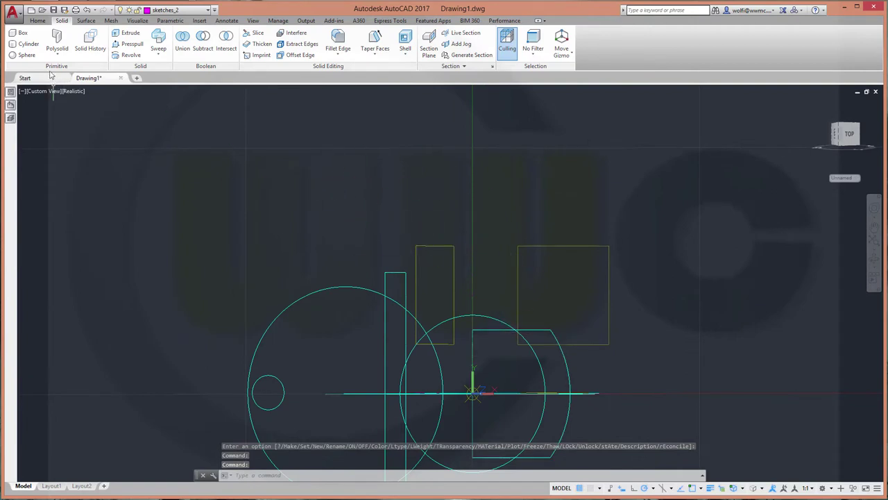
# Step: Offset the D-shaped outline 1.5 inward
pyautogui.click(38, 21)
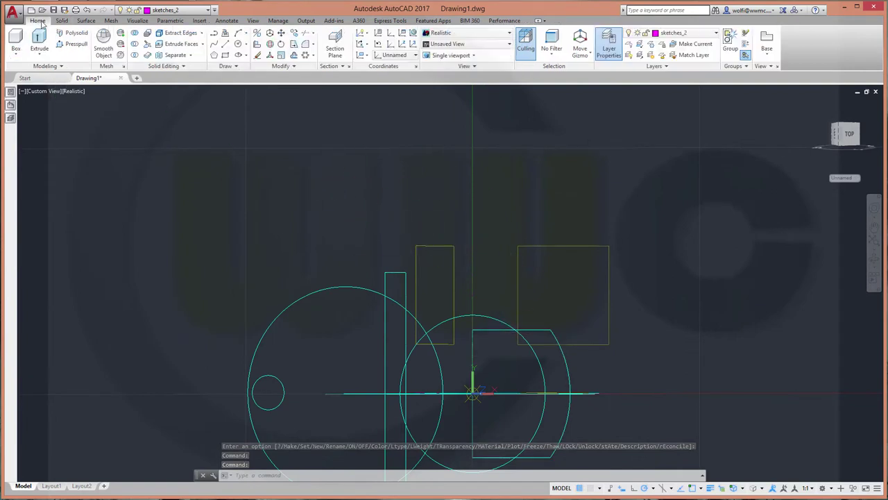
pyautogui.click(295, 55)
pyautogui.write('1.5')
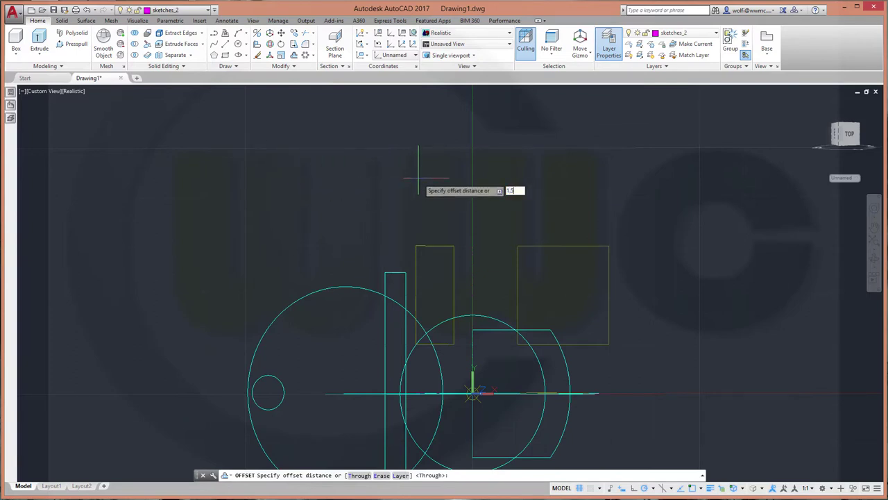
pyautogui.press('Return')
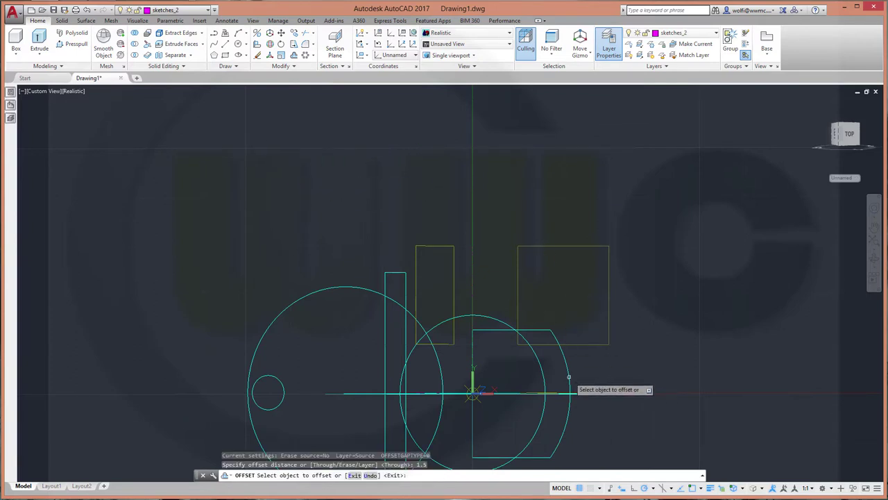
pyautogui.click(570, 378)
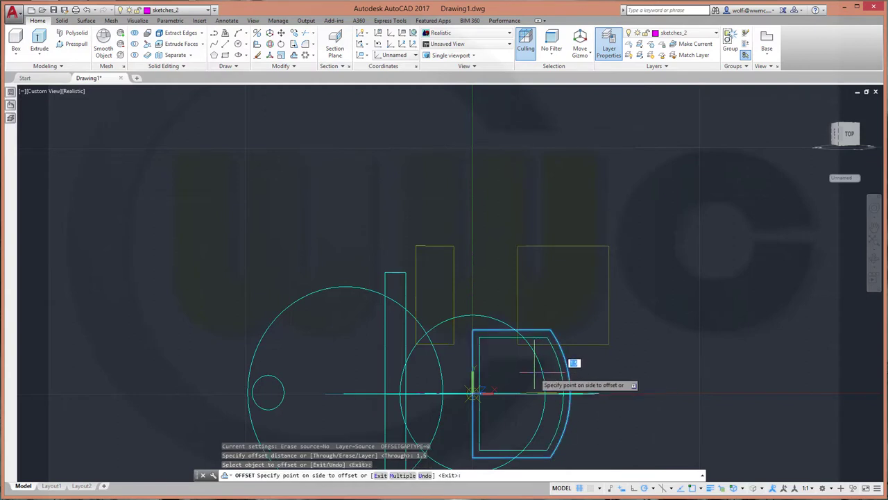
pyautogui.click(535, 371)
pyautogui.press('Escape')
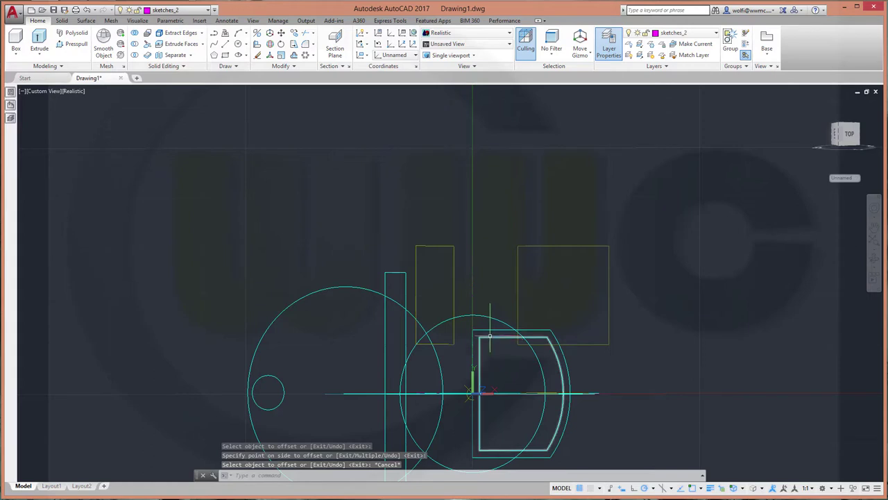
# Step: Move the inner D-shaped outline onto the sketches_2 layer
pyautogui.click(491, 340)
pyautogui.press('Escape')
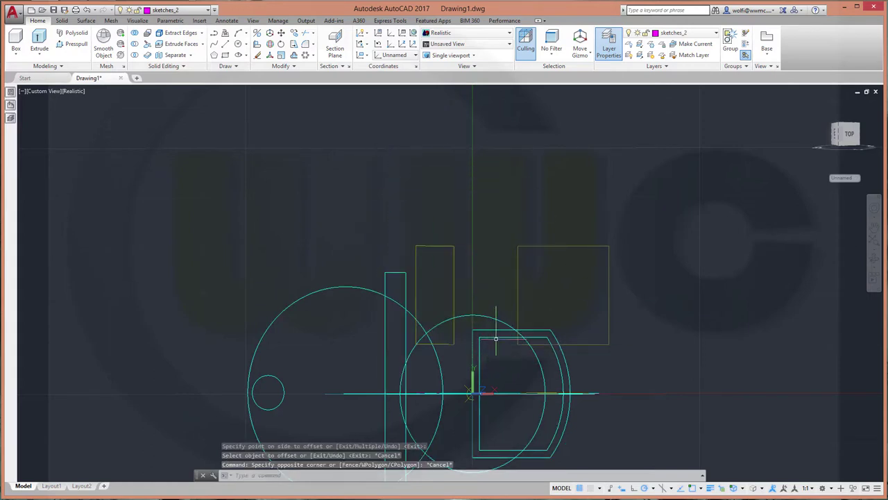
pyautogui.click(496, 338)
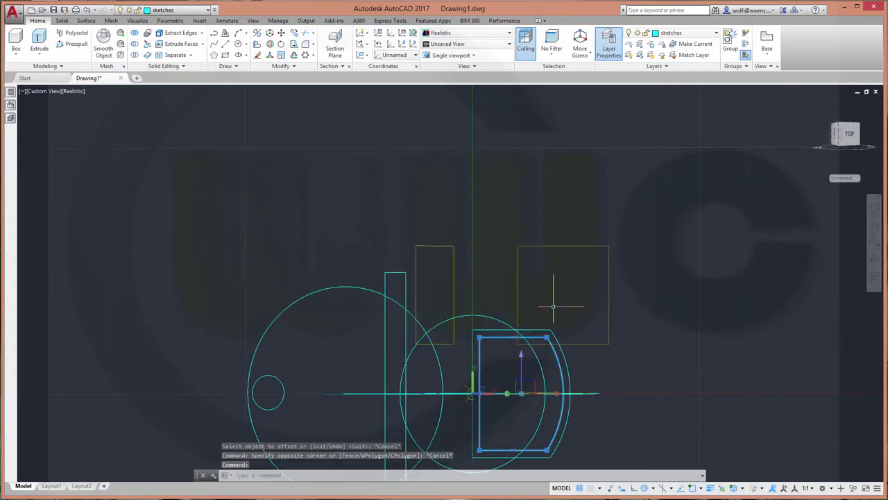
pyautogui.click(207, 13)
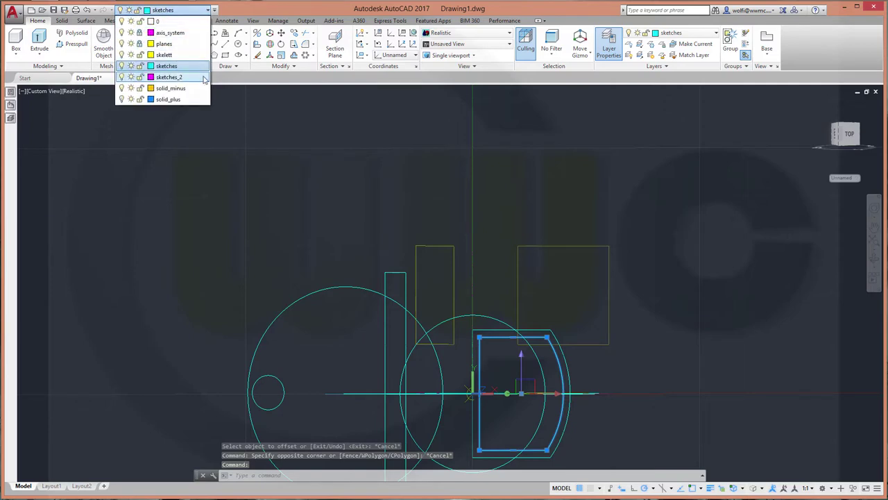
pyautogui.click(205, 75)
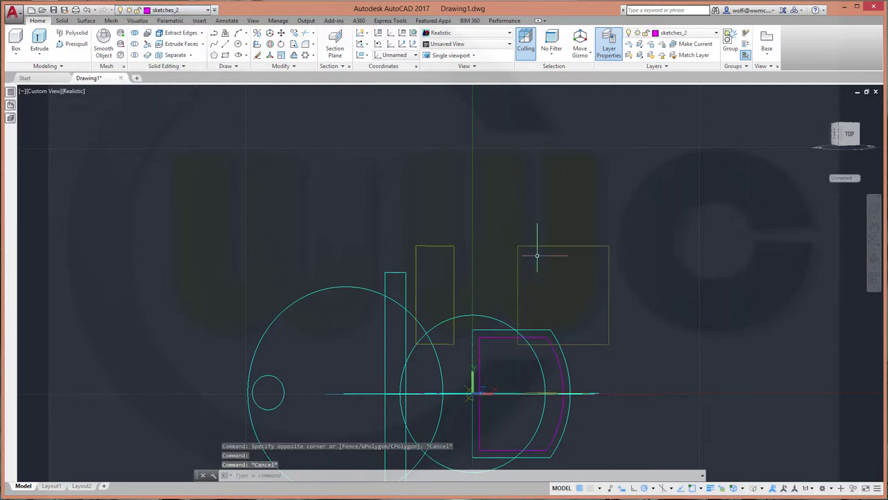
pyautogui.moveTo(532, 293)
pyautogui.keyDown('shift'); pyautogui.mouseDown(button='middle')
pyautogui.moveTo(508, 343)
pyautogui.moveTo(510, 293)
pyautogui.moveTo(504, 363)
pyautogui.moveTo(491, 269)
pyautogui.moveTo(511, 236)
pyautogui.moveTo(545, 280)
pyautogui.moveTo(486, 239)
pyautogui.moveTo(452, 254)
pyautogui.moveTo(460, 269)
pyautogui.mouseUp(button='middle'); pyautogui.keyUp('shift')
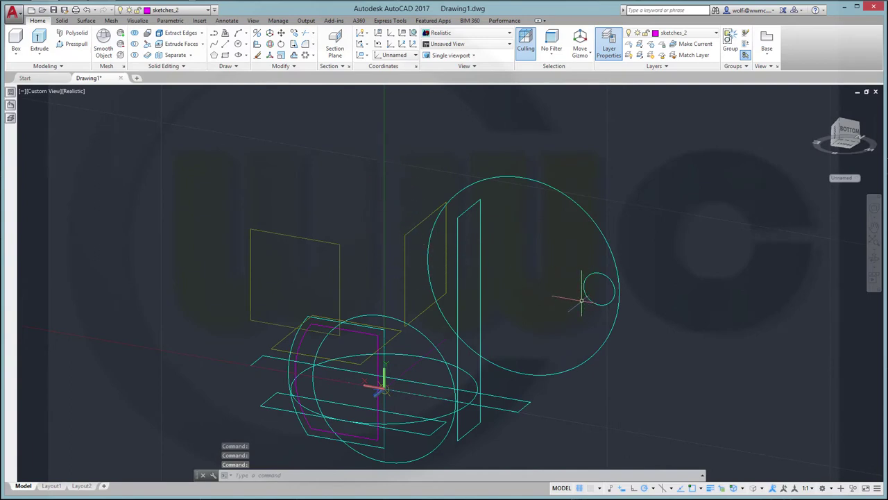
# Step: Draw a diameter 3 circle centred on the small circle
pyautogui.click(238, 44)
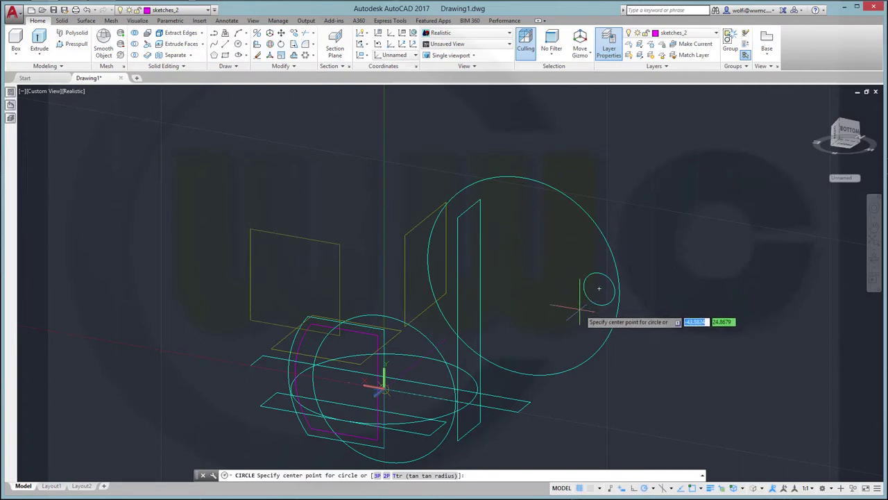
pyautogui.click(598, 288)
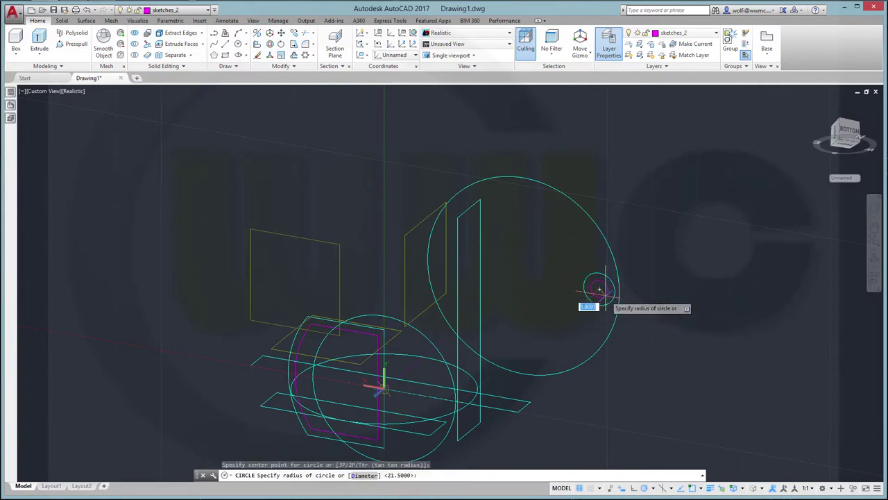
pyautogui.rightClick(601, 293)
pyautogui.click(642, 336)
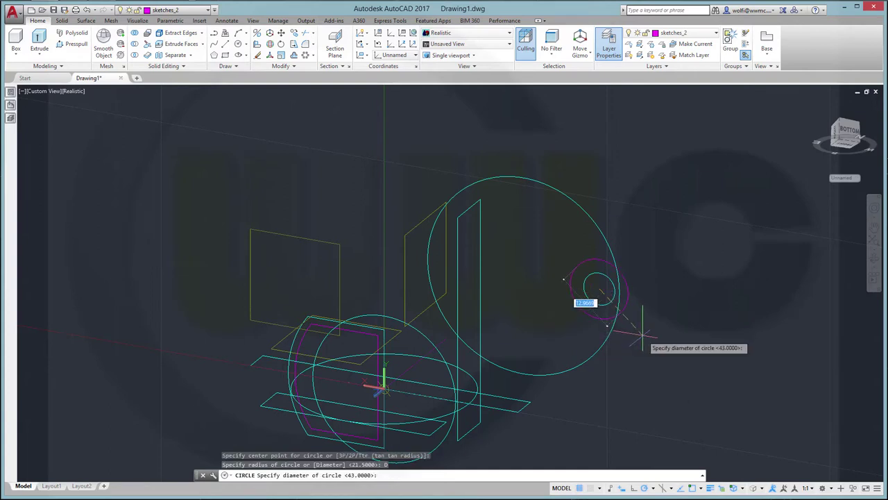
pyautogui.write('3')
pyautogui.press('Return')
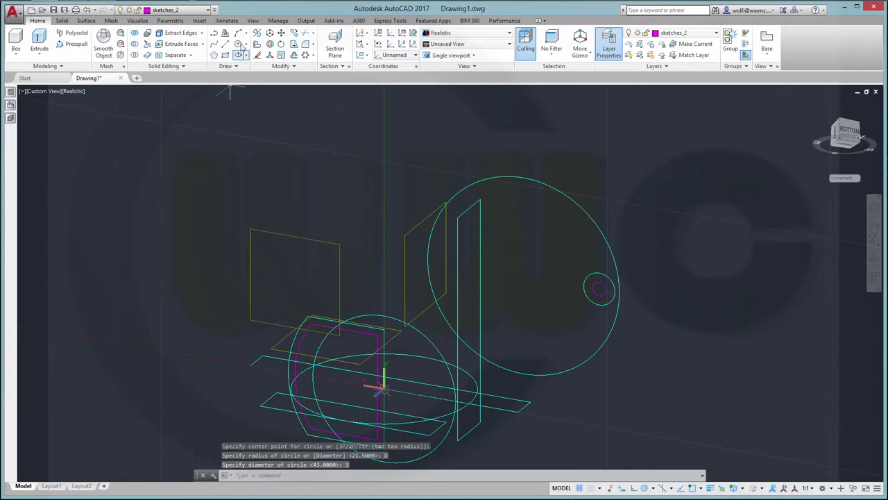
# Step: Draw a diameter 27 circle inside the large circle
pyautogui.press('Return')
pyautogui.click(524, 276)
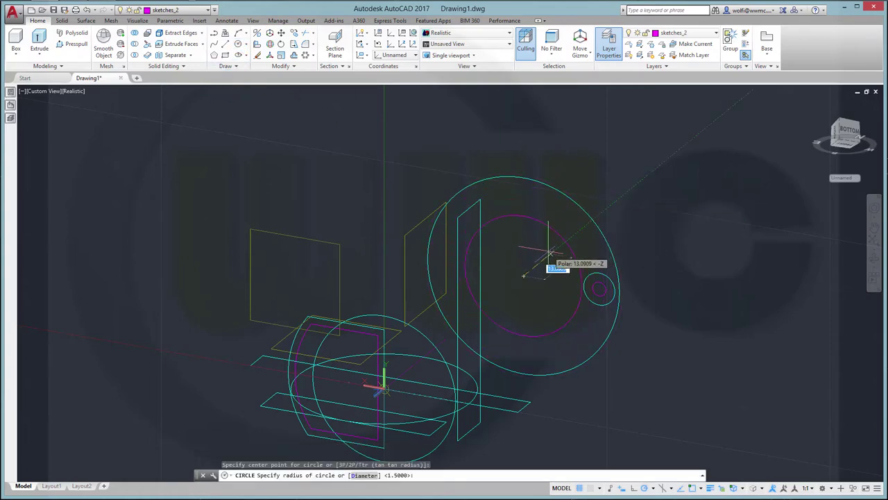
pyautogui.rightClick(548, 253)
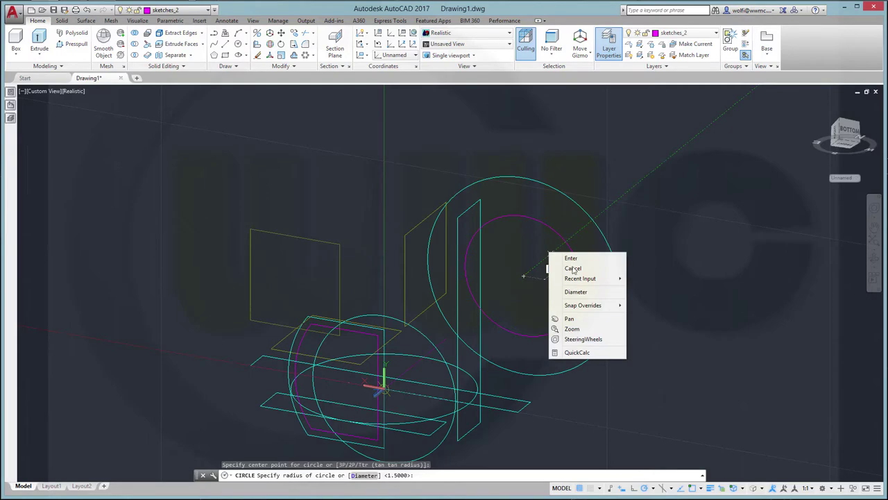
pyautogui.click(595, 293)
pyautogui.press('Return')
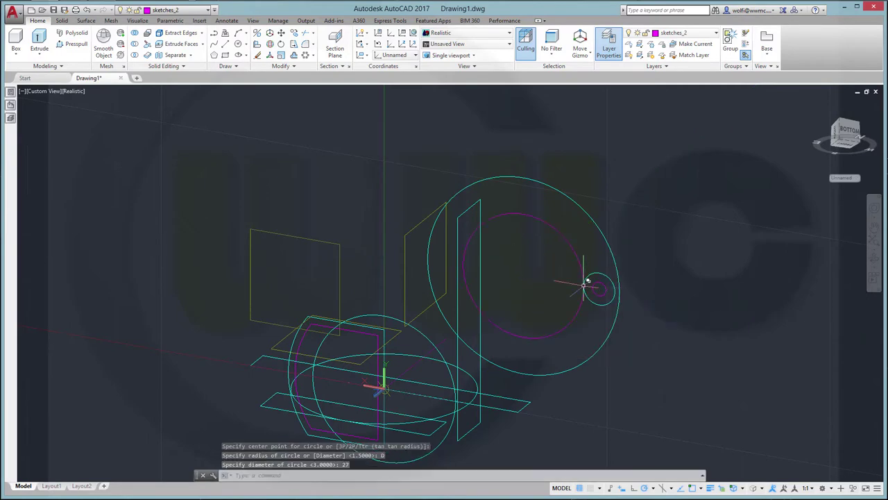
pyautogui.keyDown('shift'); pyautogui.moveTo(587, 384); pyautogui.dragTo(604, 224, button='middle'); pyautogui.keyUp('shift')
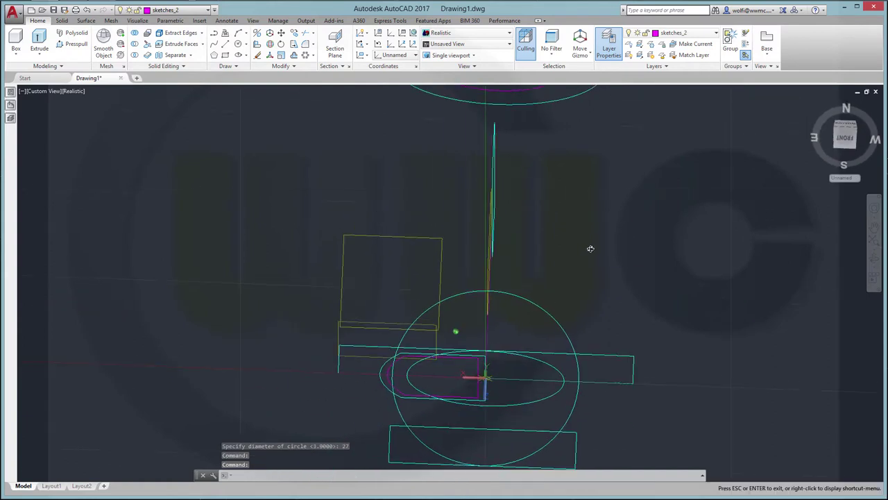
# Step: Copy and paste the diameter 38 circle around the origin
pyautogui.keyDown('shift'); pyautogui.moveTo(604, 224); pyautogui.dragTo(595, 238, button='middle'); pyautogui.keyUp('shift')
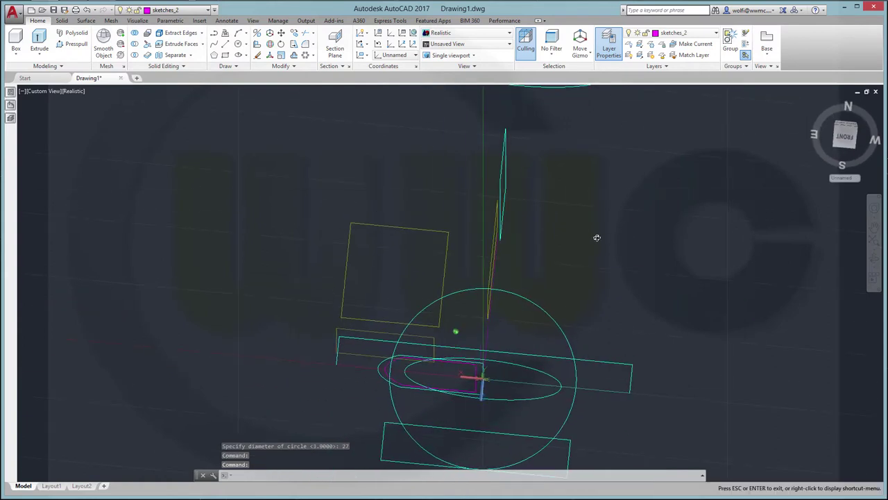
pyautogui.click(554, 320)
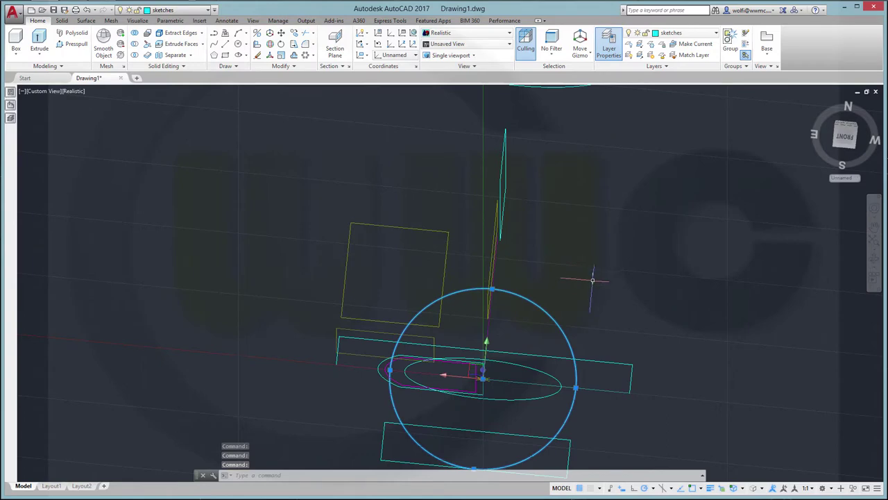
pyautogui.hotkey('ctrl', 'c')
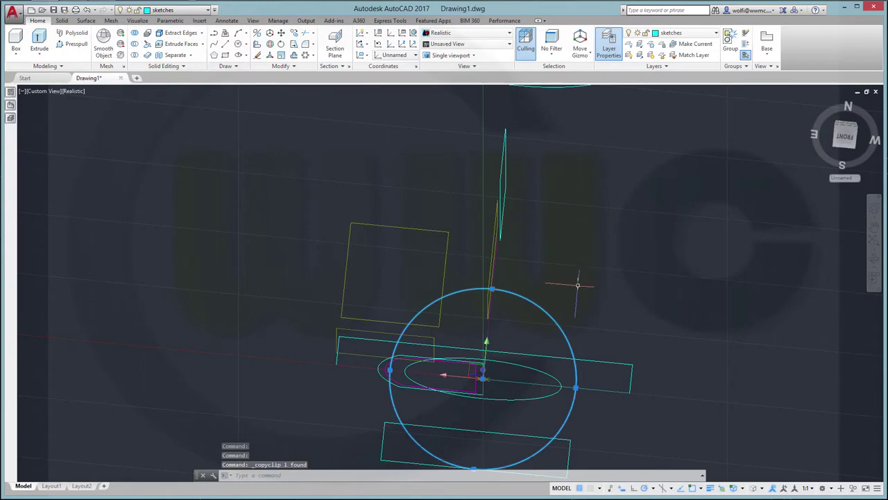
pyautogui.hotkey('ctrl', 'v')
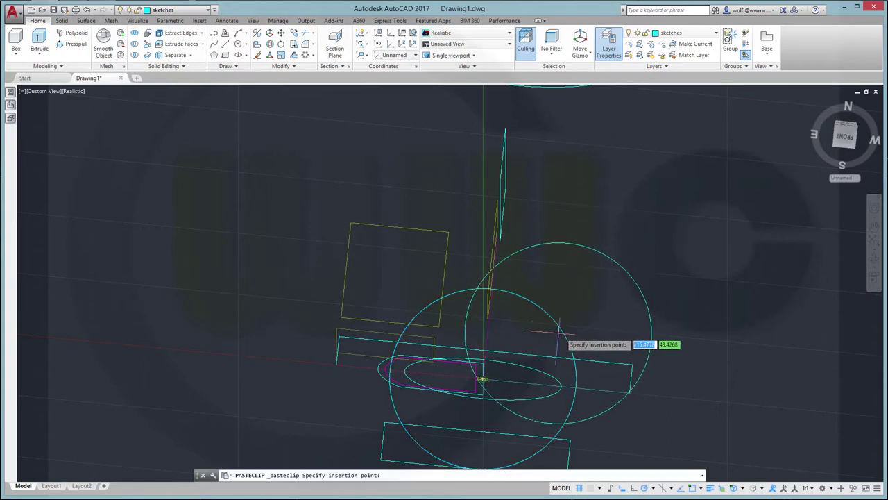
pyautogui.click(483, 378)
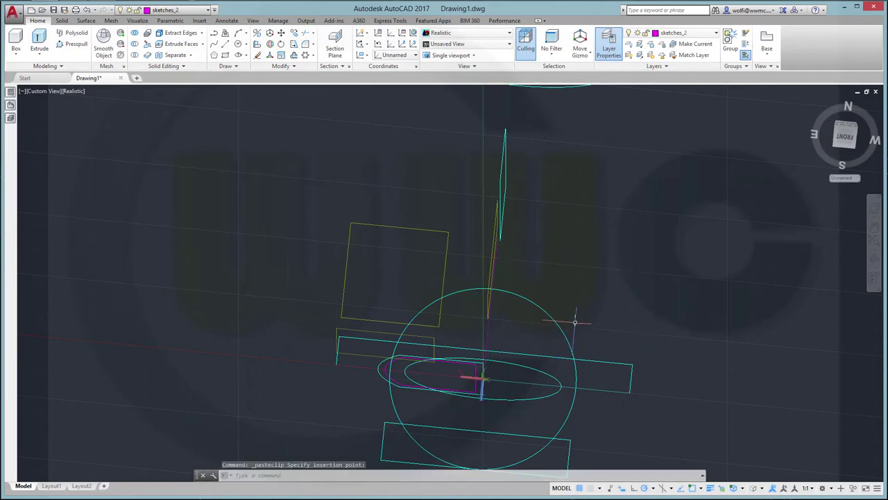
pyautogui.press('Escape')
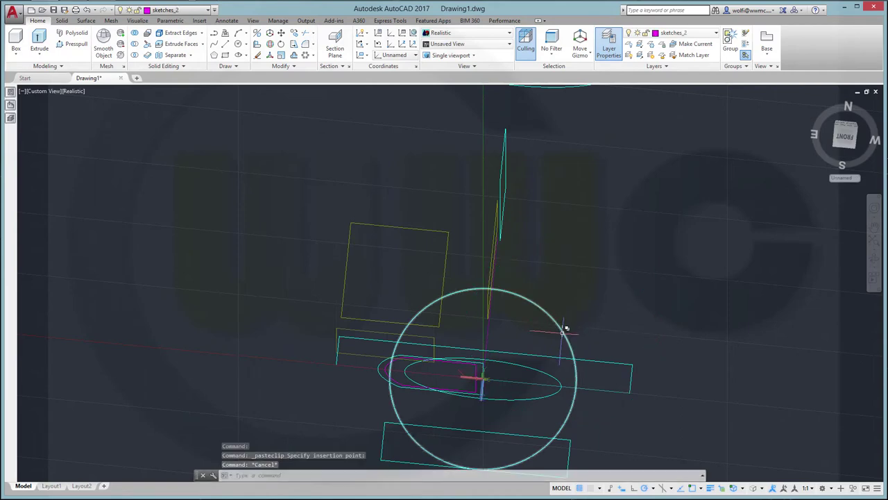
# Step: Set the pasted circle's diameter to 32 and put it on sketches_2
pyautogui.click(565, 328)
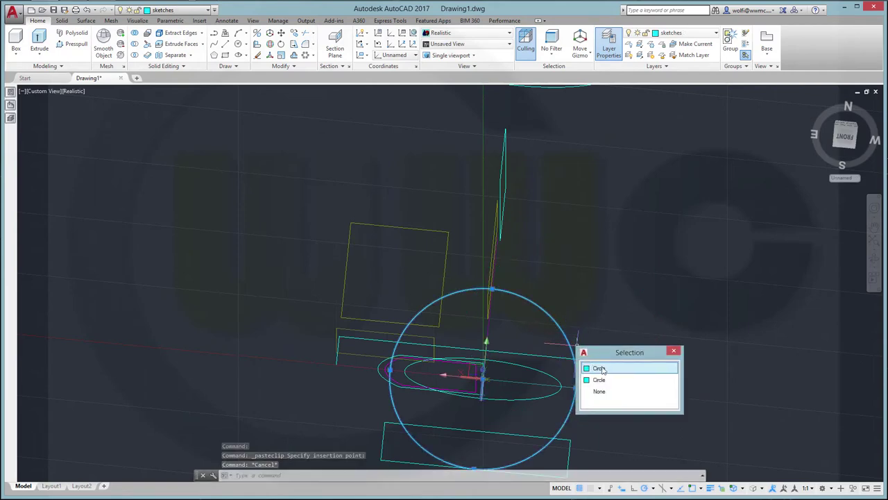
pyautogui.click(601, 369)
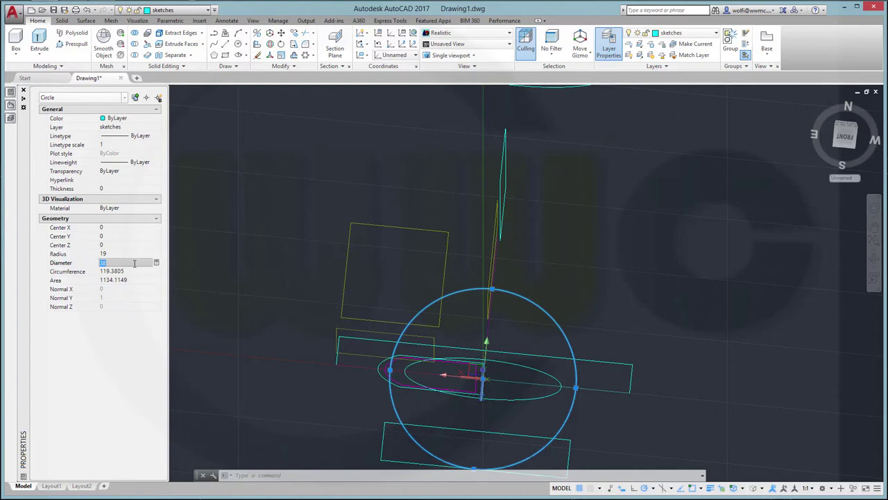
pyautogui.press('Tab')
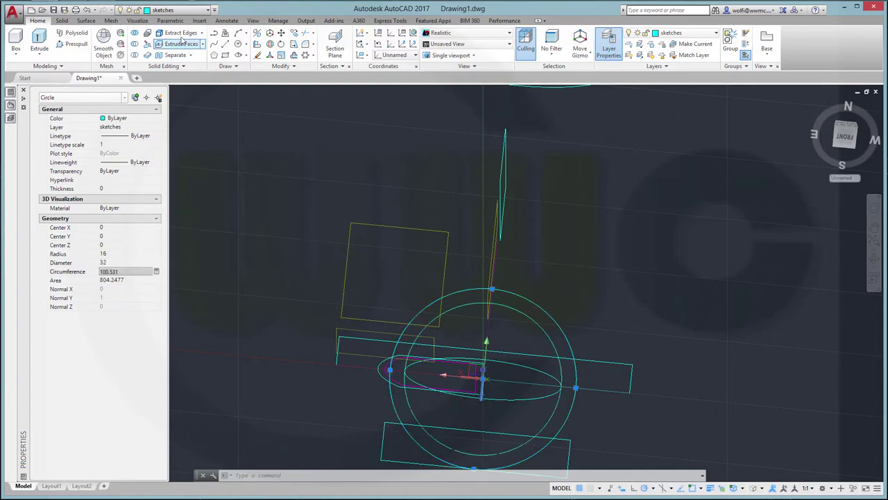
pyautogui.click(206, 10)
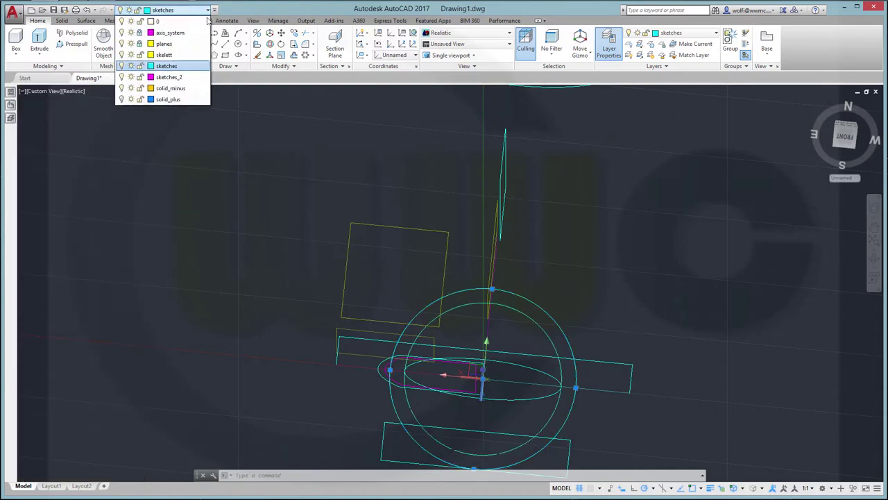
pyautogui.click(197, 81)
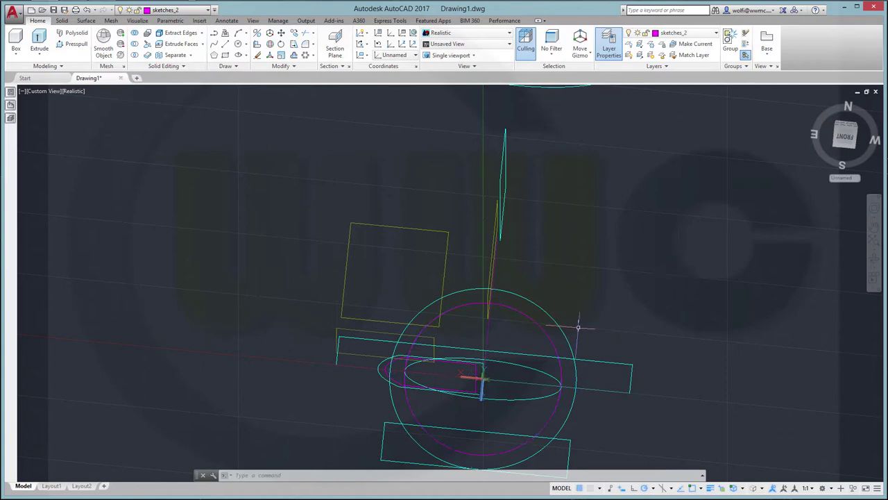
# Step: Rotate the UCS 90 degrees about the Y axis
pyautogui.keyDown('shift'); pyautogui.moveTo(589, 278); pyautogui.dragTo(570, 334, button='middle'); pyautogui.keyUp('shift')
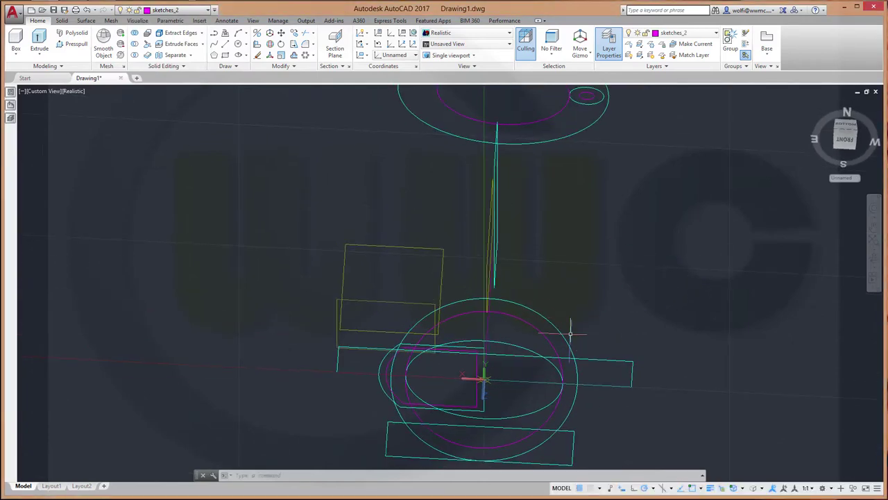
pyautogui.moveTo(565, 339)
pyautogui.keyDown('shift'); pyautogui.mouseDown(button='middle')
pyautogui.moveTo(567, 322)
pyautogui.moveTo(608, 333)
pyautogui.moveTo(582, 302)
pyautogui.moveTo(595, 279)
pyautogui.moveTo(648, 359)
pyautogui.moveTo(631, 268)
pyautogui.moveTo(610, 292)
pyautogui.moveTo(629, 282)
pyautogui.moveTo(654, 312)
pyautogui.moveTo(654, 303)
pyautogui.moveTo(679, 315)
pyautogui.moveTo(745, 363)
pyautogui.moveTo(770, 359)
pyautogui.moveTo(696, 311)
pyautogui.moveTo(557, 307)
pyautogui.moveTo(493, 343)
pyautogui.mouseUp(button='middle'); pyautogui.keyUp('shift')
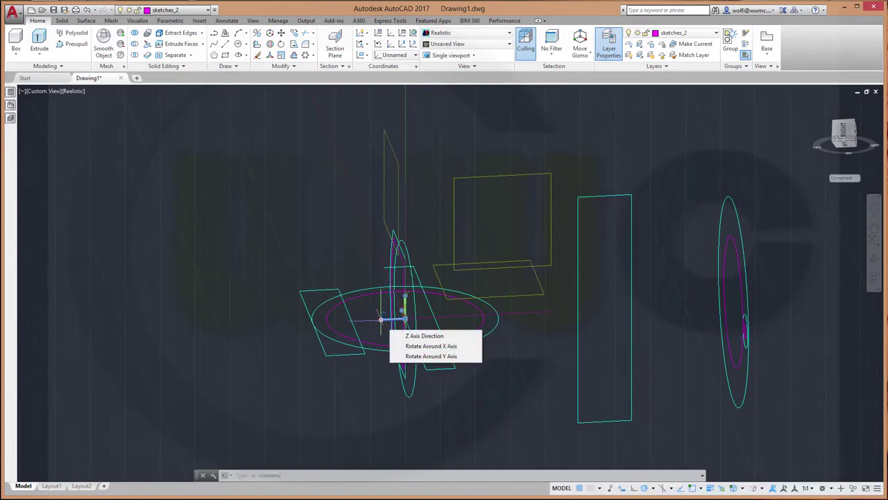
pyautogui.click(430, 356)
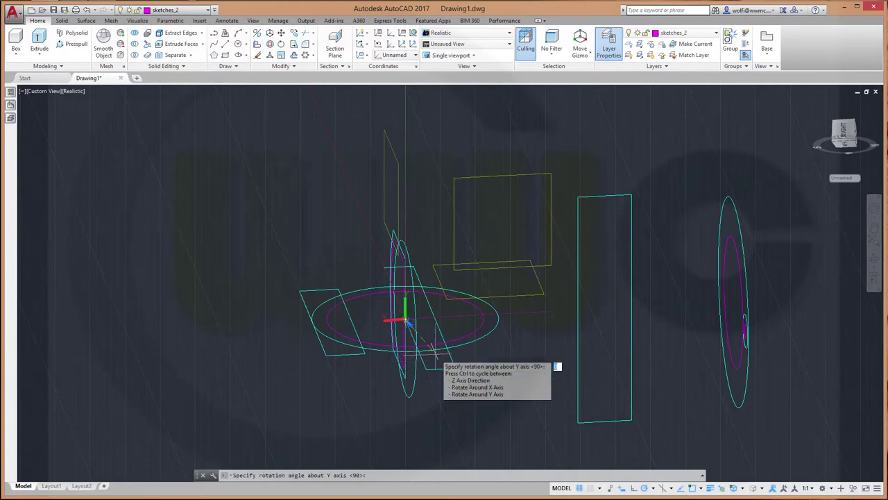
pyautogui.press('Return')
pyautogui.moveTo(470, 344)
pyautogui.keyDown('shift'); pyautogui.mouseDown(button='middle')
pyautogui.moveTo(478, 316)
pyautogui.moveTo(490, 359)
pyautogui.mouseUp(button='middle'); pyautogui.keyUp('shift')
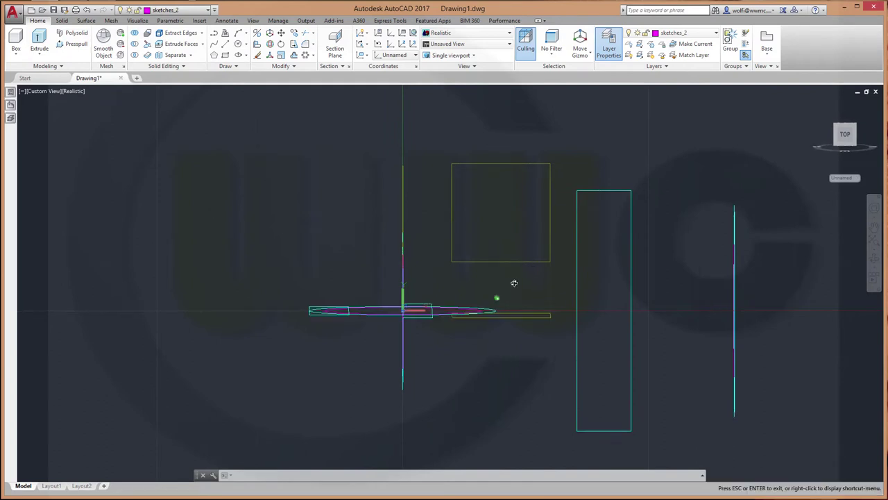
pyautogui.keyDown('shift'); pyautogui.moveTo(513, 284); pyautogui.dragTo(504, 277, button='middle'); pyautogui.keyUp('shift')
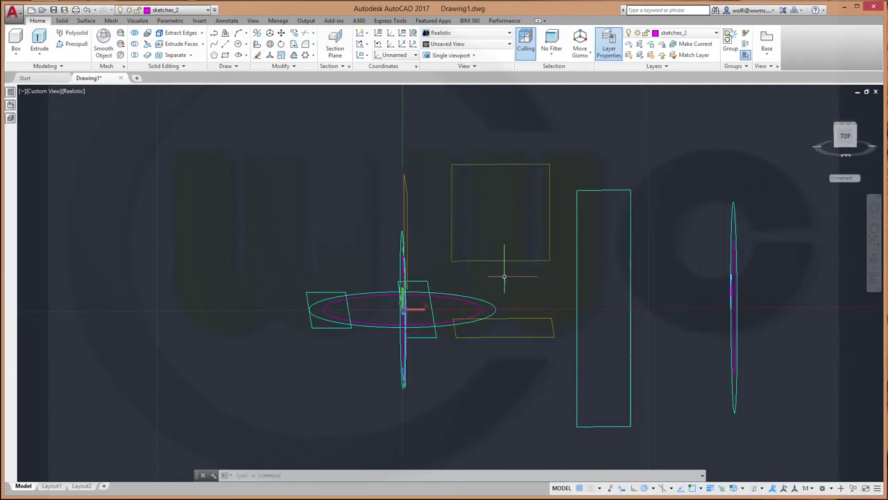
# Step: Draw a magenta rectangle 8 units wide
pyautogui.click(226, 56)
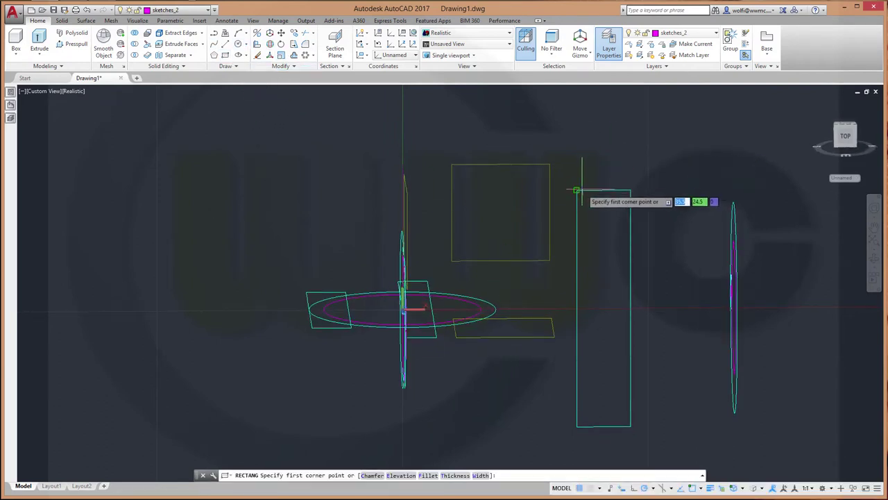
pyautogui.click(664, 136)
pyautogui.write('8')
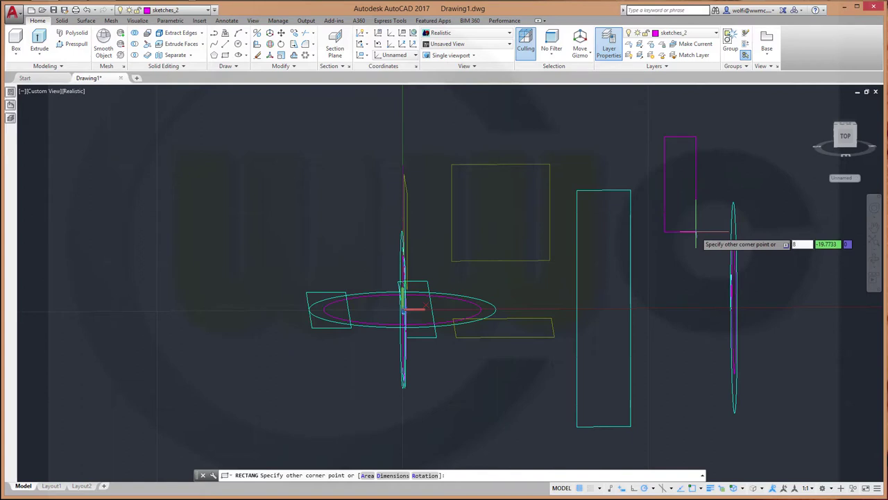
pyautogui.press('Tab')
pyautogui.press('Return')
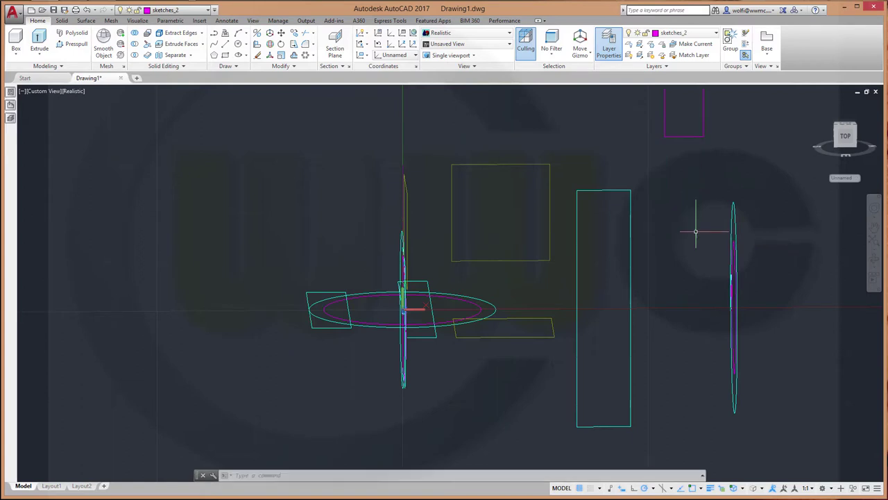
pyautogui.moveTo(675, 224)
pyautogui.mouseDown(button='middle')
pyautogui.moveTo(624, 423)
pyautogui.moveTo(584, 337)
pyautogui.mouseUp(button='middle')
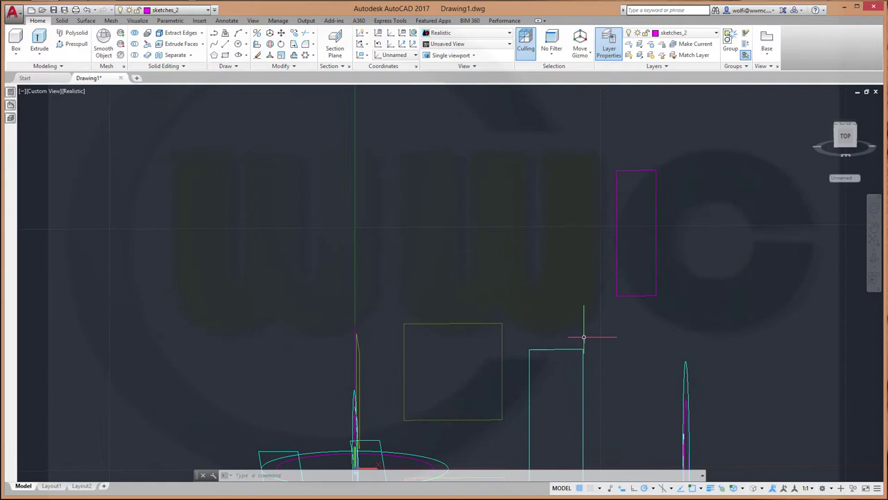
# Step: Move the rectangle midpoint-to-midpoint so it centres inside the tall cyan rectangle
pyautogui.click(282, 34)
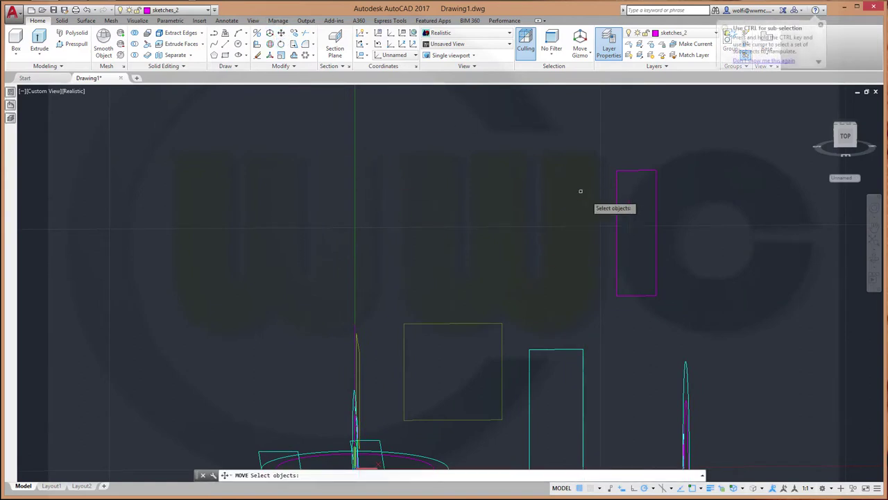
pyautogui.click(616, 216)
pyautogui.press('Return')
pyautogui.keyDown('shift'); pyautogui.rightClick(565, 170); pyautogui.keyUp('shift')
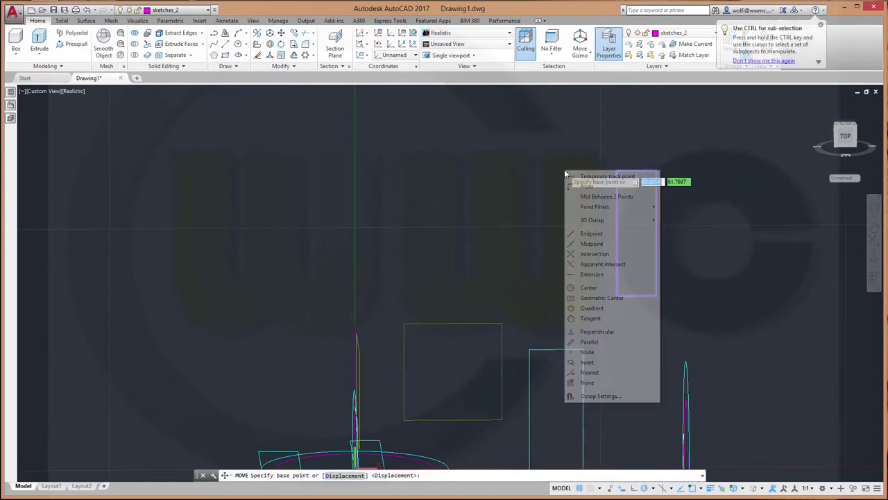
pyautogui.click(600, 197)
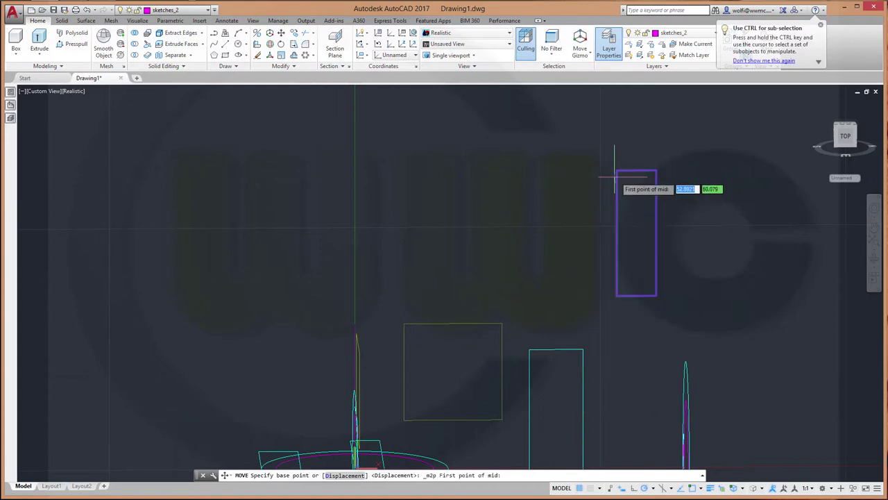
pyautogui.click(617, 170)
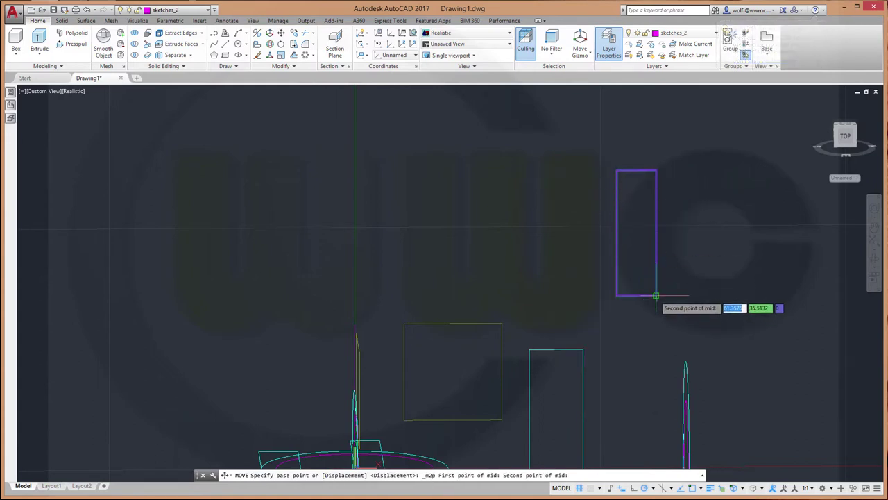
pyautogui.click(656, 296)
pyautogui.keyDown('shift'); pyautogui.rightClick(510, 213); pyautogui.keyUp('shift')
pyautogui.click(551, 240)
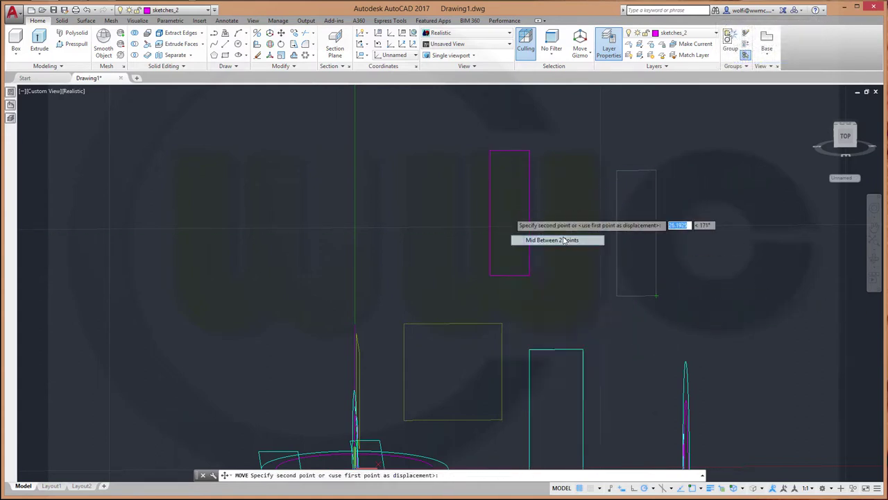
pyautogui.moveTo(629, 370); pyautogui.dragTo(643, 171, button='middle')
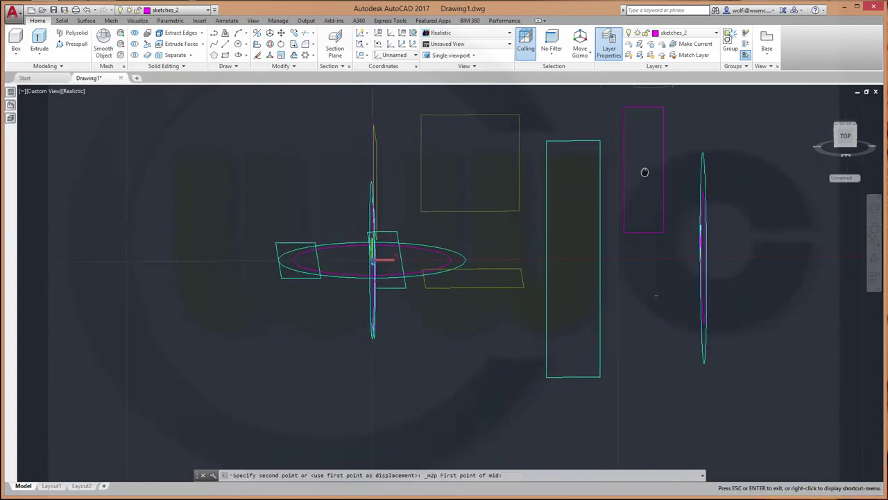
pyautogui.click(549, 137)
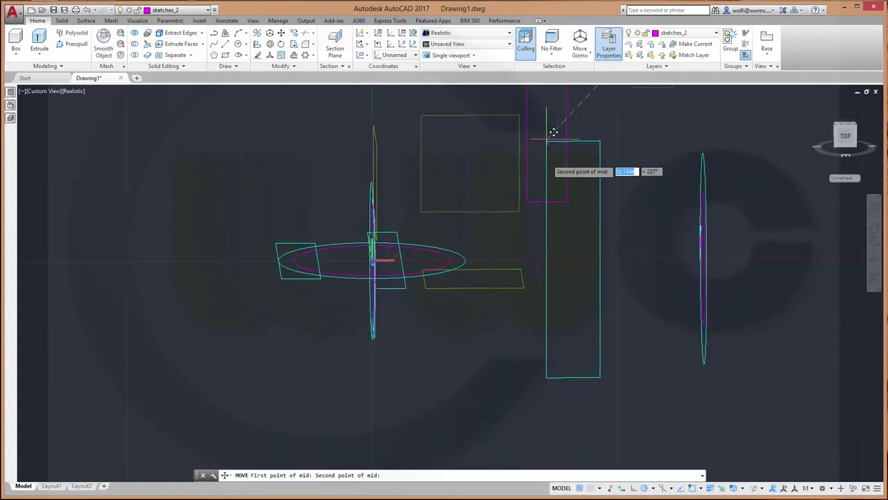
pyautogui.click(603, 371)
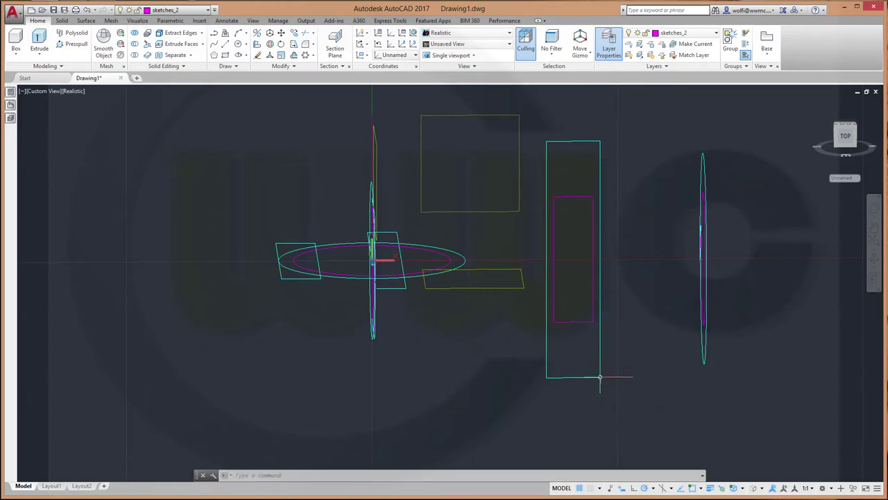
pyautogui.scroll(-2, 613, 262)
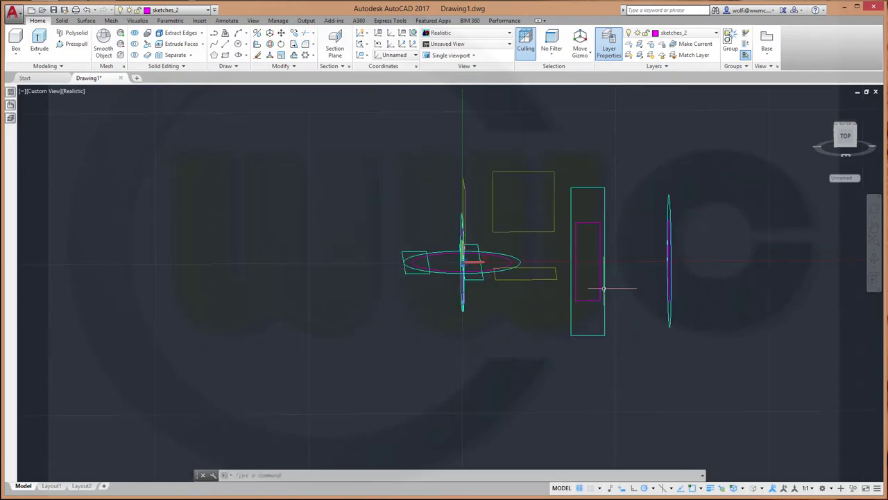
# Step: Move the magenta profile beside the vertical circle 6 units in the 0° direction
pyautogui.moveTo(603, 288)
pyautogui.keyDown('shift'); pyautogui.mouseDown(button='middle')
pyautogui.moveTo(521, 250)
pyautogui.moveTo(580, 245)
pyautogui.mouseUp(button='middle'); pyautogui.keyUp('shift')
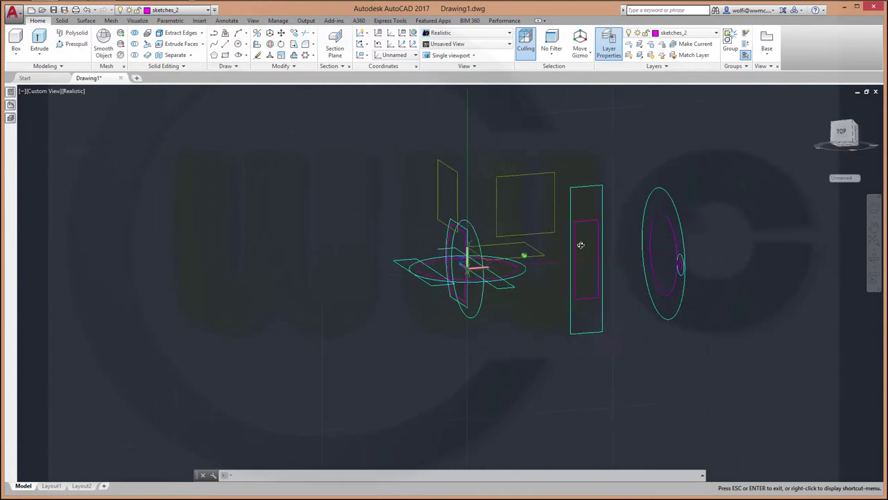
pyautogui.keyDown('shift'); pyautogui.moveTo(580, 245); pyautogui.dragTo(514, 271, button='middle'); pyautogui.keyUp('shift')
pyautogui.scroll(2, 490, 267)
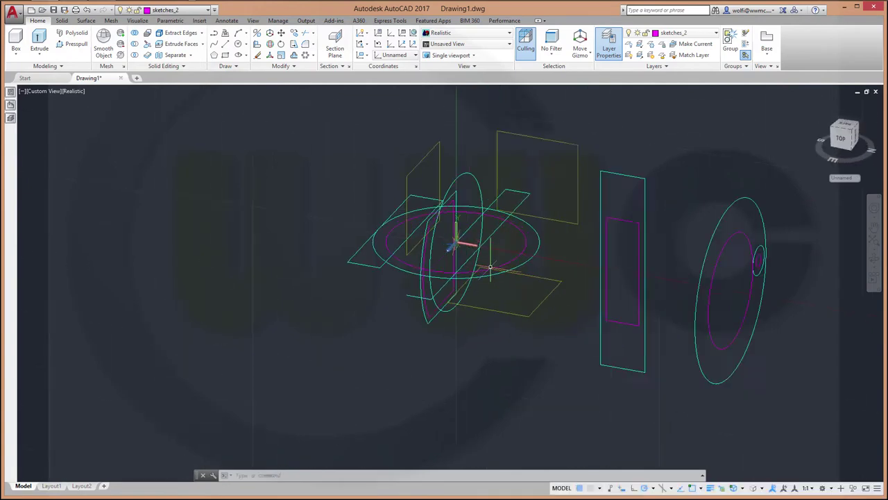
pyautogui.scroll(2, 490, 267)
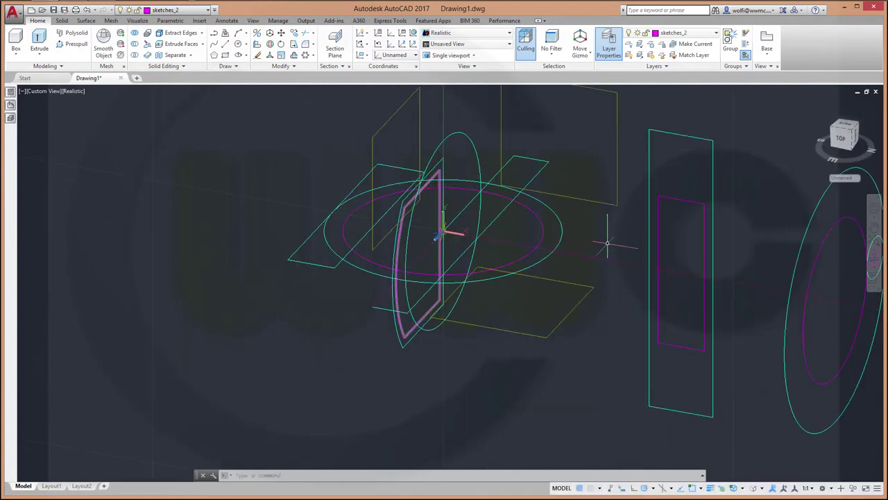
pyautogui.click(281, 32)
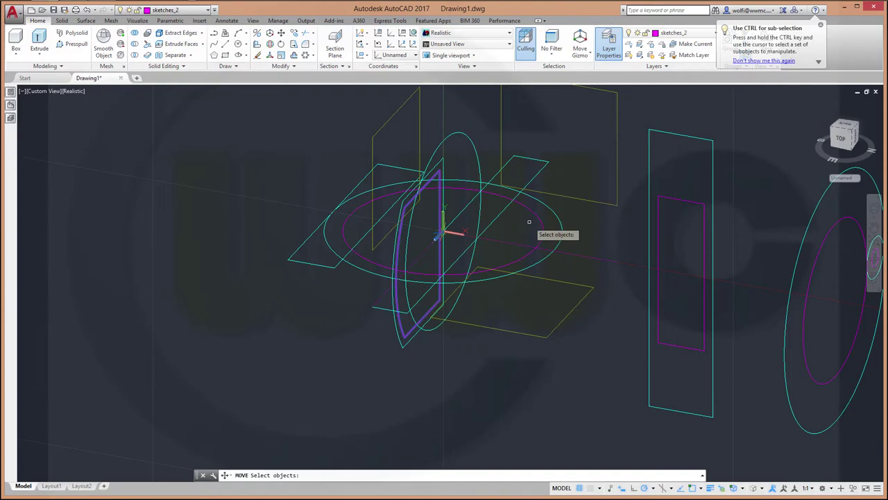
pyautogui.press('Return')
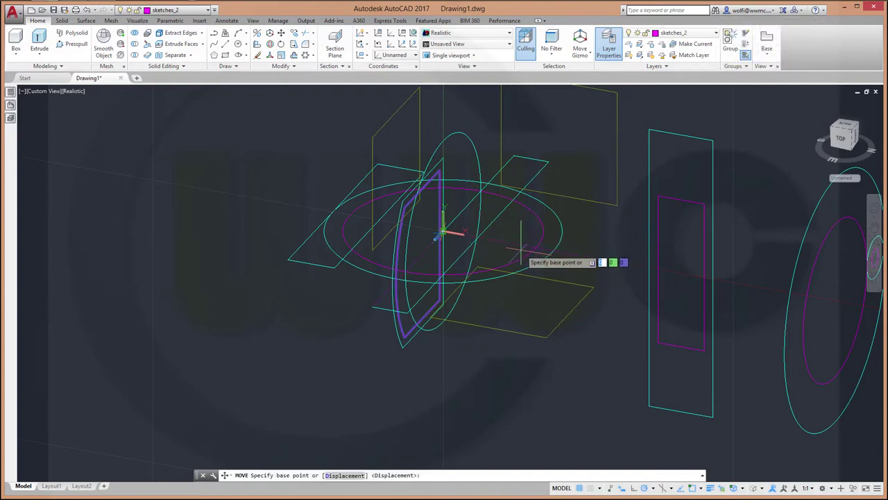
pyautogui.click(520, 250)
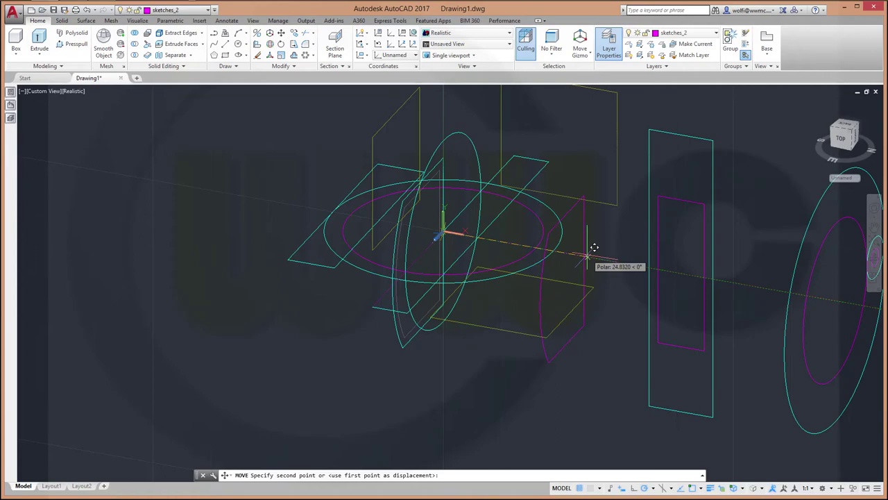
pyautogui.write('6')
pyautogui.click(586, 257)
pyautogui.moveTo(586, 256)
pyautogui.keyDown('shift'); pyautogui.mouseDown(button='middle')
pyautogui.moveTo(575, 306)
pyautogui.moveTo(639, 291)
pyautogui.moveTo(656, 359)
pyautogui.moveTo(650, 307)
pyautogui.moveTo(614, 337)
pyautogui.moveTo(611, 328)
pyautogui.moveTo(416, 291)
pyautogui.moveTo(431, 322)
pyautogui.moveTo(615, 284)
pyautogui.moveTo(393, 311)
pyautogui.mouseUp(button='middle'); pyautogui.keyUp('shift')
# Step: Make solid_minus the current layer and switch to the Wireframe visual style
pyautogui.click(211, 11)
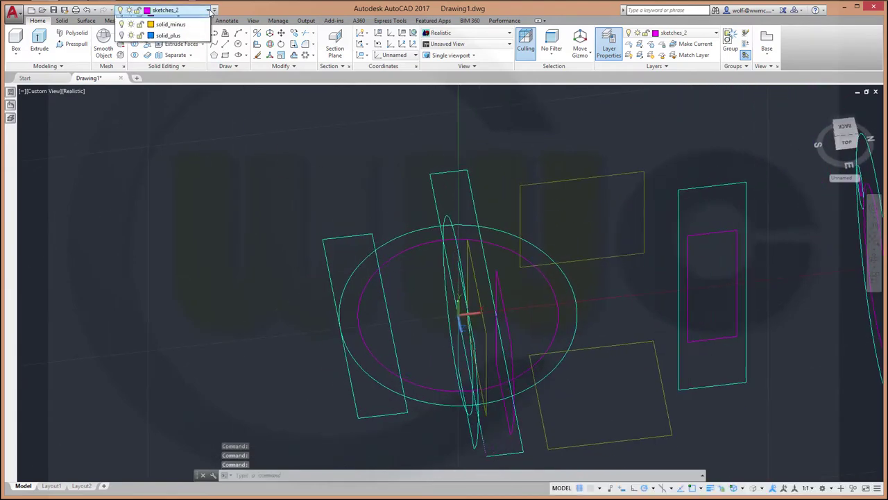
pyautogui.click(190, 89)
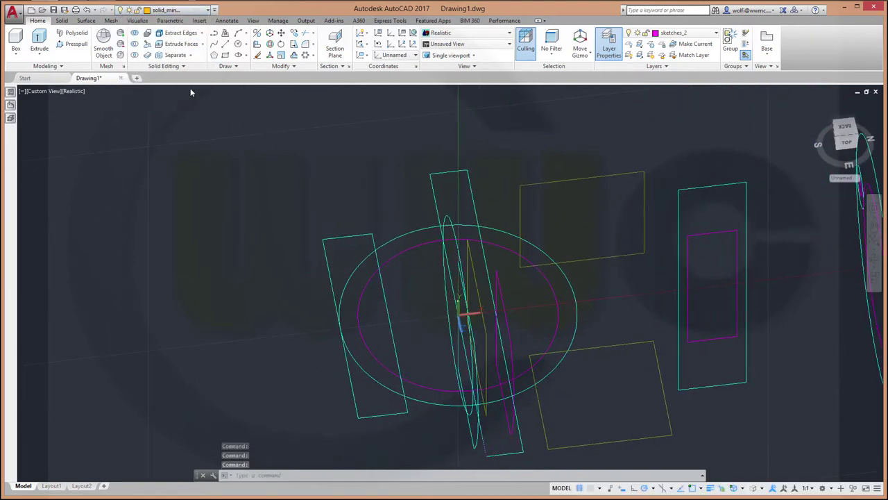
pyautogui.click(77, 95)
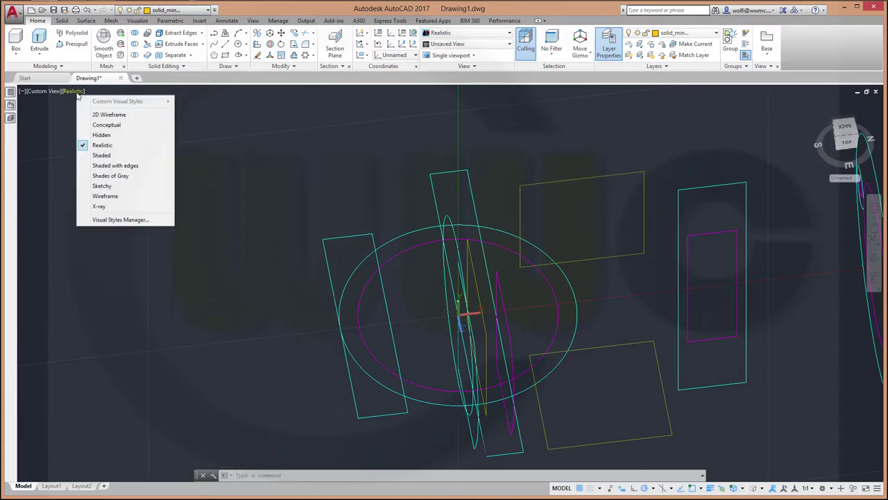
pyautogui.click(123, 195)
pyautogui.keyDown('shift'); pyautogui.moveTo(432, 301); pyautogui.dragTo(357, 179, button='middle'); pyautogui.keyUp('shift')
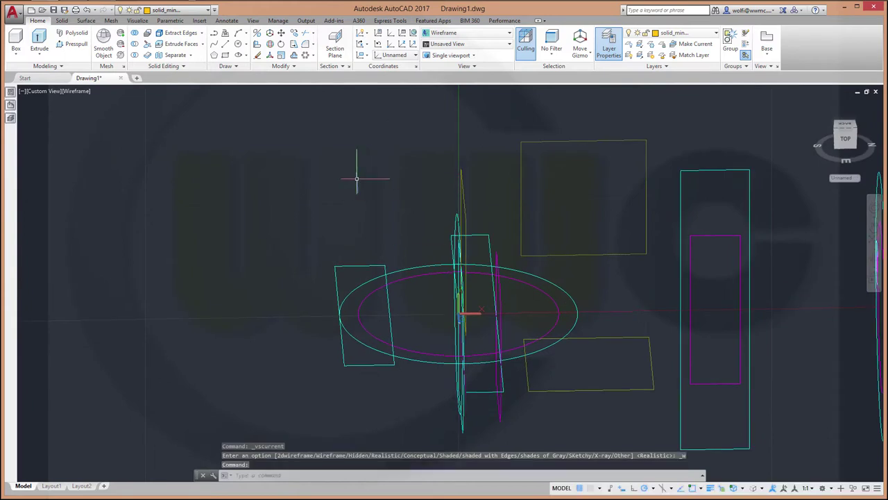
# Step: Extrude the magenta ellipse 20 units upward into a cylinder
pyautogui.click(39, 40)
pyautogui.click(407, 277)
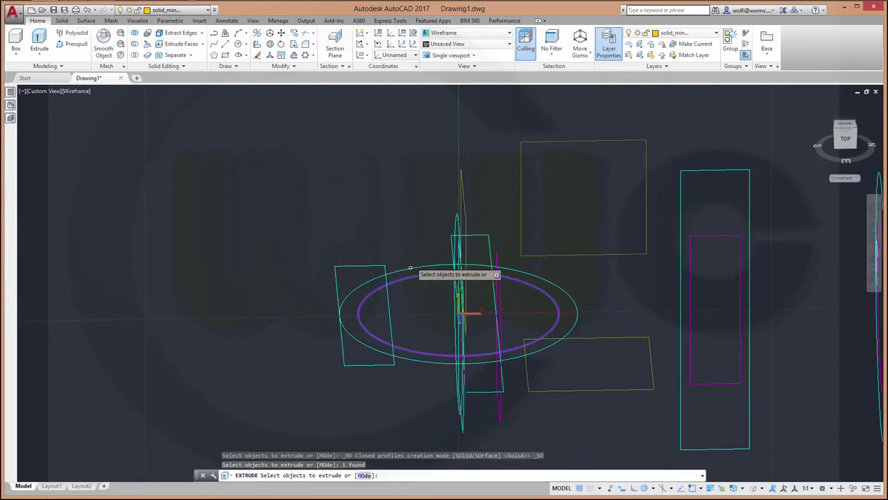
pyautogui.rightClick(407, 202)
pyautogui.click(423, 206)
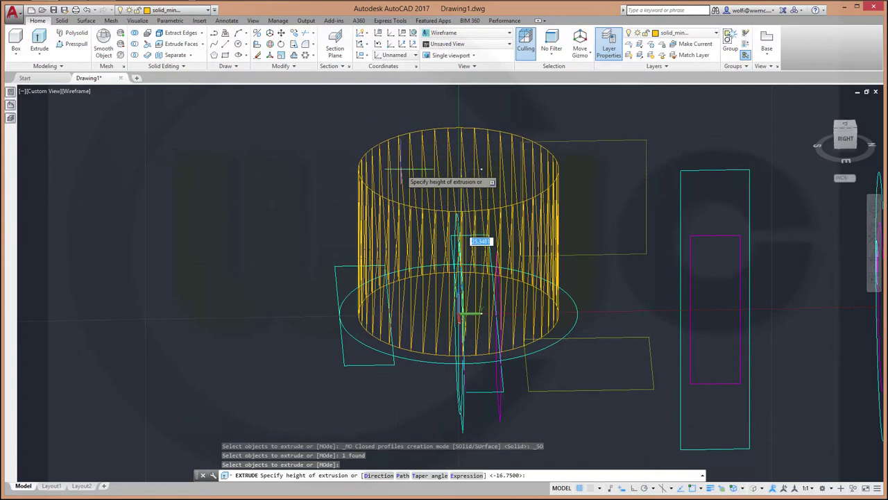
pyautogui.write('20')
pyautogui.press('Return')
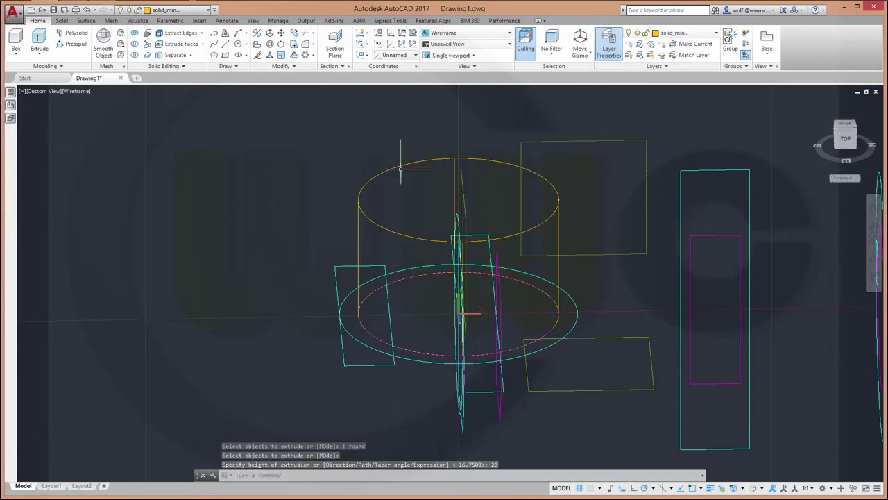
# Step: Extrude the circle 20 units downward into a second cylinder
pyautogui.press('Return')
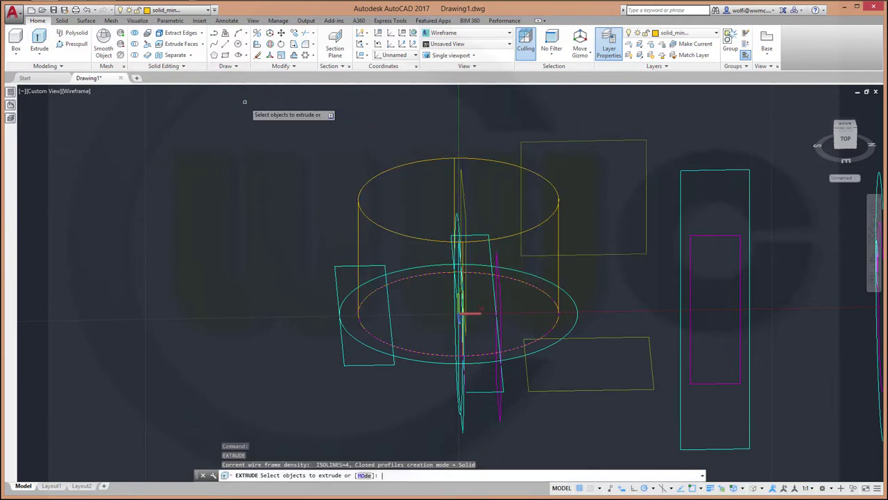
pyautogui.click(412, 352)
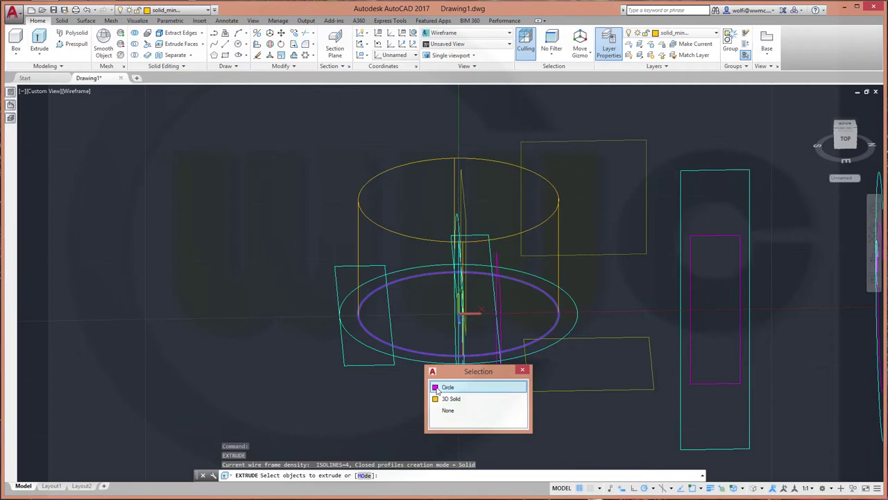
pyautogui.click(437, 390)
pyautogui.rightClick(435, 385)
pyautogui.click(447, 392)
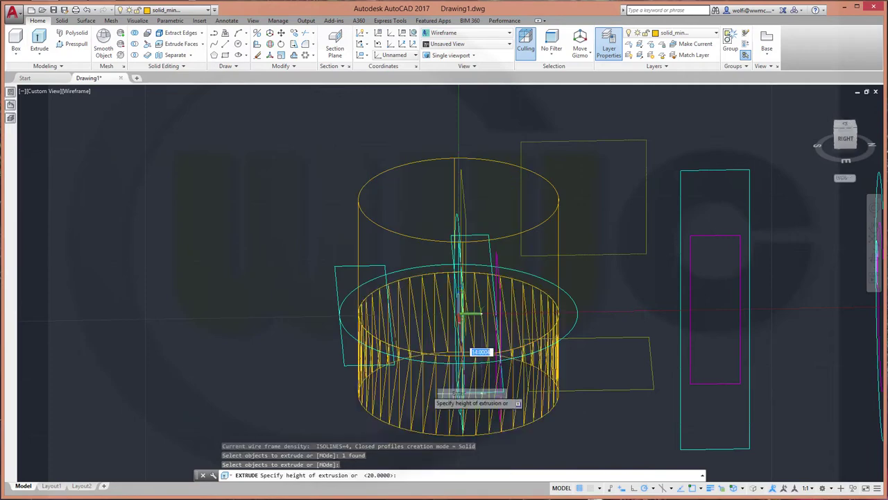
pyautogui.write('20')
pyautogui.press('Return')
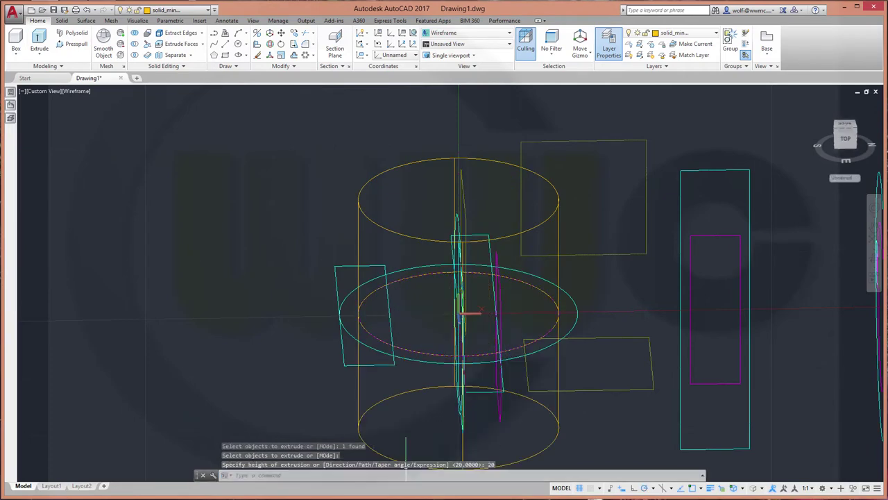
pyautogui.moveTo(406, 451)
pyautogui.keyDown('shift'); pyautogui.mouseDown(button='middle')
pyautogui.moveTo(563, 369)
pyautogui.moveTo(555, 355)
pyautogui.mouseUp(button='middle'); pyautogui.keyUp('shift')
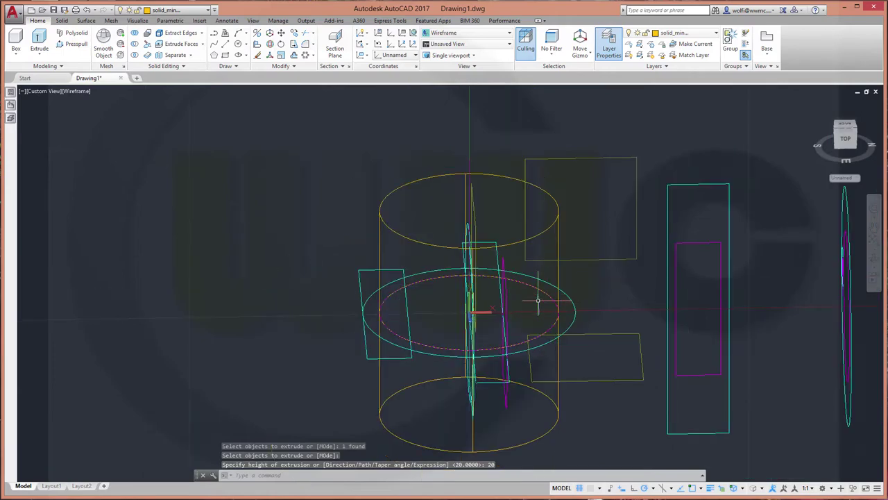
pyautogui.moveTo(538, 300)
pyautogui.keyDown('shift'); pyautogui.mouseDown(button='middle')
pyautogui.moveTo(464, 277)
pyautogui.moveTo(460, 293)
pyautogui.moveTo(453, 283)
pyautogui.mouseUp(button='middle'); pyautogui.keyUp('shift')
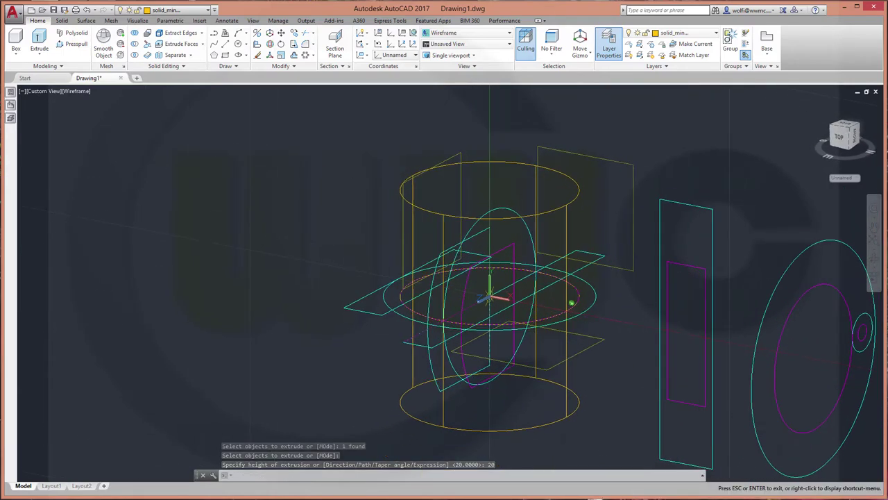
pyautogui.press('Return')
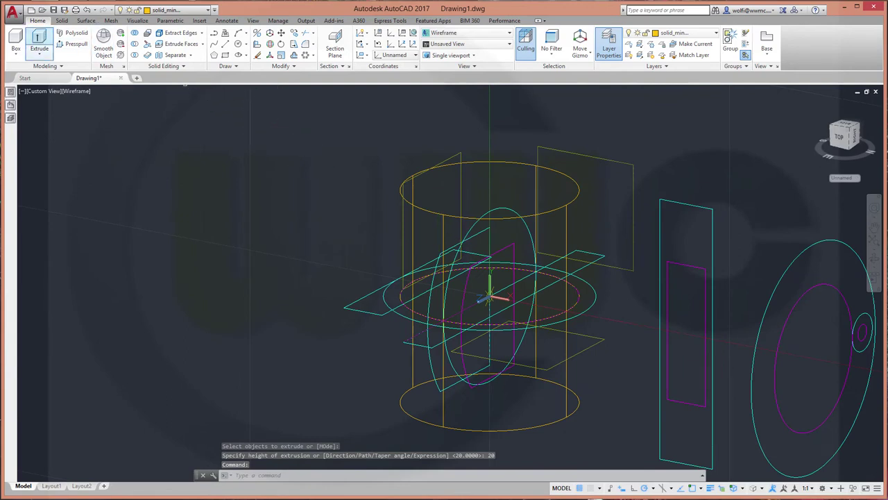
pyautogui.press('Return')
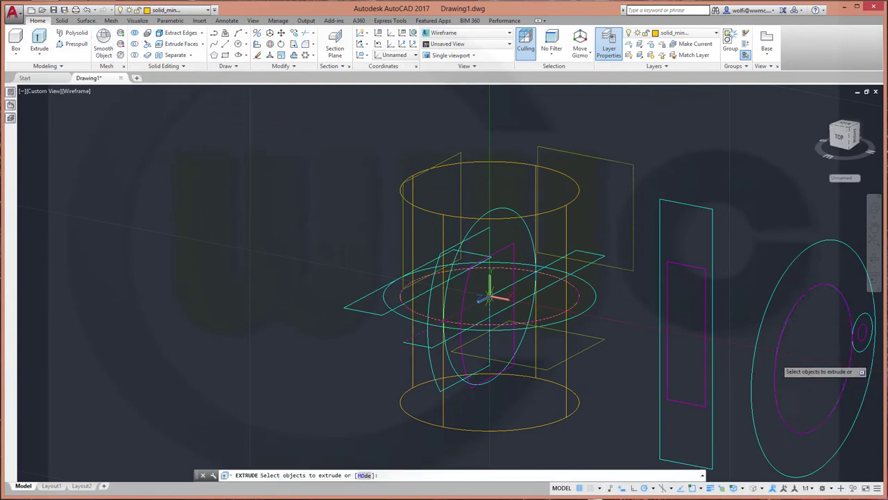
# Step: Extrude the right-side ellipse into a long horizontal cylinder
pyautogui.click(777, 368)
pyautogui.rightClick(768, 237)
pyautogui.click(781, 229)
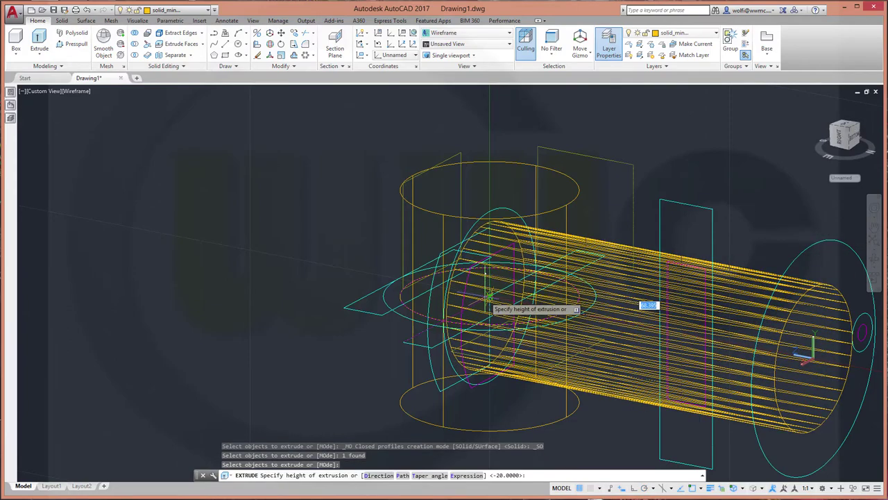
pyautogui.click(638, 304)
pyautogui.moveTo(591, 442)
pyautogui.keyDown('shift'); pyautogui.mouseDown(button='middle')
pyautogui.moveTo(540, 414)
pyautogui.moveTo(574, 428)
pyautogui.moveTo(555, 435)
pyautogui.mouseUp(button='middle'); pyautogui.keyUp('shift')
# Step: Extrude the magenta rectangle 36.5 units into a block
pyautogui.click(36, 36)
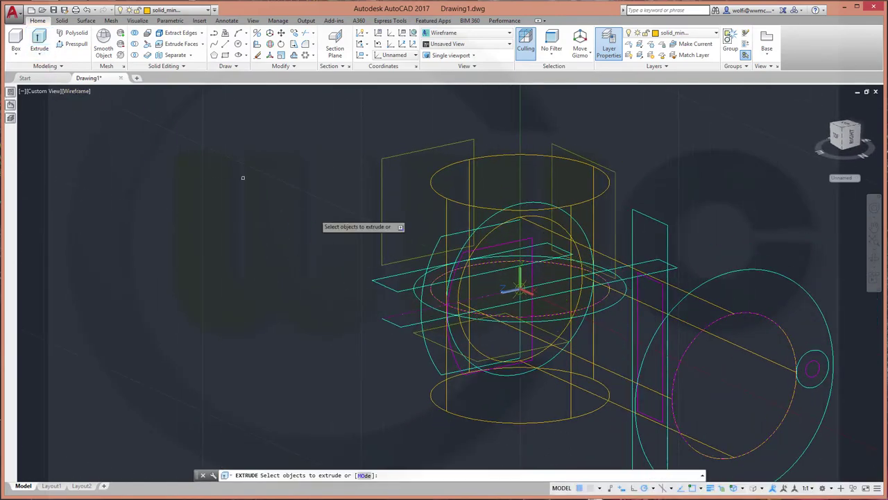
pyautogui.click(524, 267)
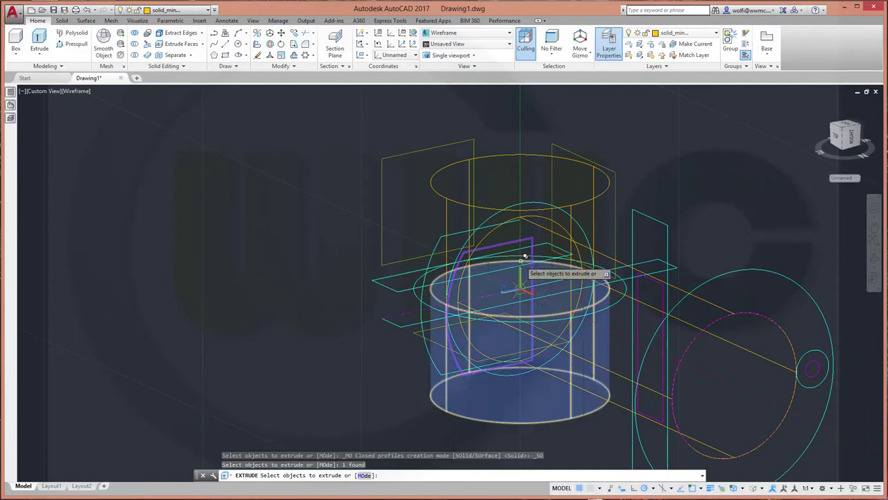
pyautogui.rightClick(522, 266)
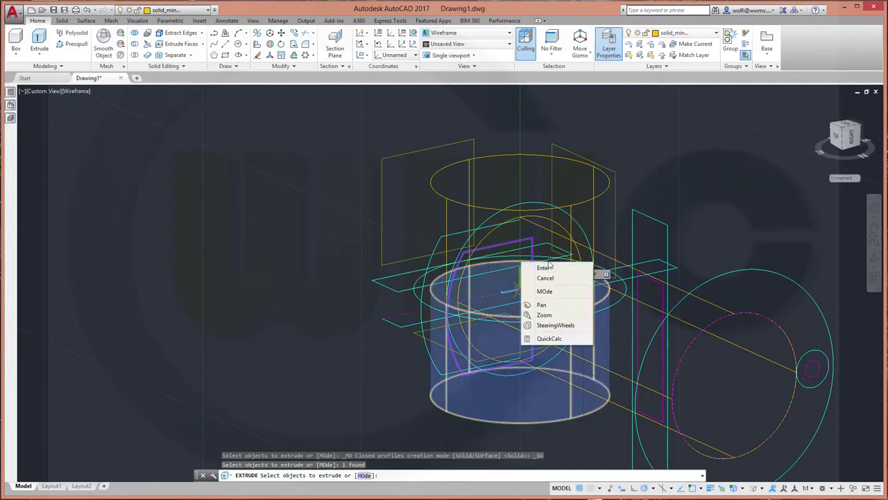
pyautogui.press('Escape')
pyautogui.rightClick(693, 179)
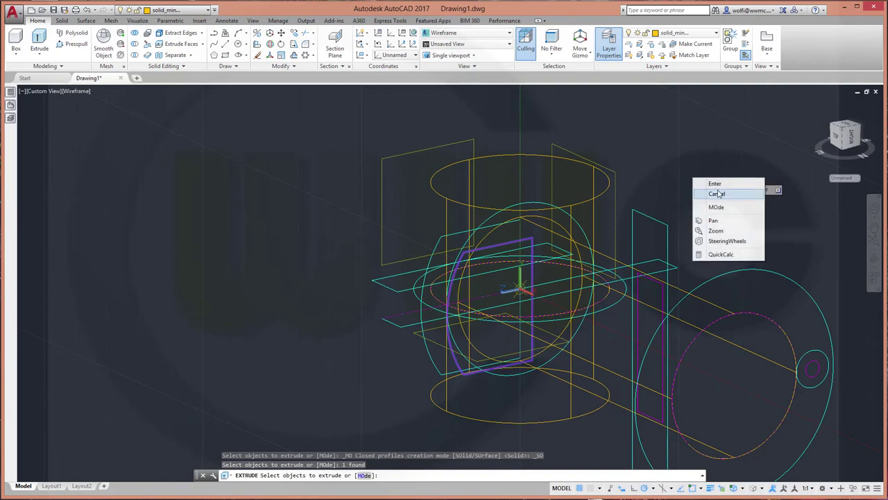
pyautogui.click(714, 183)
pyautogui.write('36')
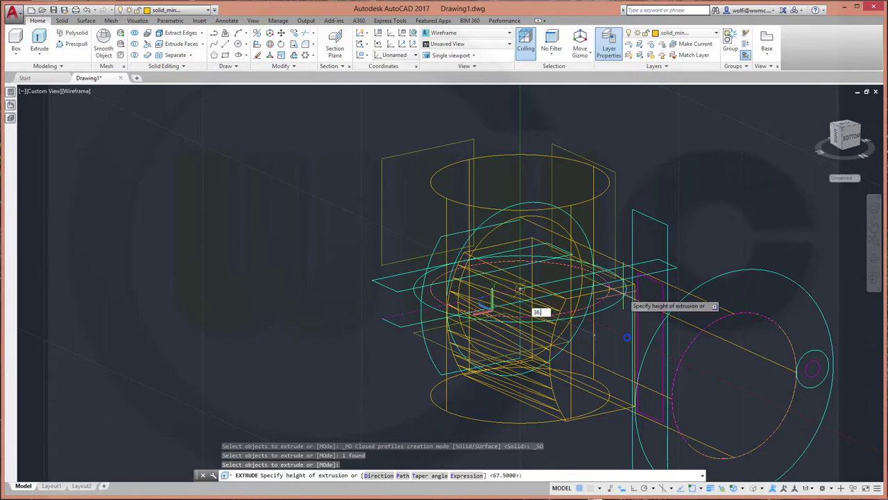
pyautogui.write('.5')
pyautogui.press('Return')
pyautogui.moveTo(655, 277)
pyautogui.keyDown('shift'); pyautogui.mouseDown(button='middle')
pyautogui.moveTo(673, 287)
pyautogui.moveTo(687, 354)
pyautogui.mouseUp(button='middle'); pyautogui.keyUp('shift')
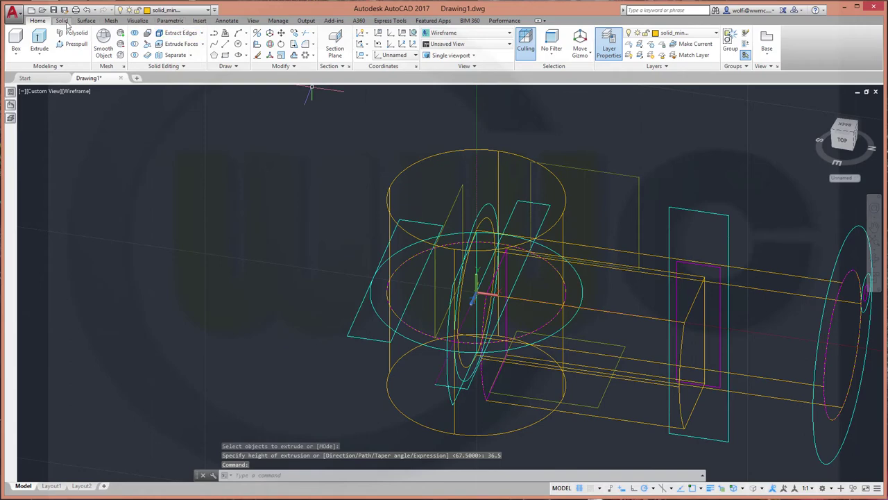
# Step: Fillet two edges of the block with a 3.5 radius
pyautogui.click(64, 21)
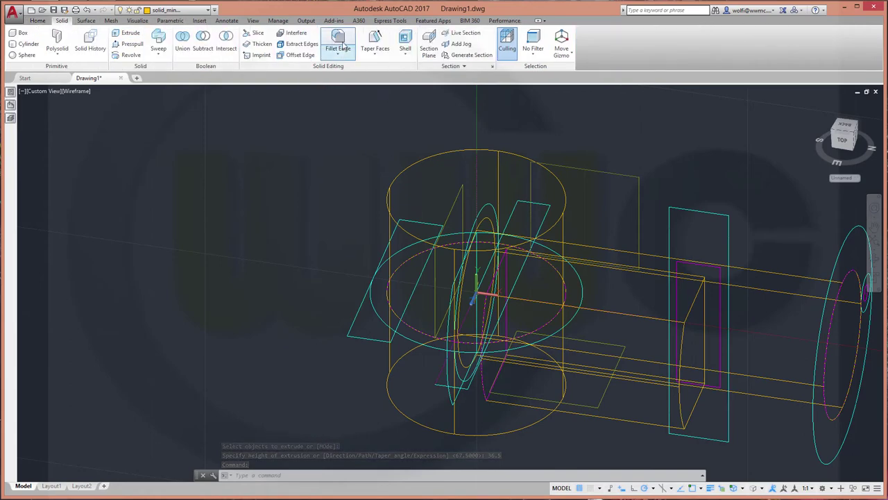
pyautogui.click(338, 41)
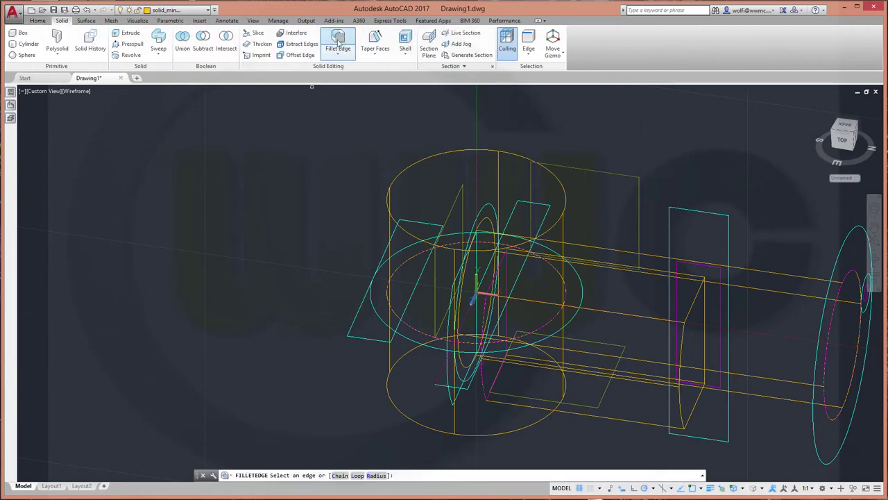
pyautogui.click(640, 313)
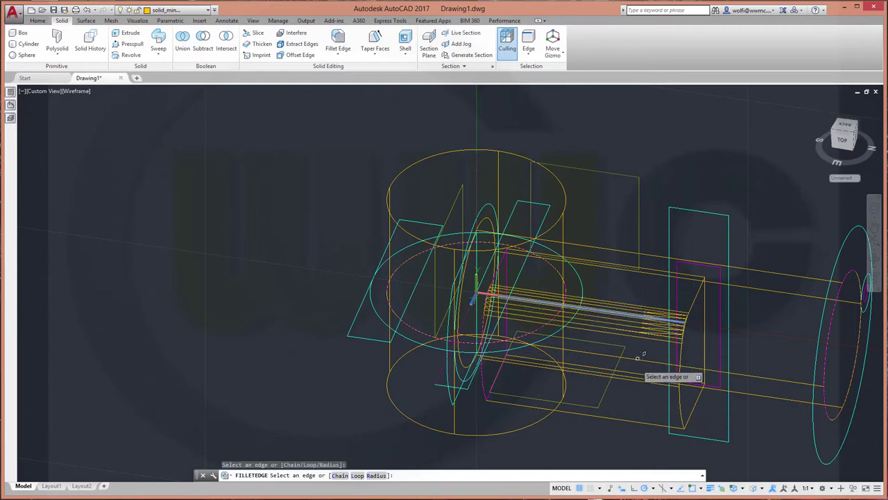
pyautogui.click(631, 415)
pyautogui.rightClick(287, 263)
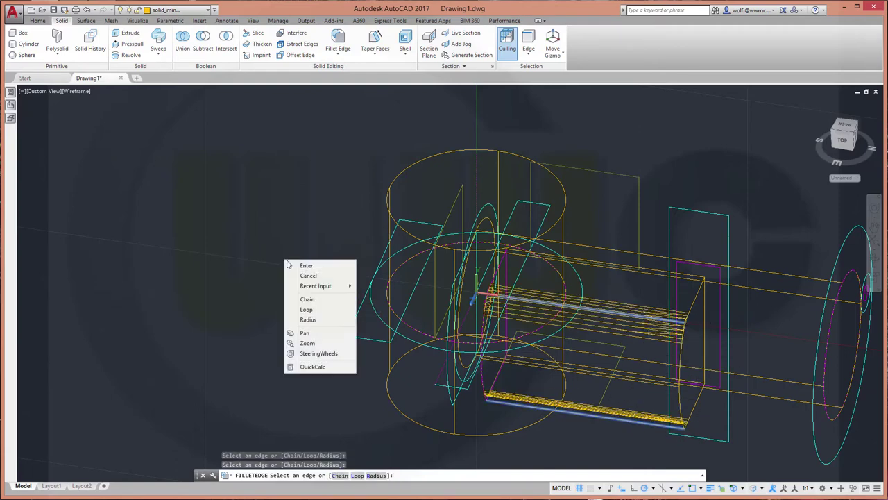
pyautogui.click(315, 319)
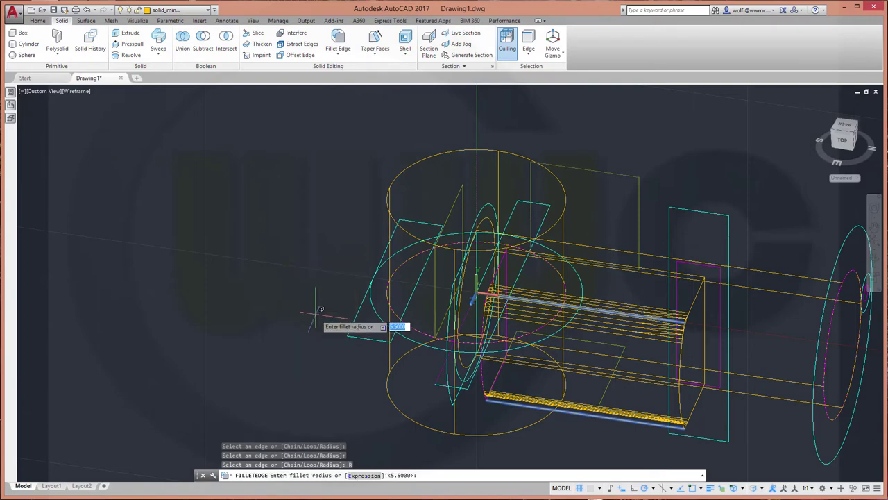
pyautogui.press('Return')
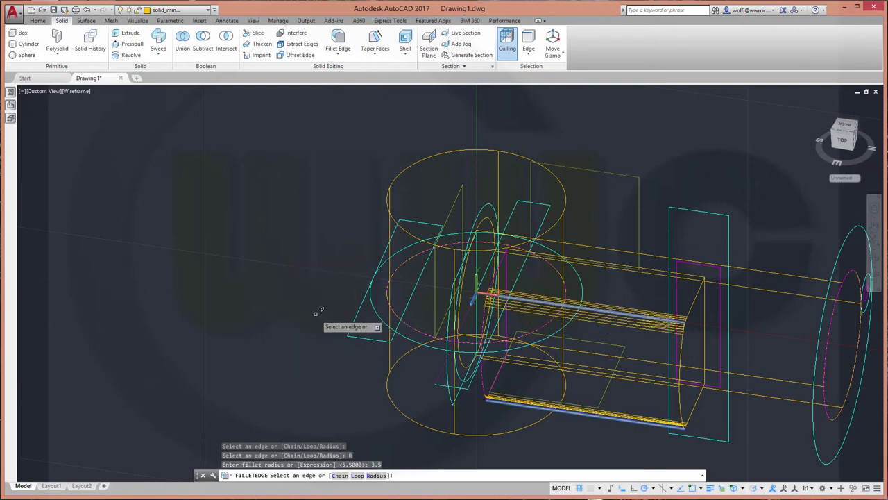
pyautogui.press('Return')
pyautogui.press('Return')
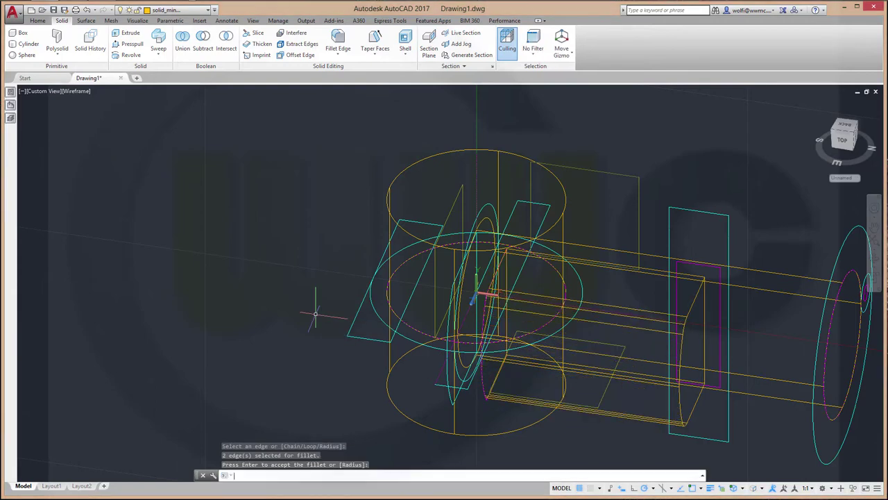
pyautogui.press('Return')
# Step: Fillet the chain of block edges to complete the five rounded edges
pyautogui.rightClick(728, 147)
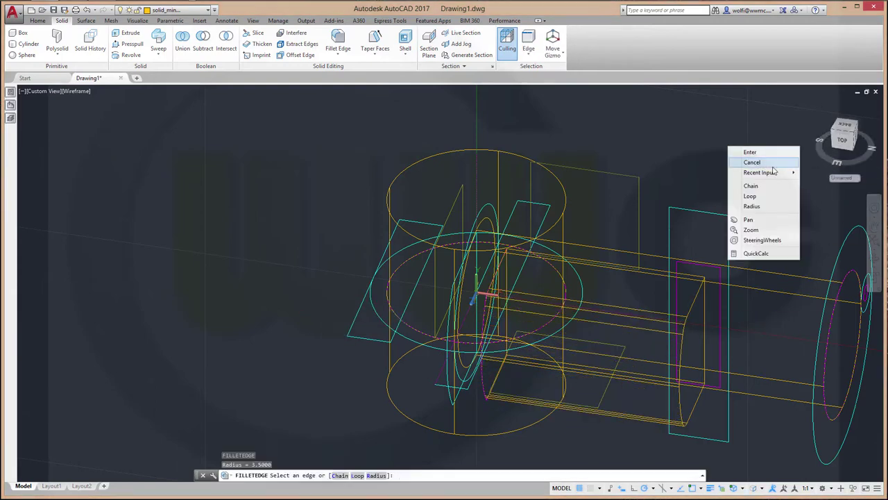
pyautogui.click(755, 186)
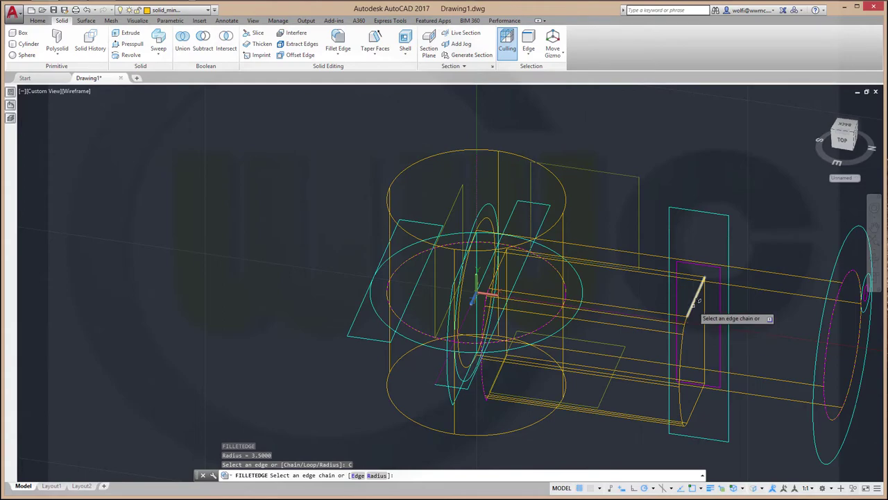
pyautogui.click(693, 305)
pyautogui.press('Return')
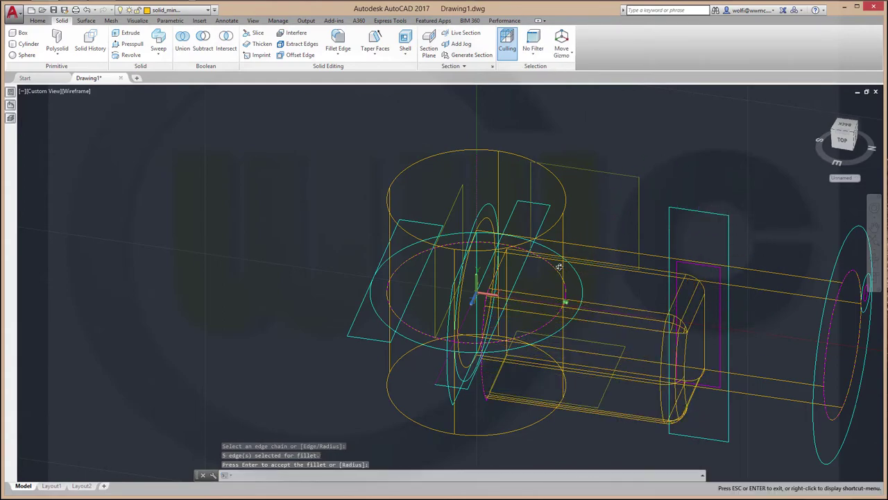
pyautogui.keyDown('shift'); pyautogui.moveTo(613, 198); pyautogui.dragTo(613, 291, button='middle'); pyautogui.keyUp('shift')
pyautogui.press('Return')
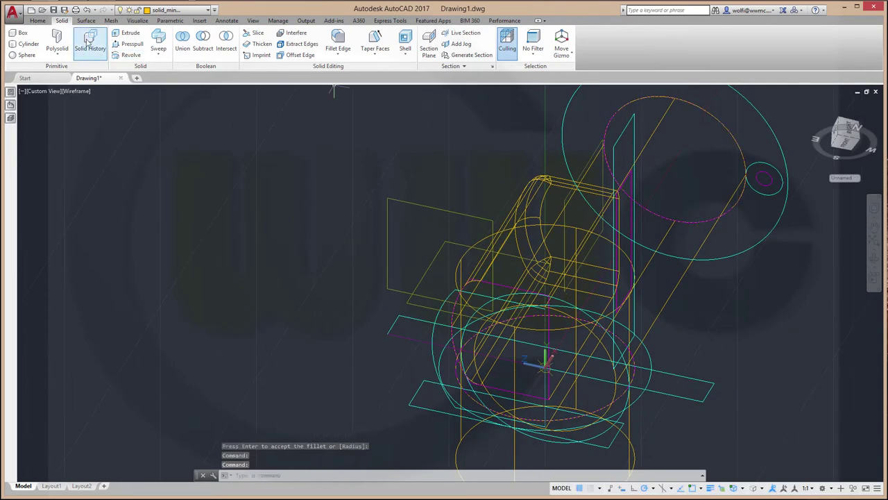
# Step: Extrude the purple rectangle 26 units into a solid
pyautogui.click(132, 33)
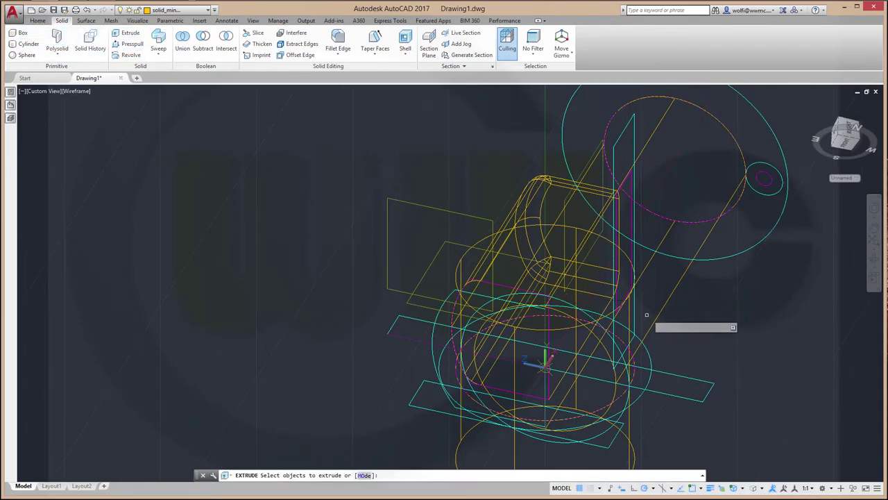
pyautogui.moveTo(650, 315)
pyautogui.keyDown('shift'); pyautogui.mouseDown(button='middle')
pyautogui.moveTo(683, 378)
pyautogui.moveTo(659, 357)
pyautogui.mouseUp(button='middle'); pyautogui.keyUp('shift')
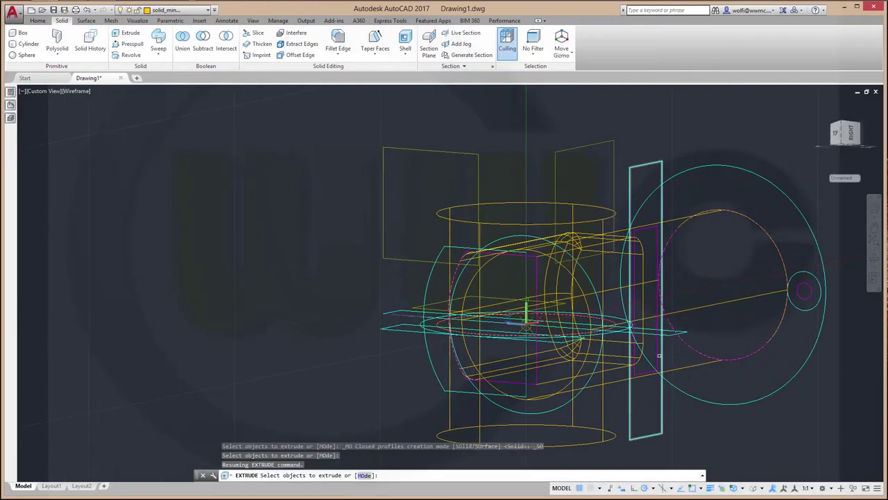
pyautogui.click(657, 355)
pyautogui.rightClick(657, 355)
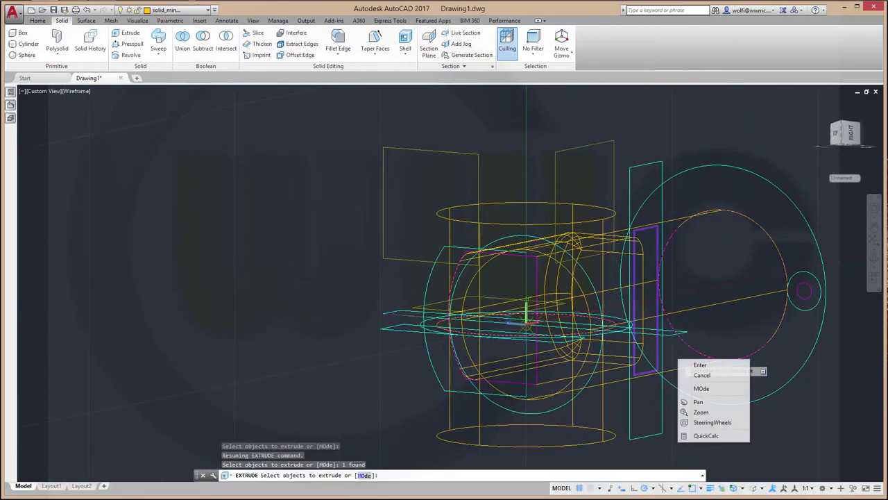
pyautogui.click(699, 366)
pyautogui.keyDown('shift'); pyautogui.moveTo(769, 368); pyautogui.dragTo(743, 326, button='middle'); pyautogui.keyUp('shift')
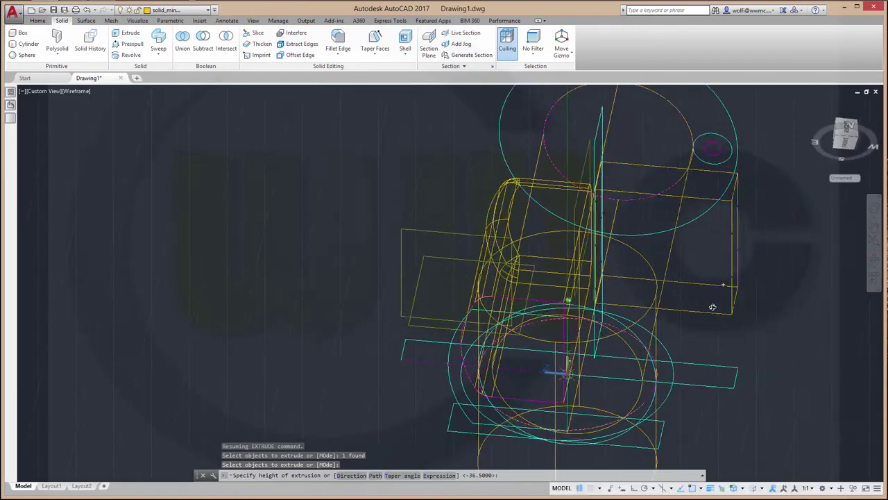
pyautogui.write('6')
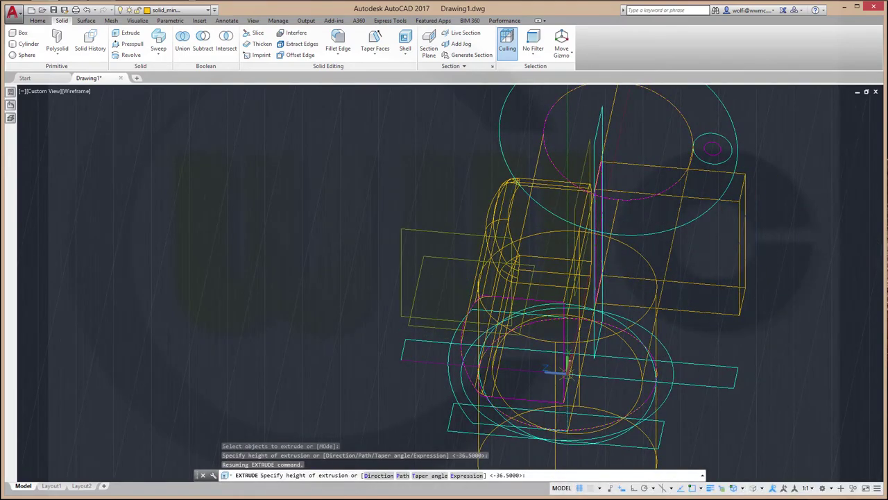
pyautogui.press('Return')
pyautogui.keyDown('shift'); pyautogui.moveTo(699, 373); pyautogui.dragTo(553, 380, button='middle'); pyautogui.keyUp('shift')
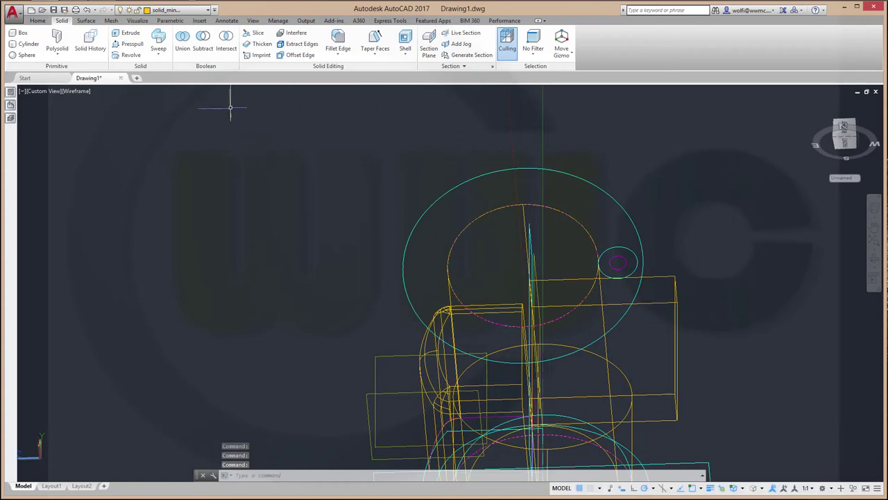
# Step: Extrude the small flange circle 5 units into a bolt cylinder
pyautogui.click(129, 36)
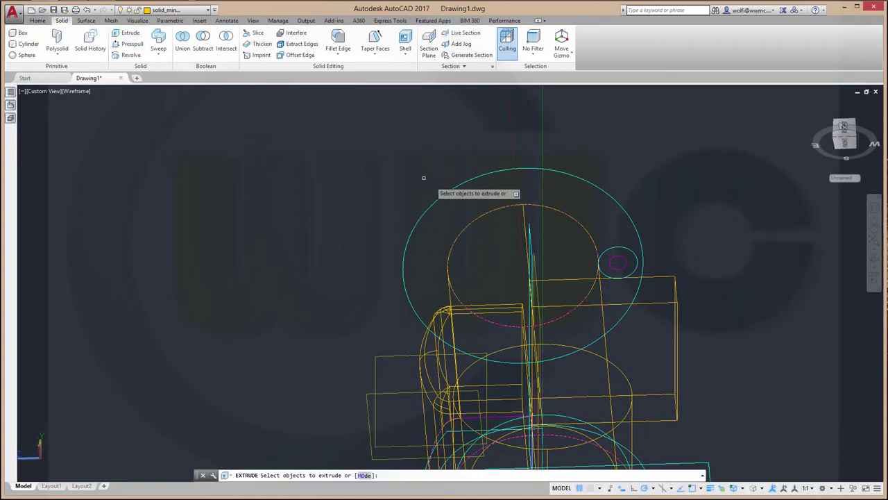
pyautogui.click(614, 268)
pyautogui.rightClick(737, 265)
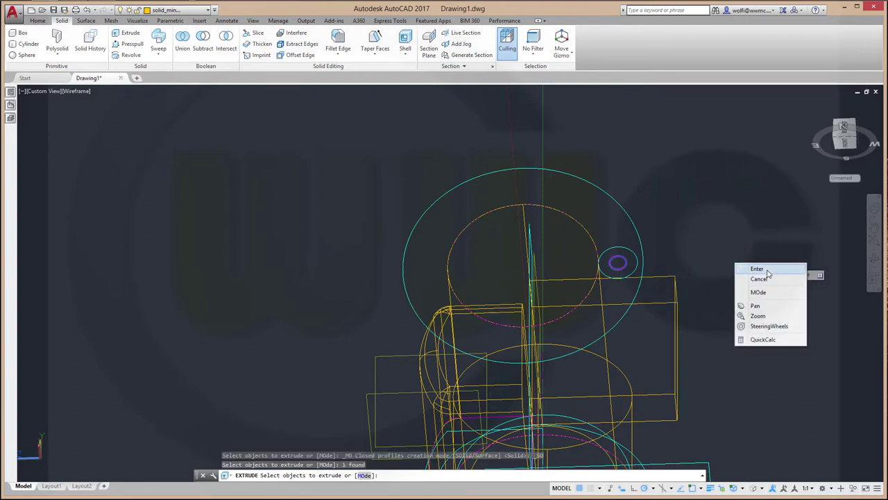
pyautogui.click(756, 268)
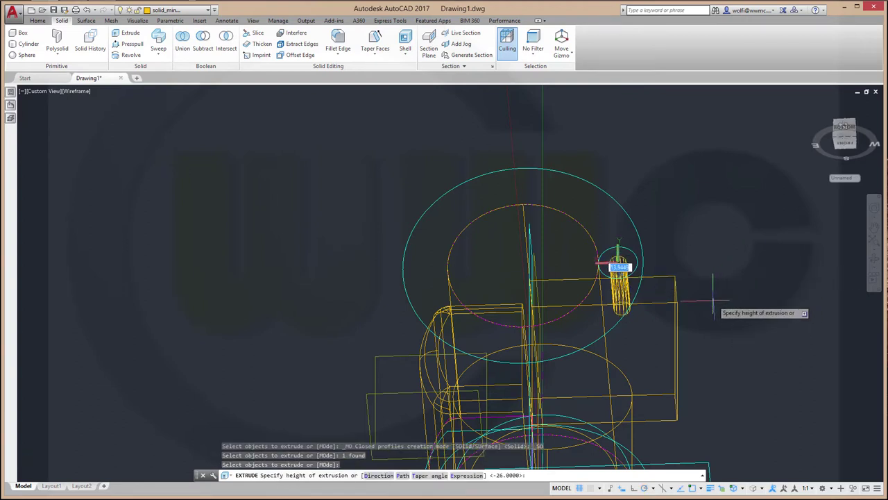
pyautogui.write('5')
pyautogui.press('Return')
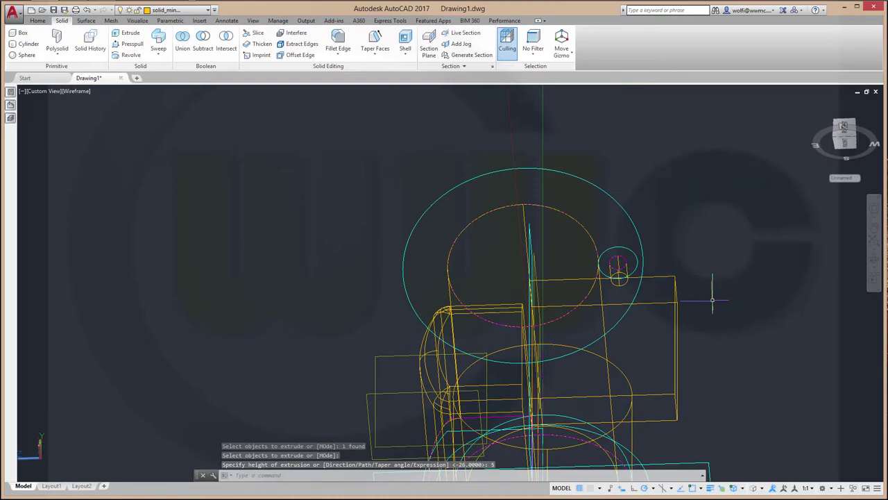
pyautogui.keyDown('shift'); pyautogui.moveTo(566, 145); pyautogui.dragTo(526, 357, button='middle'); pyautogui.keyUp('shift')
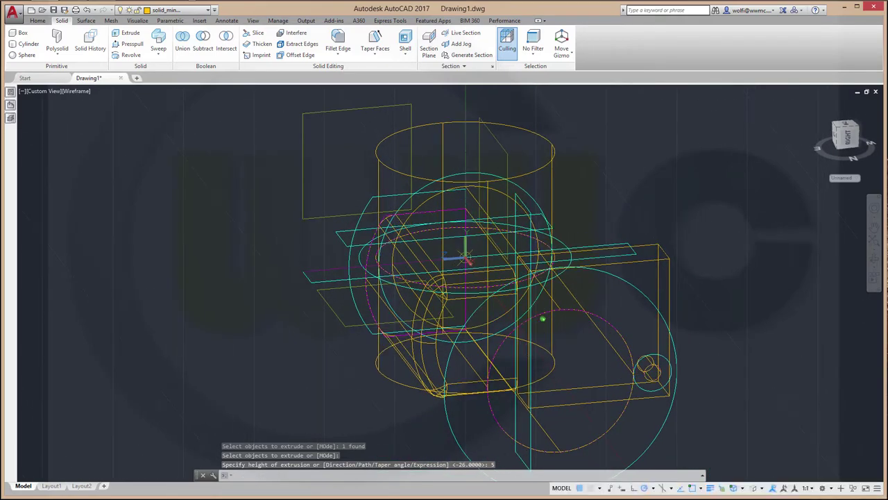
# Step: Rotate the UCS 90° about its Y axis
pyautogui.scroll(2, 443, 258)
pyautogui.scroll(2, 444, 258)
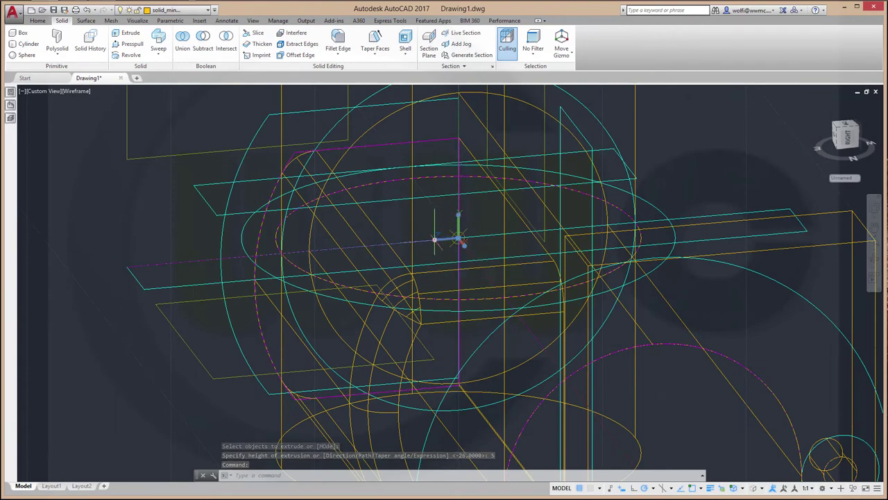
pyautogui.moveTo(435, 240)
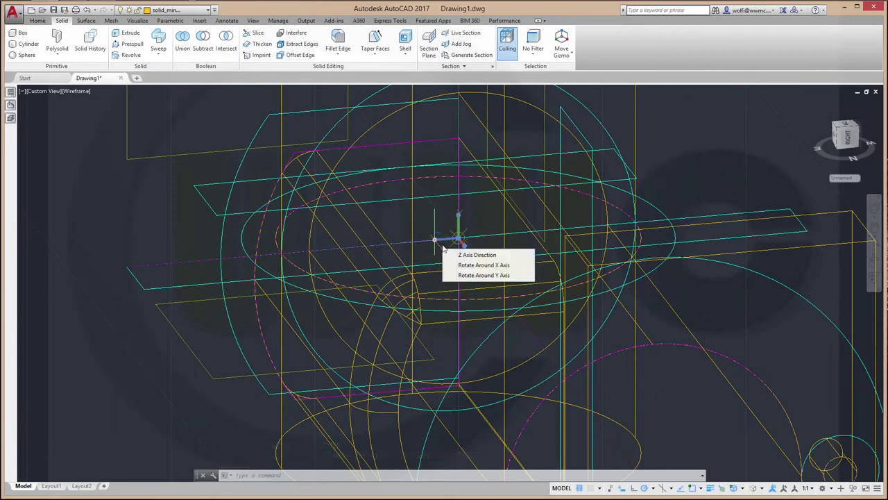
pyautogui.click(478, 274)
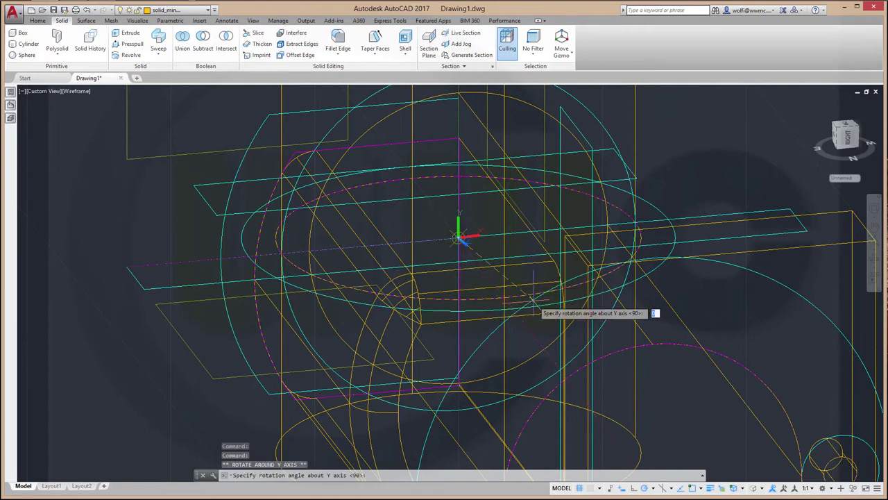
pyautogui.press('Return')
pyautogui.scroll(-4, 490, 282)
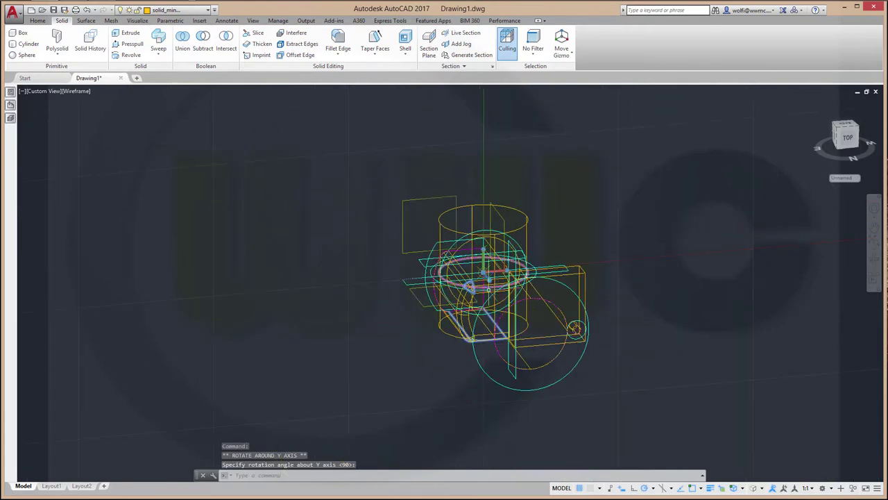
pyautogui.keyDown('shift'); pyautogui.moveTo(486, 278); pyautogui.dragTo(444, 284, button='middle'); pyautogui.keyUp('shift')
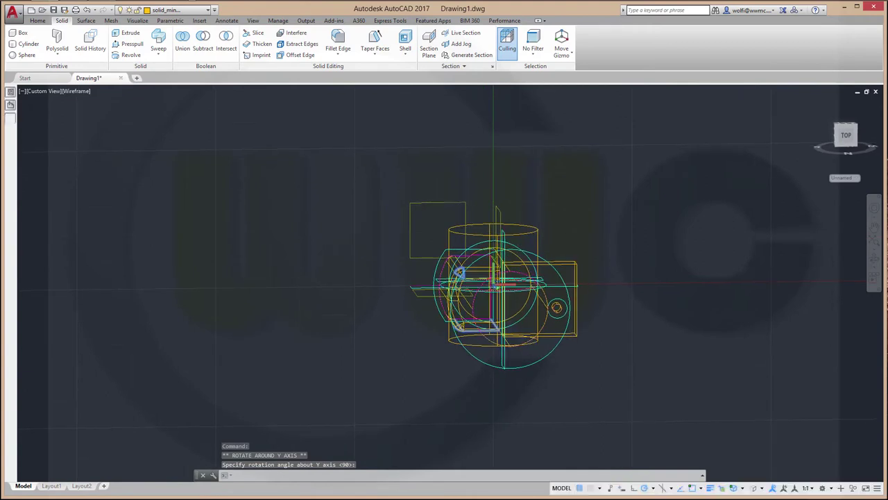
pyautogui.click(37, 20)
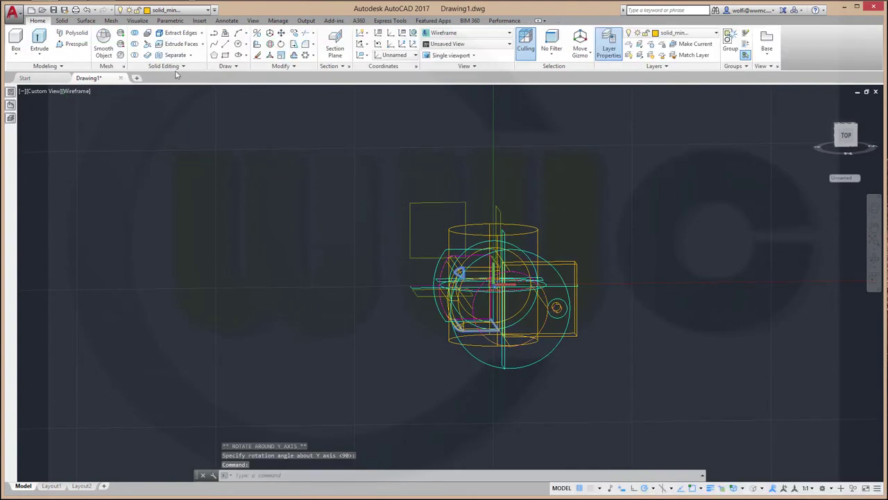
# Step: Polar-array the small bolt cylinder into 6 items around centre 0,0
pyautogui.click(306, 55)
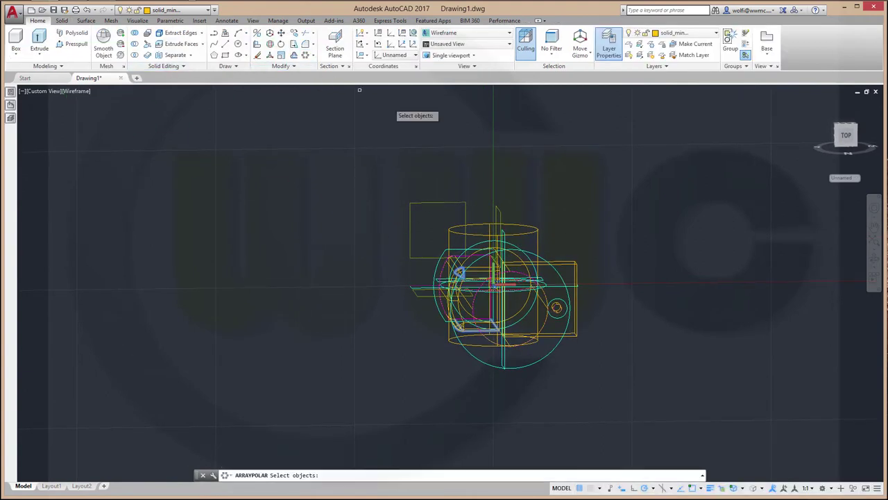
pyautogui.click(557, 307)
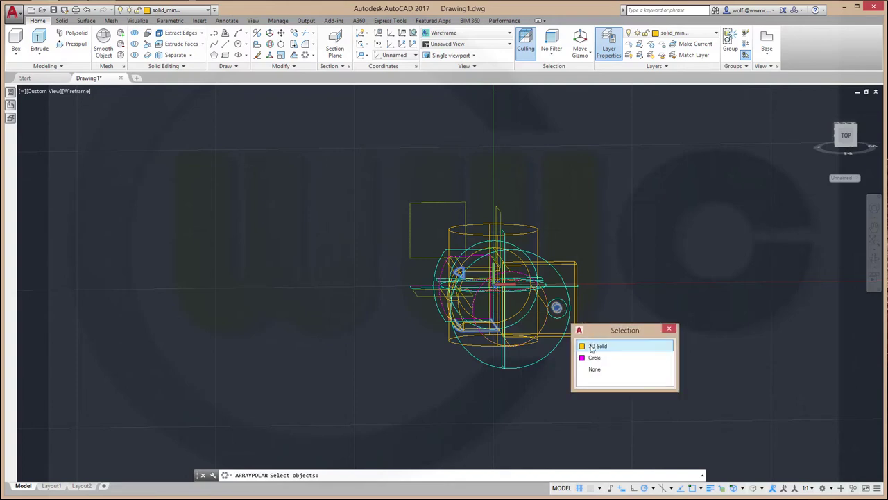
pyautogui.click(591, 347)
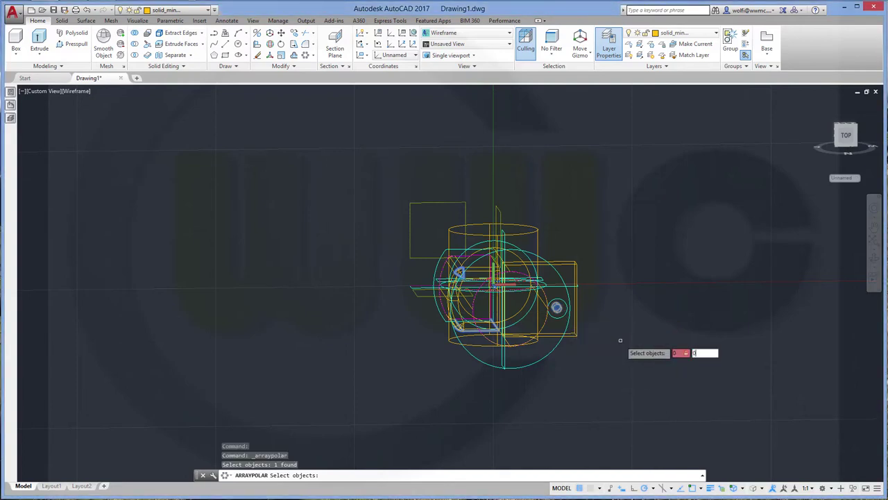
pyautogui.press('Return')
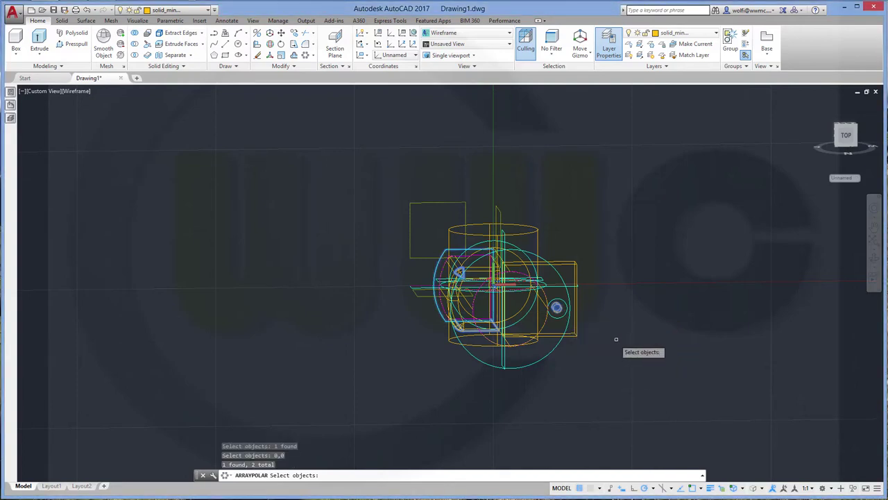
pyautogui.press('Return')
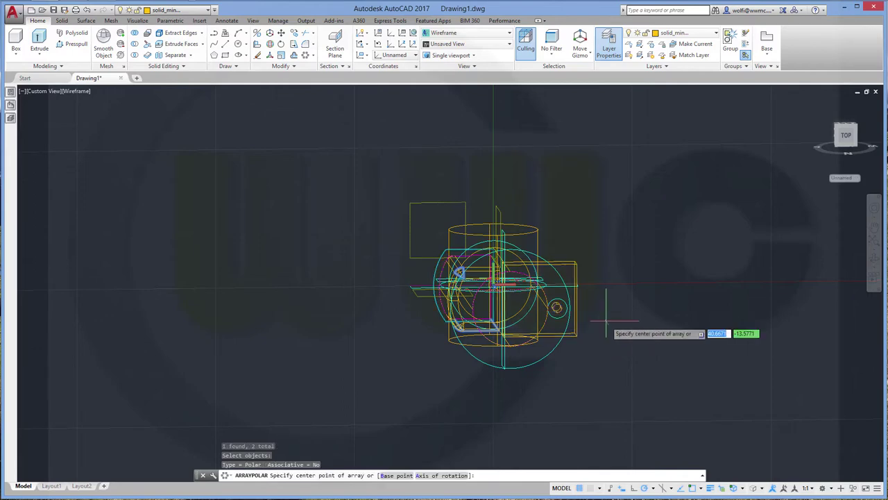
pyautogui.write('0')
pyautogui.press('Return')
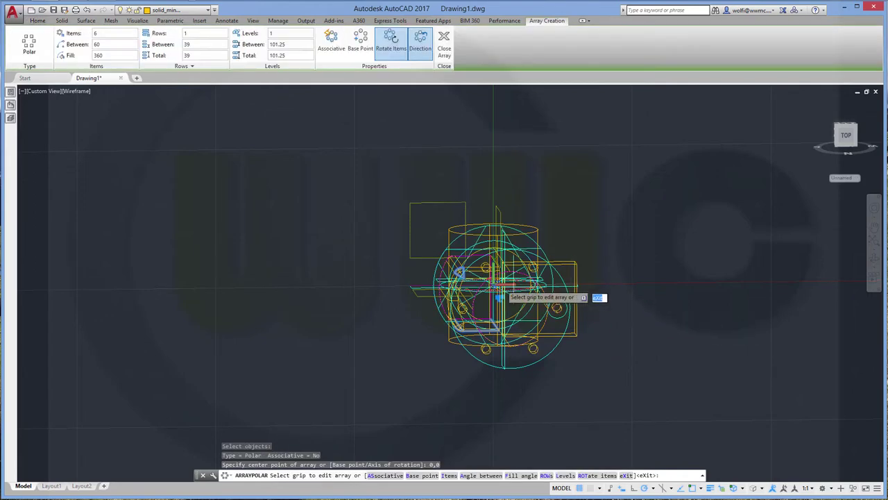
pyautogui.press('F8')
pyautogui.keyDown('shift'); pyautogui.moveTo(491, 221); pyautogui.dragTo(490, 162, button='middle'); pyautogui.keyUp('shift')
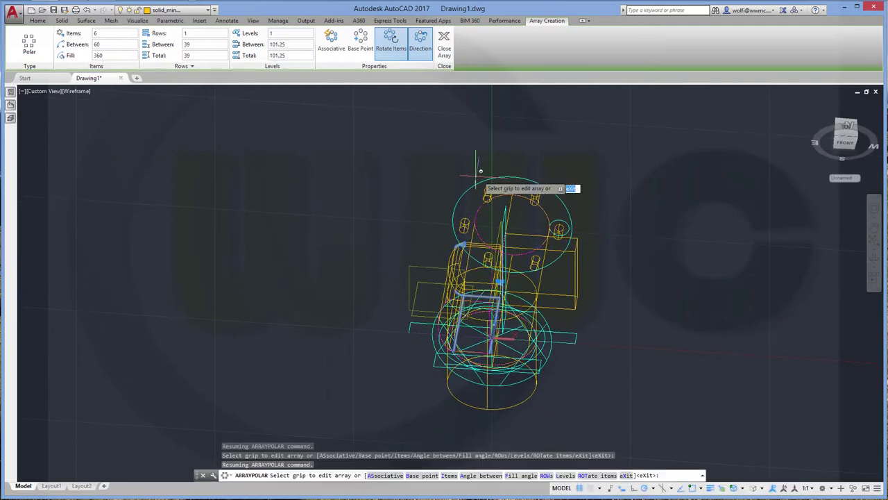
pyautogui.click(447, 48)
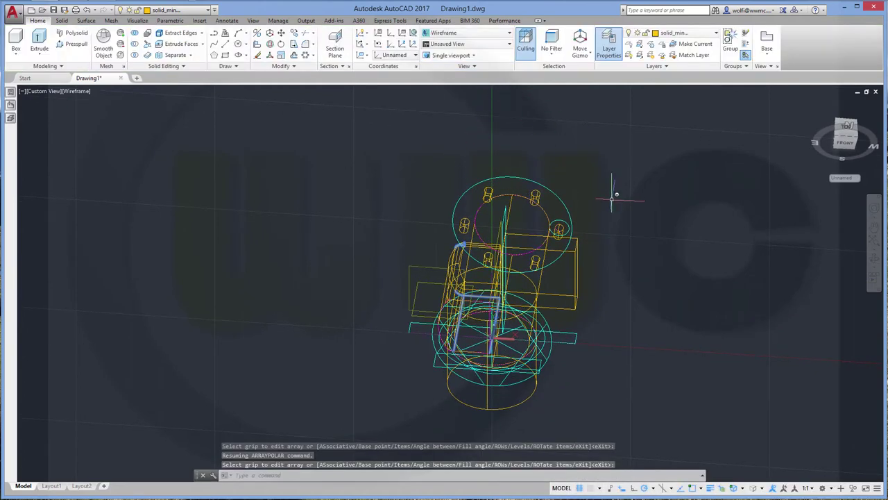
# Step: Delete the leftover duplicate bolt cylinder on the flange
pyautogui.scroll(3, 550, 257)
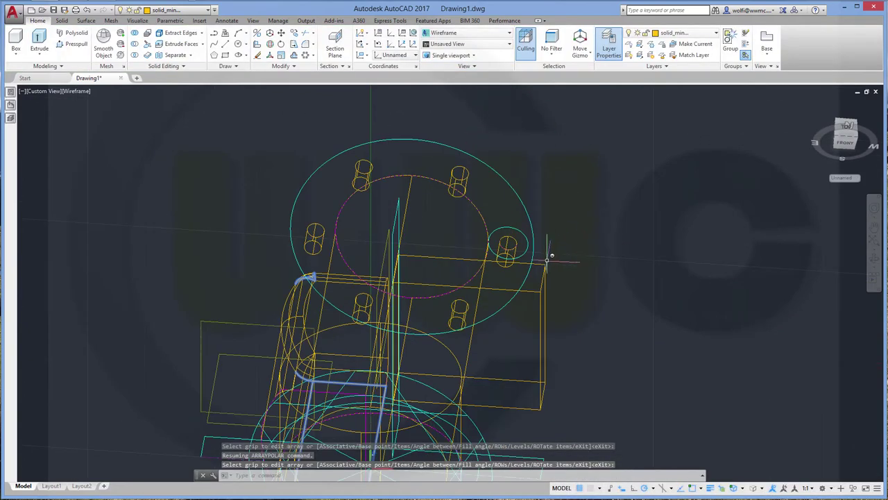
pyautogui.click(515, 245)
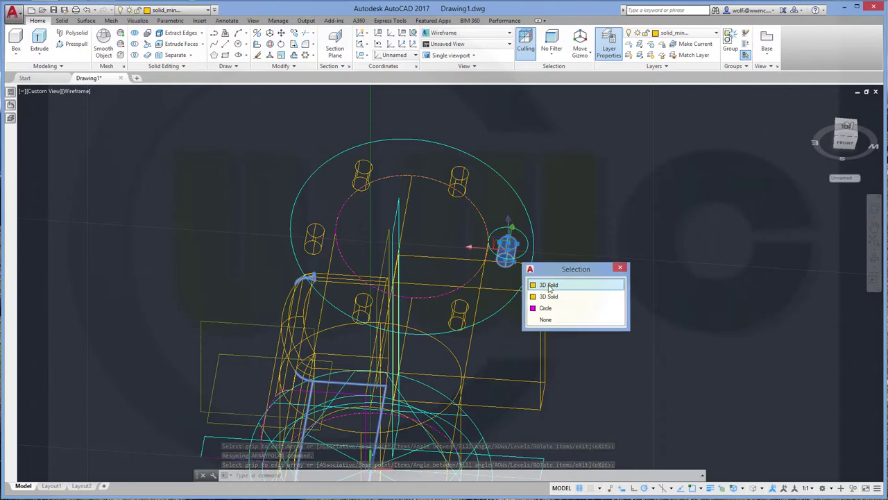
pyautogui.click(549, 285)
pyautogui.press('Delete')
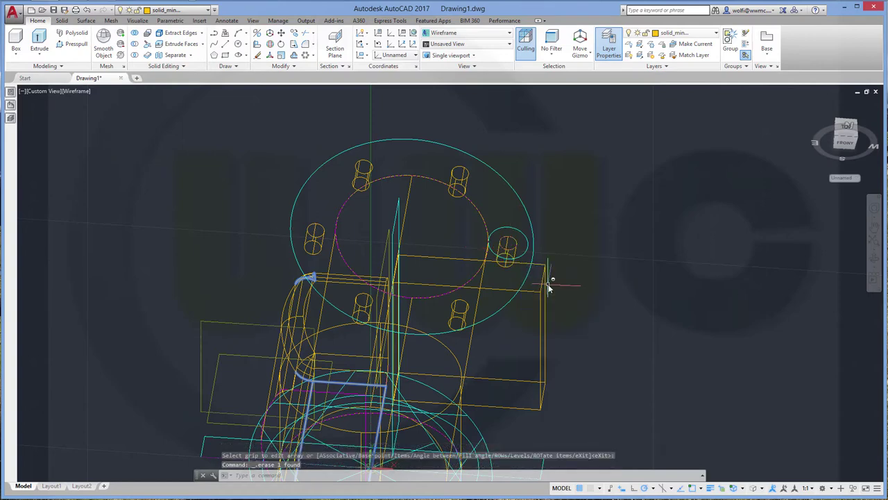
pyautogui.keyDown('shift'); pyautogui.moveTo(507, 353); pyautogui.dragTo(501, 283, button='middle'); pyautogui.keyUp('shift')
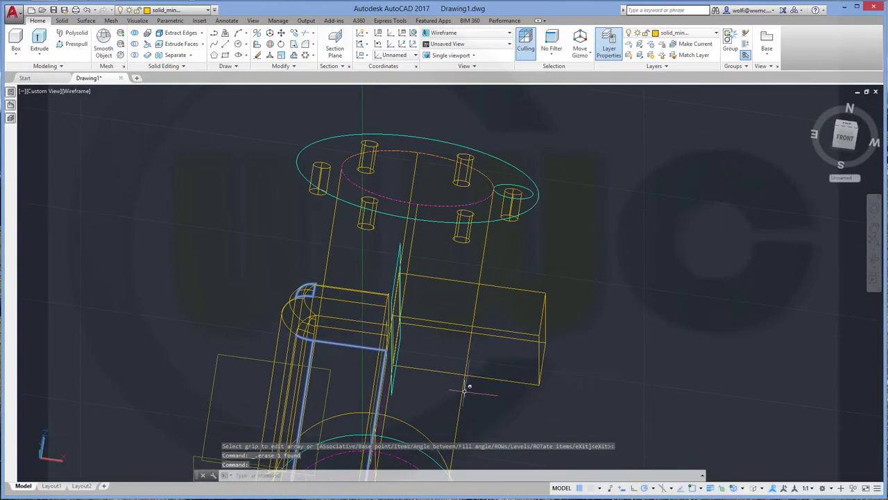
pyautogui.scroll(4, 465, 383)
pyautogui.scroll(-5, 470, 386)
pyautogui.moveTo(469, 386)
pyautogui.keyDown('shift'); pyautogui.mouseDown(button='middle')
pyautogui.moveTo(534, 247)
pyautogui.moveTo(545, 314)
pyautogui.mouseUp(button='middle'); pyautogui.keyUp('shift')
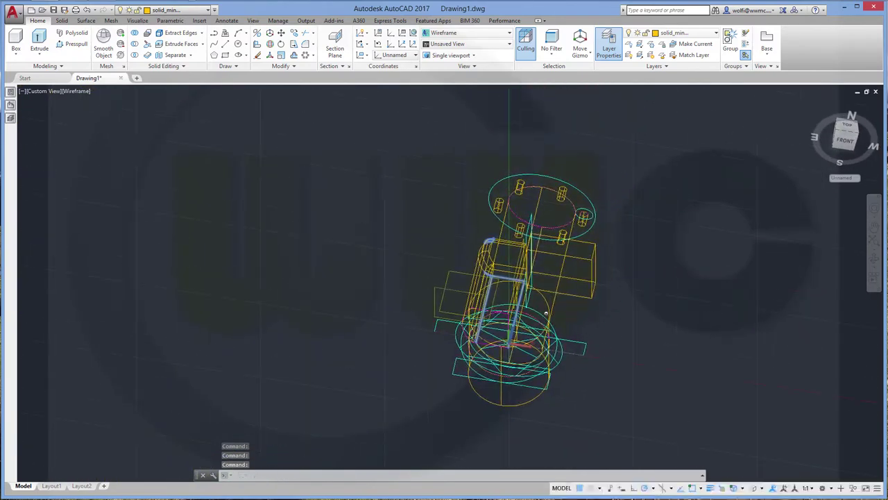
# Step: Turn the solid_plus layer back on so the blue finned cylinder shows
pyautogui.click(205, 10)
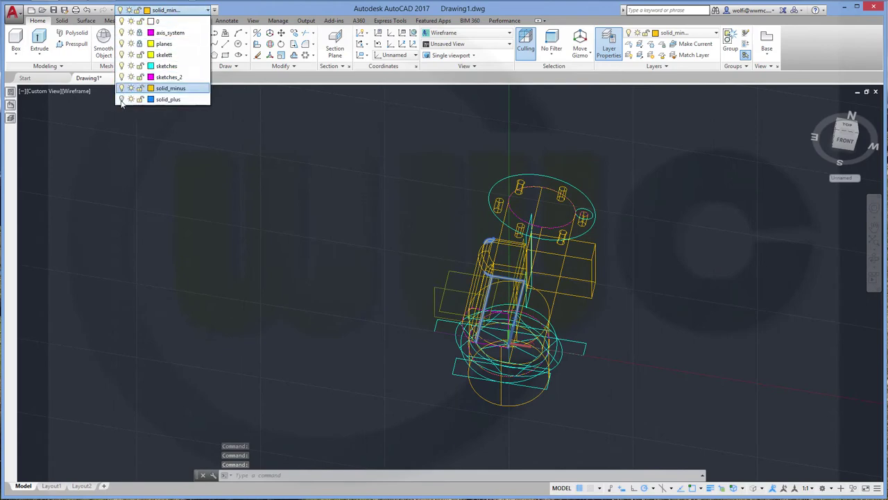
pyautogui.click(122, 100)
pyautogui.keyDown('shift'); pyautogui.moveTo(459, 234); pyautogui.dragTo(402, 186, button='middle'); pyautogui.keyUp('shift')
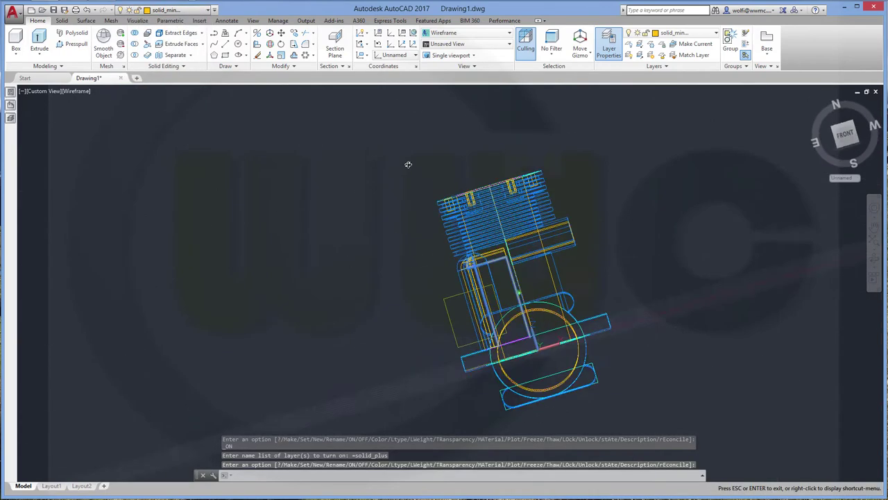
pyautogui.click(207, 11)
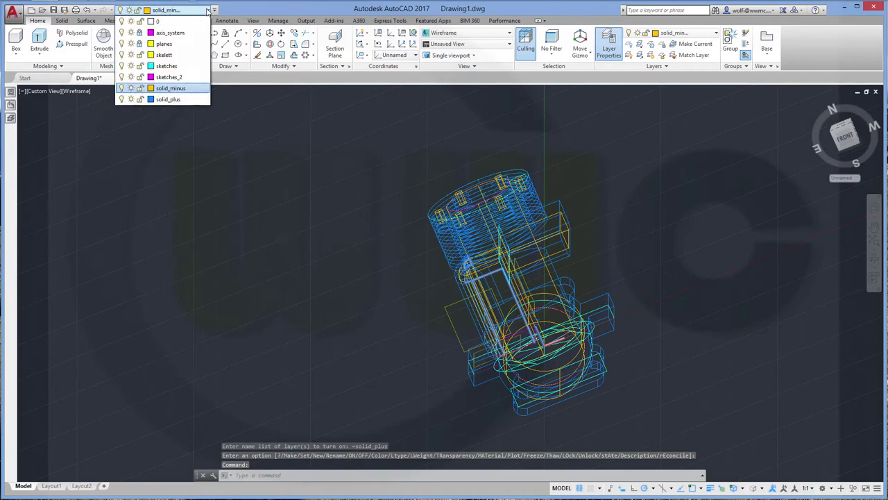
pyautogui.click(83, 92)
# Step: Switch to the X-Ray visual style and orbit to inspect the model
pyautogui.click(81, 92)
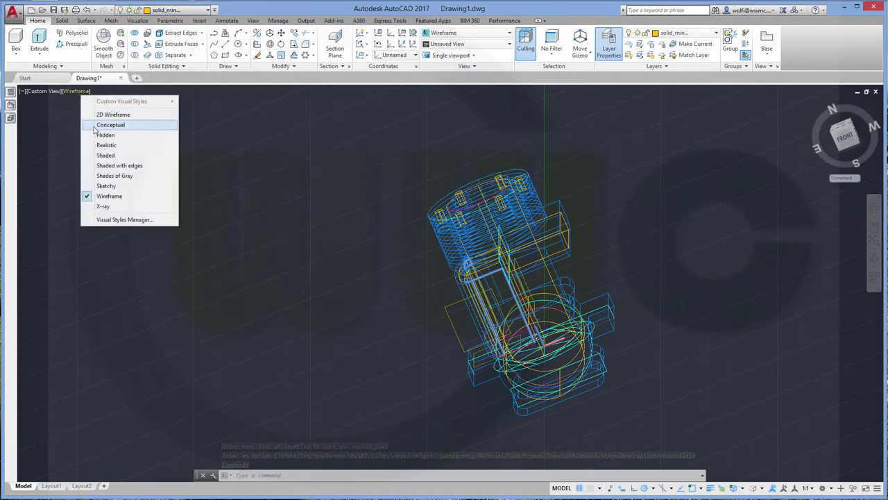
pyautogui.click(111, 207)
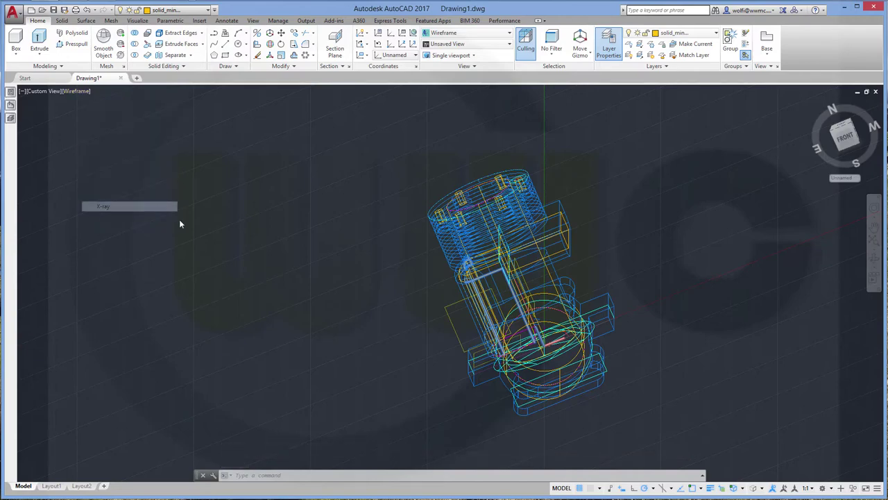
pyautogui.moveTo(338, 274)
pyautogui.keyDown('shift'); pyautogui.mouseDown(button='middle')
pyautogui.moveTo(464, 296)
pyautogui.moveTo(625, 387)
pyautogui.moveTo(500, 232)
pyautogui.mouseUp(button='middle'); pyautogui.keyUp('shift')
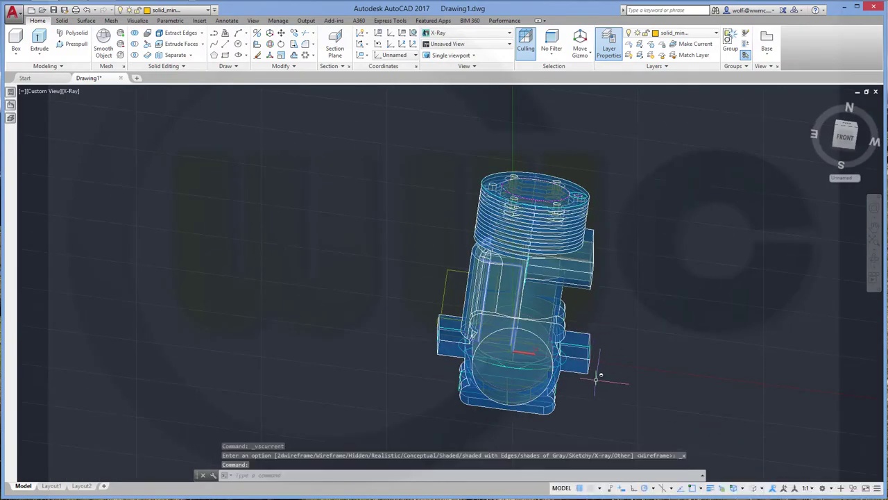
pyautogui.scroll(3, 597, 379)
pyautogui.scroll(-2, 594, 371)
pyautogui.moveTo(593, 372)
pyautogui.keyDown('shift'); pyautogui.mouseDown(button='middle')
pyautogui.moveTo(520, 362)
pyautogui.moveTo(530, 344)
pyautogui.mouseUp(button='middle'); pyautogui.keyUp('shift')
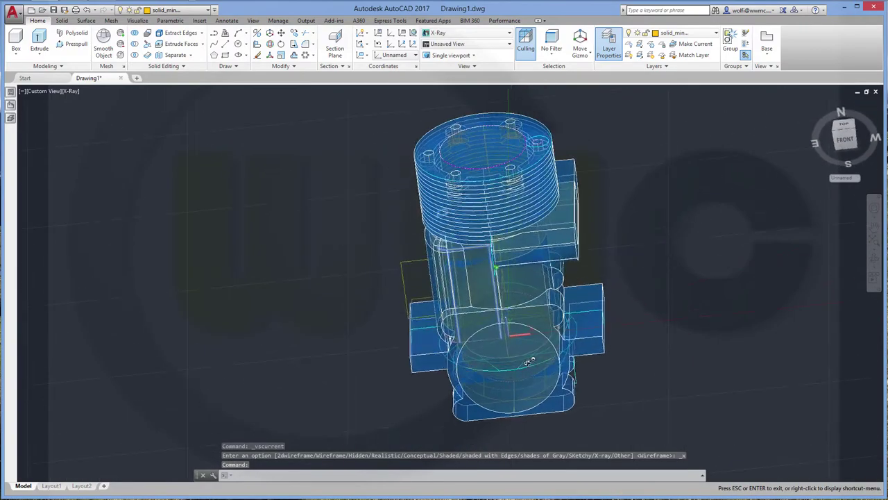
# Step: Cancel closing Drawing1 and return to the Wireframe visual style
pyautogui.click(121, 78)
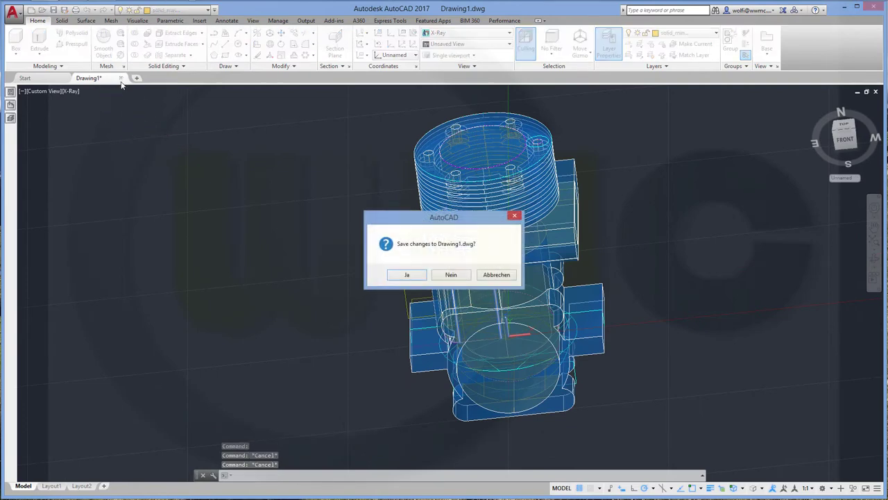
pyautogui.click(495, 274)
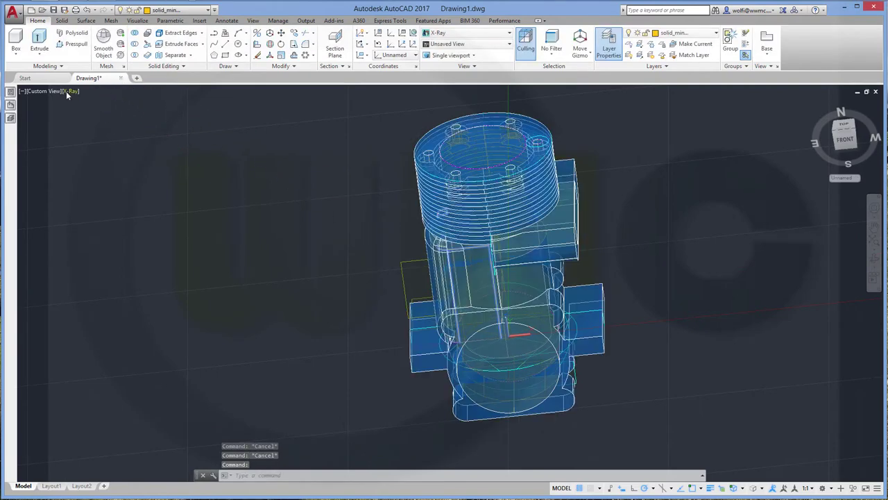
pyautogui.click(67, 92)
pyautogui.click(95, 196)
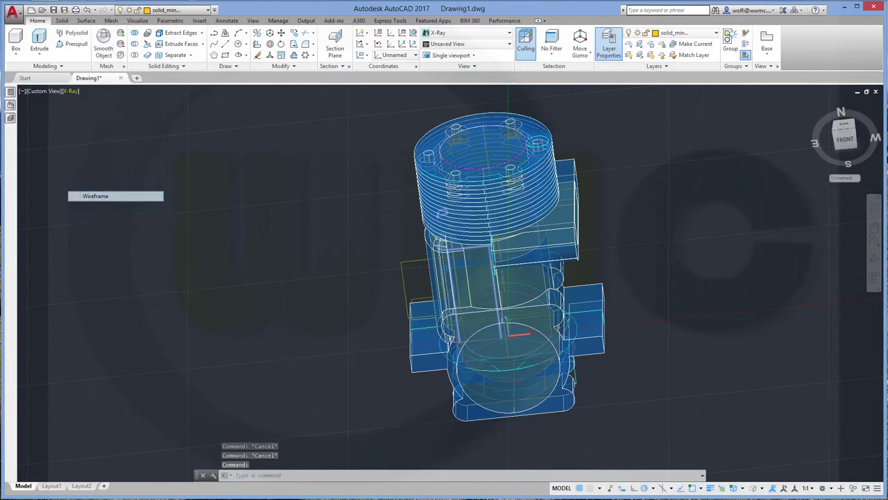
pyautogui.moveTo(332, 279)
pyautogui.keyDown('shift'); pyautogui.mouseDown(button='middle')
pyautogui.moveTo(337, 248)
pyautogui.moveTo(356, 236)
pyautogui.moveTo(323, 280)
pyautogui.moveTo(320, 310)
pyautogui.moveTo(329, 329)
pyautogui.moveTo(336, 326)
pyautogui.moveTo(313, 264)
pyautogui.mouseUp(button='middle'); pyautogui.keyUp('shift')
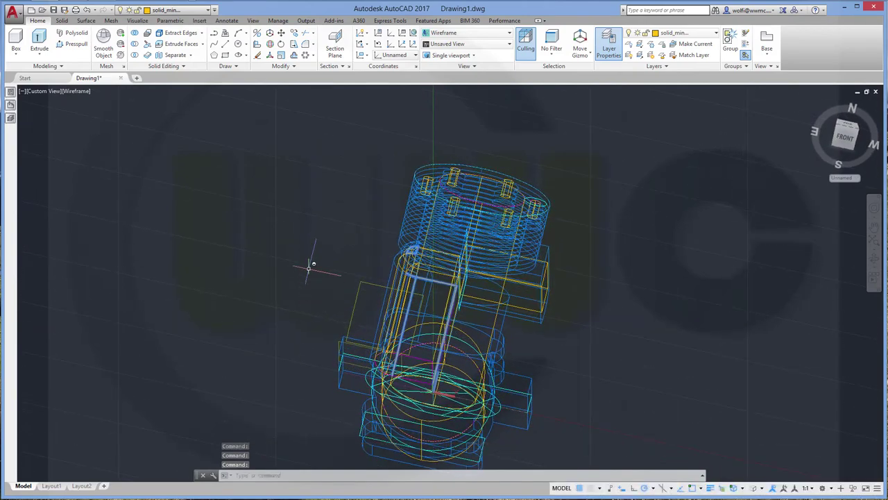
# Step: Subtract from the main solid, selecting the bolt pins and the central bore cylinder
pyautogui.click(135, 45)
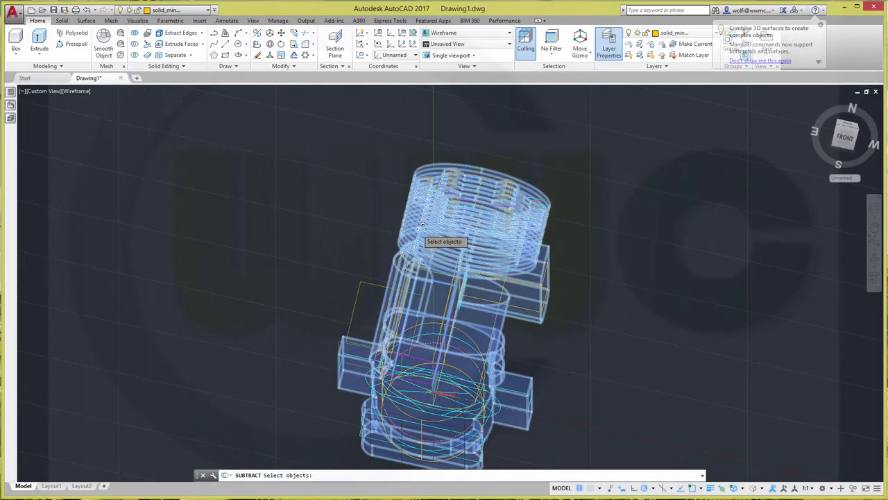
pyautogui.click(426, 239)
pyautogui.press('Return')
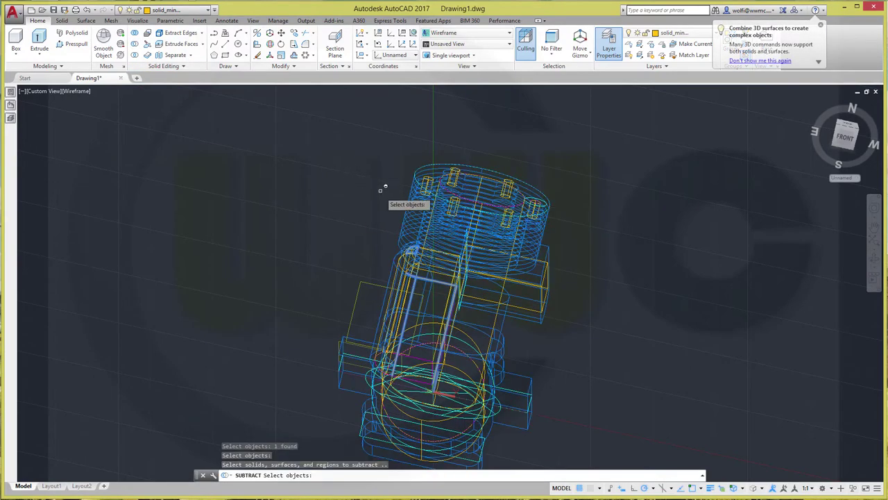
pyautogui.scroll(3, 381, 189)
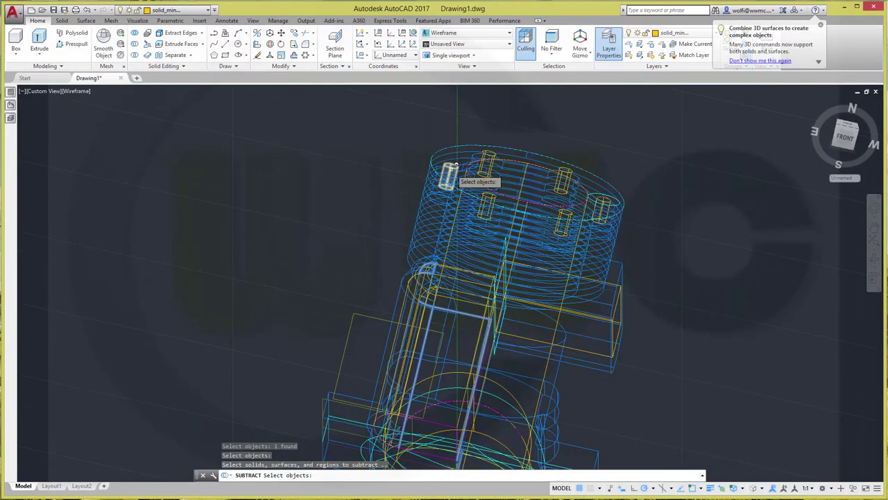
pyautogui.click(456, 165)
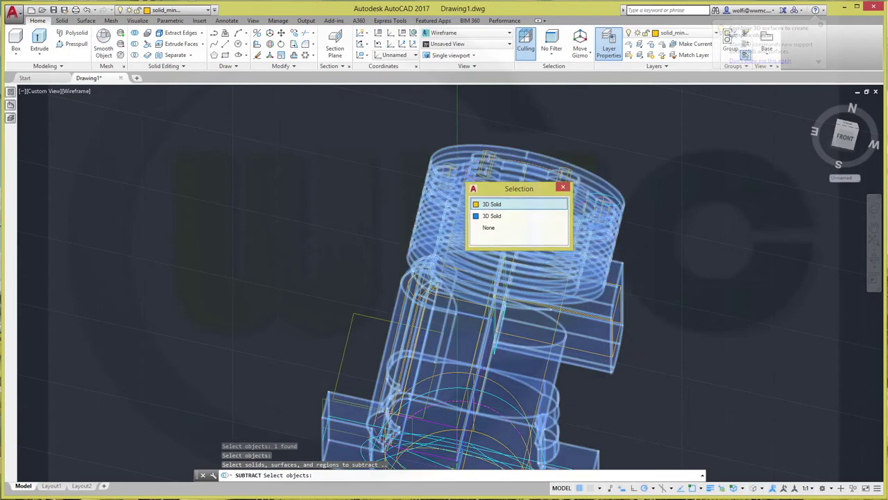
pyautogui.click(491, 204)
pyautogui.scroll(5, 510, 179)
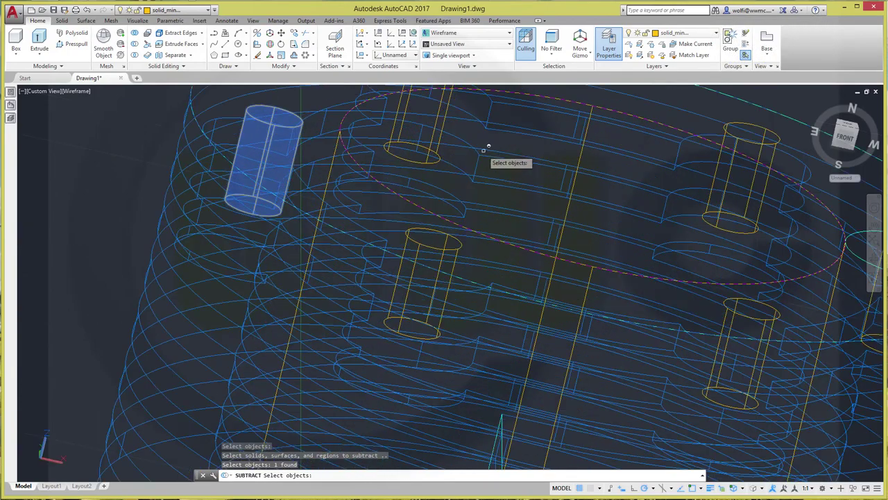
pyautogui.click(446, 133)
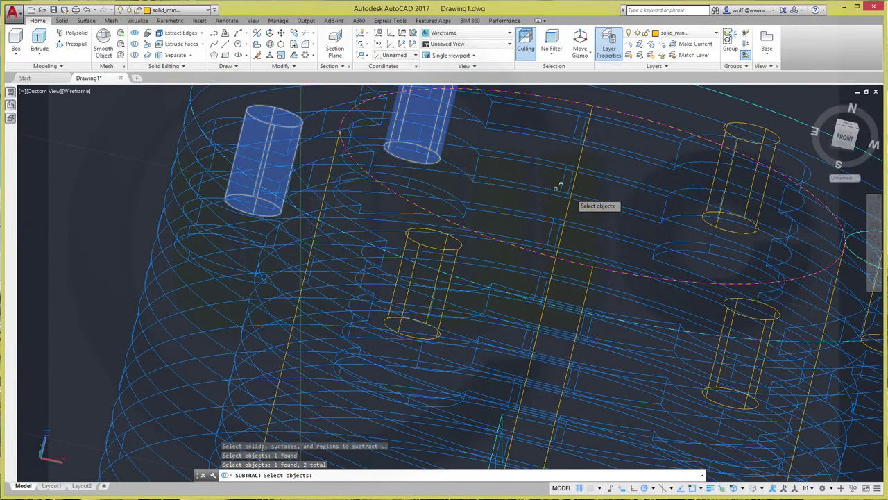
pyautogui.click(725, 201)
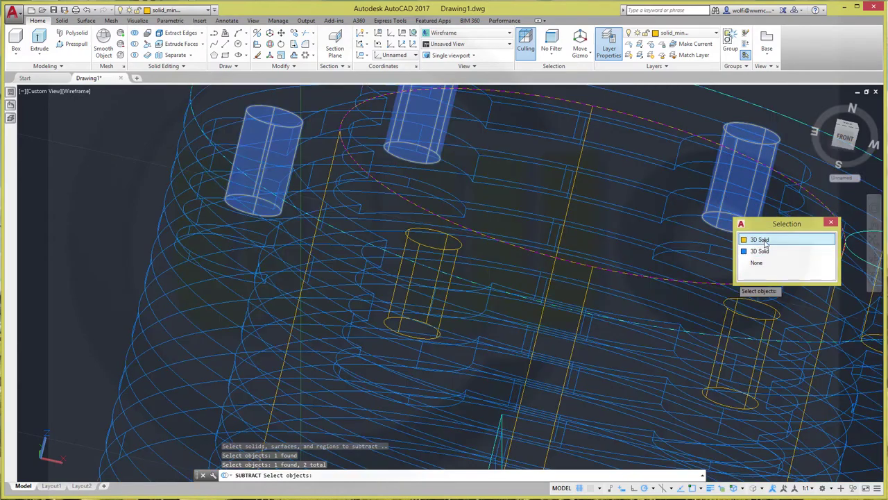
pyautogui.click(764, 240)
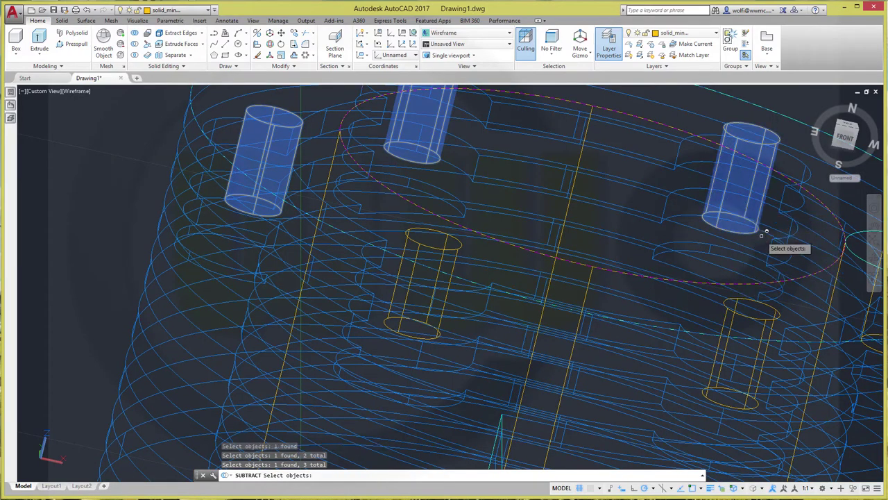
pyautogui.click(721, 317)
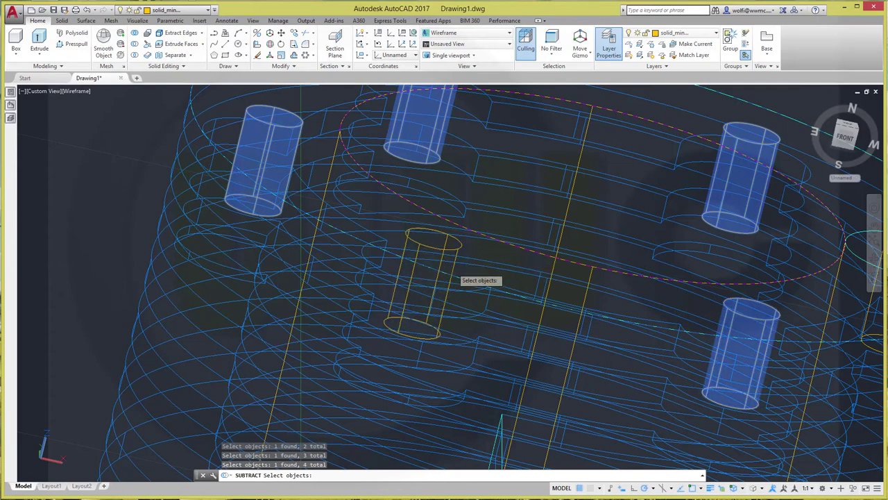
pyautogui.click(452, 267)
pyautogui.keyDown('shift'); pyautogui.moveTo(690, 298); pyautogui.dragTo(490, 296, button='middle'); pyautogui.keyUp('shift')
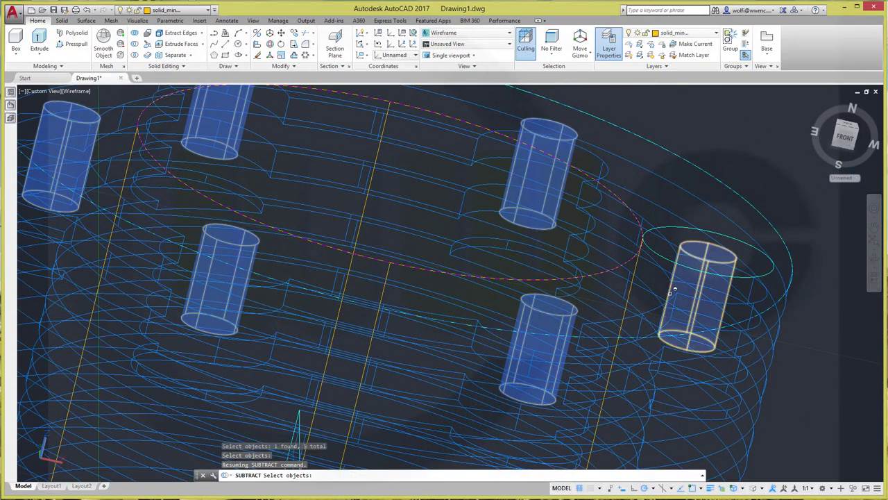
pyautogui.click(674, 289)
pyautogui.click(630, 316)
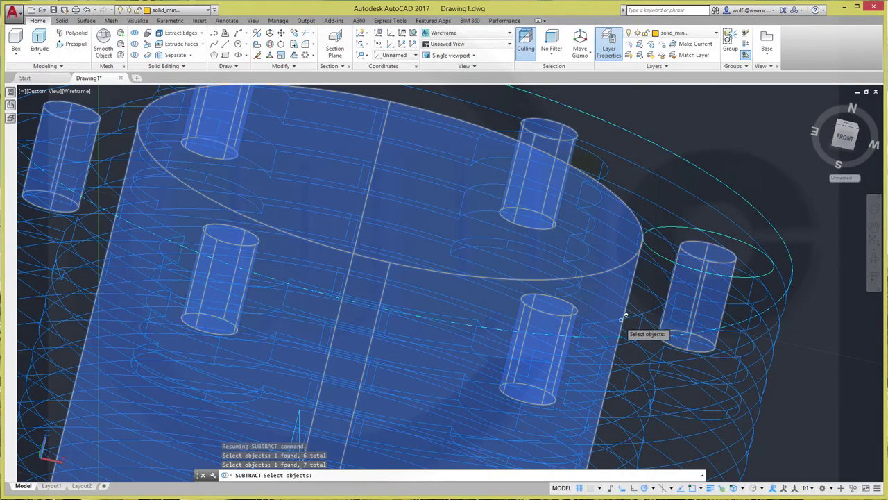
# Step: Add the remaining crankcase-side cutting solids and complete the subtraction
pyautogui.moveTo(625, 316)
pyautogui.keyDown('shift'); pyautogui.mouseDown(button='middle')
pyautogui.moveTo(573, 283)
pyautogui.moveTo(614, 298)
pyautogui.mouseUp(button='middle'); pyautogui.keyUp('shift')
pyautogui.moveTo(410, 425); pyautogui.dragTo(609, 220, button='middle')
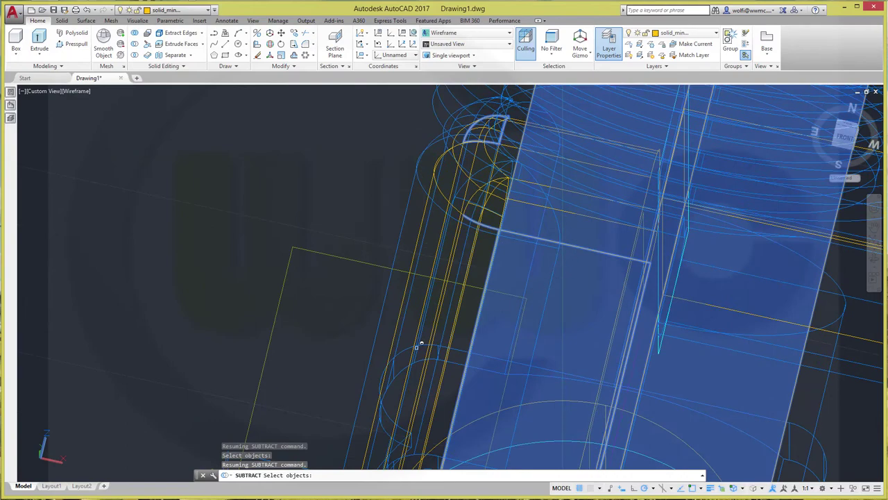
pyautogui.scroll(2, 421, 344)
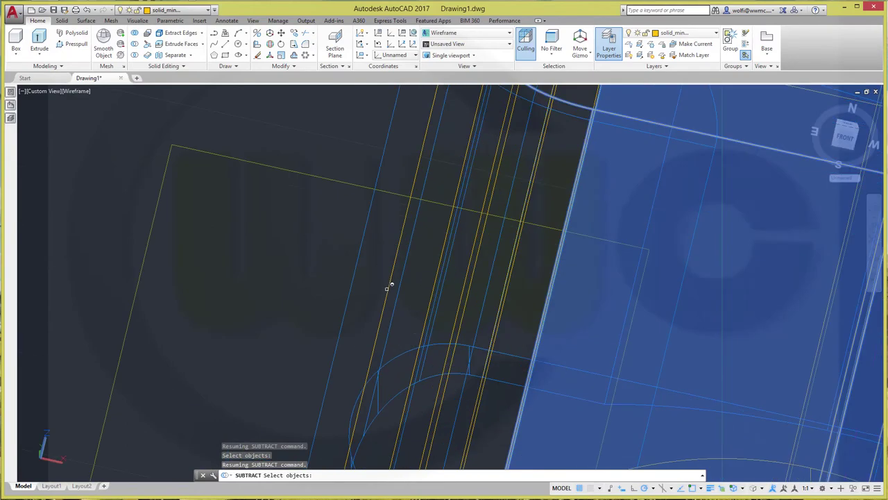
pyautogui.scroll(-3, 396, 283)
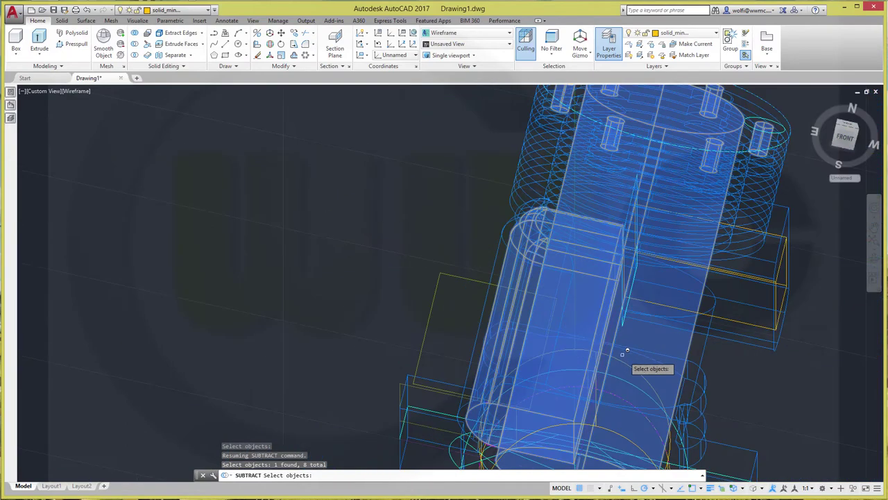
pyautogui.click(807, 309)
pyautogui.click(808, 309)
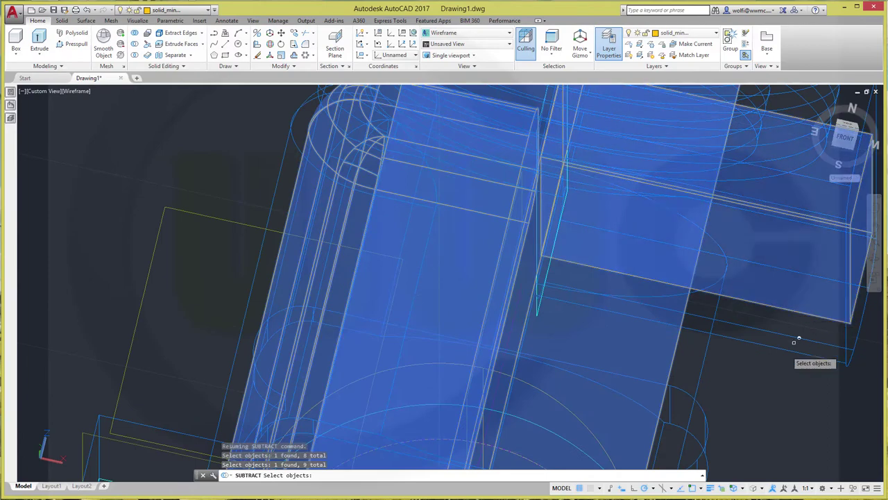
pyautogui.scroll(2, 714, 407)
pyautogui.scroll(-4, 687, 417)
pyautogui.moveTo(553, 161); pyautogui.dragTo(571, 149, button='middle')
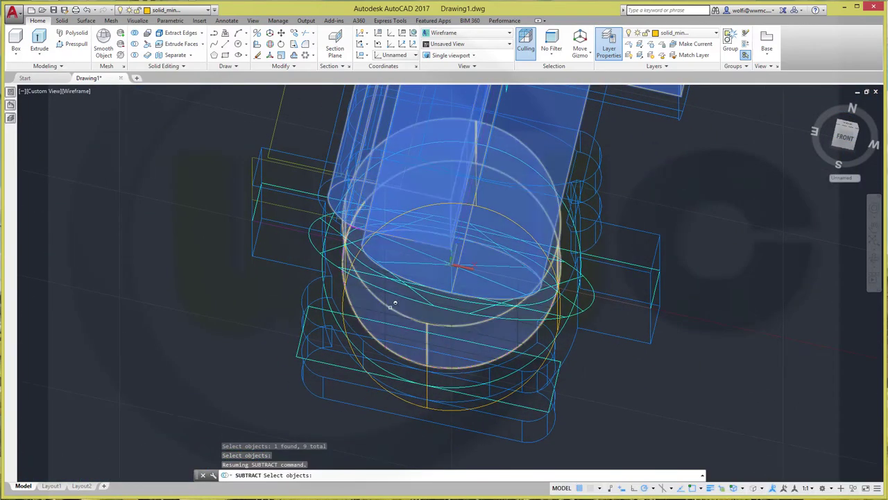
pyautogui.click(394, 303)
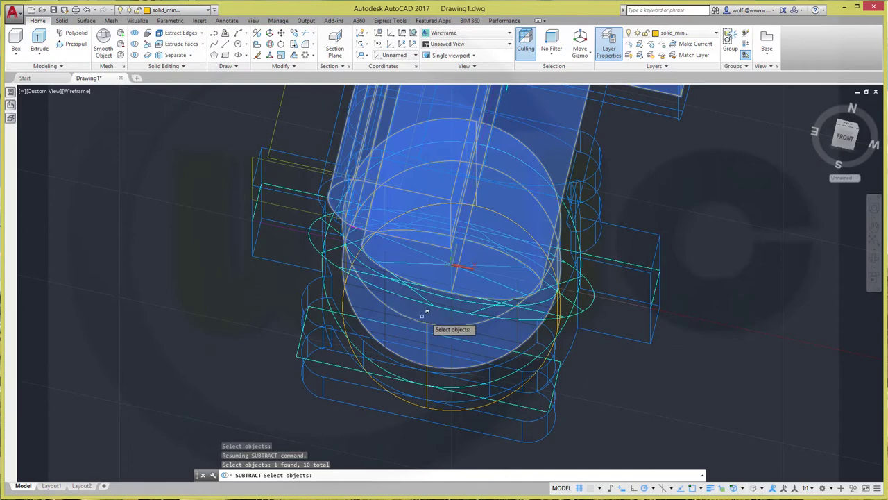
pyautogui.click(492, 401)
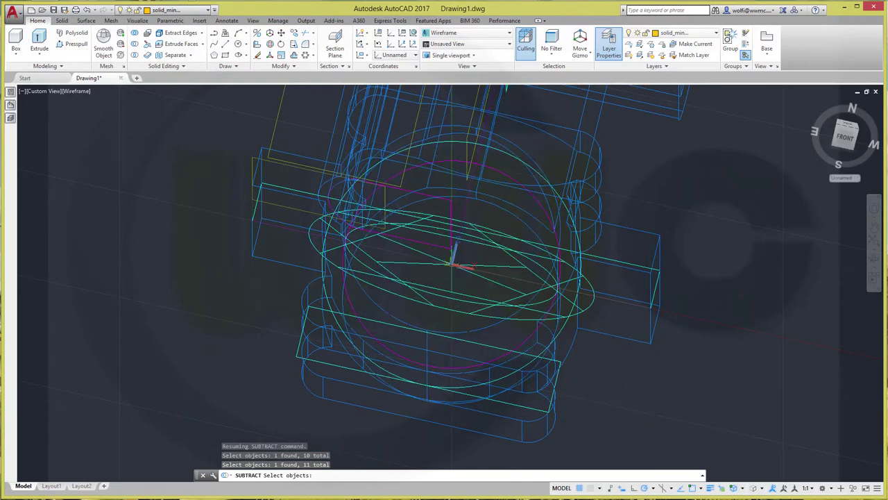
pyautogui.press('Return')
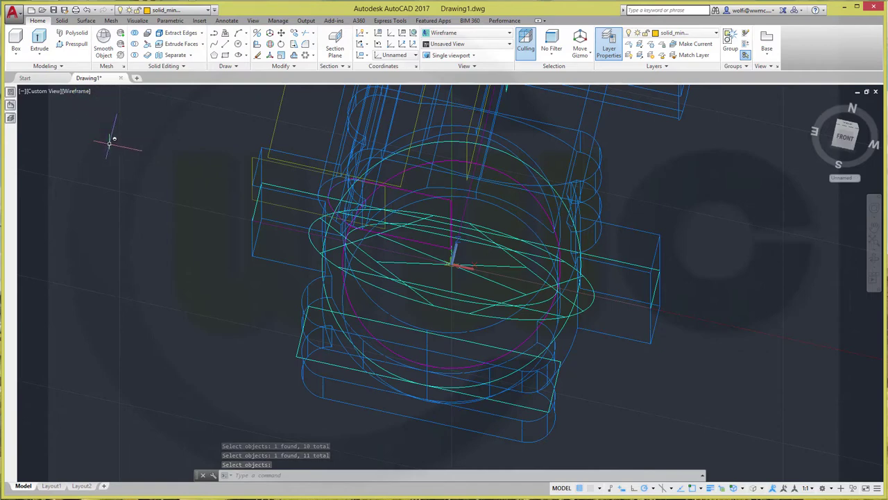
pyautogui.press('Escape')
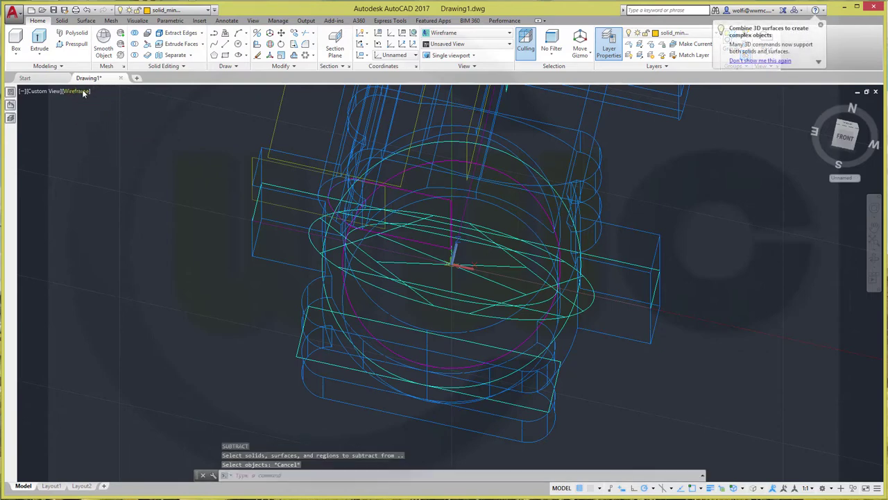
# Step: Switch to the Realistic visual style to view the shaded result
pyautogui.click(82, 90)
pyautogui.click(116, 145)
pyautogui.moveTo(358, 215)
pyautogui.keyDown('shift'); pyautogui.mouseDown(button='middle')
pyautogui.moveTo(372, 298)
pyautogui.moveTo(317, 373)
pyautogui.moveTo(363, 373)
pyautogui.moveTo(446, 347)
pyautogui.moveTo(474, 291)
pyautogui.moveTo(587, 293)
pyautogui.moveTo(605, 400)
pyautogui.moveTo(510, 194)
pyautogui.moveTo(509, 305)
pyautogui.moveTo(454, 254)
pyautogui.moveTo(469, 259)
pyautogui.mouseUp(button='middle'); pyautogui.keyUp('shift')
pyautogui.scroll(3, 372, 299)
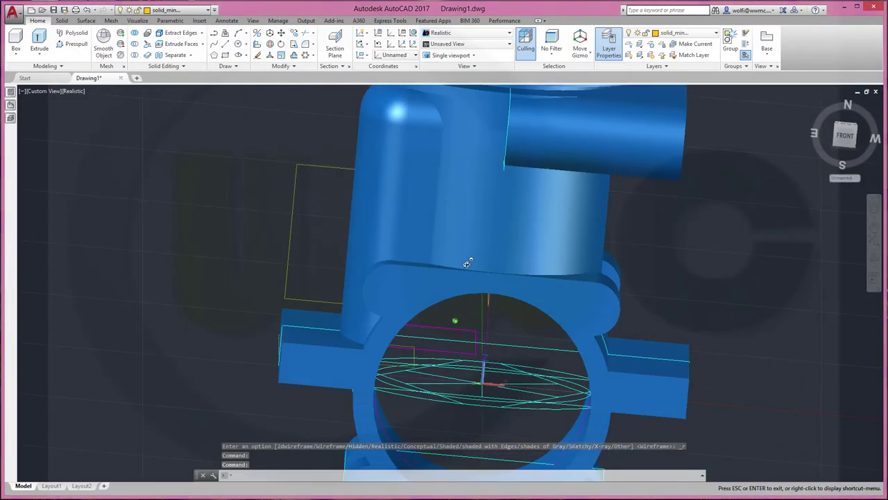
# Step: Turn off the sketches layer and orbit to view the bore from below
pyautogui.click(207, 11)
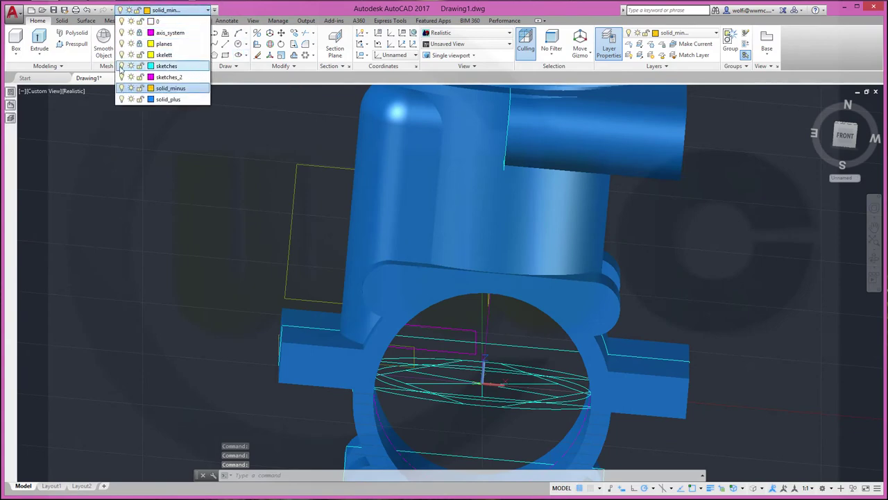
pyautogui.click(122, 66)
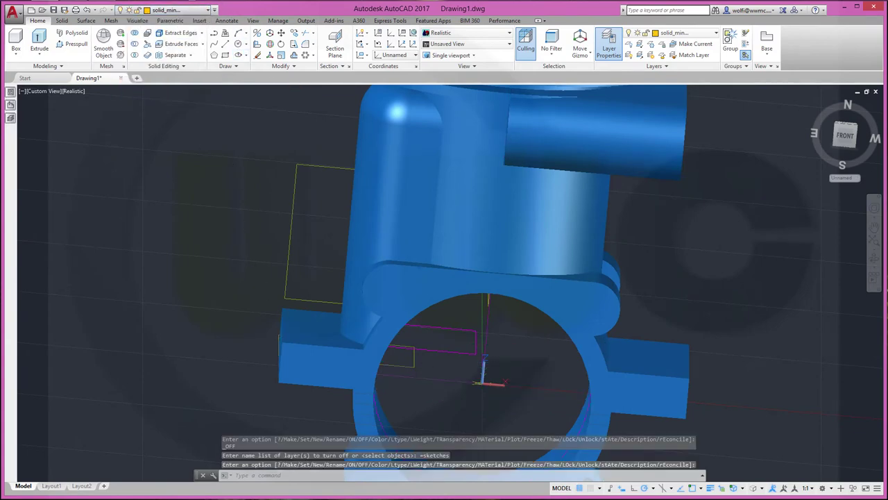
pyautogui.moveTo(387, 271)
pyautogui.keyDown('shift'); pyautogui.mouseDown(button='middle')
pyautogui.moveTo(276, 276)
pyautogui.moveTo(275, 294)
pyautogui.mouseUp(button='middle'); pyautogui.keyUp('shift')
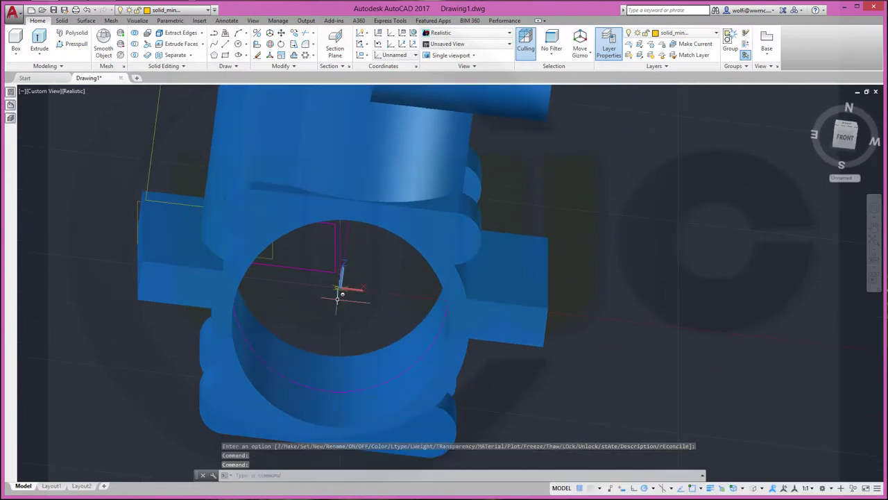
# Step: Choose Move and Align from the UCS icon's grip menu
pyautogui.click(859, 180)
pyautogui.click(840, 208)
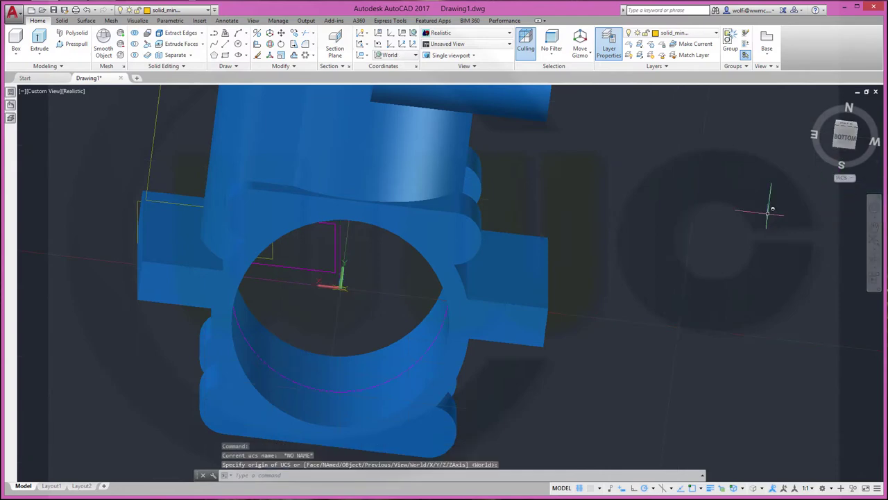
pyautogui.moveTo(517, 372)
pyautogui.keyDown('shift'); pyautogui.mouseDown(button='middle')
pyautogui.moveTo(545, 313)
pyautogui.moveTo(543, 341)
pyautogui.mouseUp(button='middle'); pyautogui.keyUp('shift')
pyautogui.press('Escape')
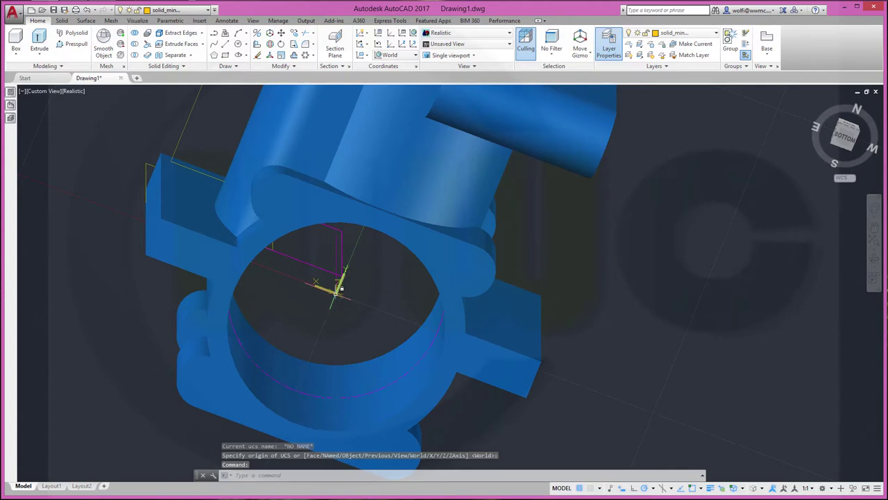
pyautogui.click(335, 284)
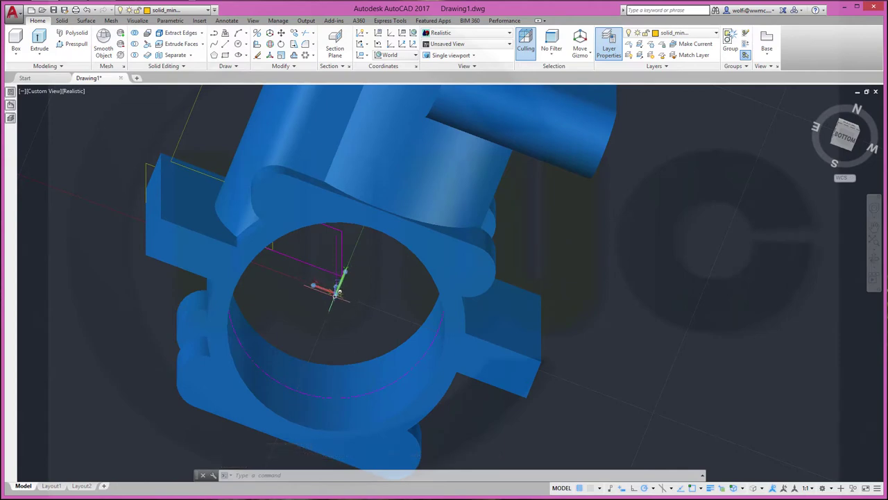
pyautogui.click(337, 290)
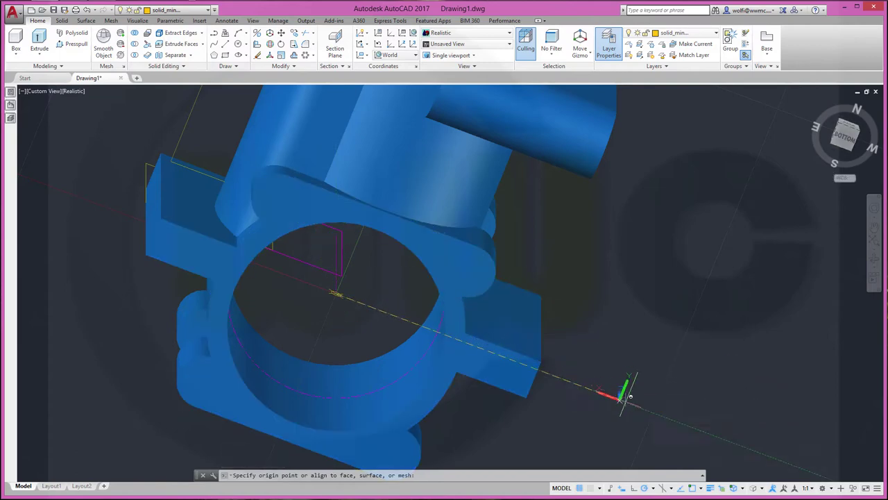
# Step: Cancel pending commands, orbit to the front, and snap the UCS origin to the lug's centre
pyautogui.click(743, 488)
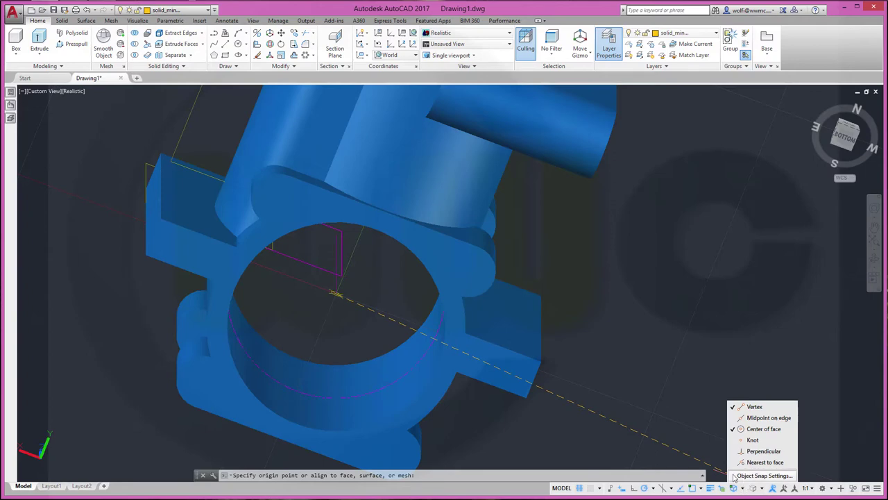
pyautogui.press('Escape')
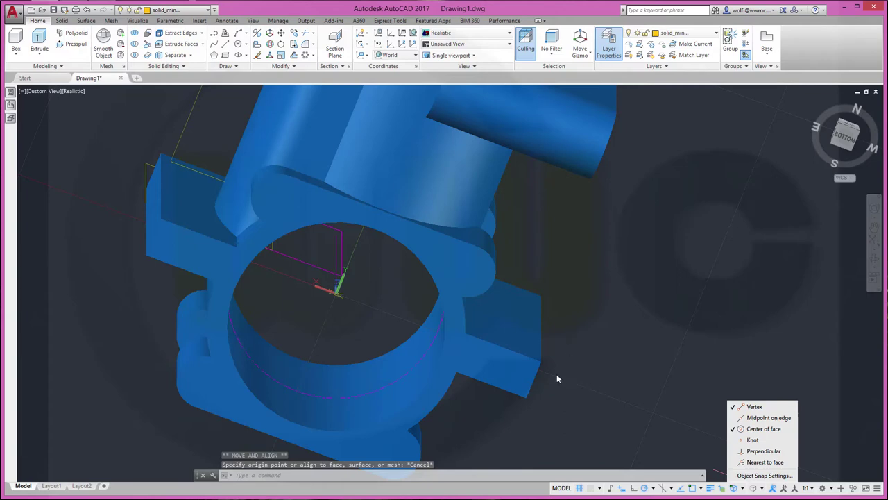
pyautogui.press('Escape')
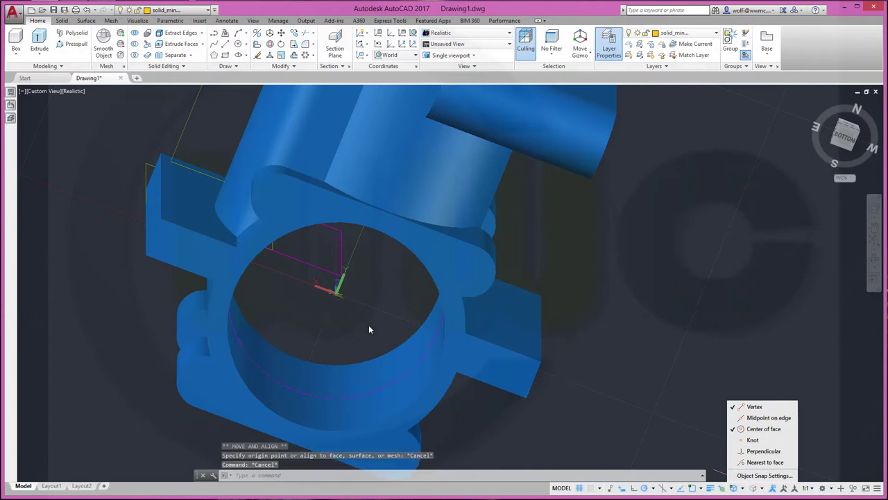
pyautogui.press('Escape')
pyautogui.press('Escape')
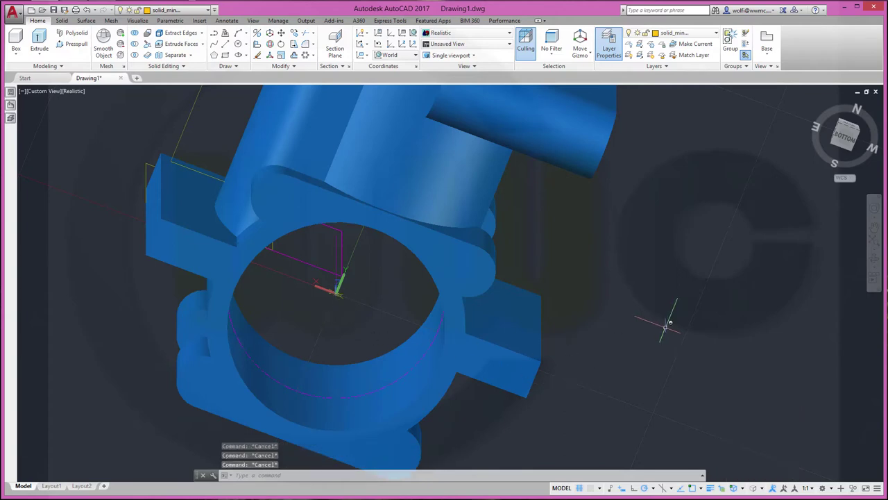
pyautogui.moveTo(251, 306)
pyautogui.keyDown('shift'); pyautogui.mouseDown(button='middle')
pyautogui.moveTo(537, 396)
pyautogui.moveTo(253, 418)
pyautogui.mouseUp(button='middle'); pyautogui.keyUp('shift')
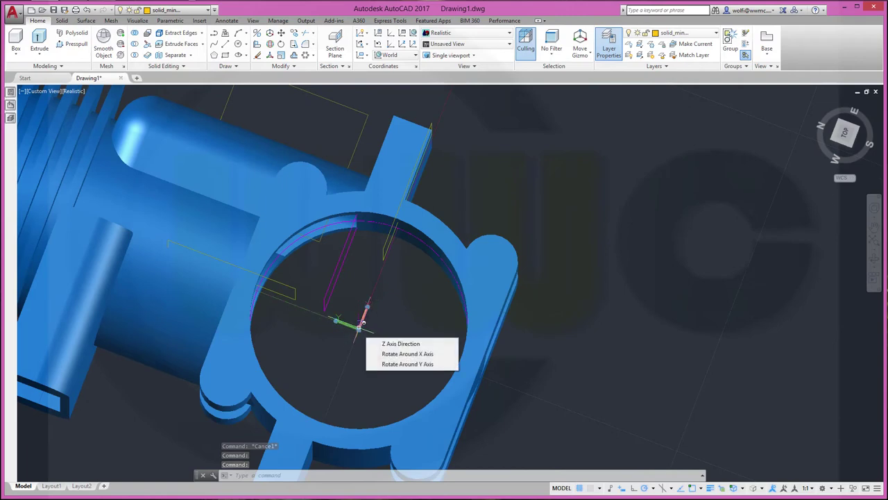
pyautogui.click(359, 332)
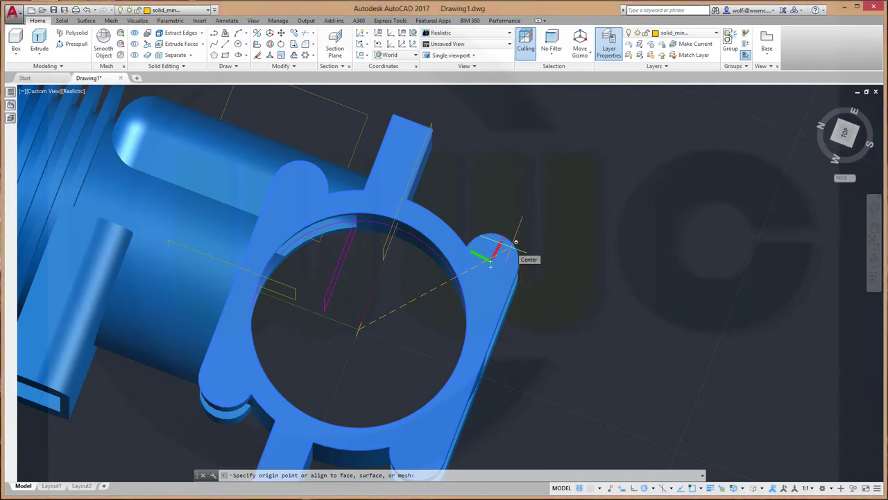
pyautogui.moveTo(511, 242)
pyautogui.keyDown('shift'); pyautogui.mouseDown(button='middle')
pyautogui.moveTo(536, 260)
pyautogui.moveTo(531, 246)
pyautogui.moveTo(529, 301)
pyautogui.mouseUp(button='middle'); pyautogui.keyUp('shift')
pyautogui.press('Escape')
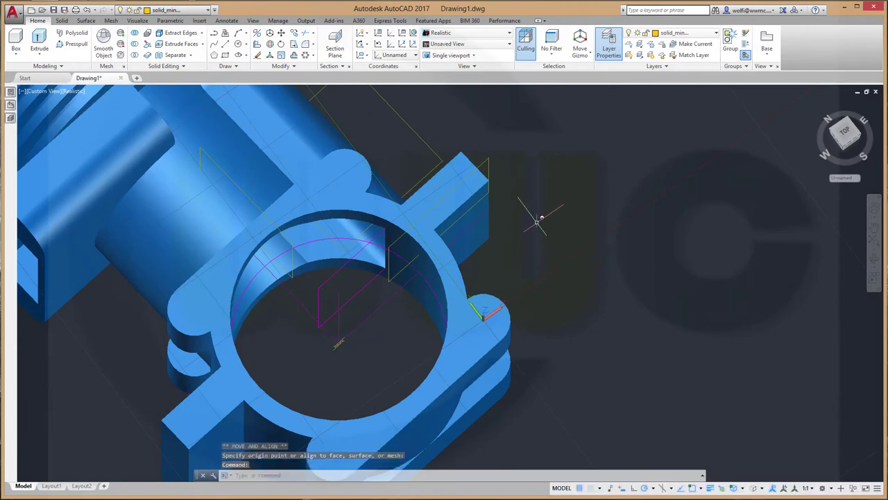
# Step: Draw a circle of radius 1.5 centred at 0,0 on the lug
pyautogui.click(238, 43)
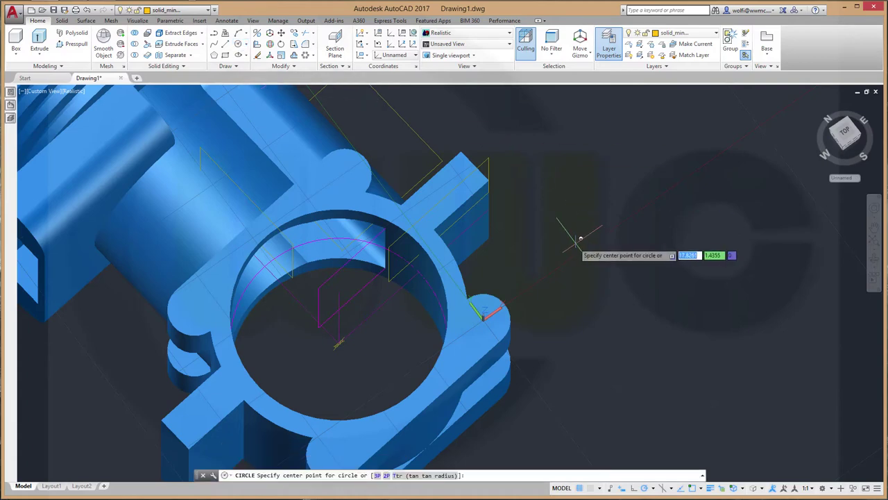
pyautogui.write(',0')
pyautogui.press('Return')
pyautogui.write('1.5')
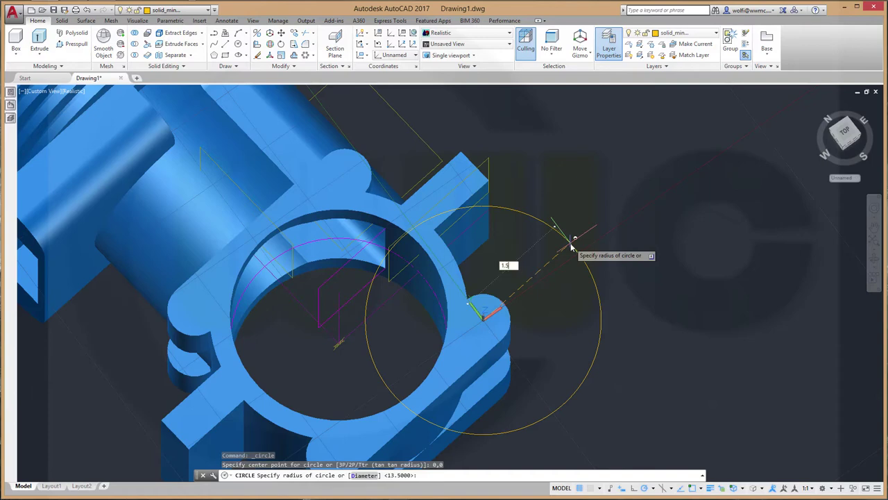
pyautogui.write('1.5')
pyautogui.press('Return')
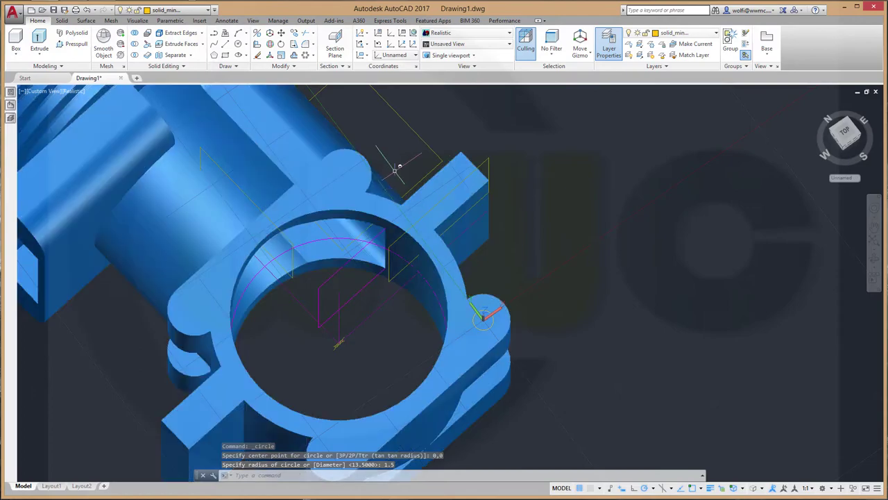
# Step: Extrude the 1.5-radius circle 3 units into a small bolt cylinder
pyautogui.keyDown('shift'); pyautogui.moveTo(300, 302); pyautogui.dragTo(305, 229, button='middle'); pyautogui.keyUp('shift')
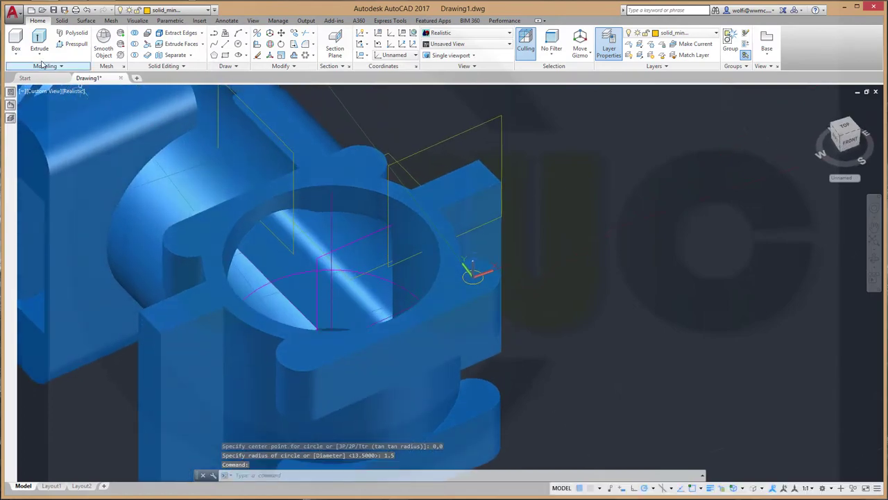
pyautogui.click(40, 42)
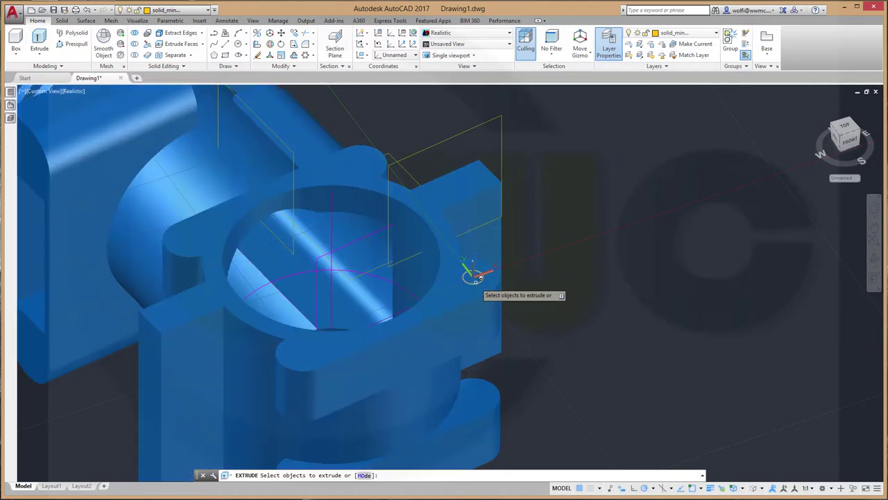
pyautogui.click(476, 277)
pyautogui.click(511, 318)
pyautogui.rightClick(589, 267)
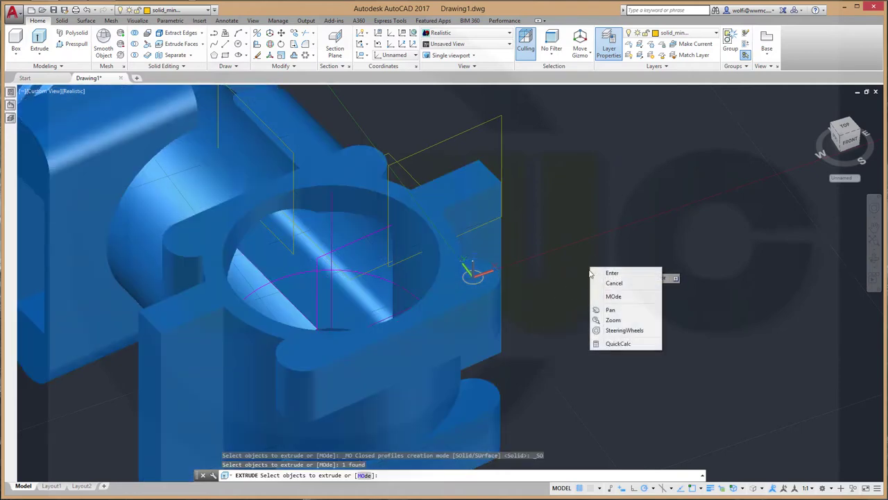
pyautogui.click(615, 271)
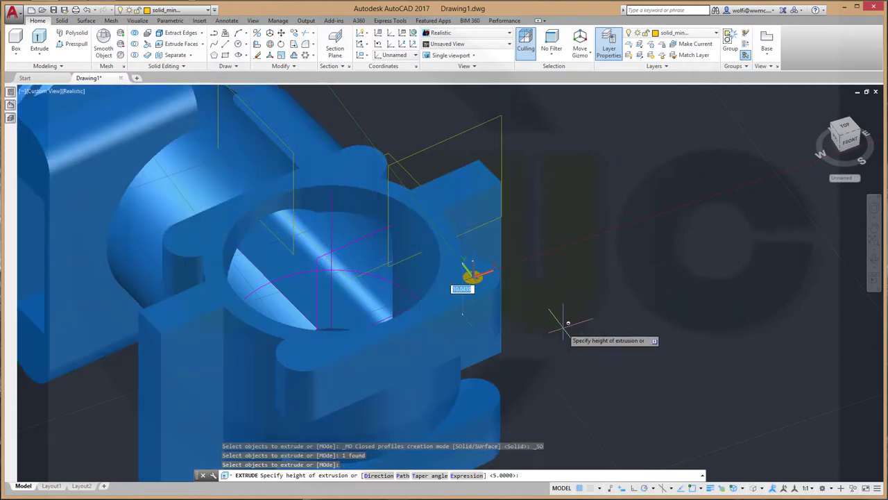
pyautogui.write('3')
pyautogui.press('Return')
pyautogui.press('Escape')
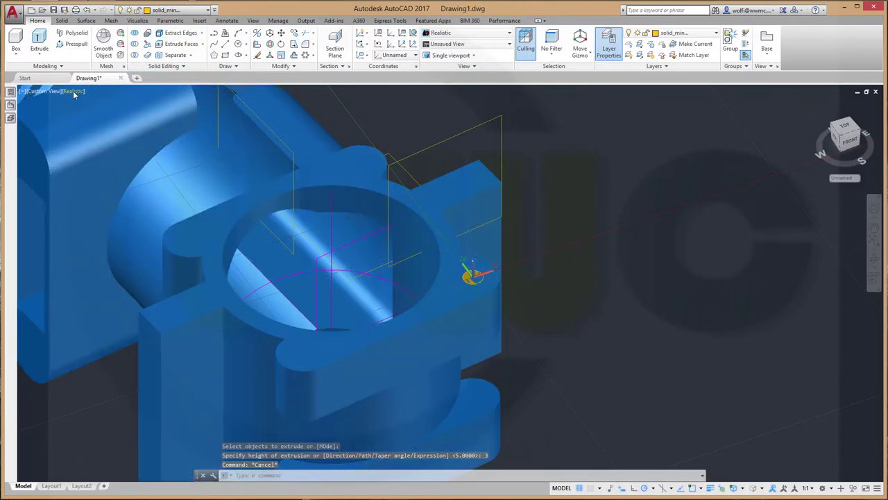
pyautogui.click(74, 91)
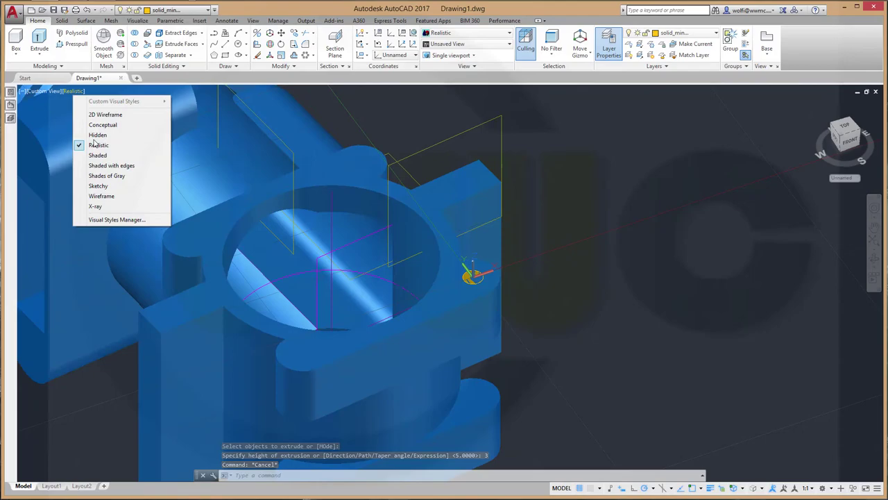
# Step: Switch to wireframe and start a trial rectangular array of the bolt cylinder
pyautogui.click(104, 197)
pyautogui.moveTo(456, 285)
pyautogui.keyDown('shift'); pyautogui.mouseDown(button='middle')
pyautogui.moveTo(715, 341)
pyautogui.moveTo(581, 377)
pyautogui.moveTo(561, 347)
pyautogui.moveTo(527, 352)
pyautogui.mouseUp(button='middle'); pyautogui.keyUp('shift')
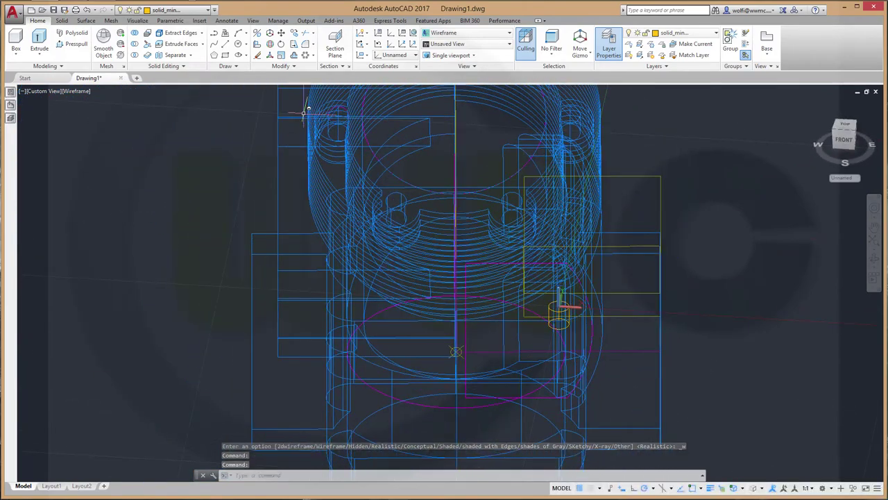
pyautogui.click(312, 57)
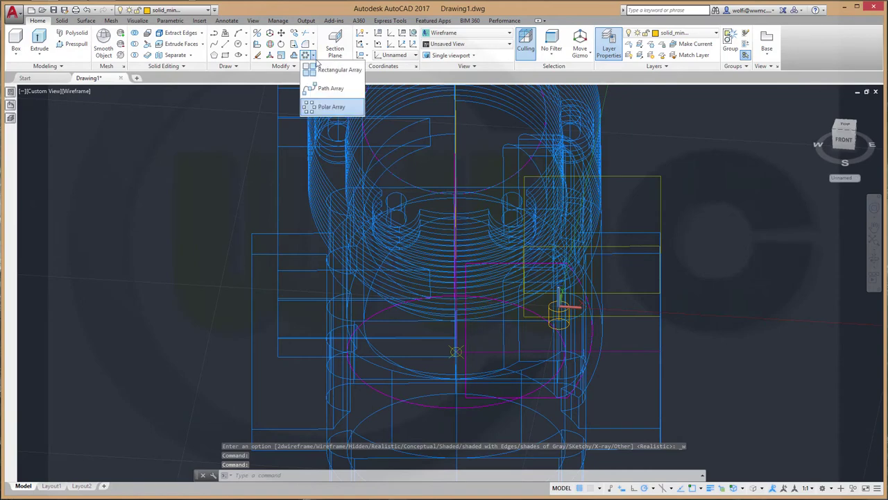
pyautogui.click(328, 69)
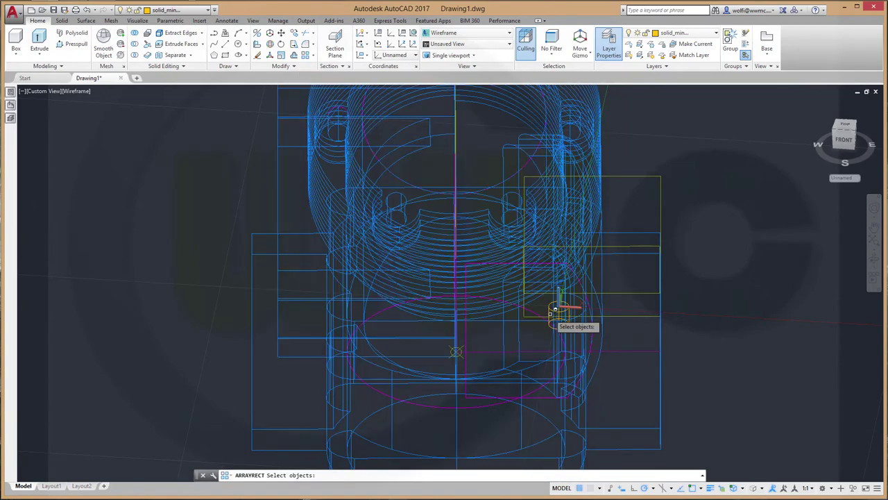
pyautogui.click(555, 309)
pyautogui.press('Return')
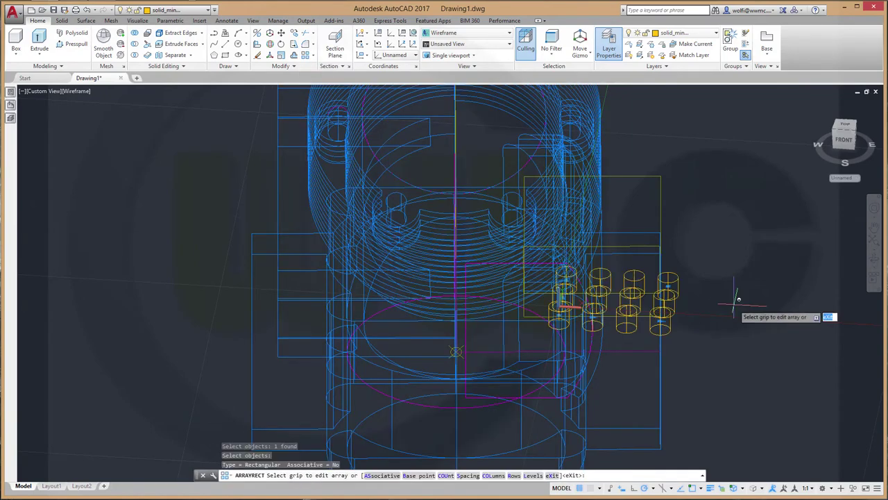
pyautogui.moveTo(698, 301)
pyautogui.keyDown('shift'); pyautogui.mouseDown(button='middle')
pyautogui.moveTo(477, 361)
pyautogui.moveTo(479, 397)
pyautogui.mouseUp(button='middle'); pyautogui.keyUp('shift')
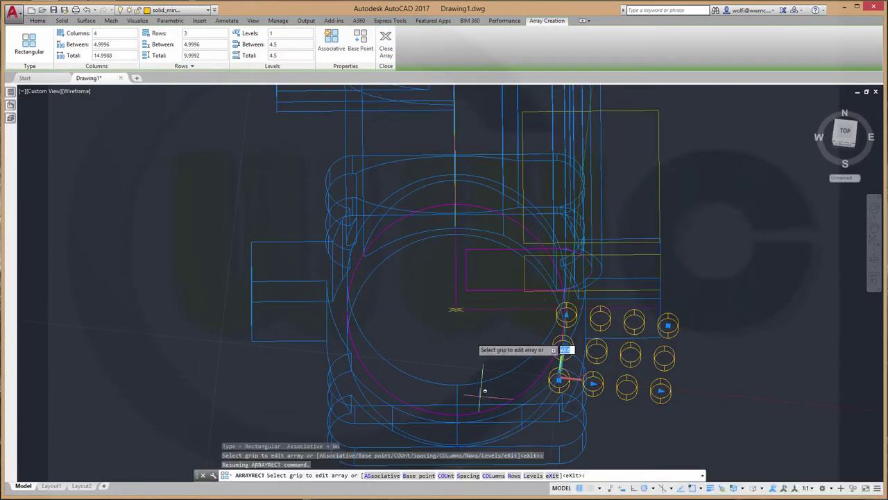
pyautogui.keyDown('shift'); pyautogui.moveTo(468, 359); pyautogui.dragTo(469, 361, button='middle'); pyautogui.keyUp('shift')
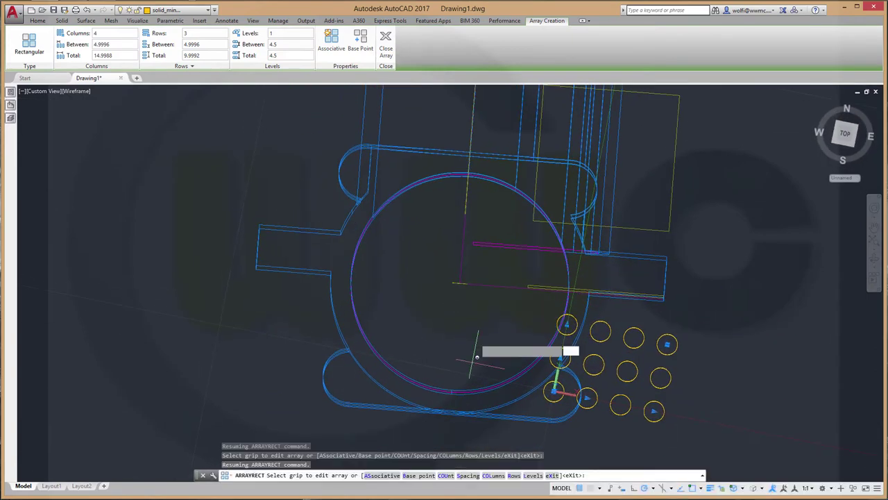
pyautogui.keyDown('shift'); pyautogui.moveTo(694, 346); pyautogui.dragTo(668, 396, button='middle'); pyautogui.keyUp('shift')
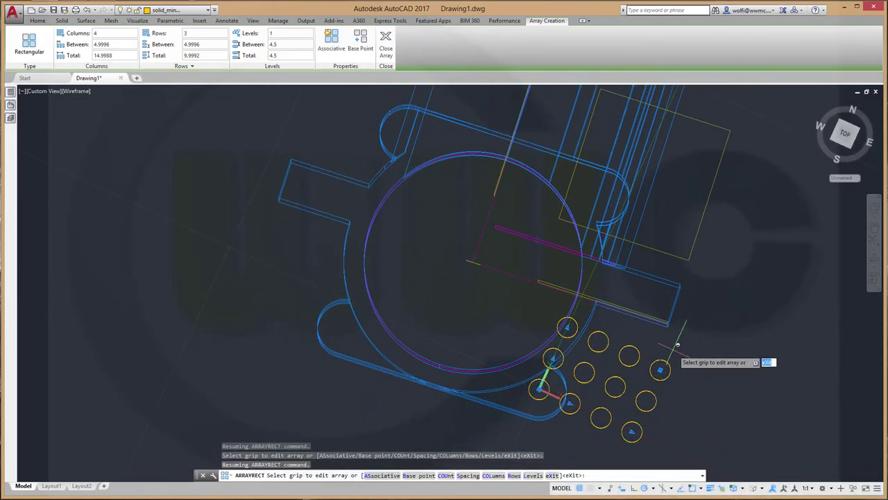
# Step: Cancel the array and undo it, leaving the single bolt cylinder
pyautogui.press('Escape')
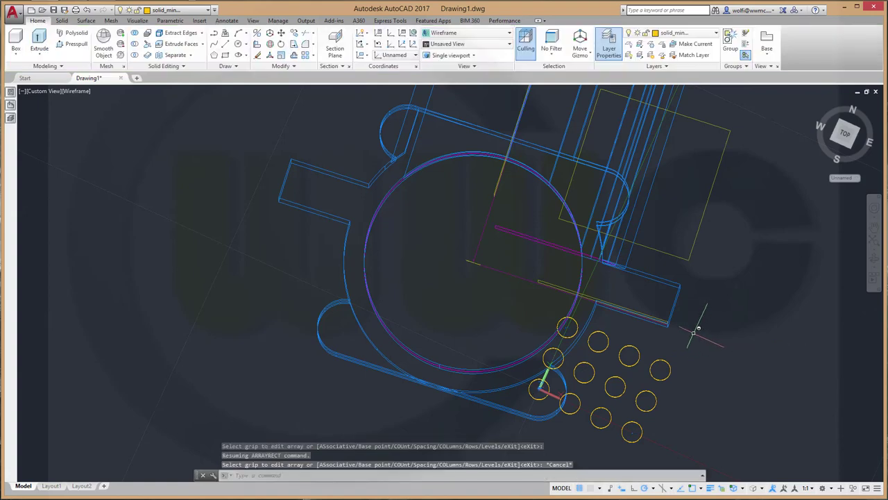
pyautogui.press('Escape')
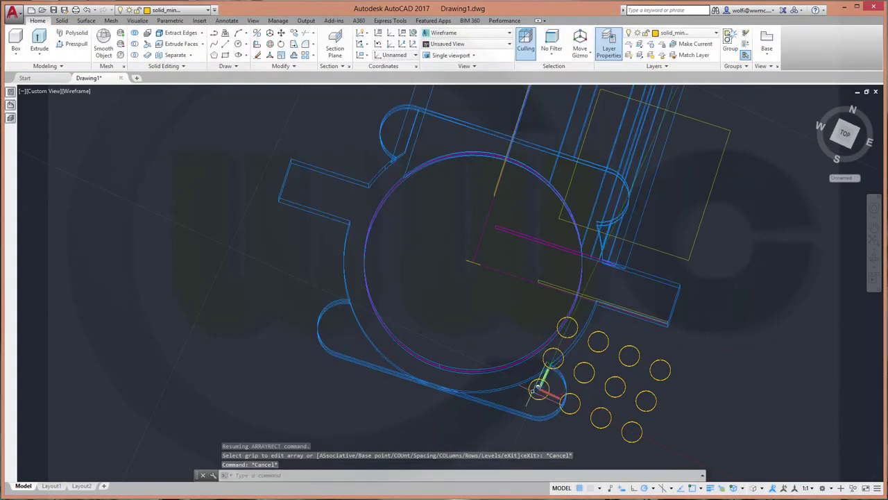
pyautogui.press('Escape')
pyautogui.press('Escape')
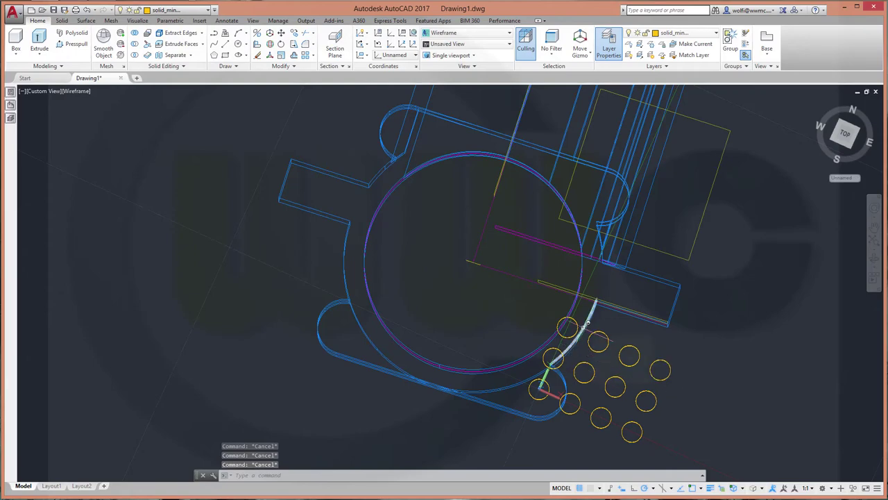
pyautogui.hotkey('ctrl', 'z')
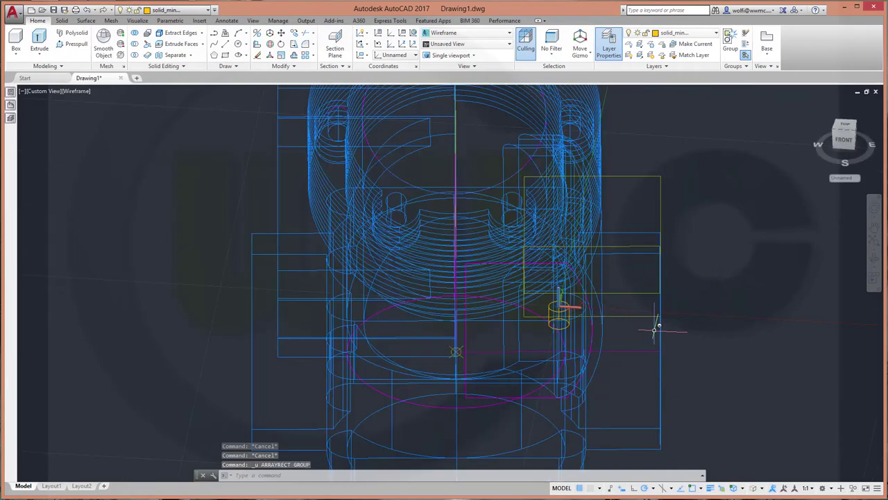
# Step: Return the UCS to World and start a rectangular array of the bolt cylinder
pyautogui.click(855, 179)
pyautogui.click(843, 187)
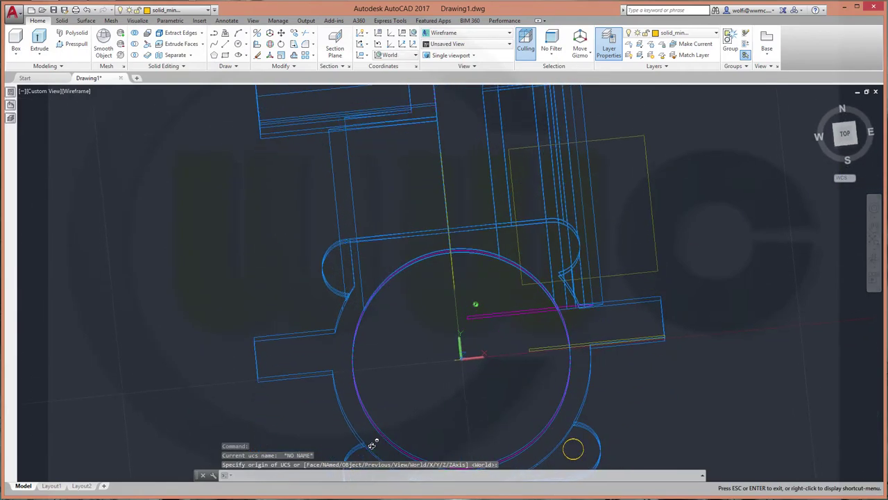
pyautogui.moveTo(322, 265); pyautogui.dragTo(309, 189, button='middle')
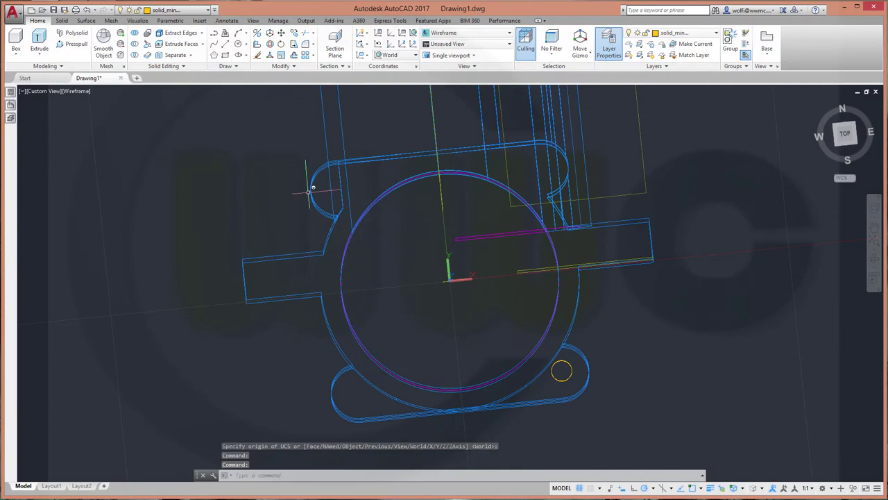
pyautogui.click(306, 55)
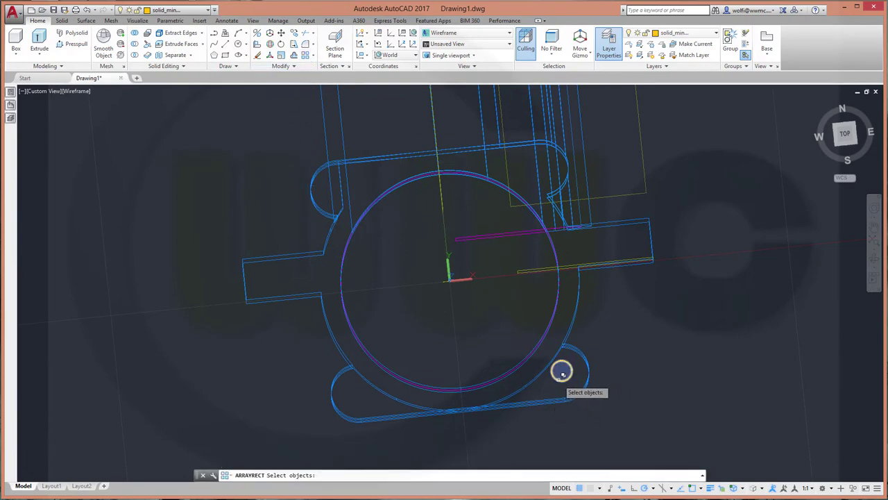
pyautogui.click(562, 373)
pyautogui.click(593, 422)
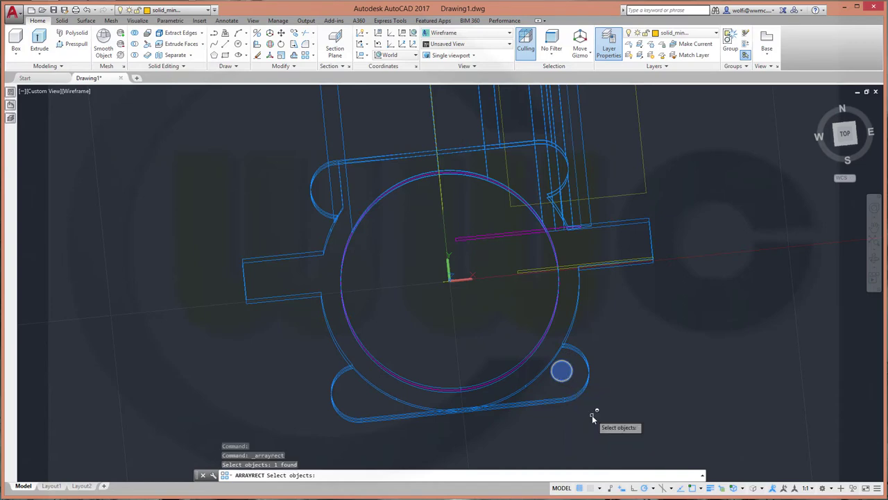
pyautogui.press('Return')
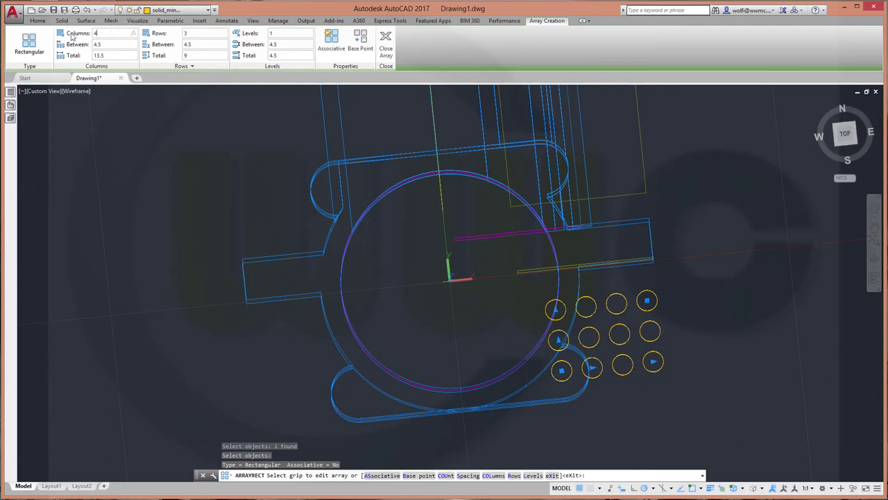
# Step: Set the array to 2 columns spaced -30 and 2 rows spaced 30
pyautogui.press('Return')
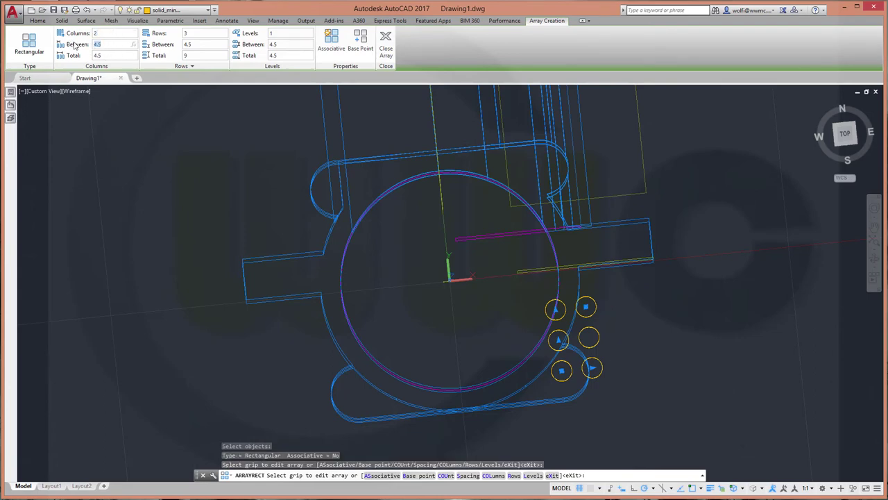
pyautogui.write('-30')
pyautogui.press('Return')
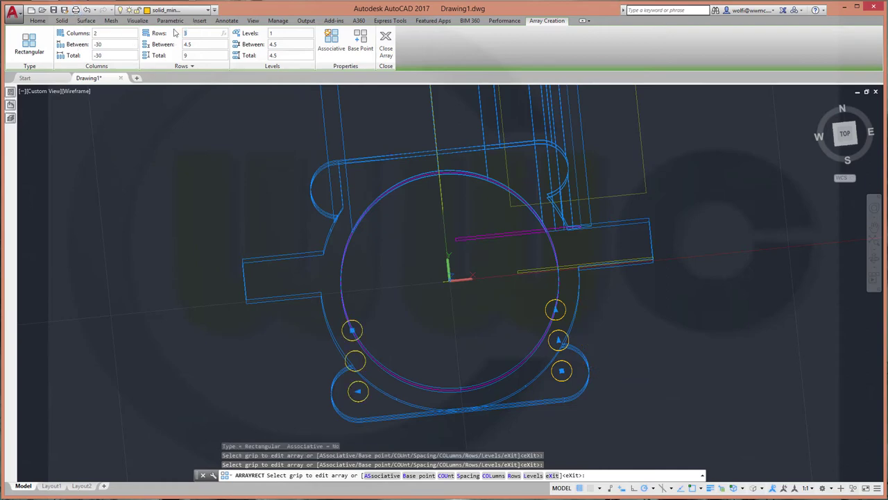
pyautogui.press('Return')
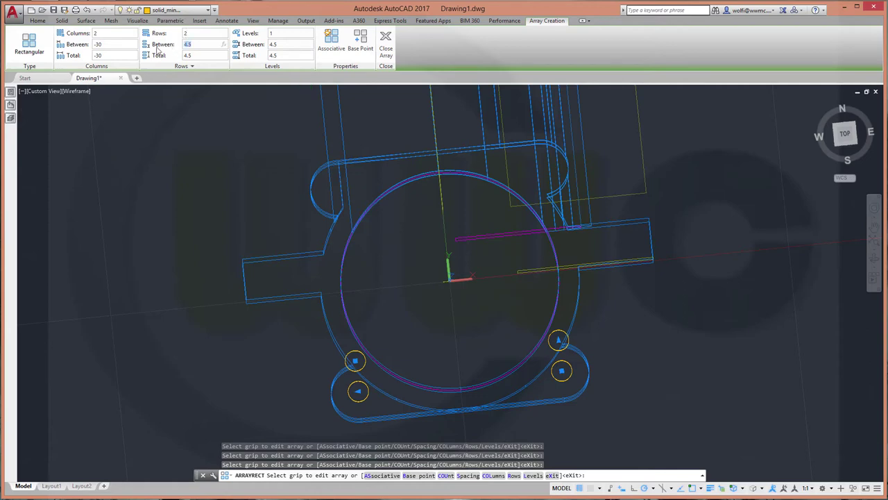
pyautogui.write('30')
pyautogui.press('Return')
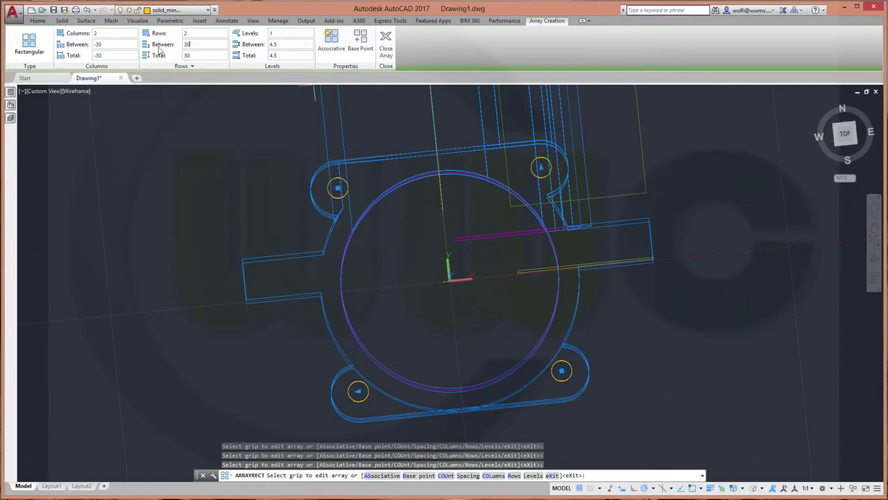
pyautogui.moveTo(308, 248)
pyautogui.keyDown('shift'); pyautogui.mouseDown(button='middle')
pyautogui.moveTo(348, 174)
pyautogui.moveTo(450, 208)
pyautogui.moveTo(425, 136)
pyautogui.mouseUp(button='middle'); pyautogui.keyUp('shift')
pyautogui.write('2')
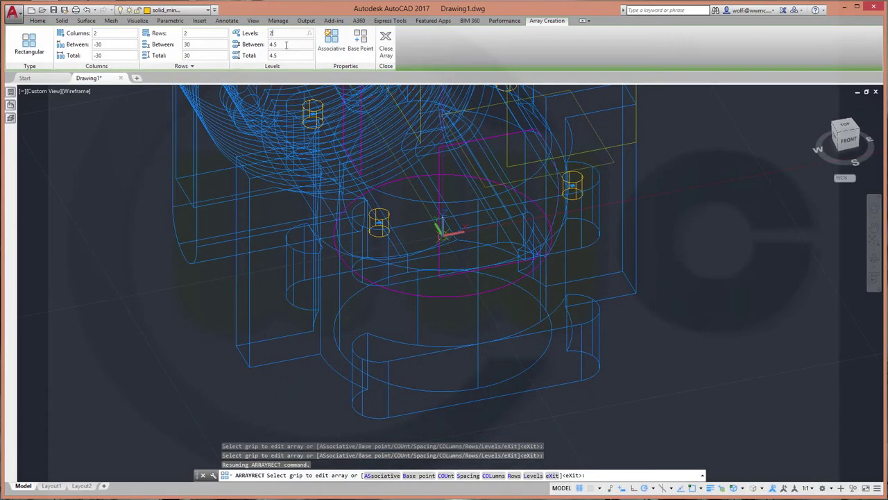
# Step: Add 2 levels spaced -30.5 and close the array
pyautogui.press('Return')
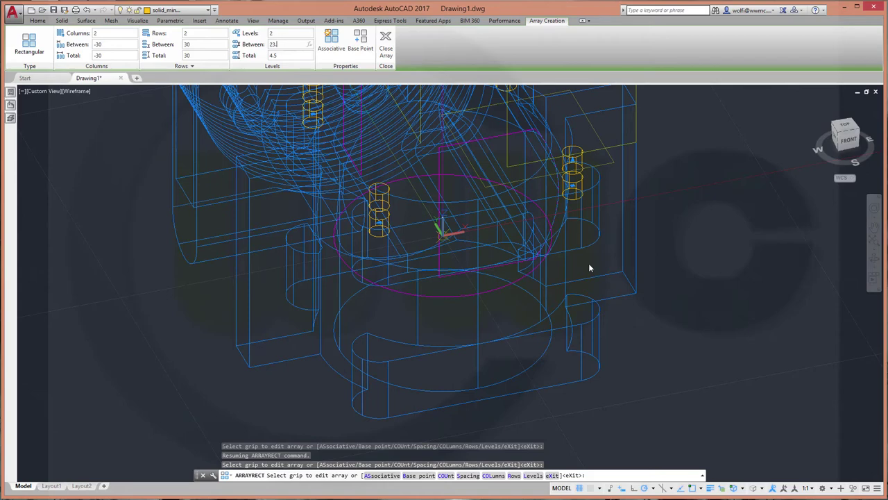
pyautogui.press('Return')
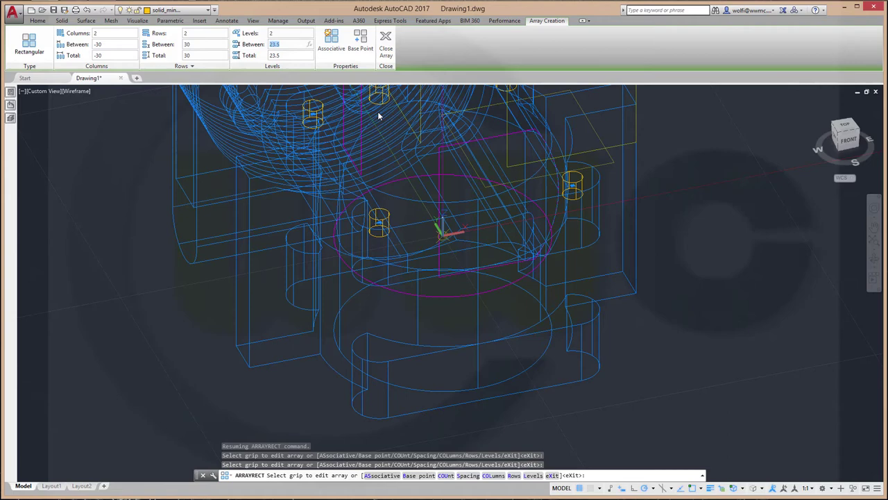
pyautogui.write('-23.5')
pyautogui.press('Return')
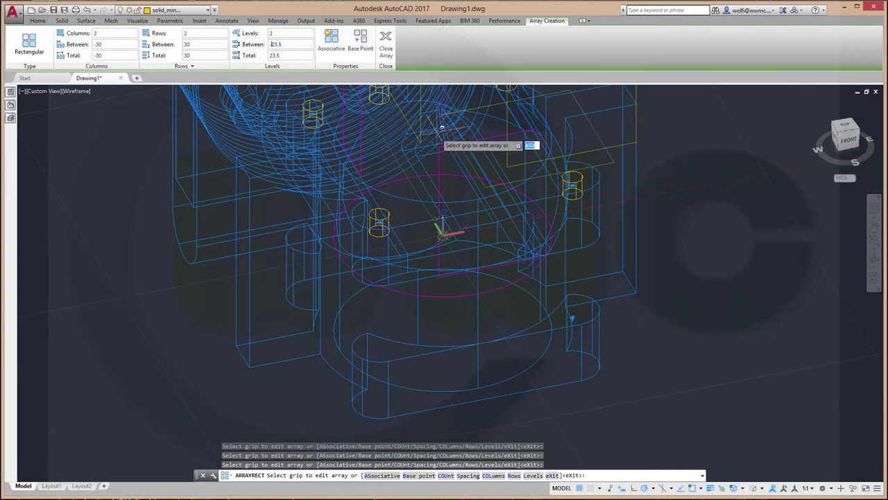
pyautogui.moveTo(488, 290); pyautogui.dragTo(477, 263, button='middle')
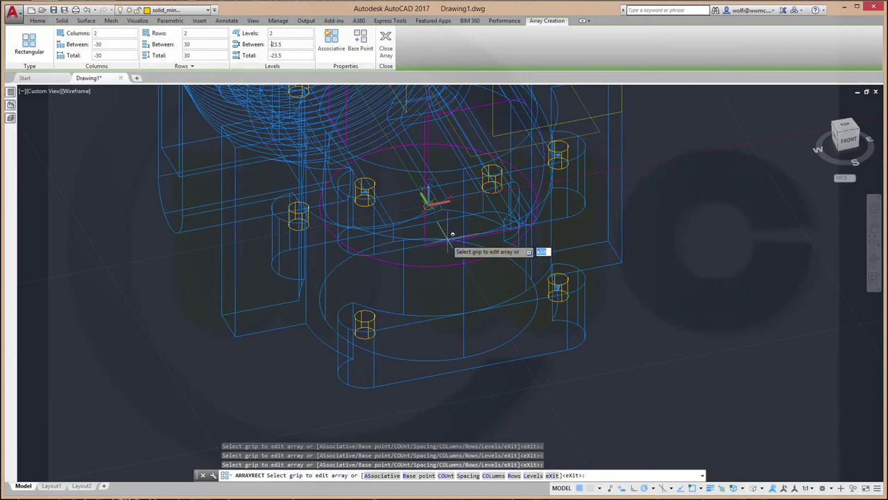
pyautogui.moveTo(429, 248)
pyautogui.keyDown('shift'); pyautogui.mouseDown(button='middle')
pyautogui.moveTo(415, 212)
pyautogui.moveTo(485, 267)
pyautogui.moveTo(486, 254)
pyautogui.mouseUp(button='middle'); pyautogui.keyUp('shift')
pyautogui.write('-33.3')
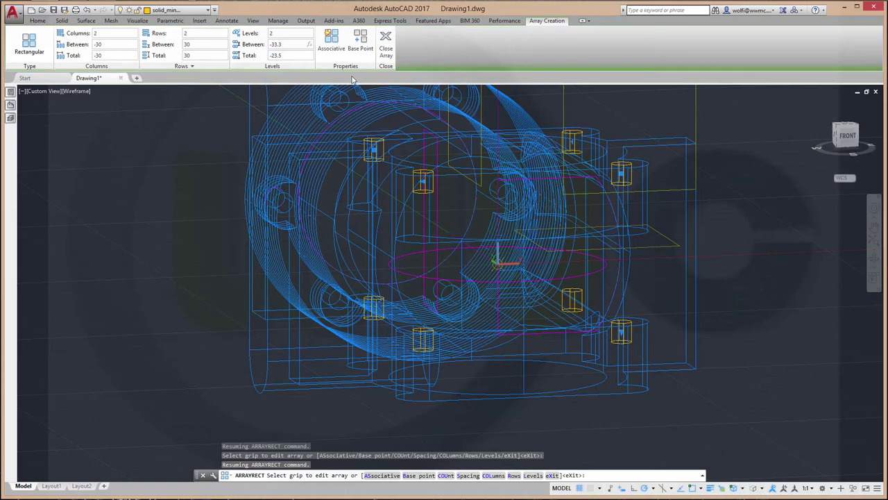
pyautogui.press('Return')
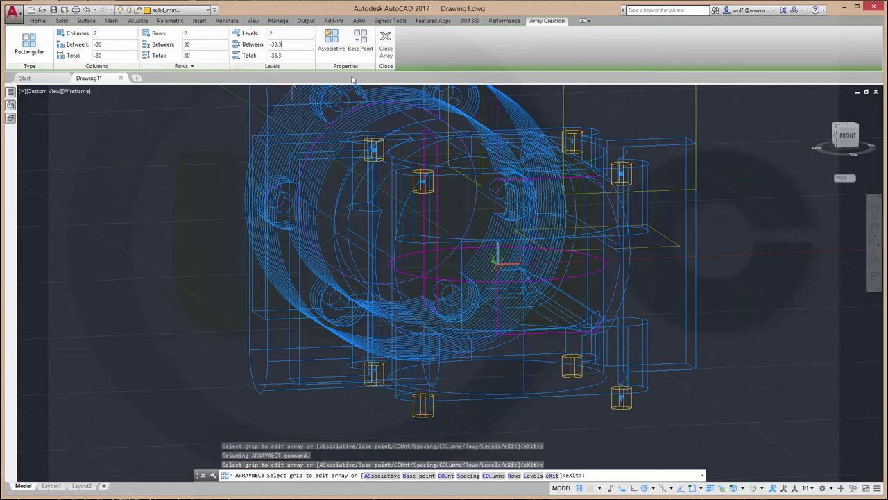
pyautogui.keyDown('shift'); pyautogui.moveTo(430, 305); pyautogui.dragTo(430, 310, button='middle'); pyautogui.keyUp('shift')
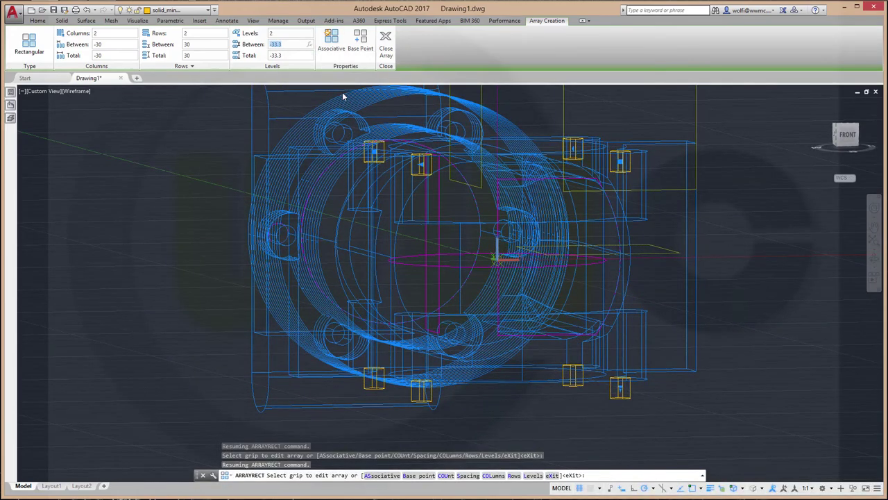
pyautogui.write('-30')
pyautogui.write('.5')
pyautogui.press('Return')
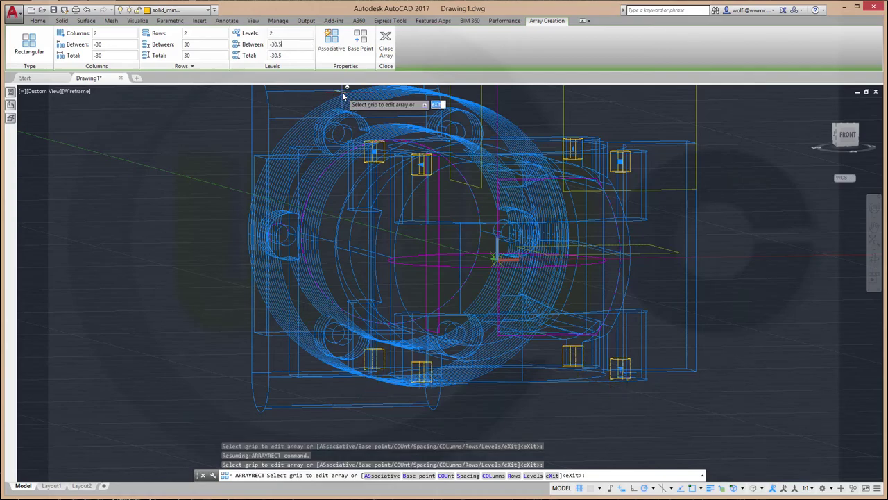
pyautogui.keyDown('shift'); pyautogui.moveTo(505, 335); pyautogui.dragTo(508, 431, button='middle'); pyautogui.keyUp('shift')
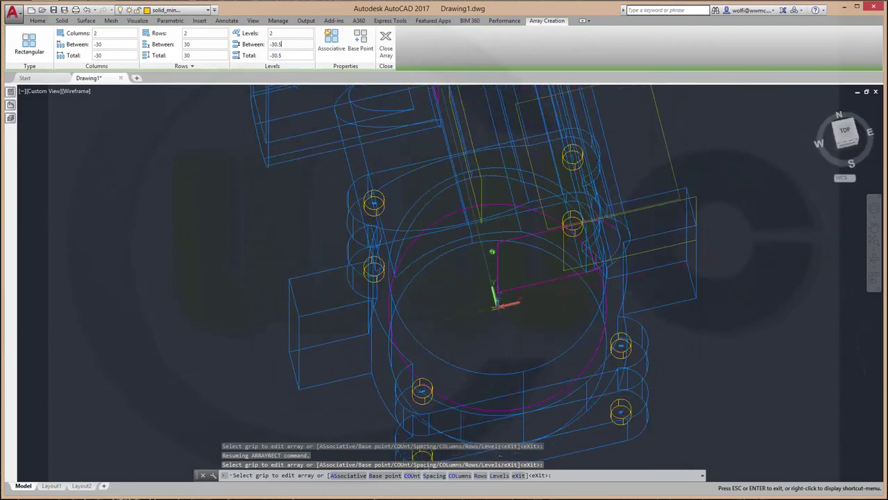
pyautogui.click(387, 55)
# Step: End the array and start a subtraction, choosing the engine body as the solid to keep
pyautogui.moveTo(518, 151)
pyautogui.keyDown('shift'); pyautogui.mouseDown(button='middle')
pyautogui.moveTo(534, 281)
pyautogui.moveTo(539, 258)
pyautogui.moveTo(522, 299)
pyautogui.mouseUp(button='middle'); pyautogui.keyUp('shift')
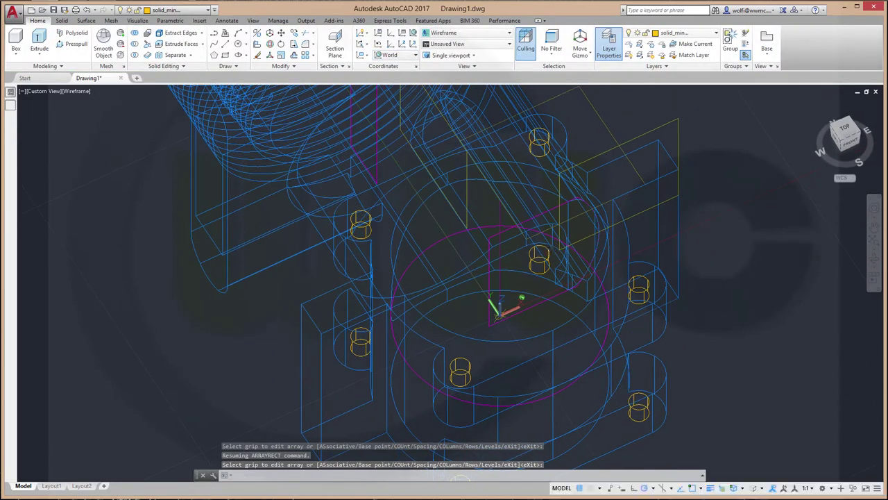
pyautogui.press('Return')
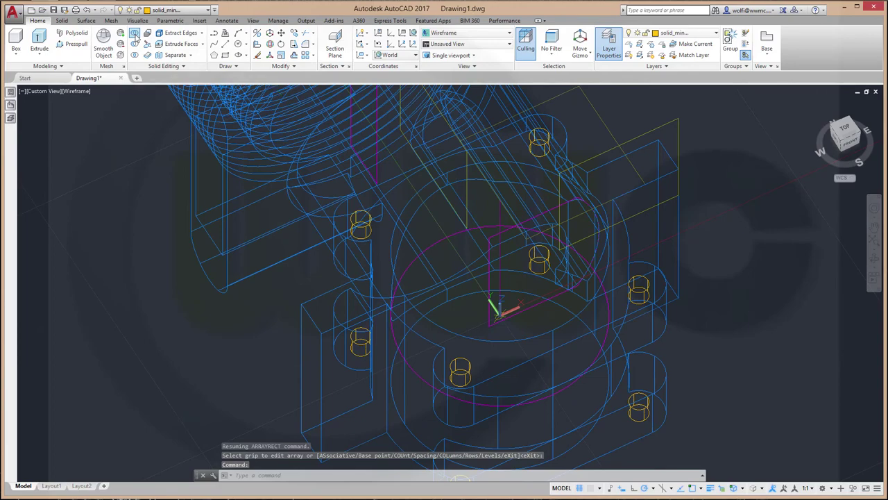
pyautogui.click(134, 34)
pyautogui.press('Escape')
pyautogui.click(134, 45)
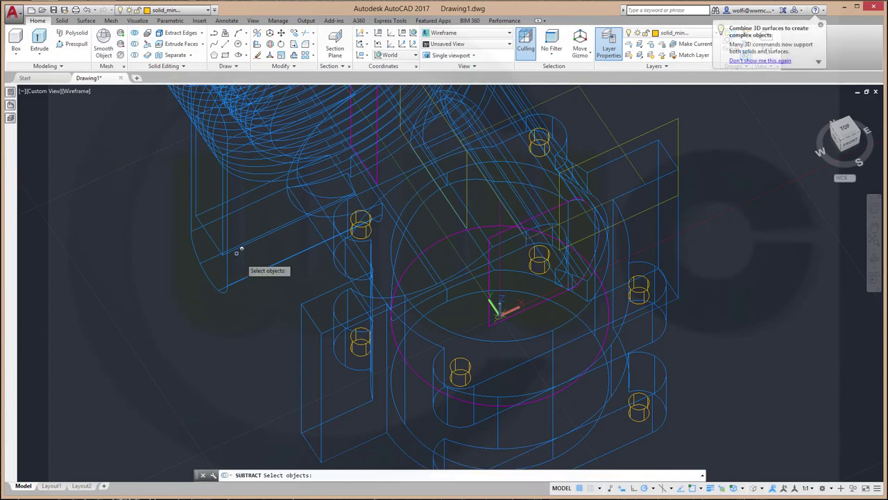
pyautogui.click(309, 316)
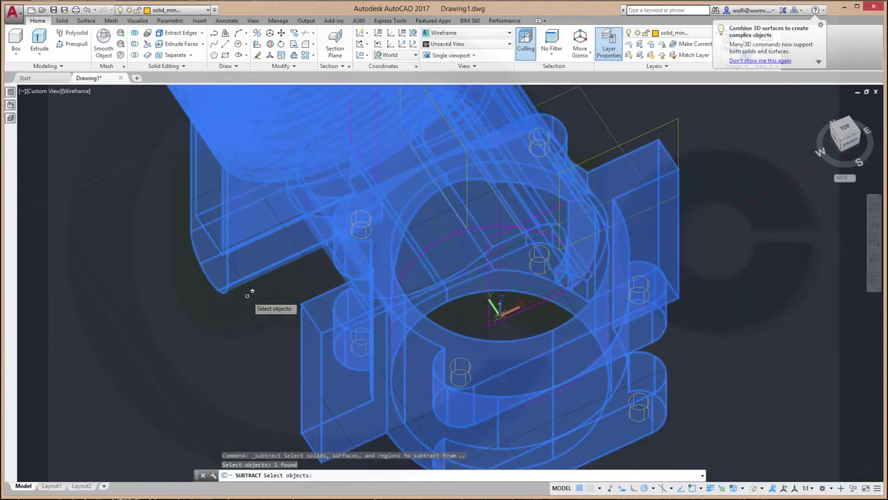
pyautogui.press('Return')
# Step: Pick six bolt cylinders and subtract them to form holes through the flanges
pyautogui.scroll(3, 299, 271)
pyautogui.scroll(2, 374, 232)
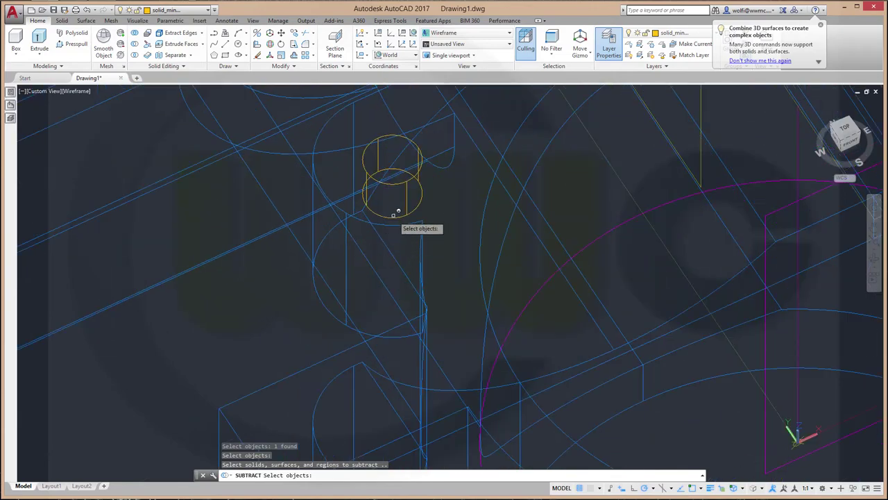
pyautogui.click(396, 209)
pyautogui.scroll(-2, 485, 278)
pyautogui.scroll(-2, 561, 307)
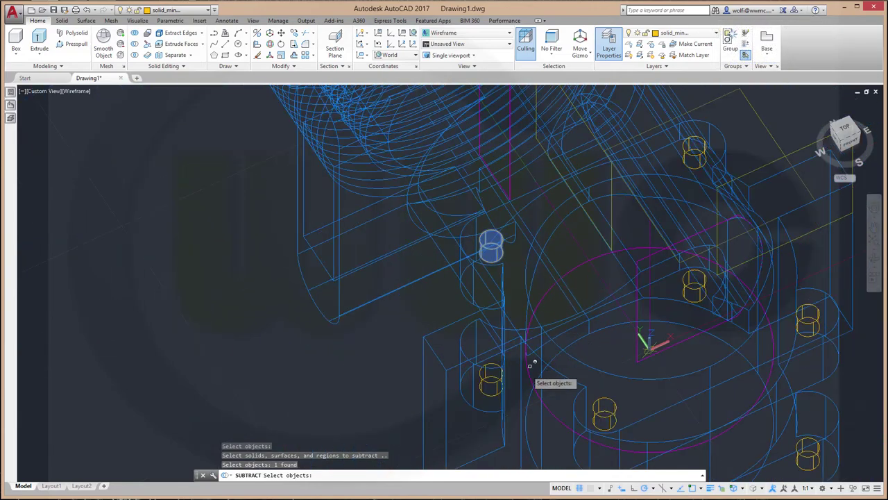
pyautogui.click(494, 389)
pyautogui.click(609, 413)
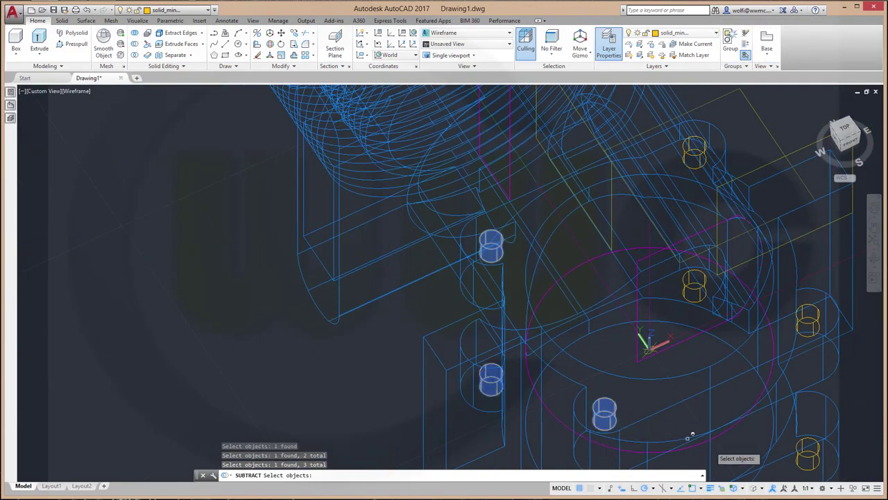
pyautogui.click(808, 451)
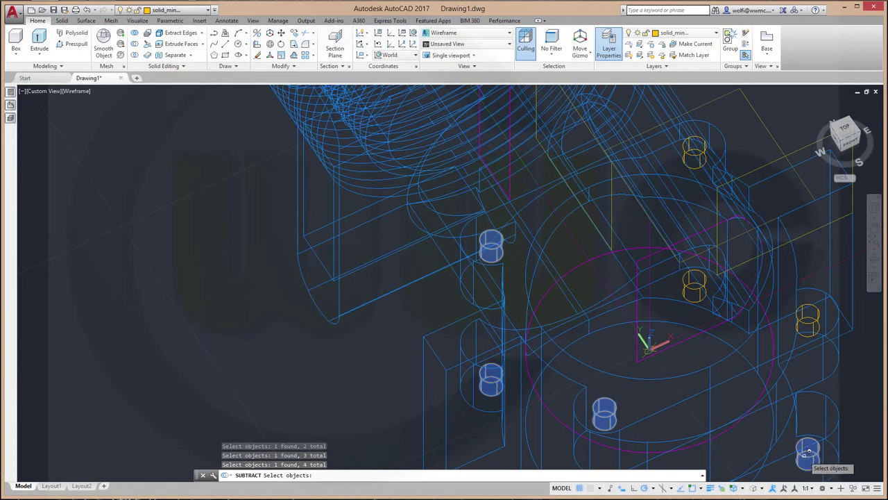
pyautogui.click(820, 313)
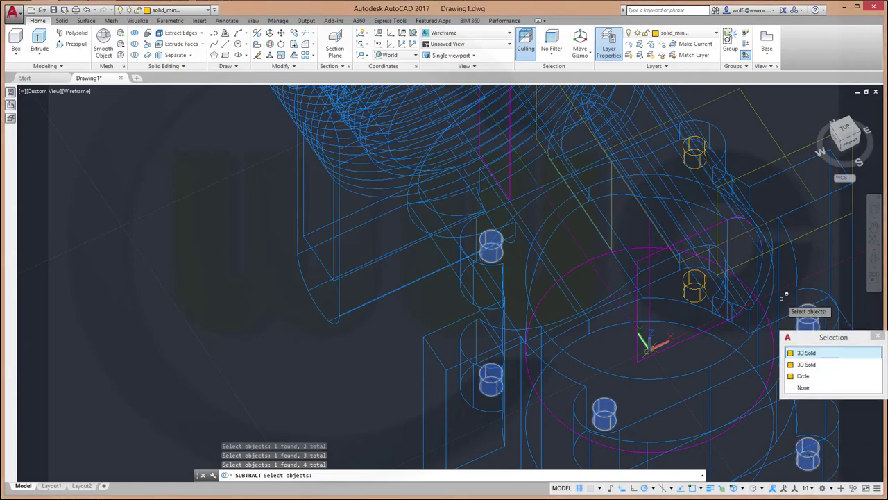
pyautogui.click(806, 354)
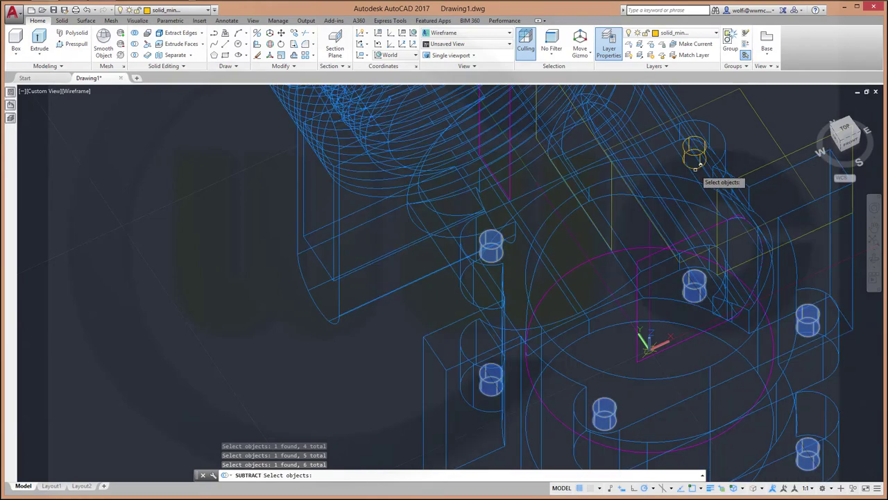
pyautogui.press('Return')
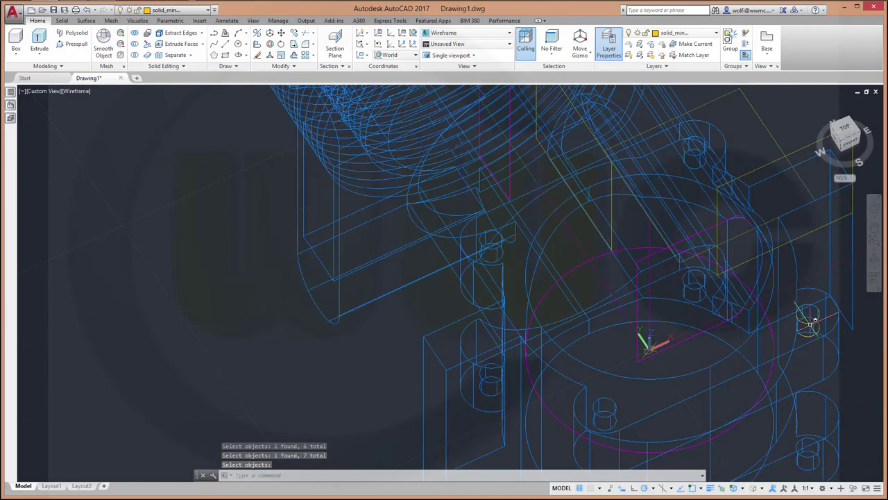
# Step: Delete the stray solid on the right flange and switch to Realistic shading
pyautogui.click(808, 317)
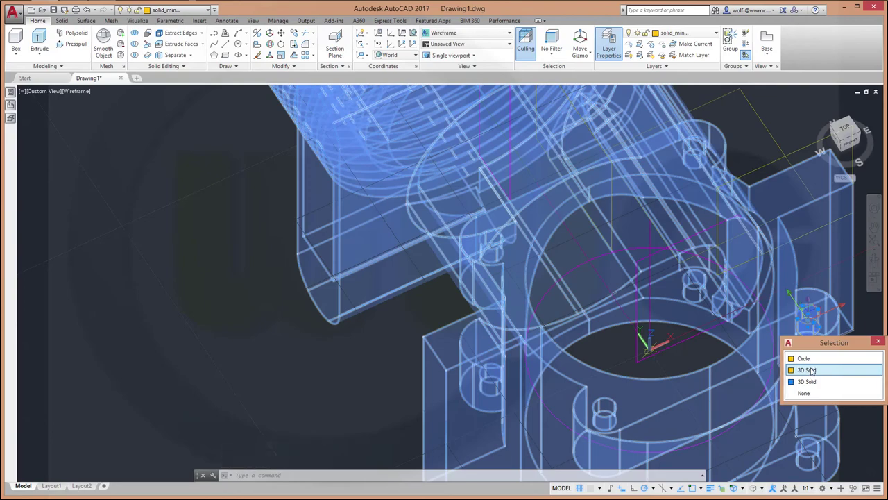
pyautogui.click(809, 370)
pyautogui.press('Delete')
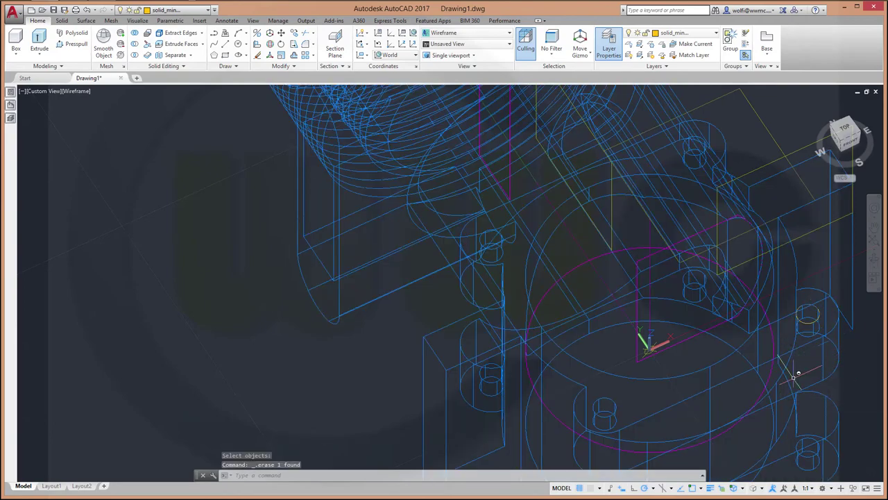
pyautogui.click(83, 91)
pyautogui.click(120, 145)
pyautogui.moveTo(163, 184)
pyautogui.keyDown('shift'); pyautogui.mouseDown(button='middle')
pyautogui.moveTo(552, 152)
pyautogui.moveTo(577, 219)
pyautogui.mouseUp(button='middle'); pyautogui.keyUp('shift')
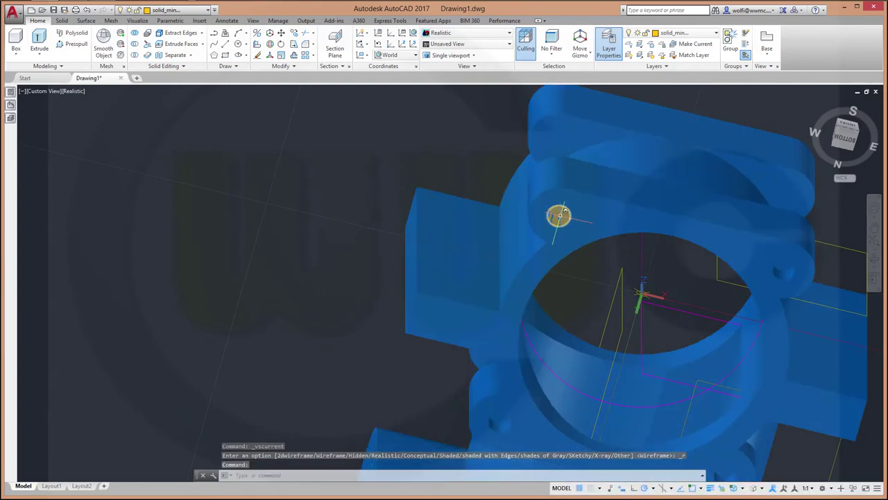
# Step: Delete a solid on the upper flange, then undo the deletion
pyautogui.click(559, 215)
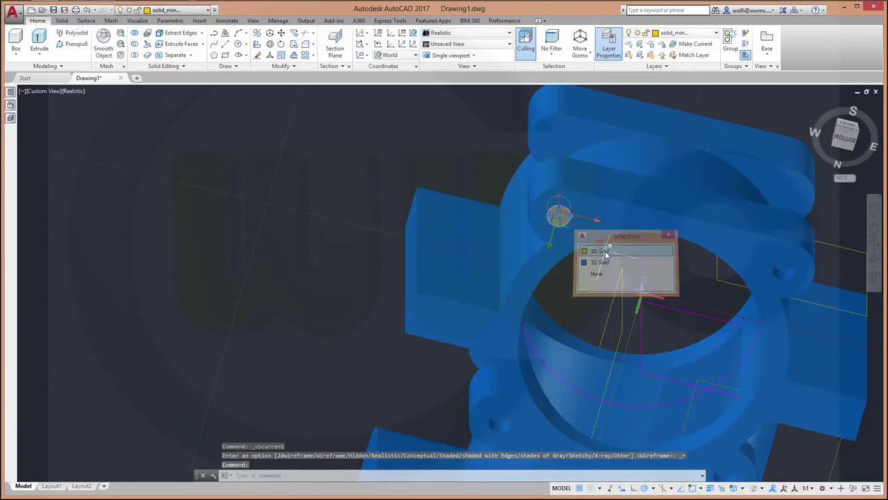
pyautogui.click(605, 251)
pyautogui.press('Delete')
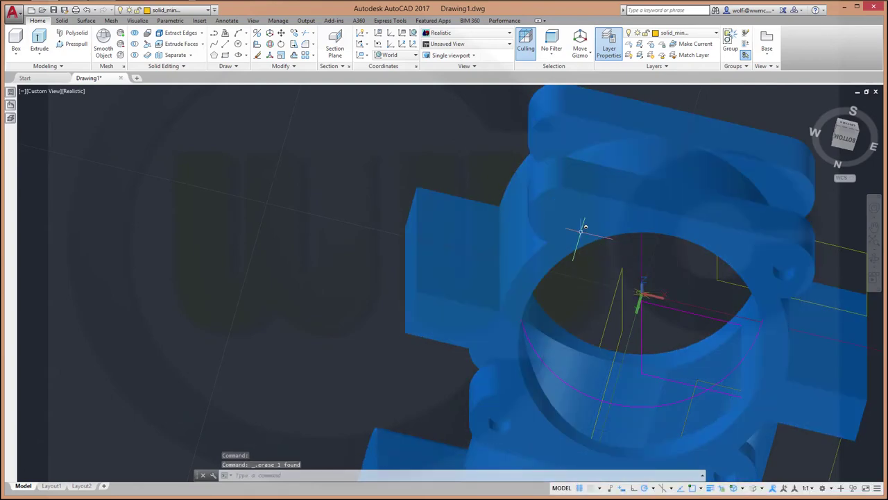
pyautogui.moveTo(582, 229)
pyautogui.keyDown('shift'); pyautogui.mouseDown(button='middle')
pyautogui.moveTo(590, 267)
pyautogui.moveTo(184, 97)
pyautogui.mouseUp(button='middle'); pyautogui.keyUp('shift')
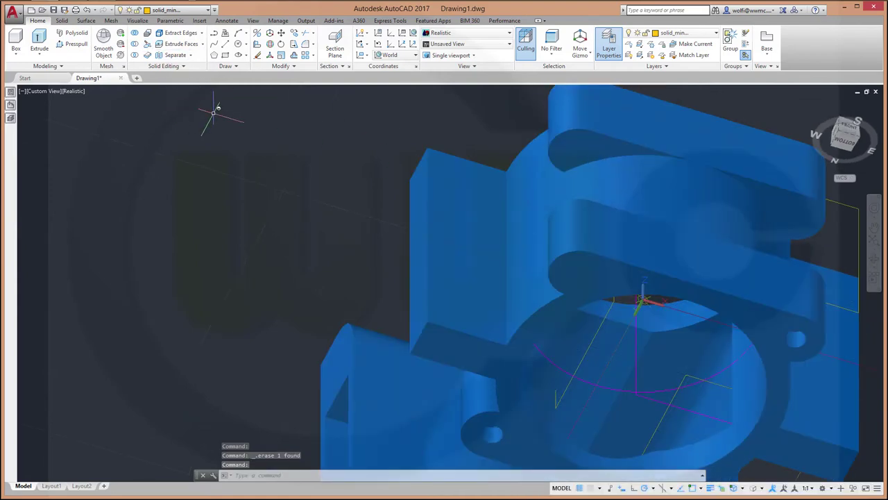
pyautogui.hotkey('ctrl', 'z')
pyautogui.hotkey('ctrl', 'z')
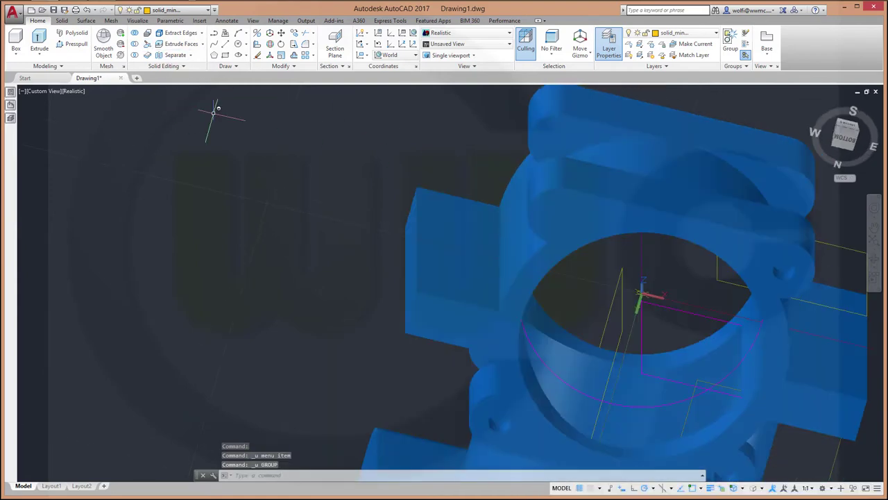
pyautogui.hotkey('ctrl', 'z')
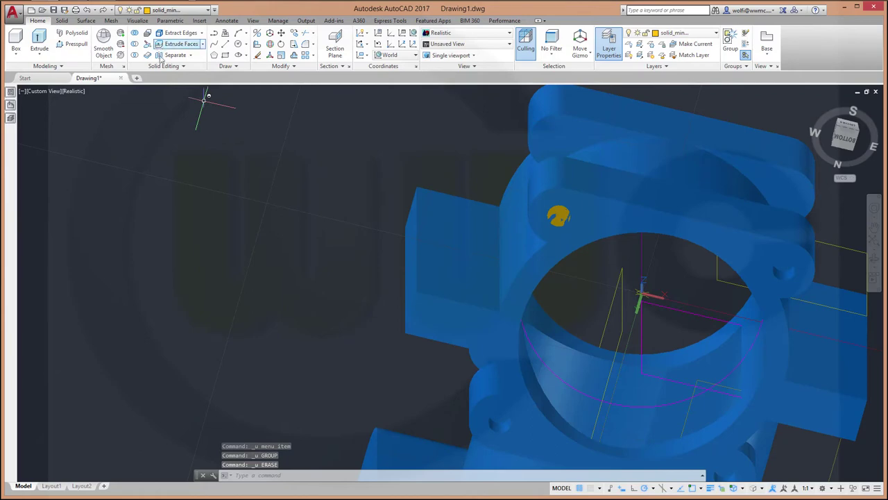
# Step: Subtract the upper flange's bolt cylinder from the main body to make a hole
pyautogui.click(136, 45)
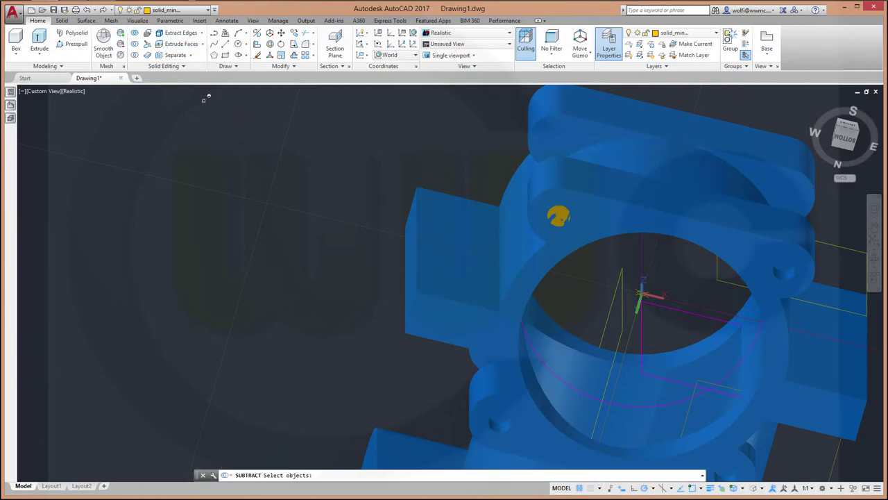
pyautogui.click(468, 243)
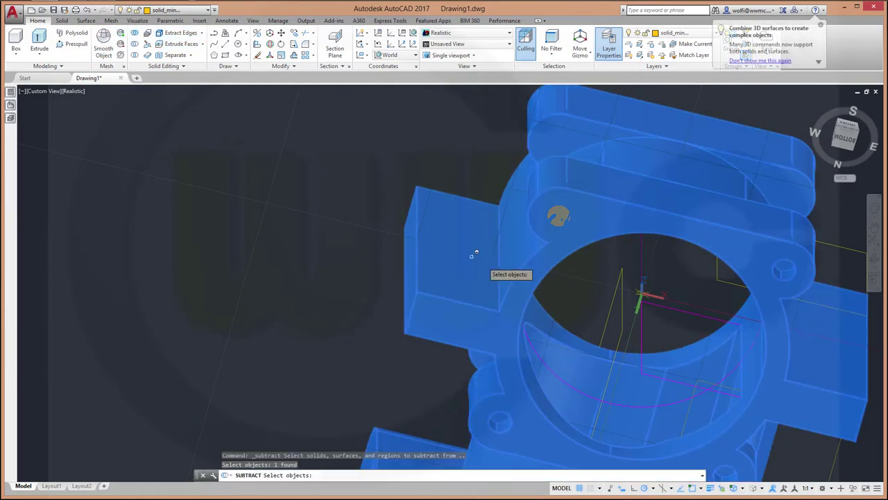
pyautogui.click(560, 216)
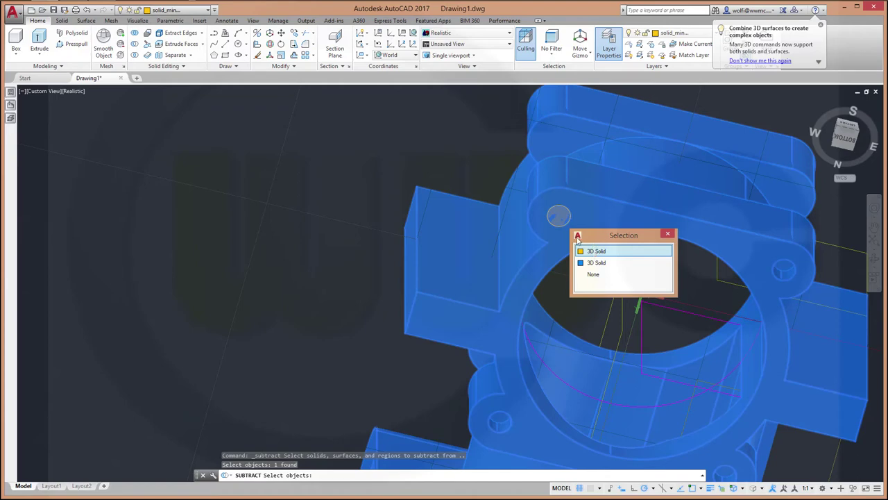
pyautogui.press('Escape')
pyautogui.press('Escape')
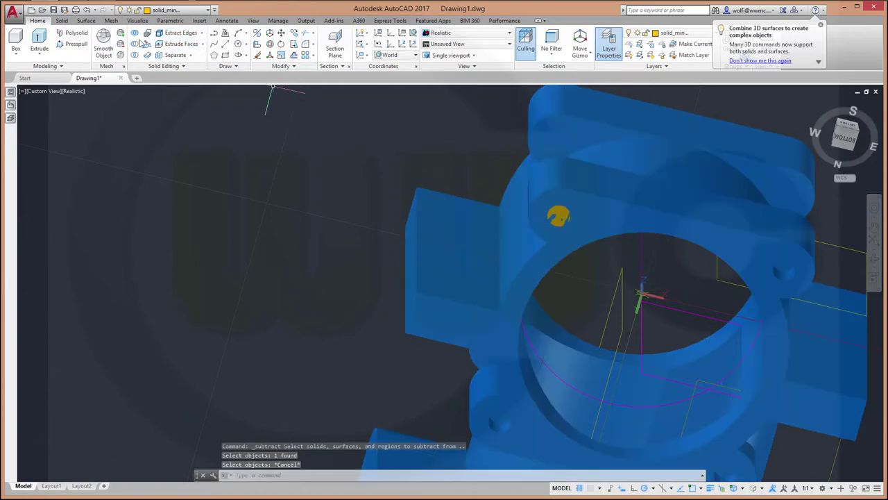
pyautogui.click(137, 43)
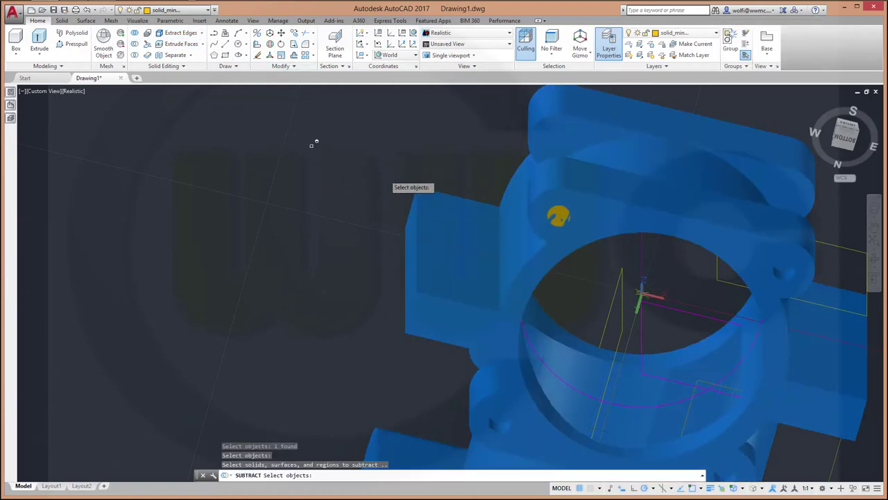
pyautogui.click(565, 217)
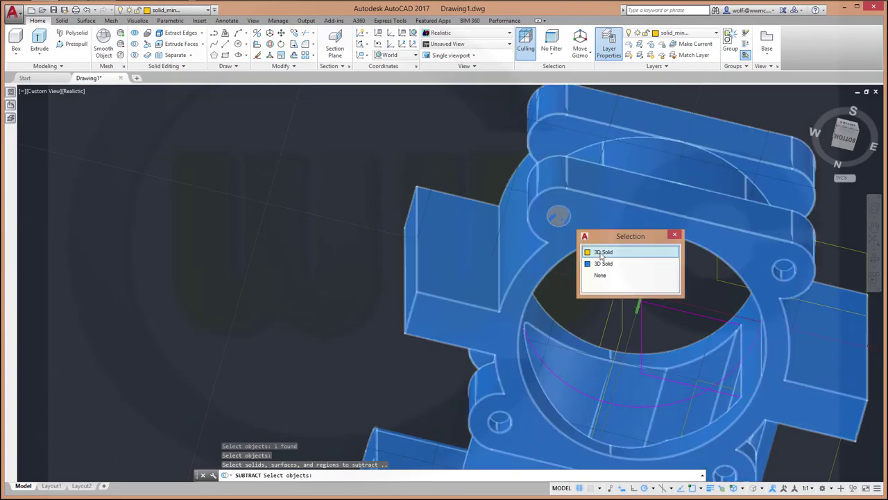
pyautogui.click(602, 251)
pyautogui.press('Return')
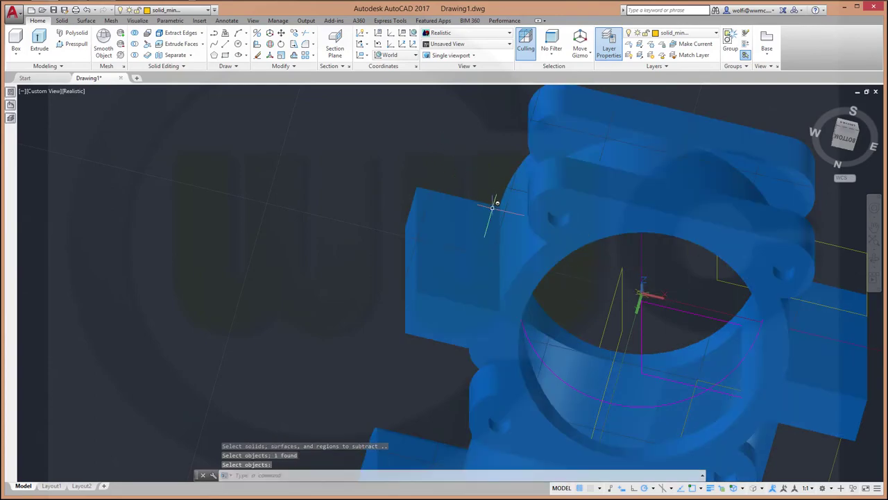
pyautogui.moveTo(492, 207)
pyautogui.keyDown('shift'); pyautogui.mouseDown(button='middle')
pyautogui.moveTo(537, 336)
pyautogui.moveTo(601, 230)
pyautogui.moveTo(590, 257)
pyautogui.moveTo(599, 232)
pyautogui.moveTo(589, 215)
pyautogui.moveTo(573, 224)
pyautogui.moveTo(590, 234)
pyautogui.moveTo(576, 234)
pyautogui.moveTo(638, 231)
pyautogui.mouseUp(button='middle'); pyautogui.keyUp('shift')
# Step: Rotate the UCS 90° about the X axis and orbit to face the flange
pyautogui.press('Return')
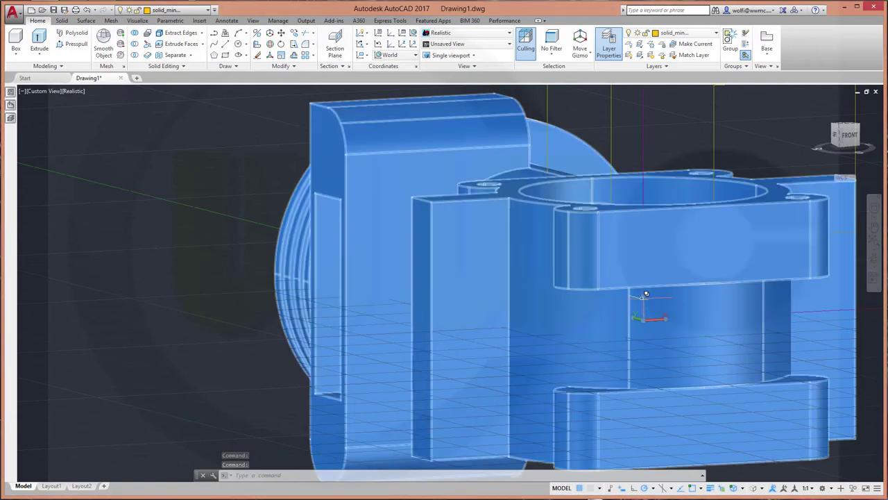
pyautogui.click(687, 320)
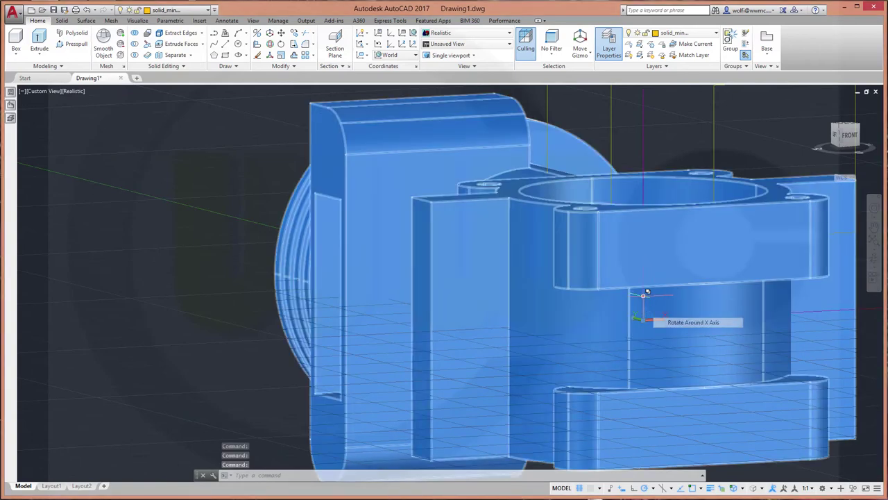
pyautogui.press('Return')
pyautogui.moveTo(670, 314)
pyautogui.keyDown('shift'); pyautogui.mouseDown(button='middle')
pyautogui.moveTo(535, 434)
pyautogui.moveTo(543, 460)
pyautogui.mouseUp(button='middle'); pyautogui.keyUp('shift')
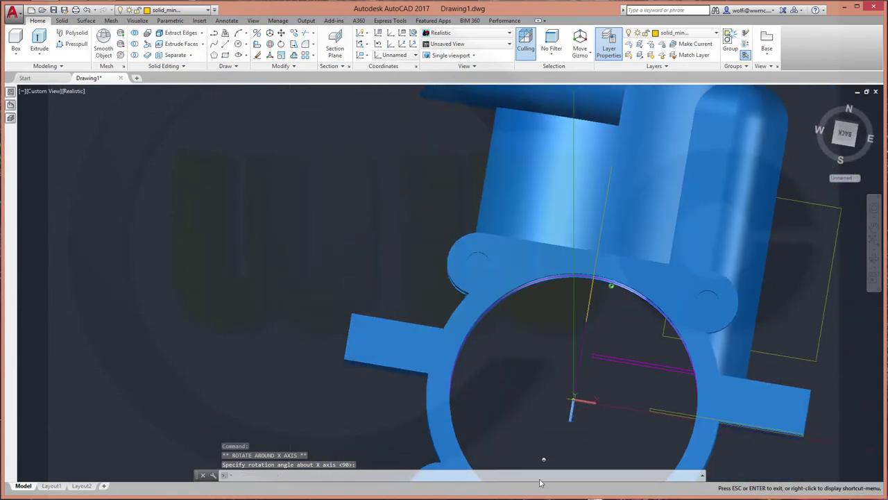
pyautogui.keyDown('shift'); pyautogui.moveTo(547, 426); pyautogui.dragTo(611, 370, button='middle'); pyautogui.keyUp('shift')
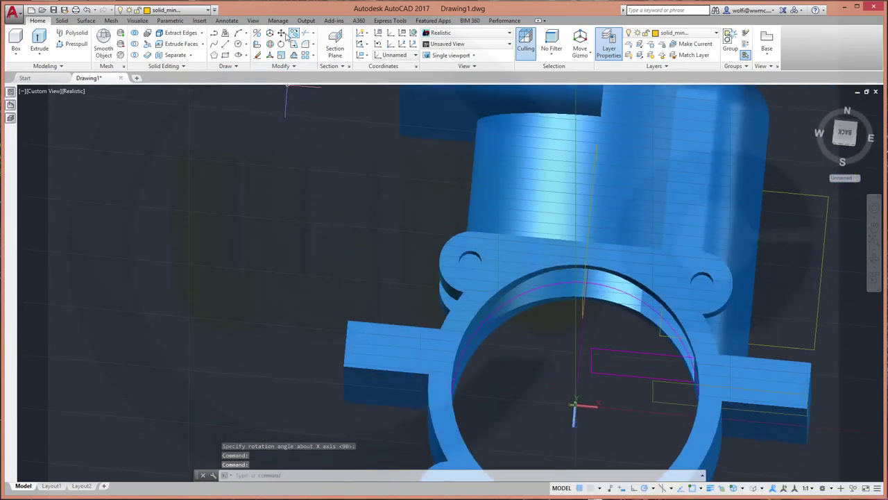
pyautogui.click(208, 11)
# Step: Turn off the solid_plus layer, orbit to a top view, and start a circle
pyautogui.click(122, 99)
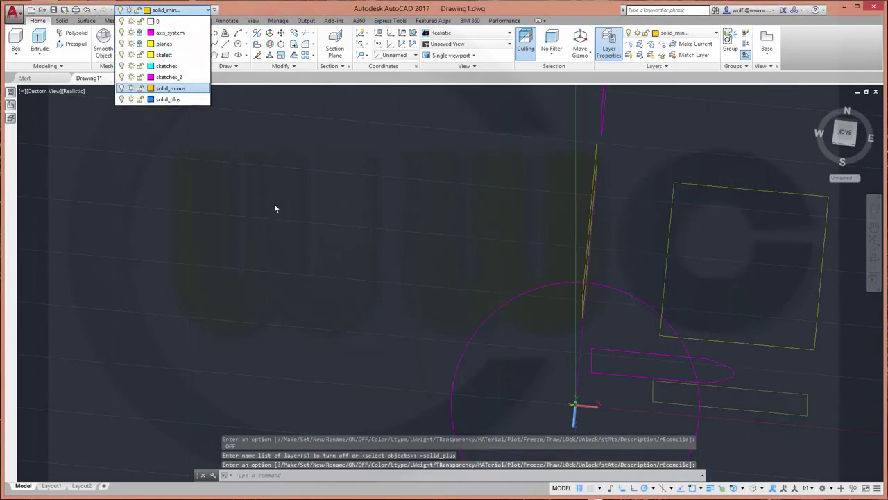
pyautogui.click(274, 209)
pyautogui.keyDown('shift'); pyautogui.moveTo(495, 192); pyautogui.dragTo(482, 166, button='middle'); pyautogui.keyUp('shift')
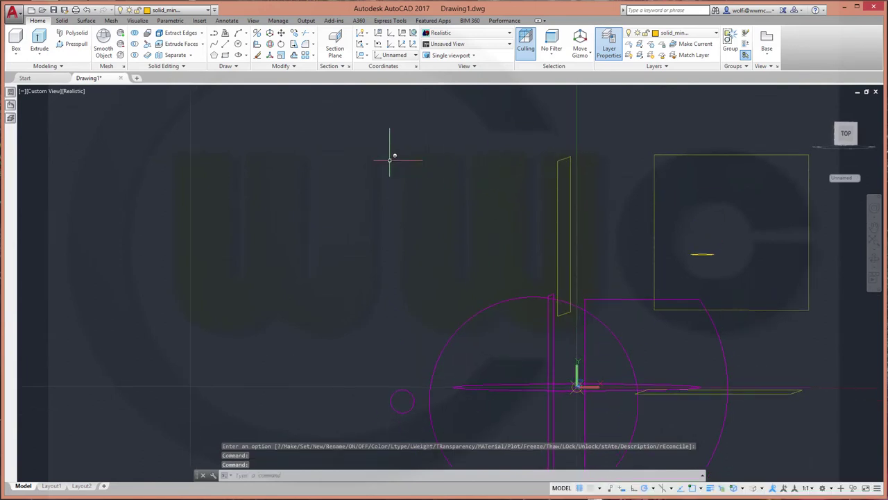
pyautogui.click(239, 45)
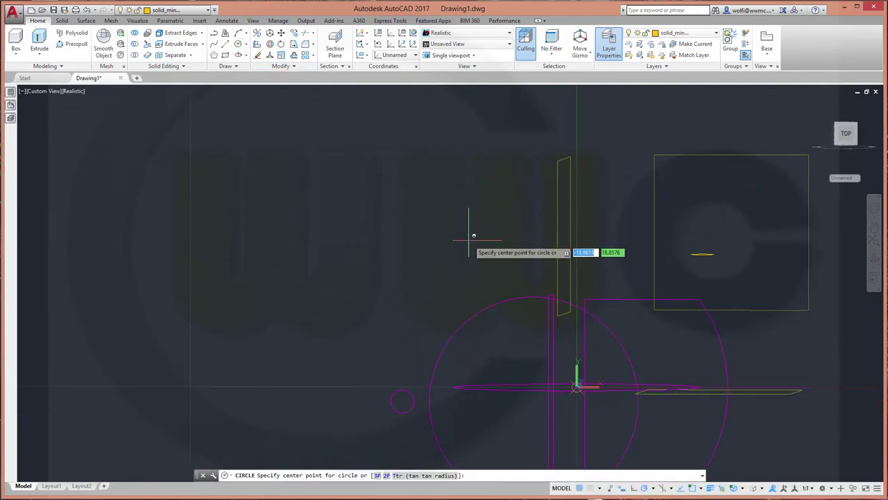
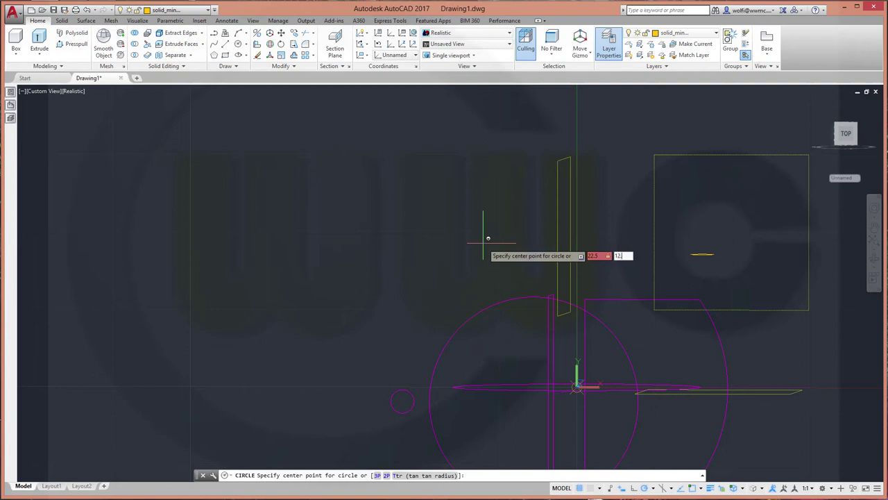
# Step: Draw a radius 1.5 circle centred at 22.5,12.5 and turn the solid_plus layer back on
pyautogui.press('Return')
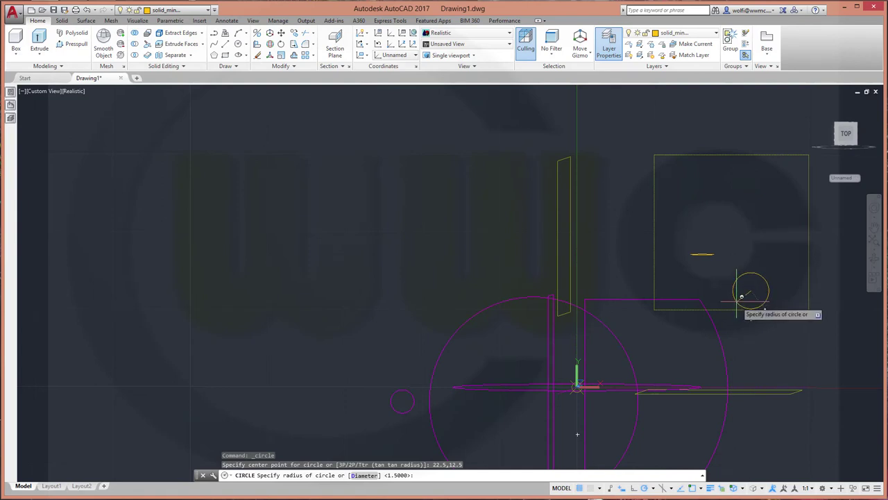
pyautogui.write('1.5')
pyautogui.press('Return')
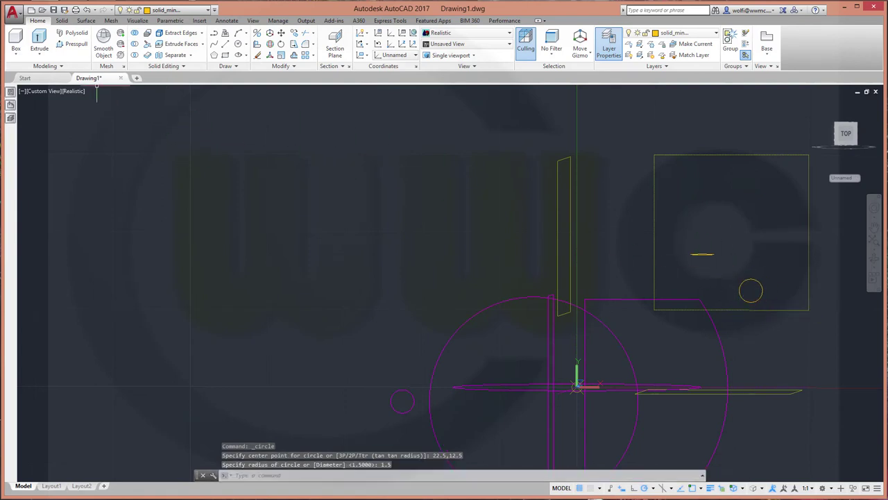
pyautogui.click(175, 9)
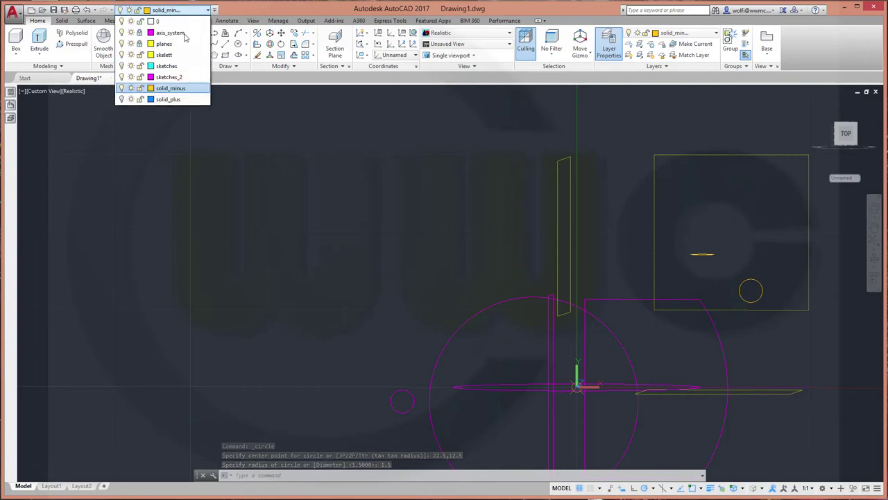
pyautogui.click(121, 100)
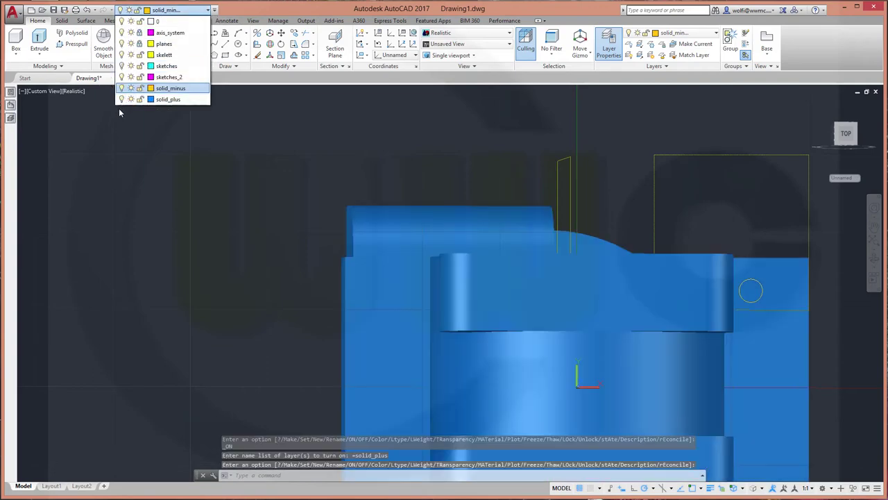
pyautogui.click(395, 257)
pyautogui.keyDown('shift'); pyautogui.moveTo(409, 271); pyautogui.dragTo(389, 297, button='middle'); pyautogui.keyUp('shift')
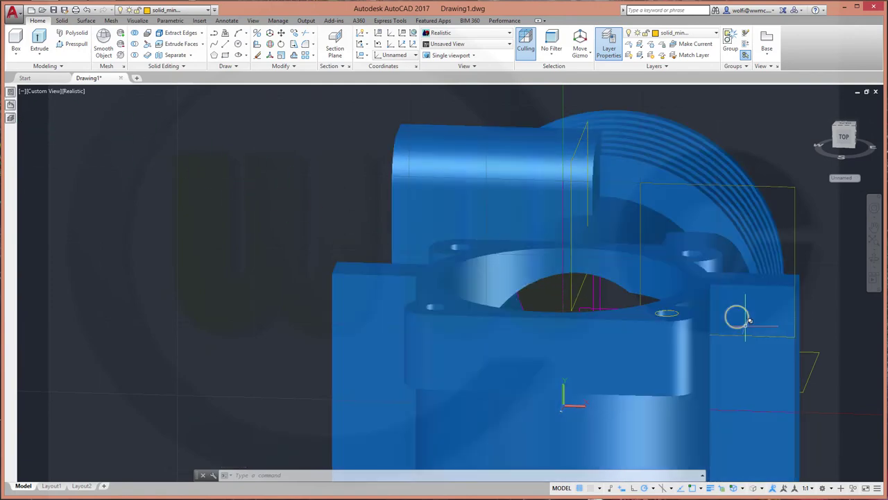
# Step: Move the small circle on the lug by setting its Center X to 27.5
pyautogui.click(749, 320)
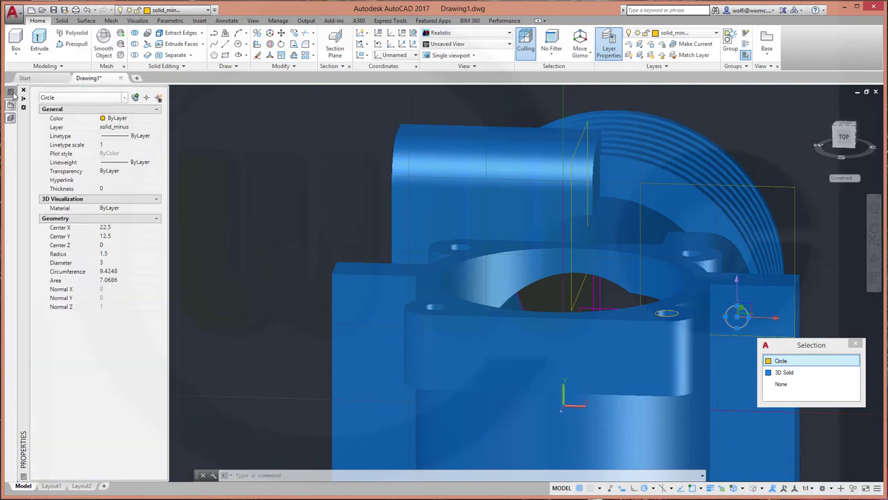
pyautogui.click(117, 229)
pyautogui.write('27.5')
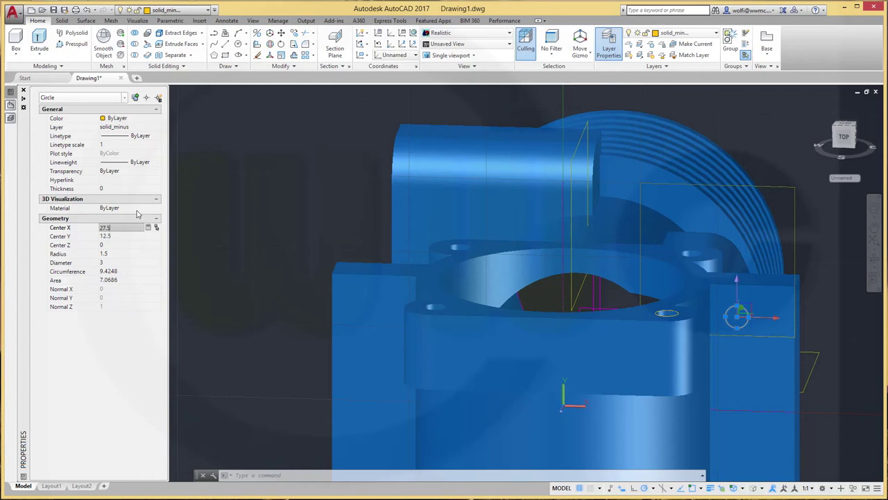
pyautogui.press('Tab')
pyautogui.press('Escape')
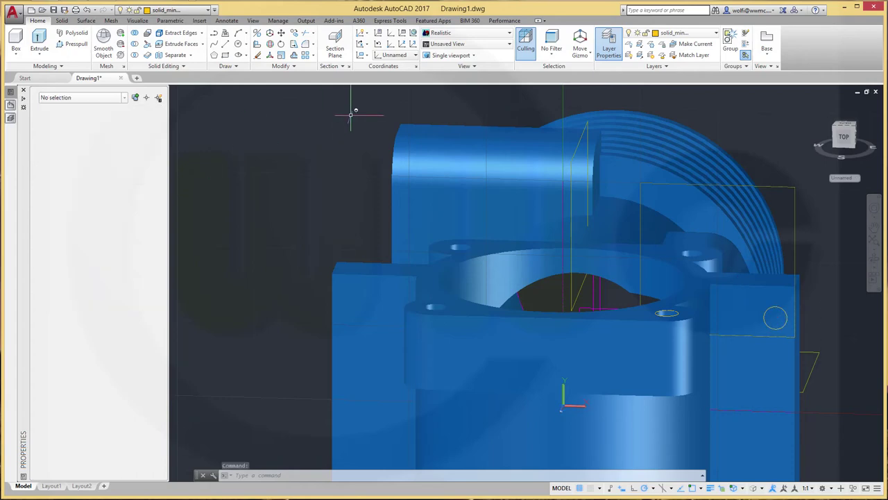
# Step: Extrude the circle 6 units into a pin cylinder
pyautogui.click(39, 42)
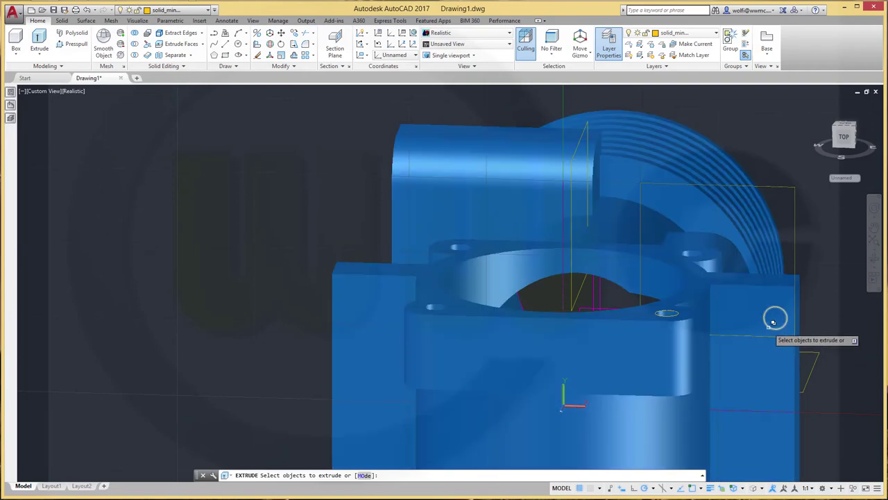
pyautogui.click(773, 320)
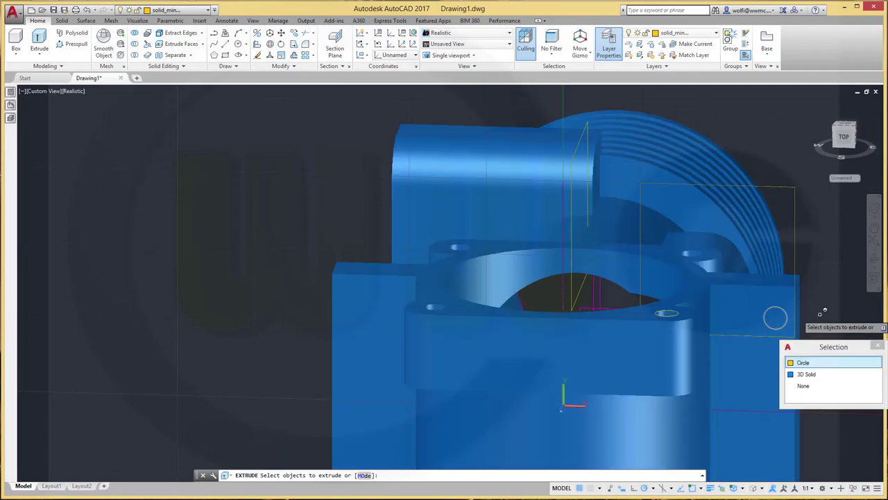
pyautogui.click(804, 363)
pyautogui.rightClick(817, 299)
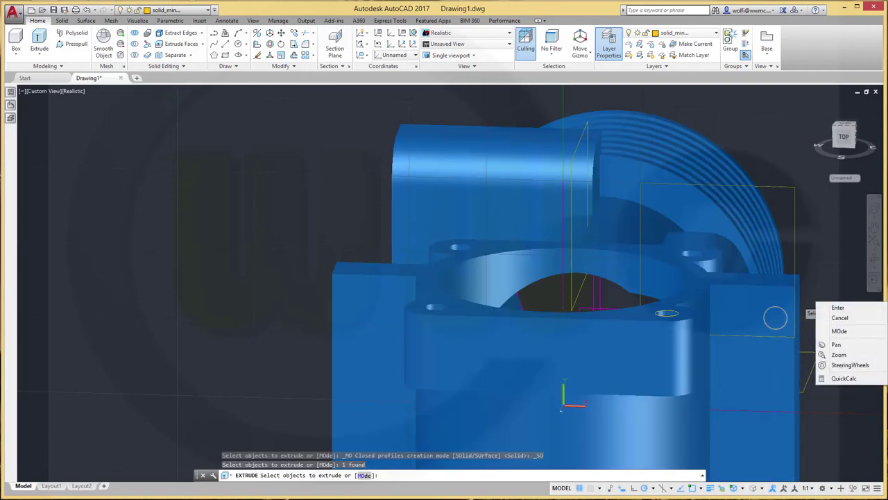
pyautogui.click(838, 309)
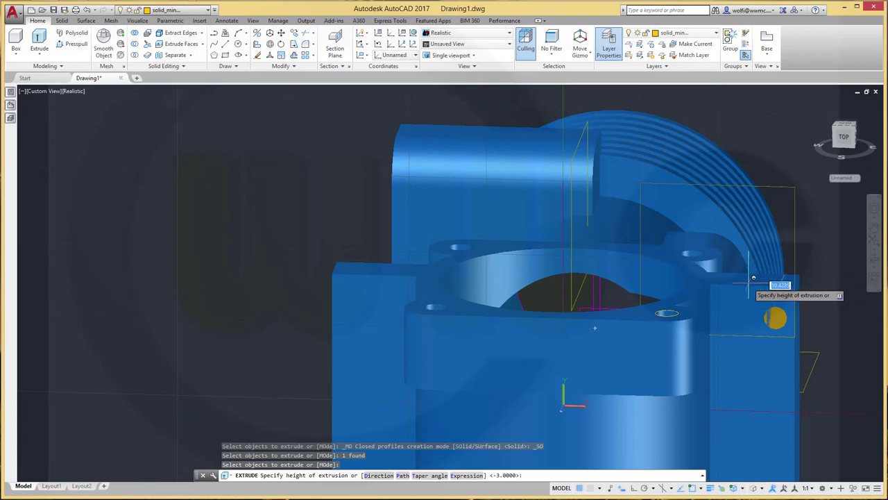
pyautogui.write('6')
pyautogui.press('Return')
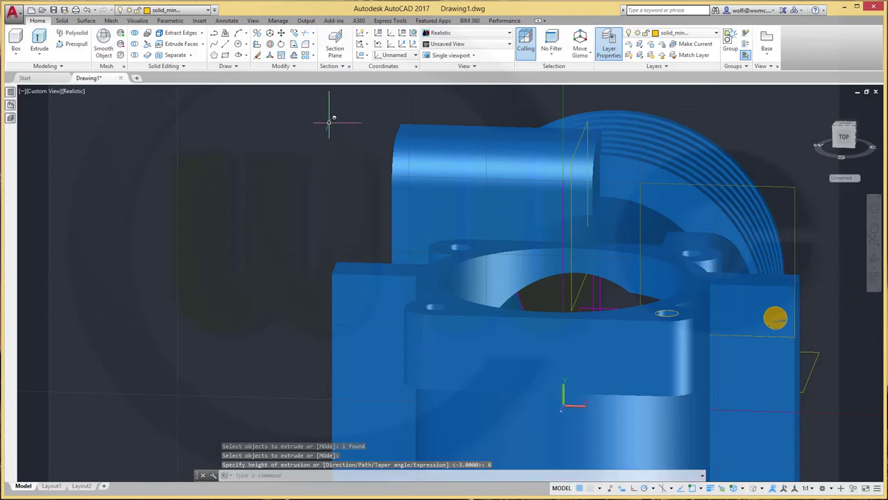
# Step: Array the pin cylinder in 2 columns at -55 and 2 rows at -25
pyautogui.click(305, 55)
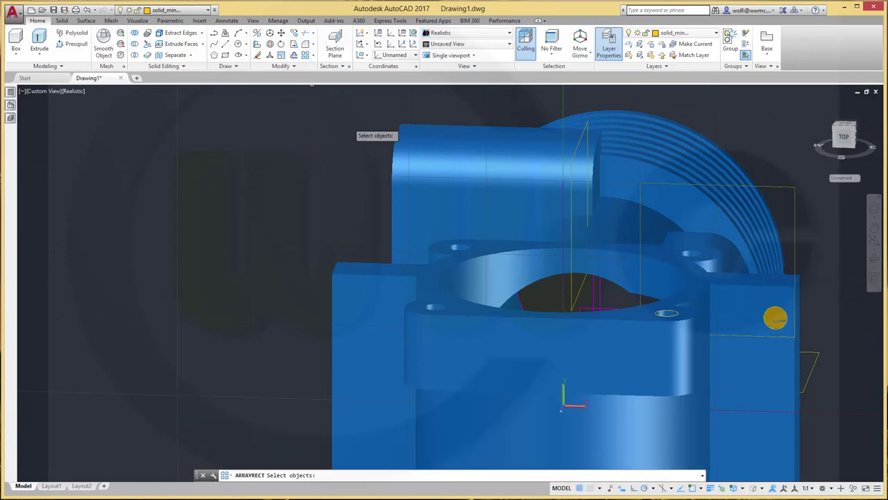
pyautogui.click(789, 329)
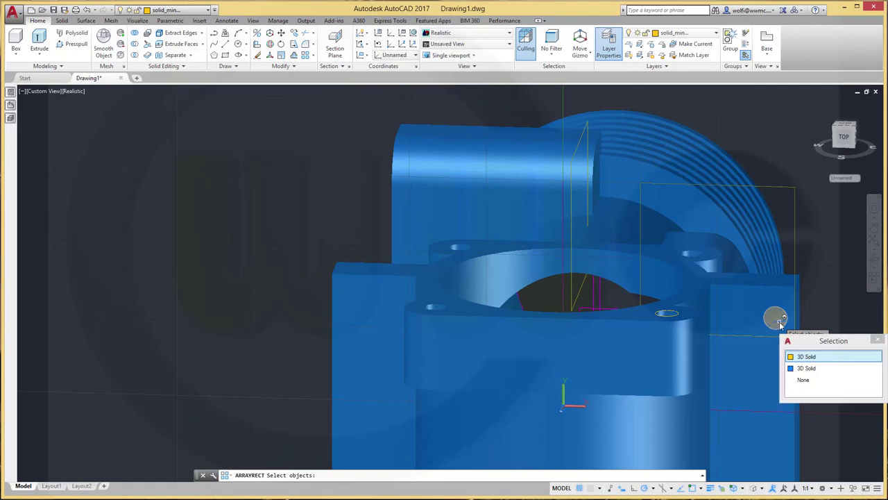
pyautogui.click(805, 356)
pyautogui.press('Return')
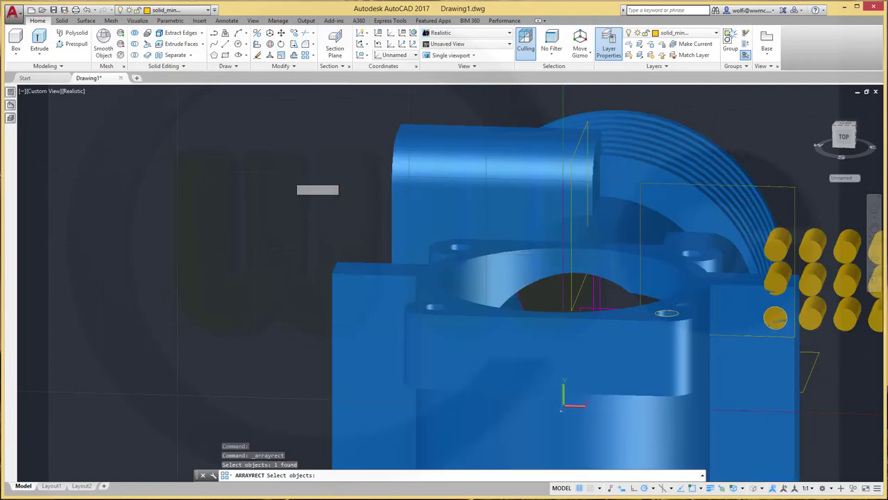
pyautogui.moveTo(374, 195); pyautogui.dragTo(191, 168, button='middle')
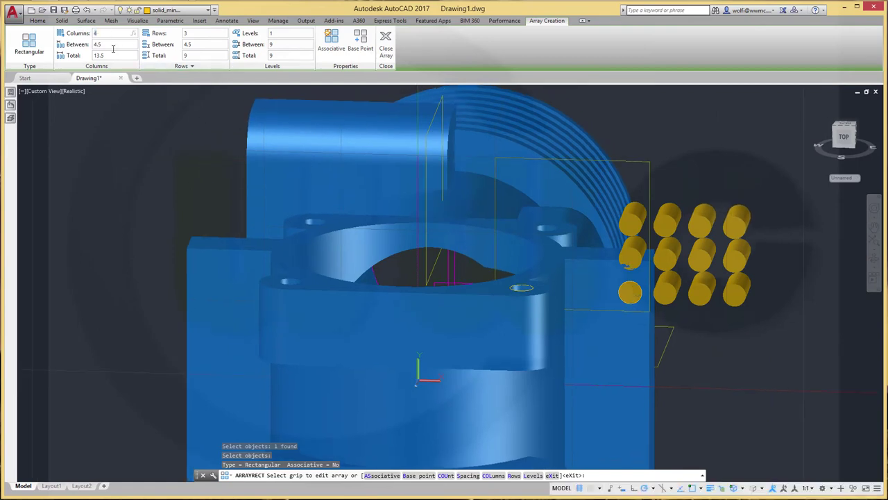
pyautogui.press('Return')
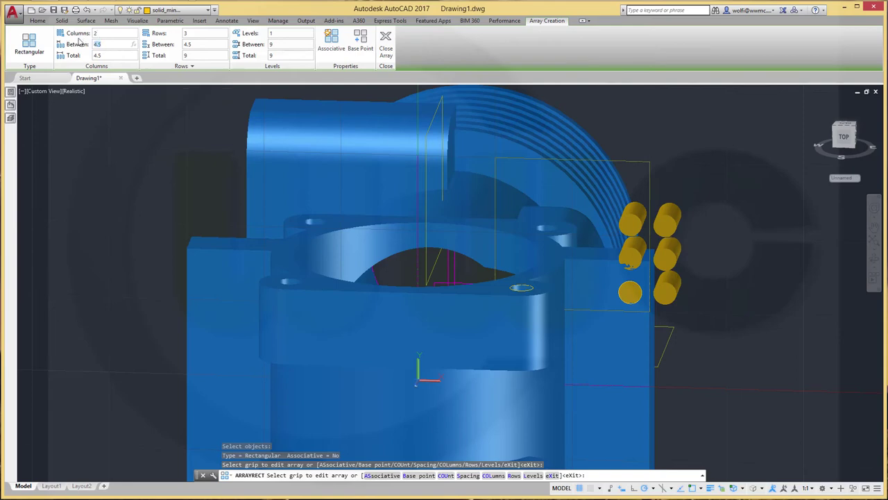
pyautogui.write('-55')
pyautogui.press('Return')
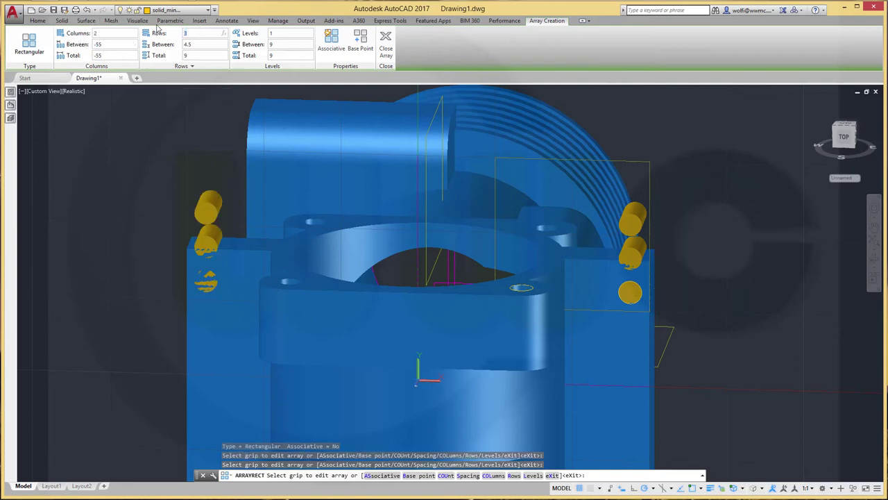
pyautogui.press('Return')
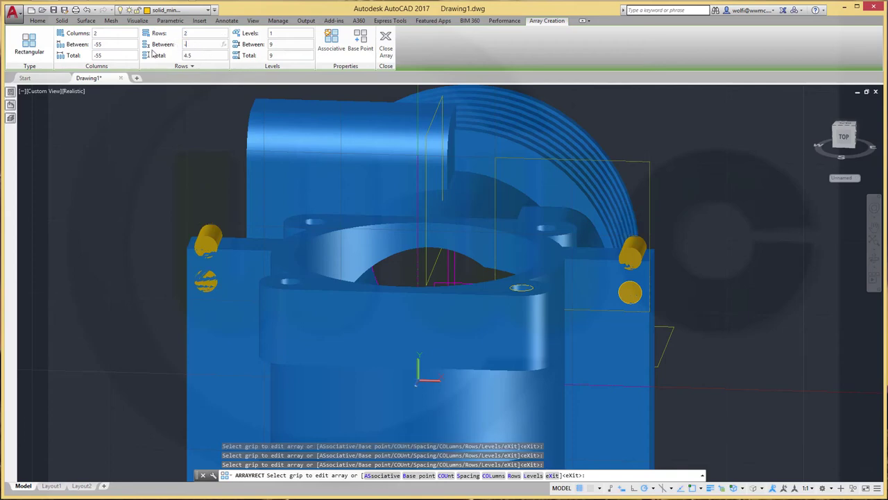
pyautogui.press('Return')
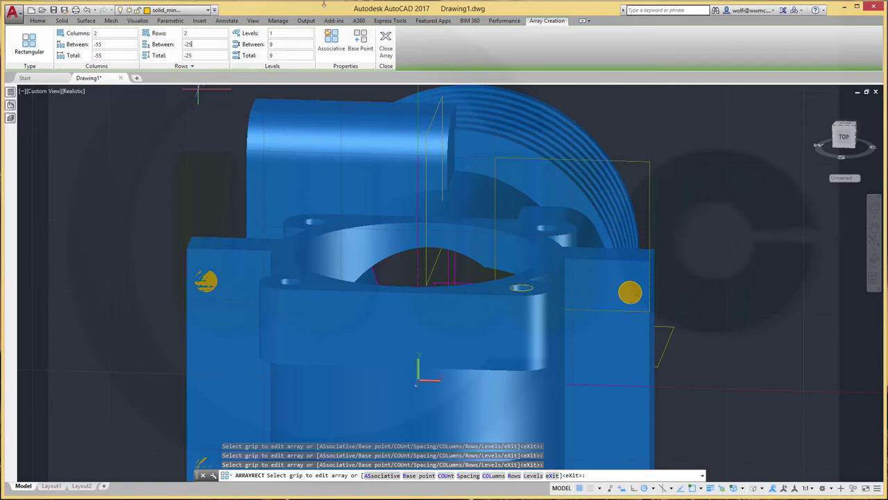
pyautogui.click(386, 44)
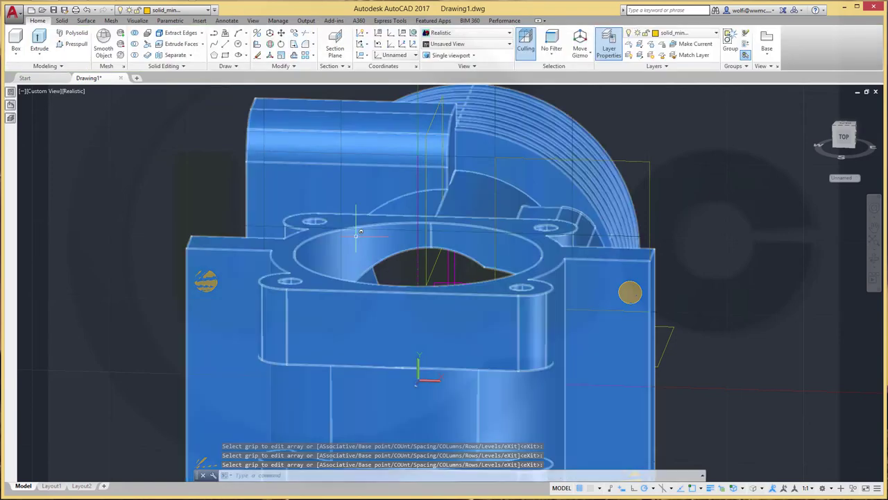
pyautogui.moveTo(346, 222); pyautogui.dragTo(373, 141, button='middle')
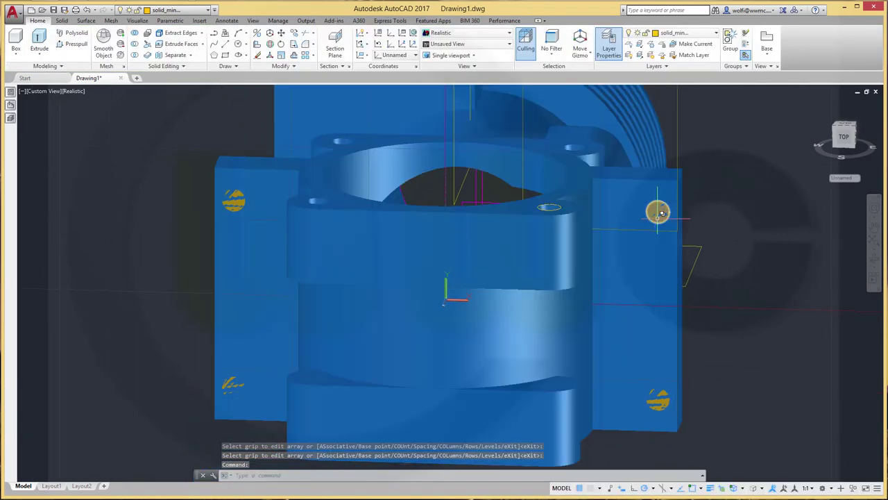
# Step: Delete the duplicate upper-right cylinder
pyautogui.click(658, 217)
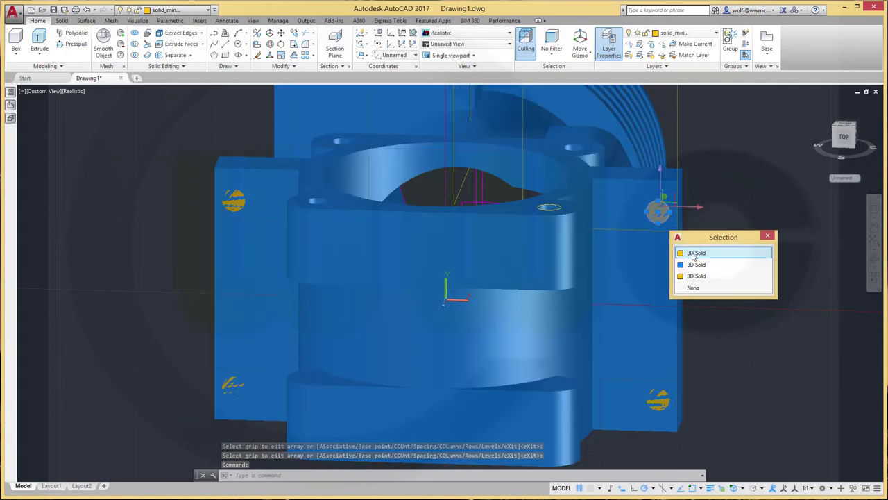
pyautogui.click(694, 253)
pyautogui.press('Delete')
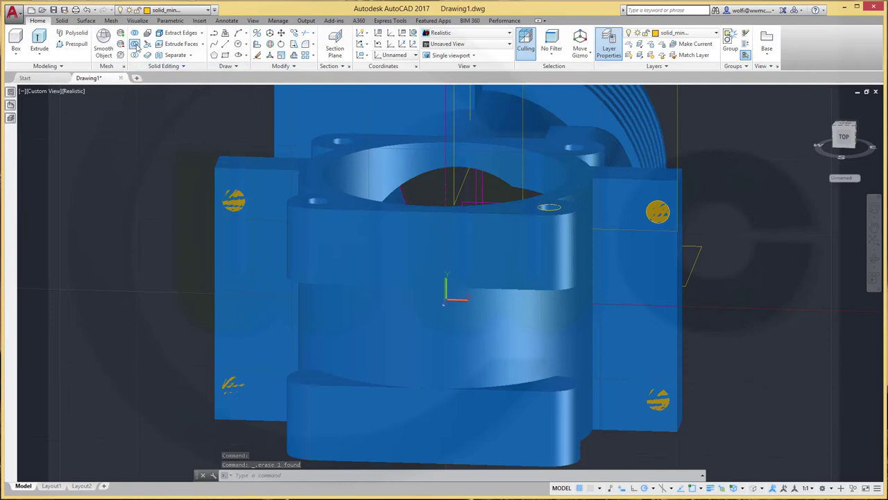
# Step: Cancel a first subtraction attempt and switch the viewport to Wireframe
pyautogui.click(134, 44)
pyautogui.click(221, 263)
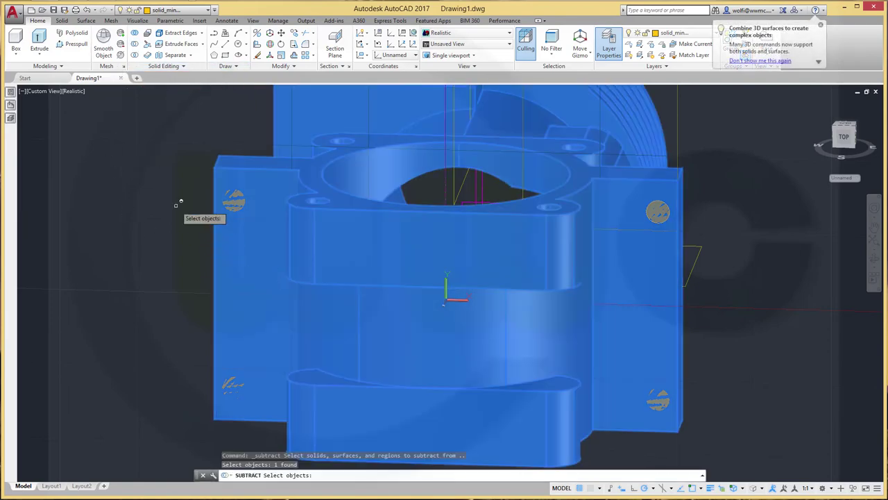
pyautogui.press('Return')
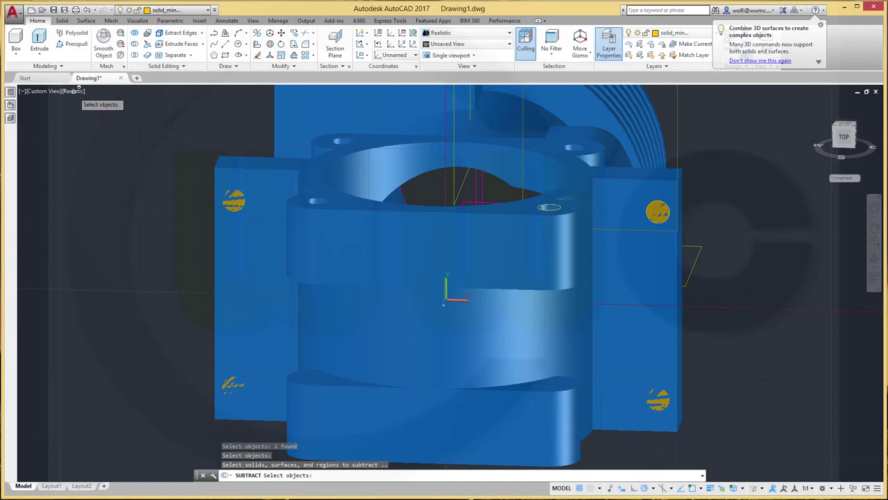
pyautogui.click(78, 89)
pyautogui.press('Escape')
pyautogui.click(78, 89)
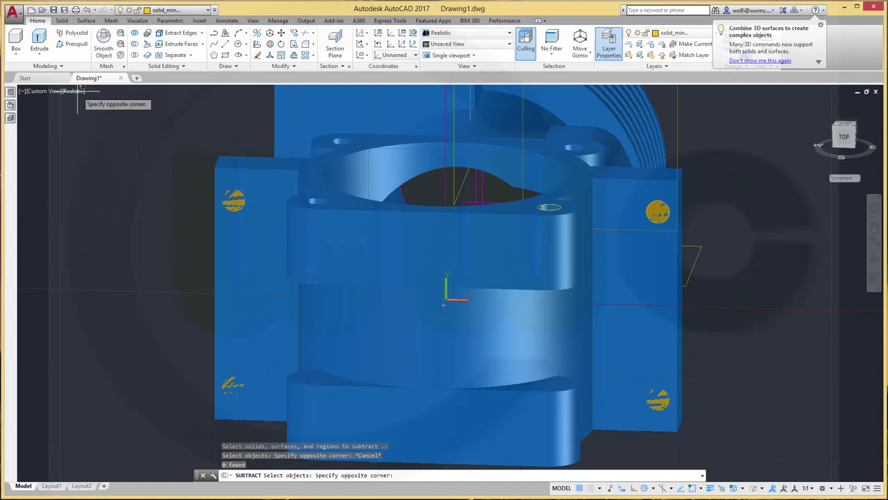
pyautogui.click(69, 97)
pyautogui.press('Escape')
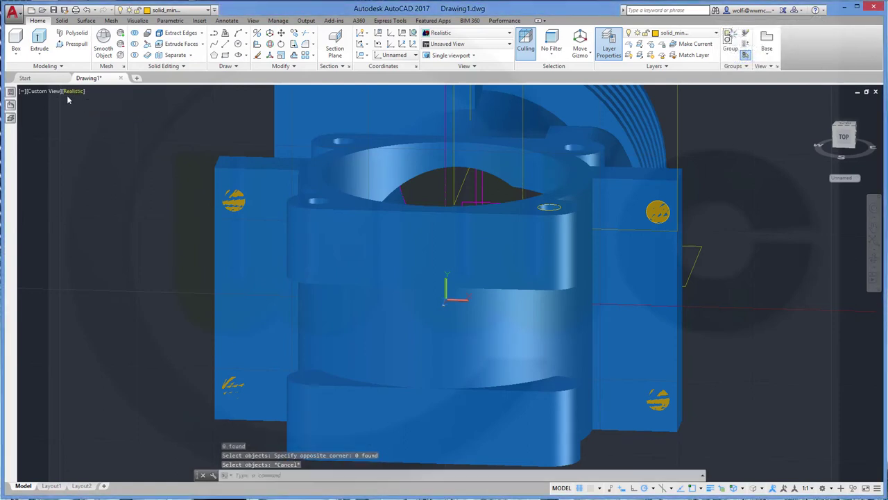
pyautogui.click(73, 91)
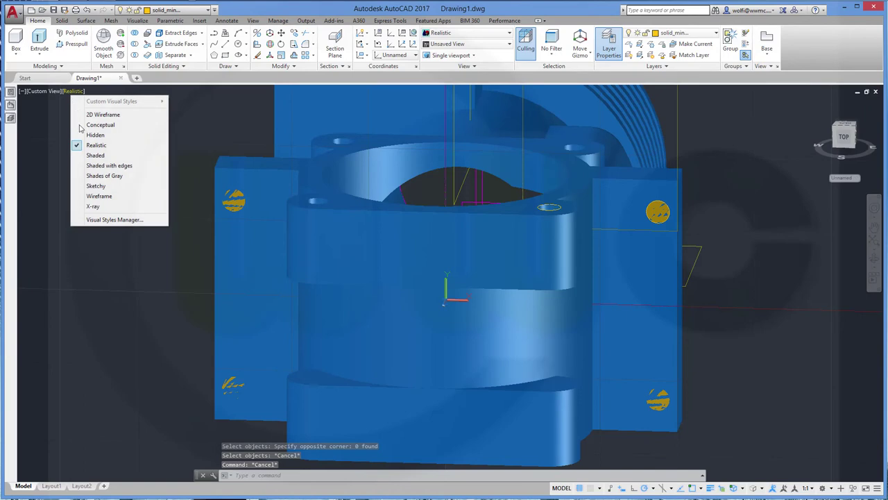
pyautogui.click(98, 197)
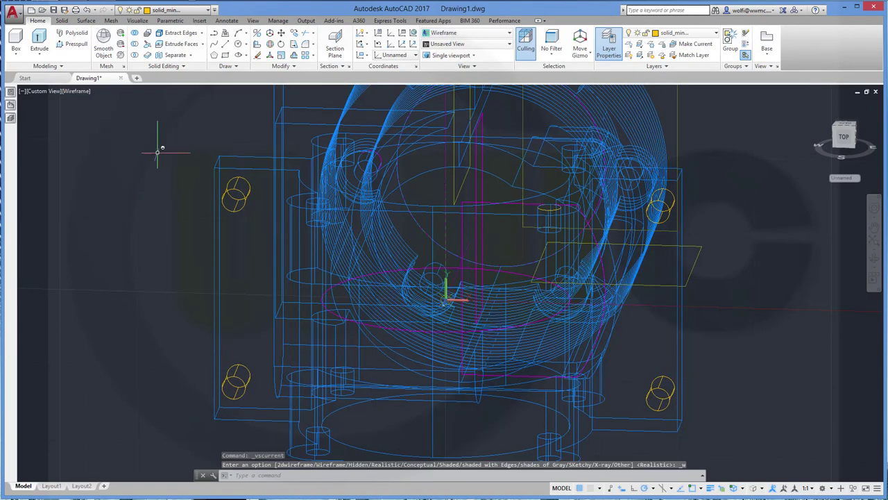
# Step: Subtract the four corner cylinders from the blue housing
pyautogui.click(136, 44)
pyautogui.click(234, 149)
pyautogui.press('Return')
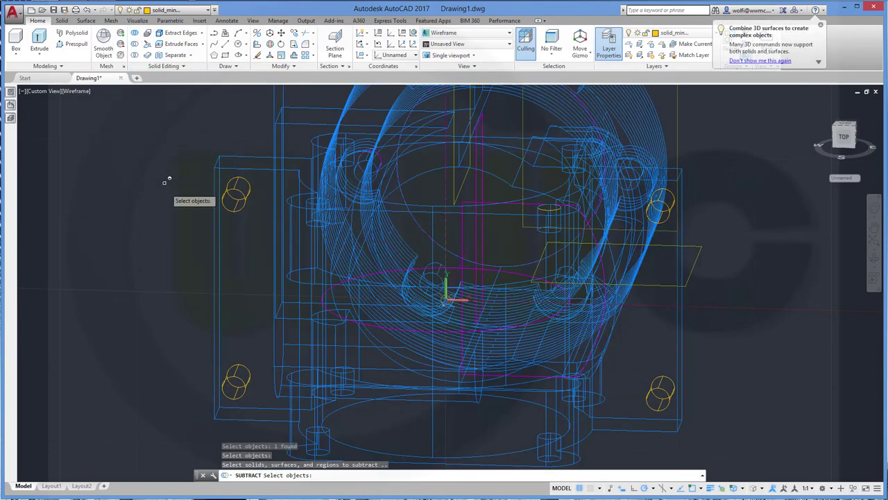
pyautogui.click(237, 196)
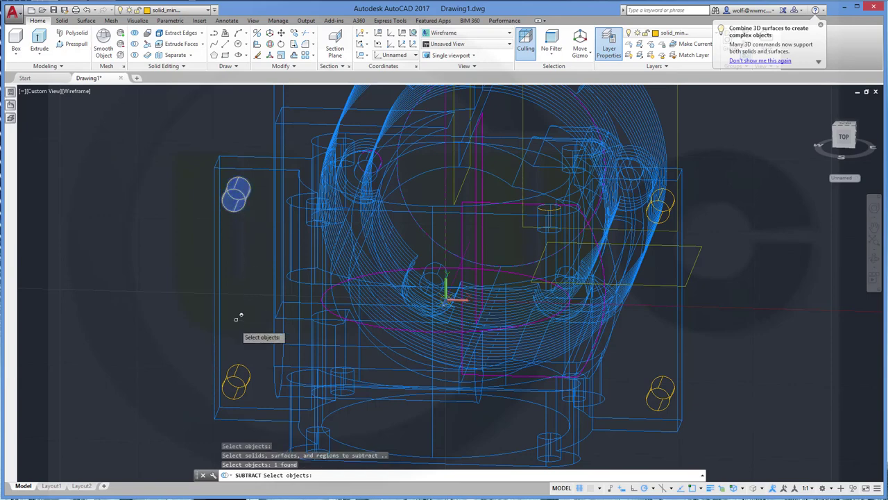
pyautogui.click(234, 380)
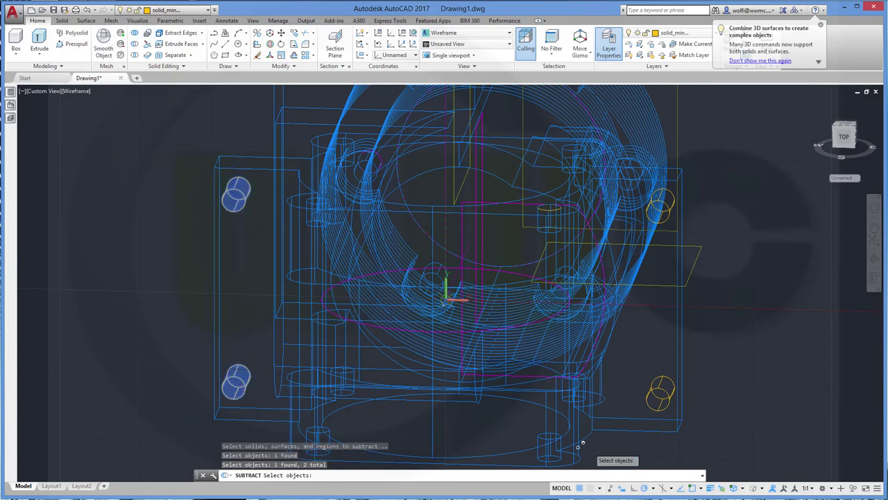
pyautogui.click(655, 404)
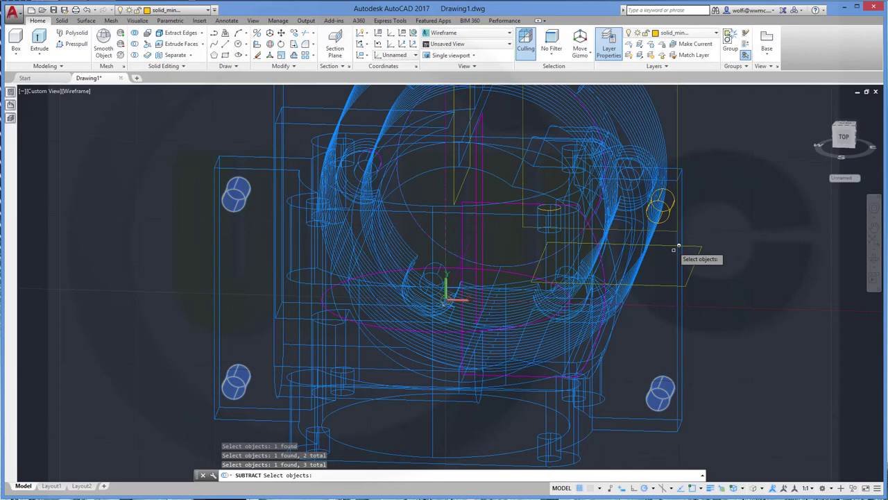
pyautogui.click(670, 212)
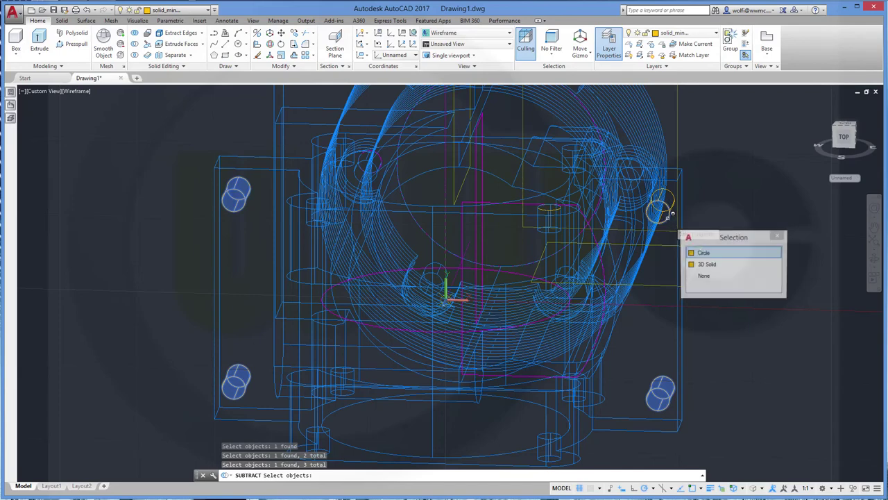
pyautogui.click(706, 264)
pyautogui.press('Return')
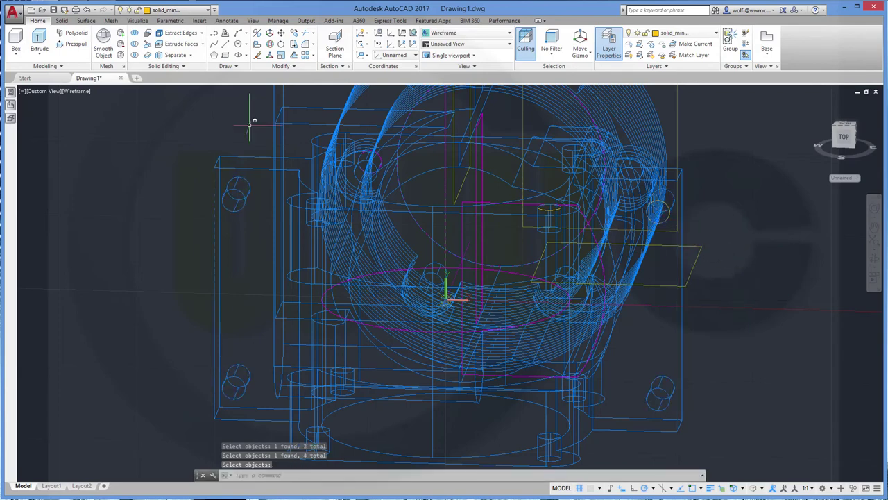
pyautogui.press('Escape')
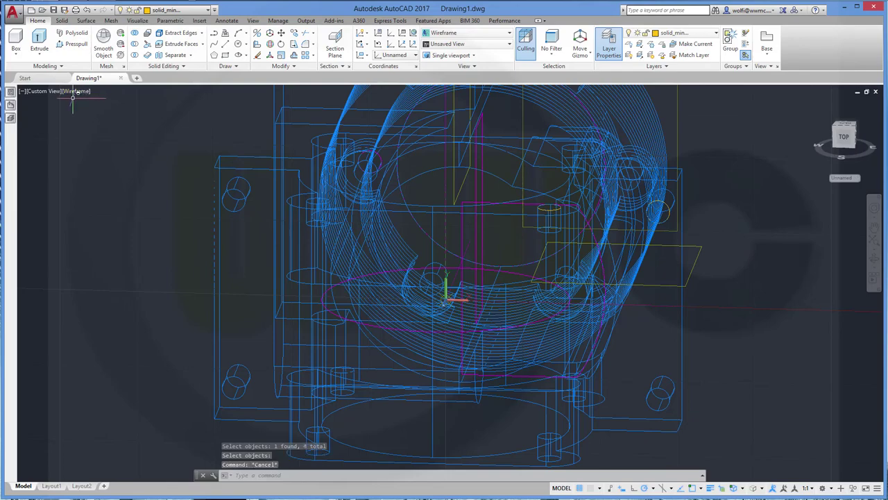
# Step: Return the viewport to the Realistic visual style
pyautogui.click(80, 94)
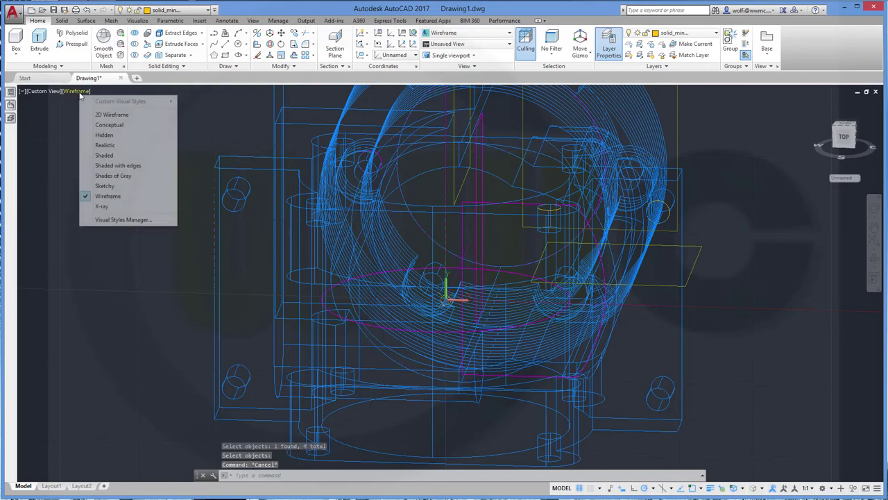
pyautogui.click(101, 149)
pyautogui.moveTo(203, 210)
pyautogui.keyDown('shift'); pyautogui.mouseDown(button='middle')
pyautogui.moveTo(206, 276)
pyautogui.moveTo(240, 252)
pyautogui.moveTo(232, 198)
pyautogui.moveTo(216, 326)
pyautogui.moveTo(224, 388)
pyautogui.moveTo(402, 440)
pyautogui.moveTo(504, 281)
pyautogui.moveTo(458, 229)
pyautogui.moveTo(481, 332)
pyautogui.moveTo(458, 315)
pyautogui.moveTo(347, 299)
pyautogui.moveTo(291, 278)
pyautogui.moveTo(253, 181)
pyautogui.moveTo(421, 321)
pyautogui.moveTo(422, 279)
pyautogui.moveTo(422, 347)
pyautogui.moveTo(433, 284)
pyautogui.moveTo(437, 305)
pyautogui.moveTo(448, 273)
pyautogui.moveTo(454, 377)
pyautogui.moveTo(426, 409)
pyautogui.moveTo(428, 357)
pyautogui.moveTo(403, 273)
pyautogui.moveTo(409, 242)
pyautogui.moveTo(421, 327)
pyautogui.moveTo(496, 393)
pyautogui.mouseUp(button='middle'); pyautogui.keyUp('shift')
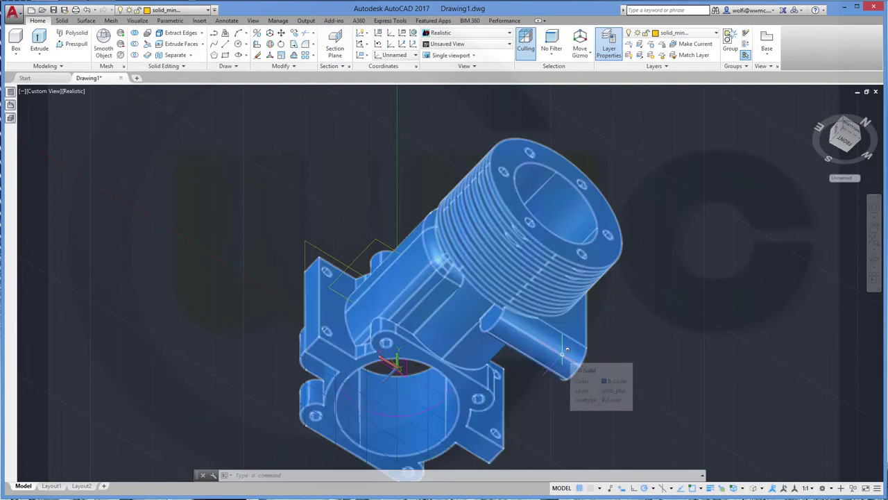
pyautogui.moveTo(584, 379)
pyautogui.keyDown('shift'); pyautogui.mouseDown(button='middle')
pyautogui.moveTo(440, 319)
pyautogui.moveTo(470, 425)
pyautogui.moveTo(575, 412)
pyautogui.mouseUp(button='middle'); pyautogui.keyUp('shift')
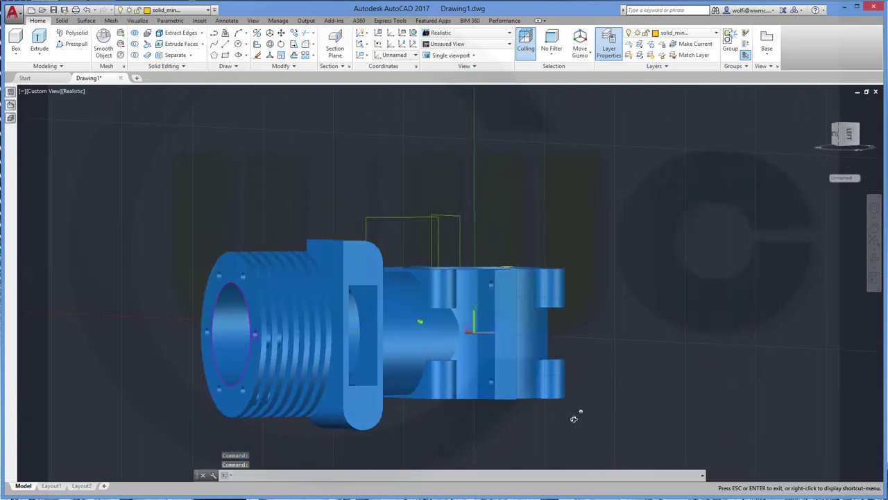
pyautogui.keyDown('shift'); pyautogui.moveTo(322, 237); pyautogui.dragTo(321, 215, button='middle'); pyautogui.keyUp('shift')
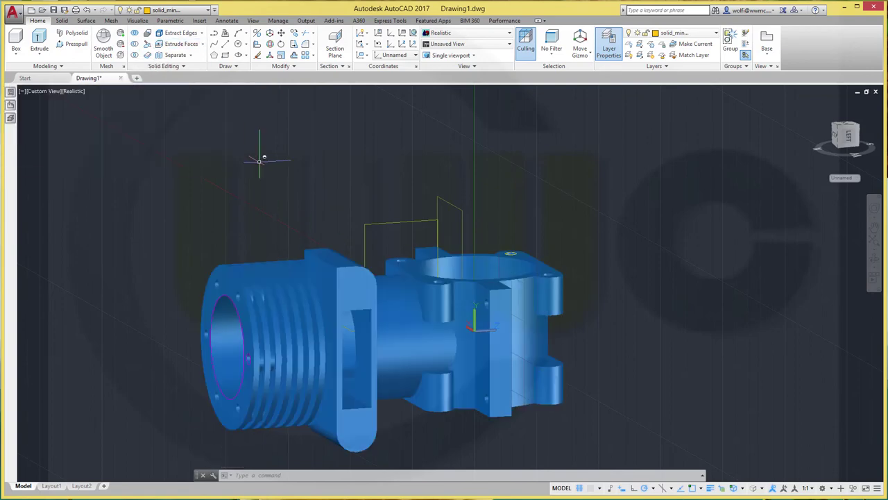
pyautogui.click(470, 316)
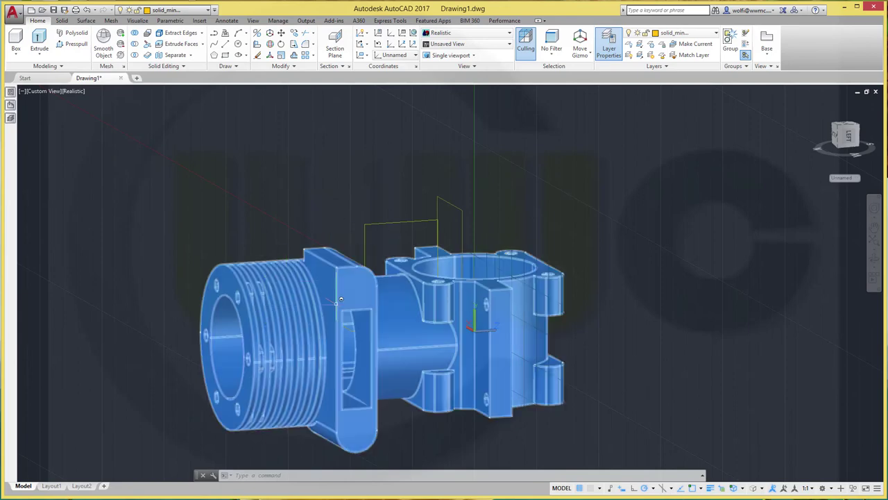
pyautogui.press('Escape')
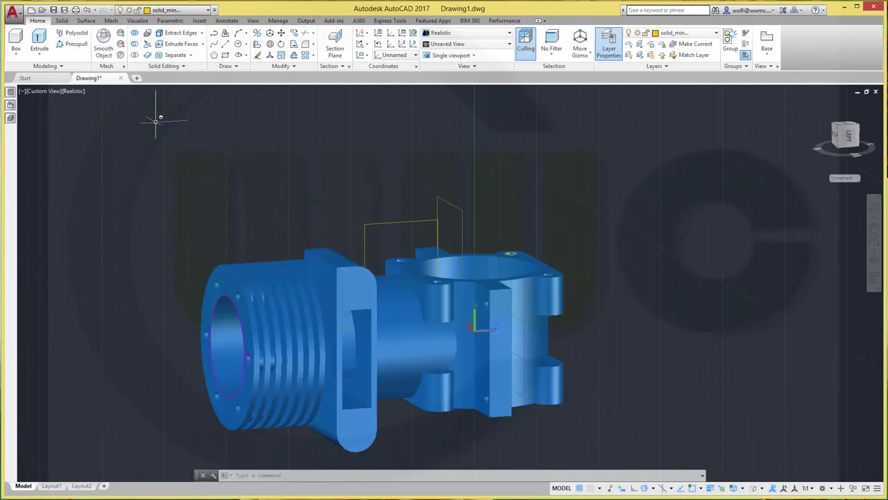
# Step: Apply a 5.5-radius Fillet Edge to the lug tab's top edge
pyautogui.click(61, 21)
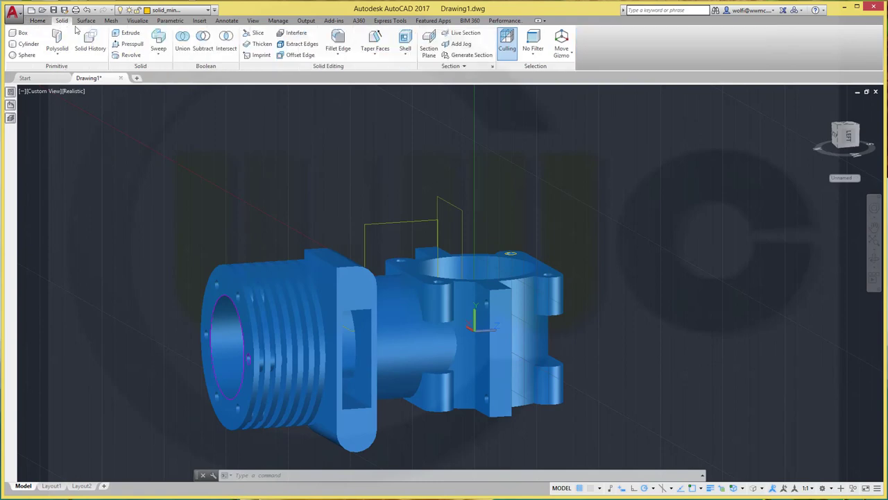
pyautogui.click(338, 38)
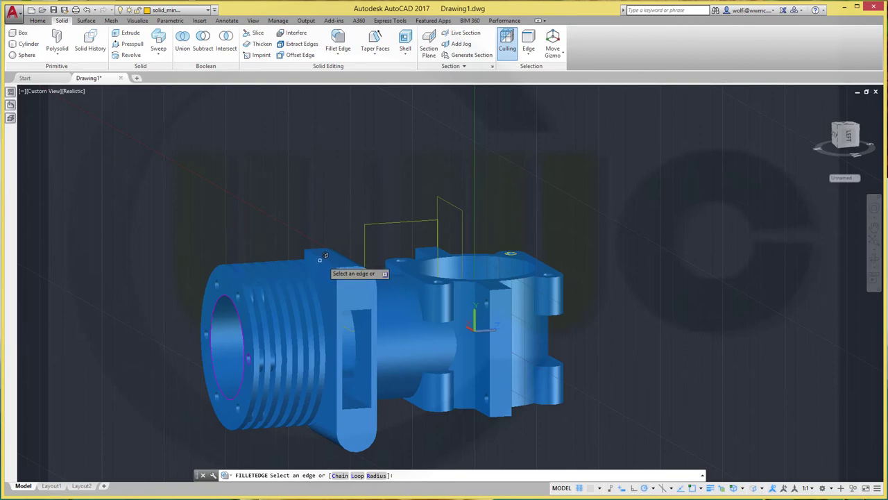
pyautogui.rightClick(321, 168)
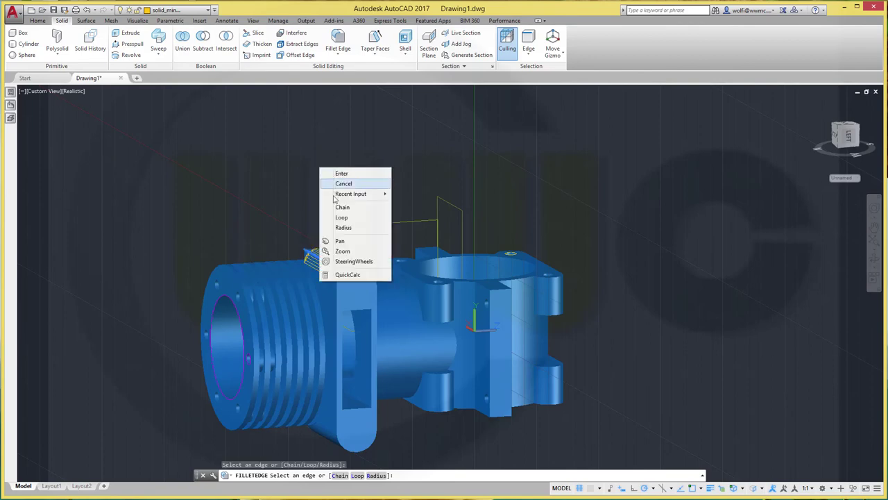
pyautogui.click(344, 227)
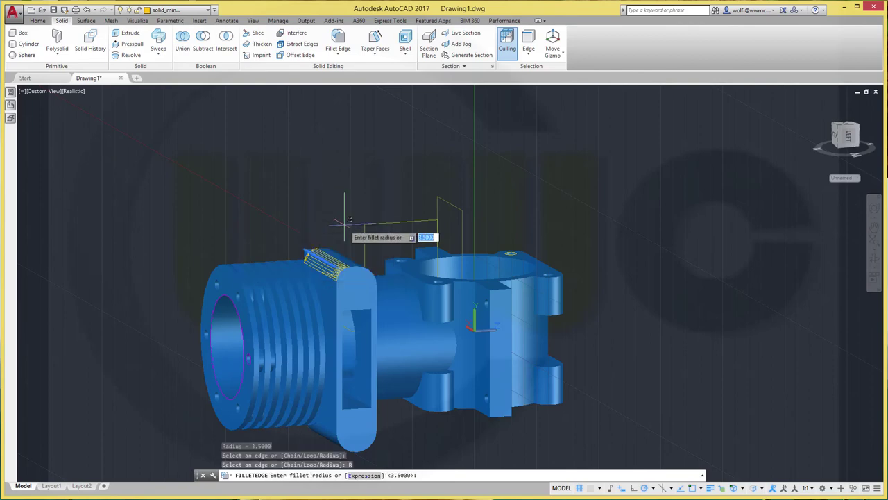
pyautogui.write('5.5')
pyautogui.press('Return')
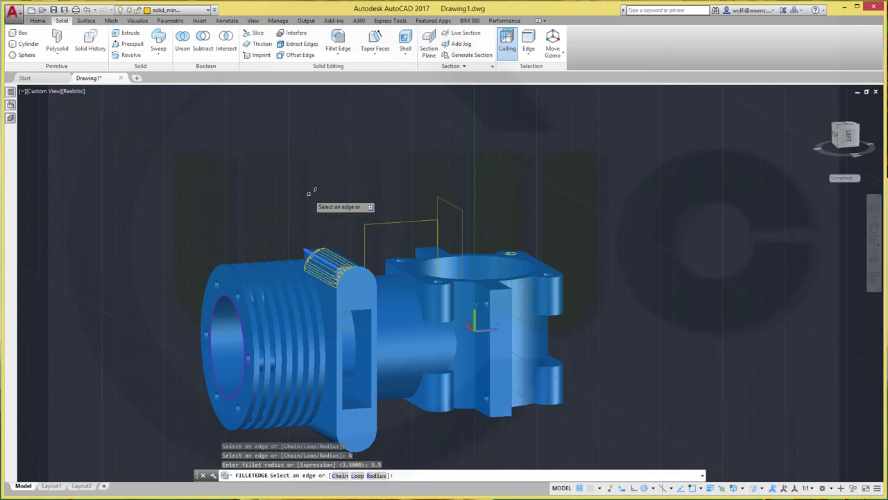
pyautogui.rightClick(314, 188)
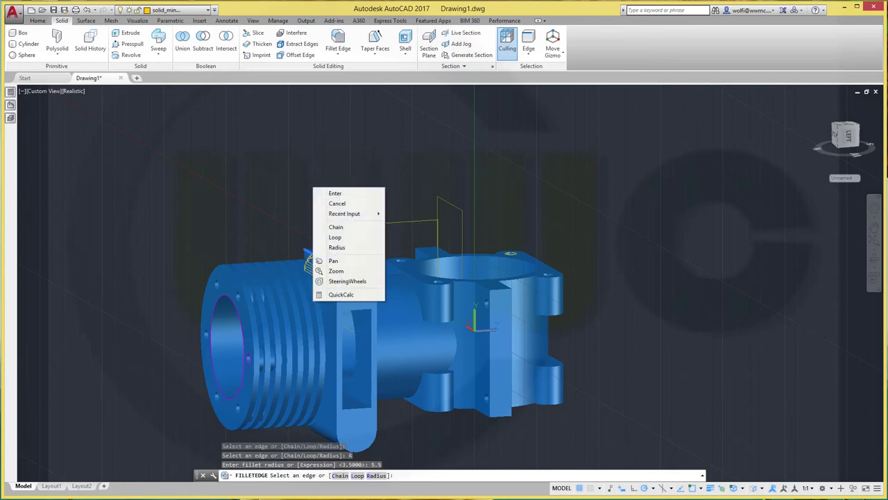
pyautogui.click(336, 193)
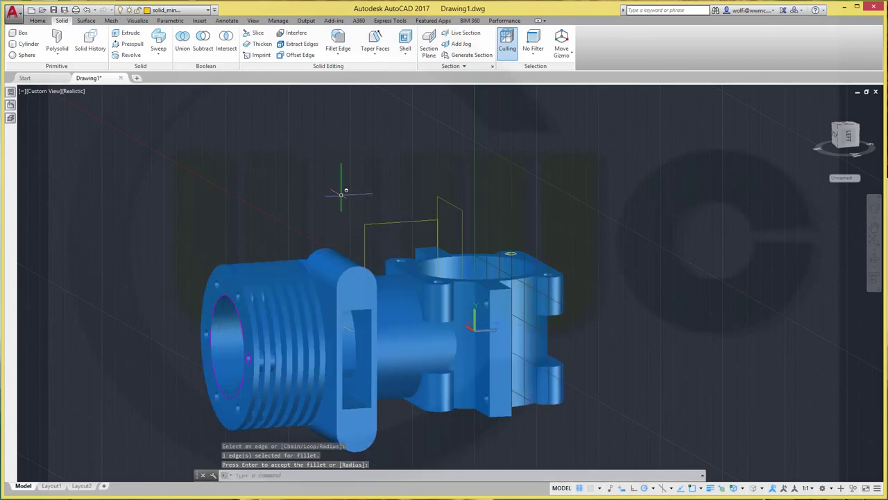
pyautogui.press('Return')
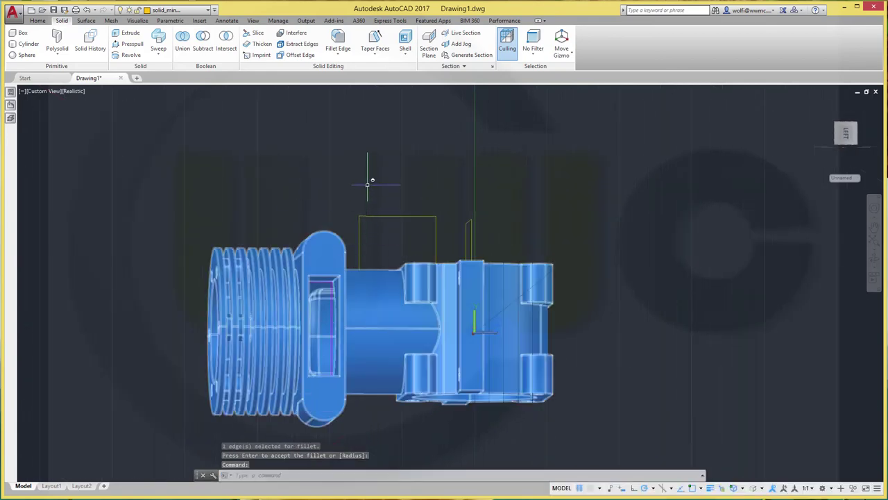
pyautogui.keyDown('shift'); pyautogui.moveTo(368, 183); pyautogui.dragTo(373, 220, button='middle'); pyautogui.keyUp('shift')
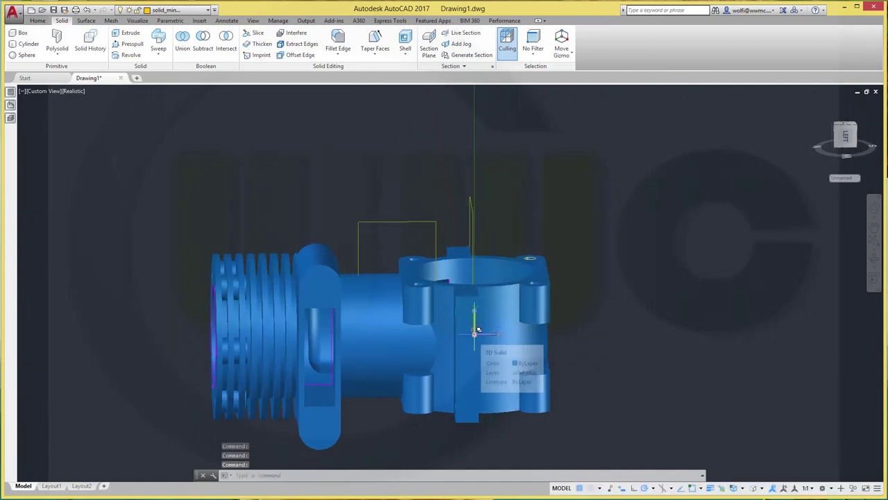
# Step: Move the UCS origin onto the lug flange
pyautogui.click(475, 333)
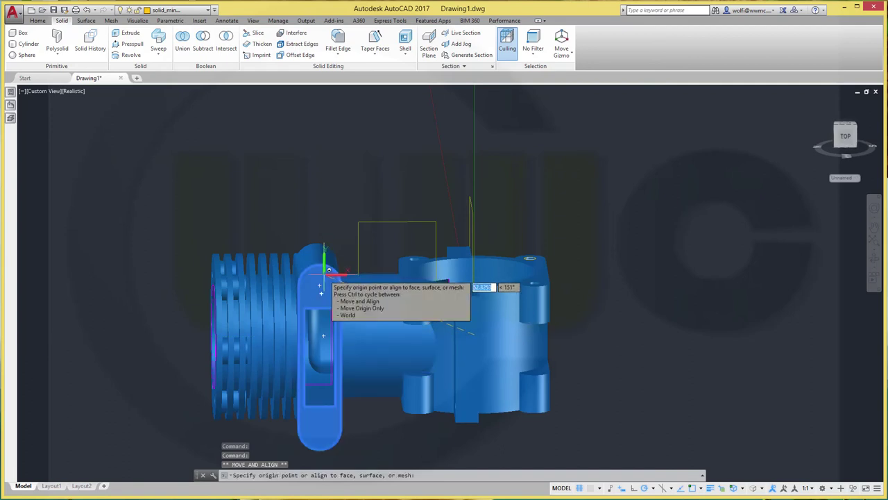
pyautogui.click(321, 285)
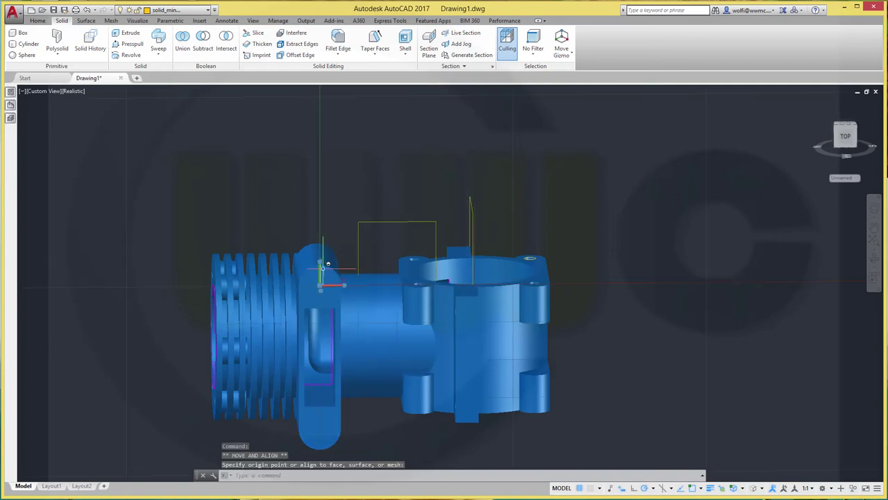
pyautogui.moveTo(353, 241)
pyautogui.keyDown('shift'); pyautogui.mouseDown(button='middle')
pyautogui.moveTo(333, 206)
pyautogui.moveTo(352, 150)
pyautogui.moveTo(327, 142)
pyautogui.mouseUp(button='middle'); pyautogui.keyUp('shift')
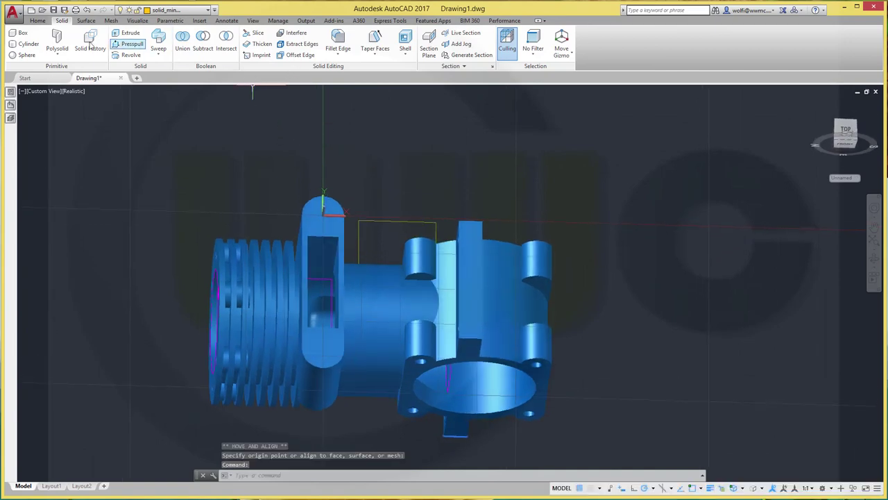
# Step: Create a cylinder at 0,0 with radius 1.5 and height 26
pyautogui.click(38, 21)
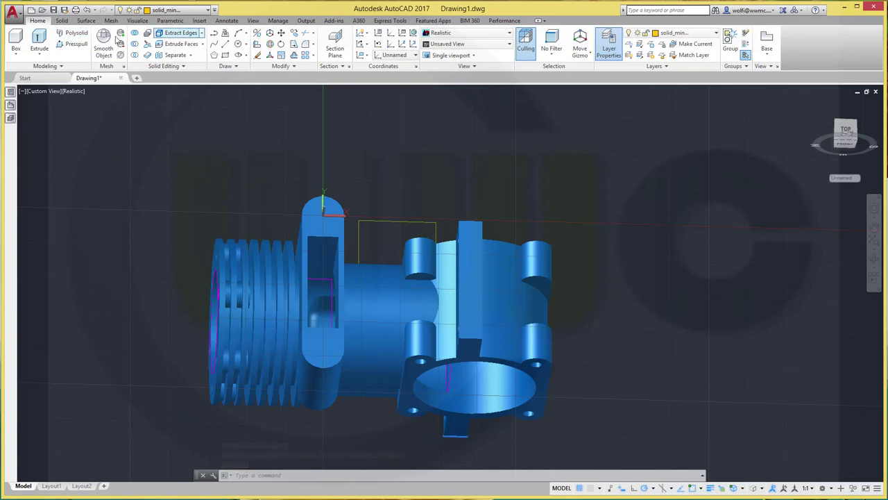
pyautogui.click(63, 21)
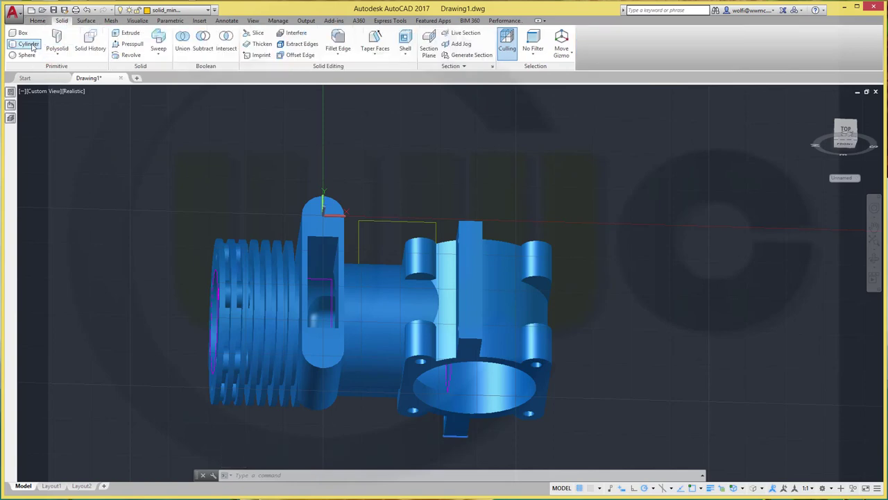
pyautogui.click(28, 44)
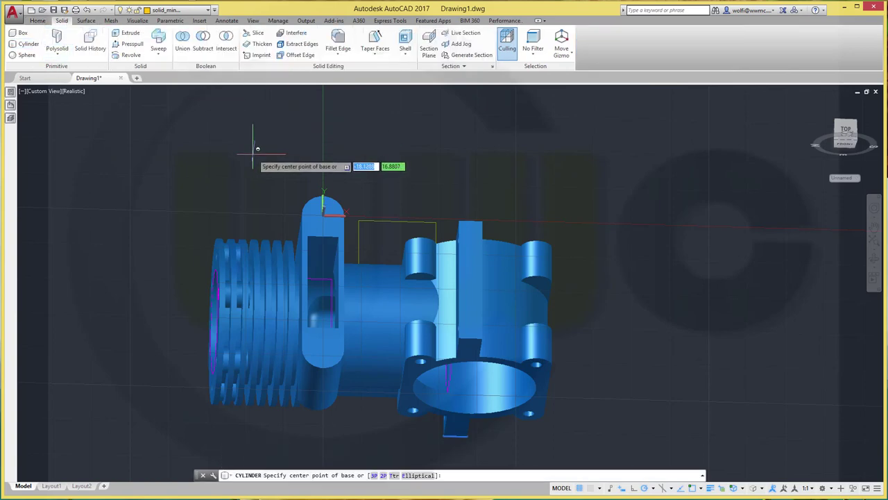
pyautogui.write('0,0')
pyautogui.press('Return')
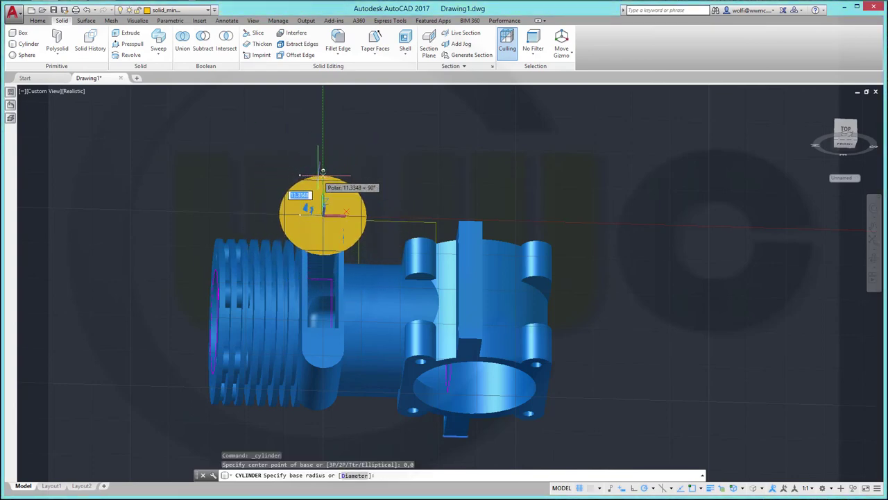
pyautogui.write('1.5')
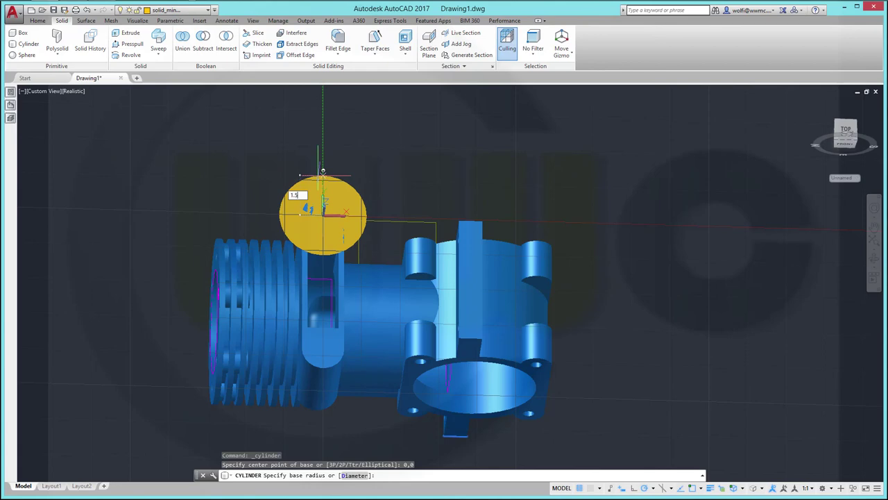
pyautogui.press('Return')
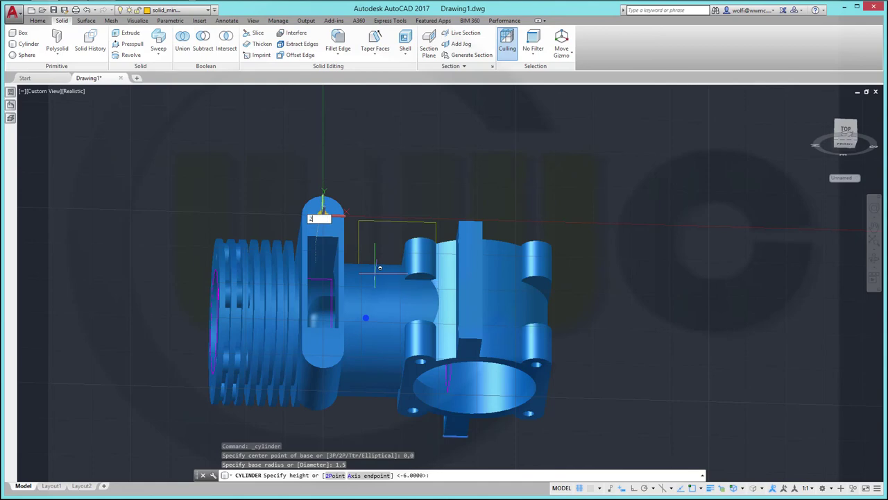
pyautogui.write('6')
pyautogui.press('Return')
pyautogui.keyDown('shift'); pyautogui.rightClick(333, 292); pyautogui.keyUp('shift')
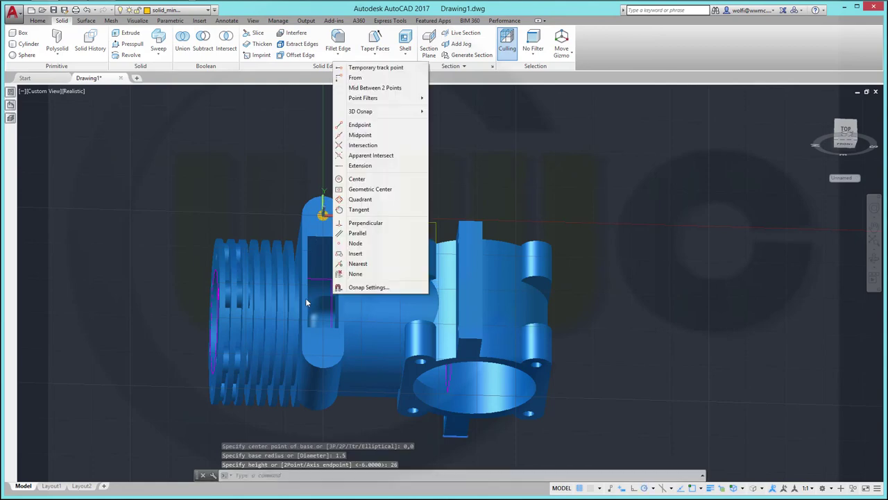
pyautogui.click(297, 243)
pyautogui.moveTo(394, 220)
pyautogui.keyDown('shift'); pyautogui.mouseDown(button='middle')
pyautogui.moveTo(364, 286)
pyautogui.moveTo(372, 261)
pyautogui.mouseUp(button='middle'); pyautogui.keyUp('shift')
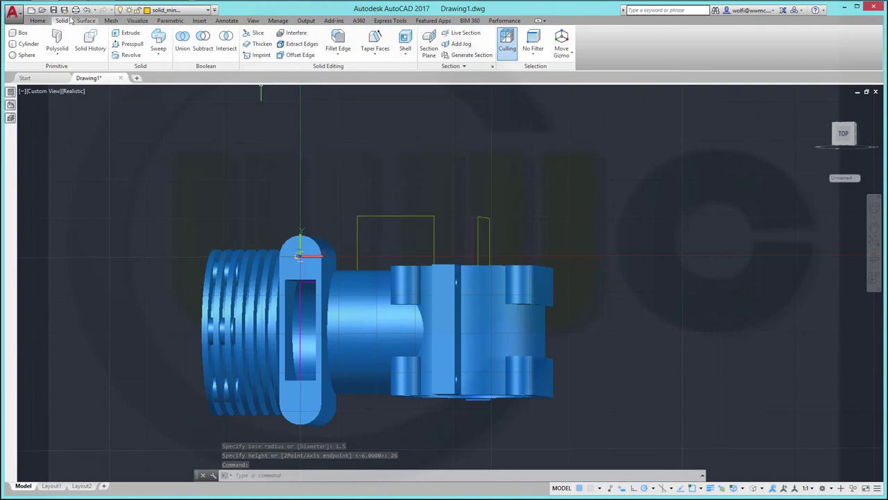
# Step: Start 3D Mirror and select the pin cylinder
pyautogui.click(37, 21)
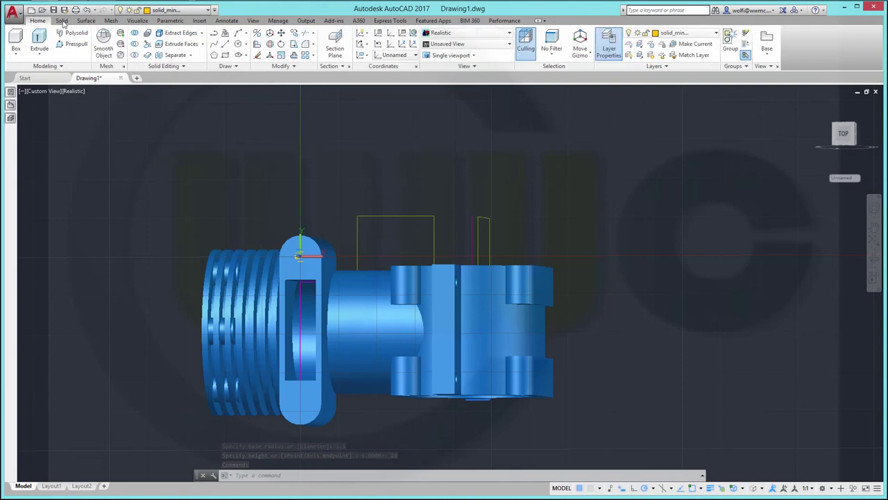
pyautogui.click(257, 33)
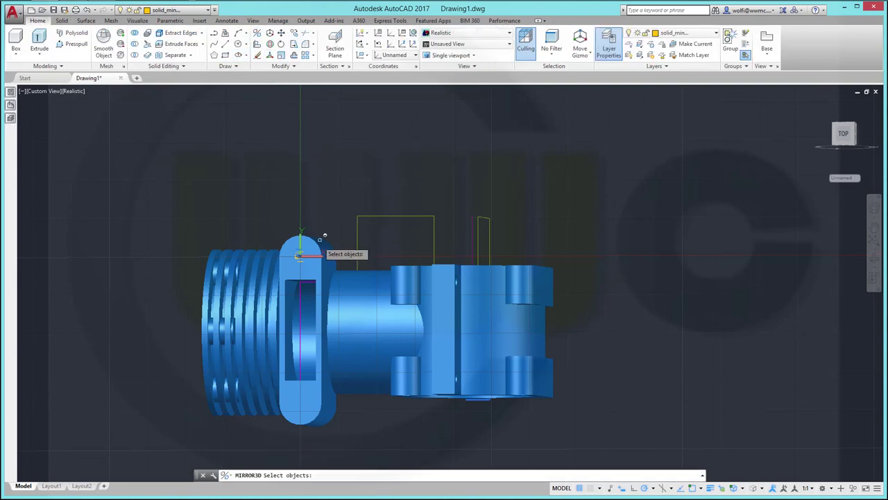
pyautogui.scroll(2, 300, 256)
pyautogui.scroll(3, 301, 263)
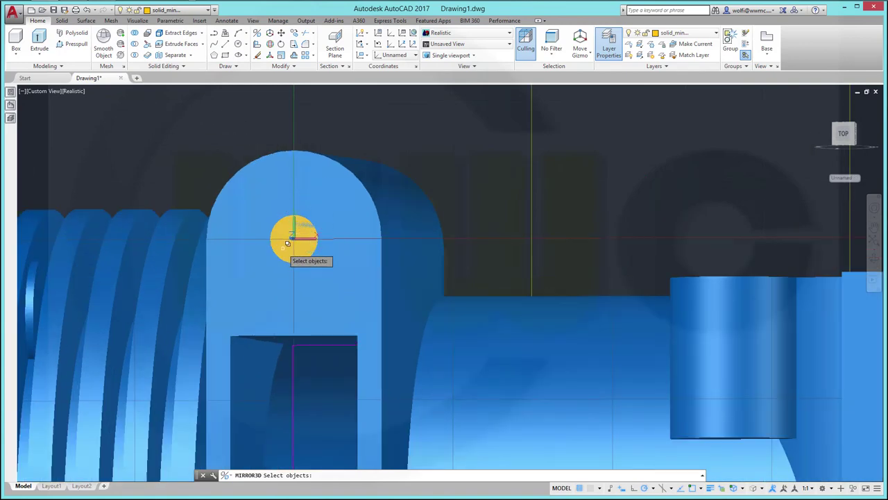
pyautogui.click(287, 243)
pyautogui.click(309, 282)
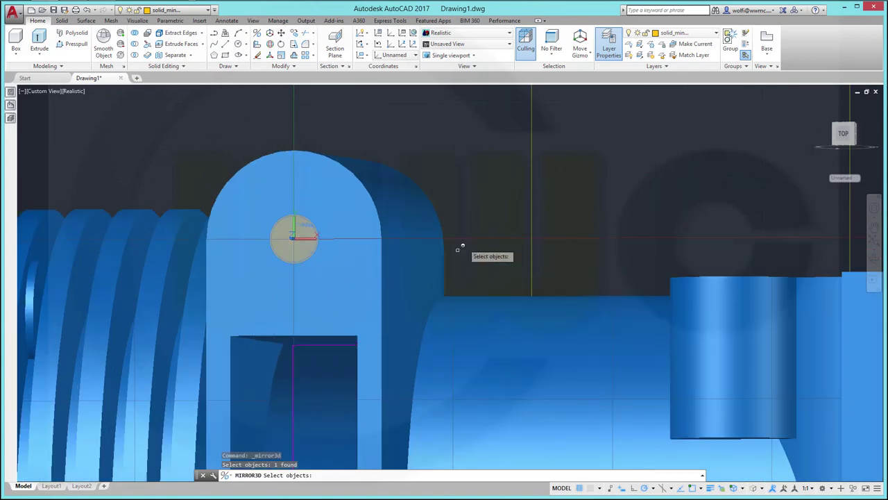
pyautogui.scroll(-6, 458, 249)
pyautogui.scroll(1, 479, 271)
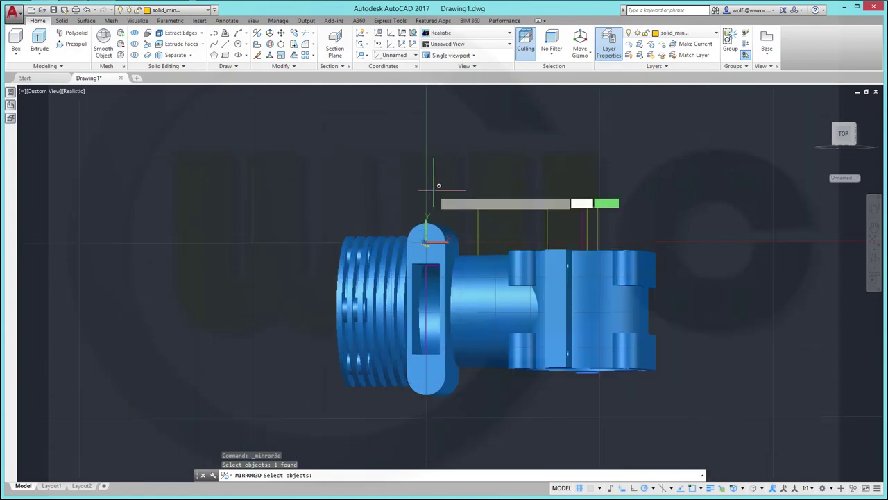
pyautogui.press('Return')
# Step: Define the mirror plane with three points on the lug and keep the original
pyautogui.keyDown('shift'); pyautogui.moveTo(438, 208); pyautogui.dragTo(529, 300, button='middle'); pyautogui.keyUp('shift')
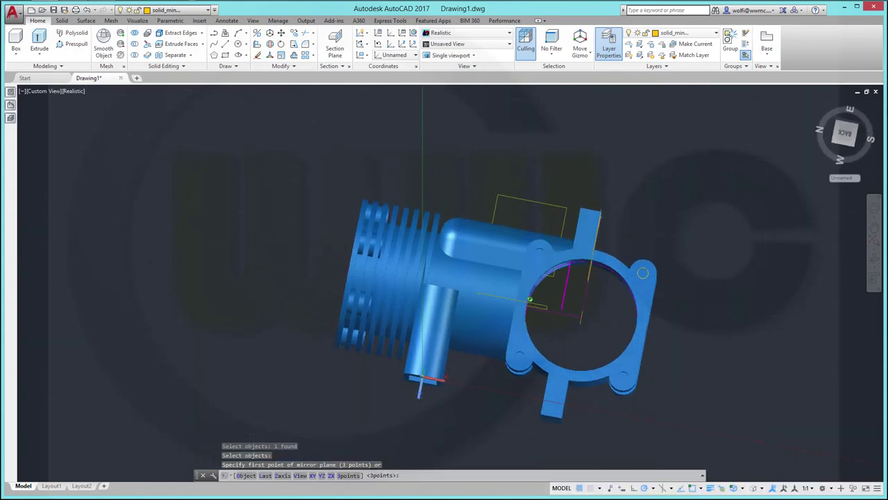
pyautogui.click(559, 273)
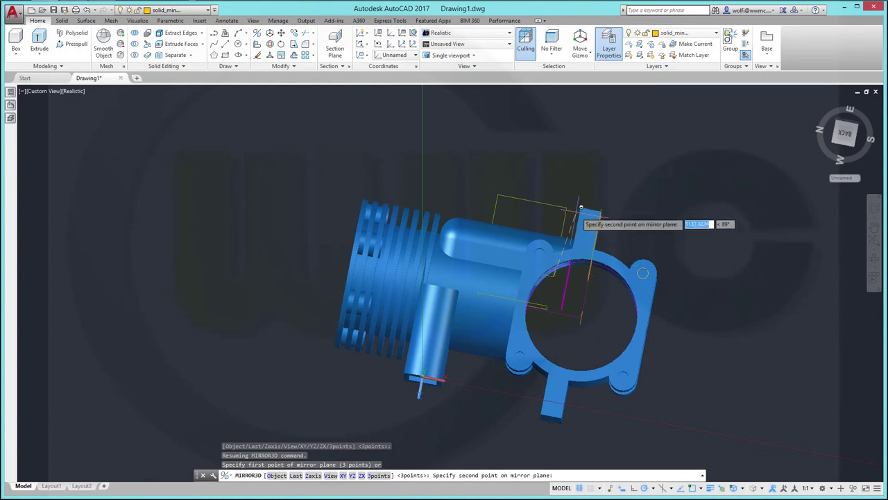
pyautogui.click(566, 207)
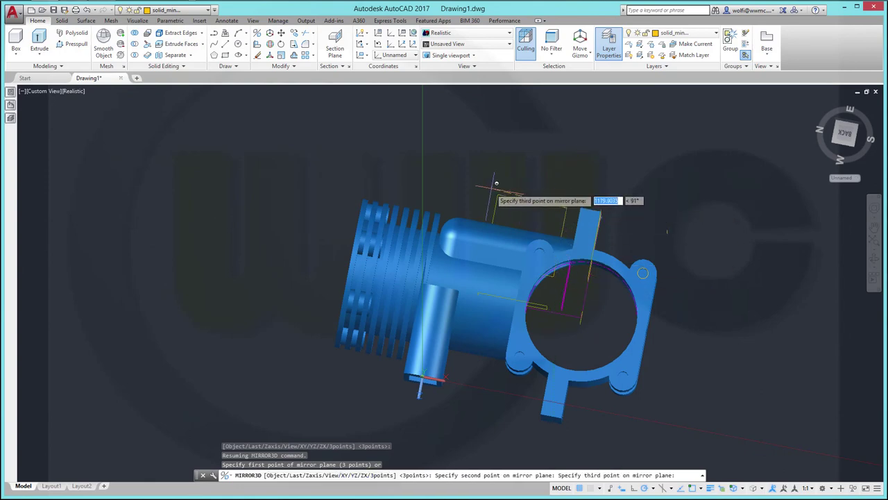
pyautogui.click(498, 195)
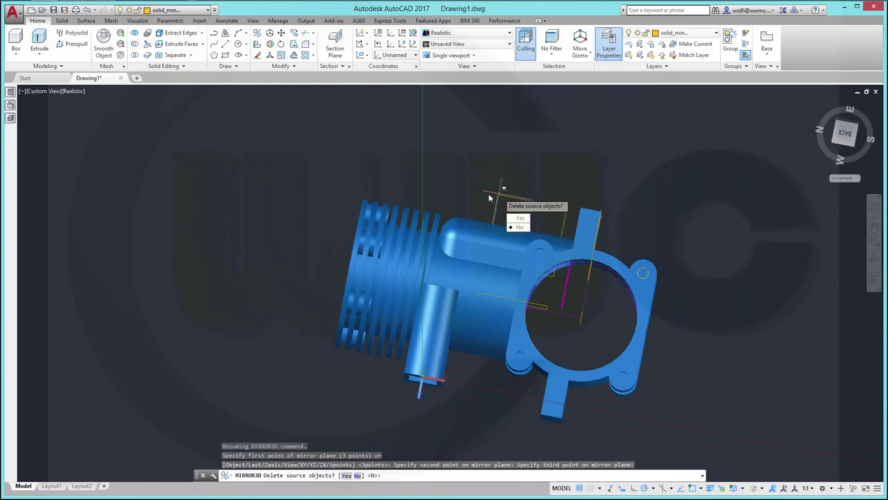
pyautogui.press('Return')
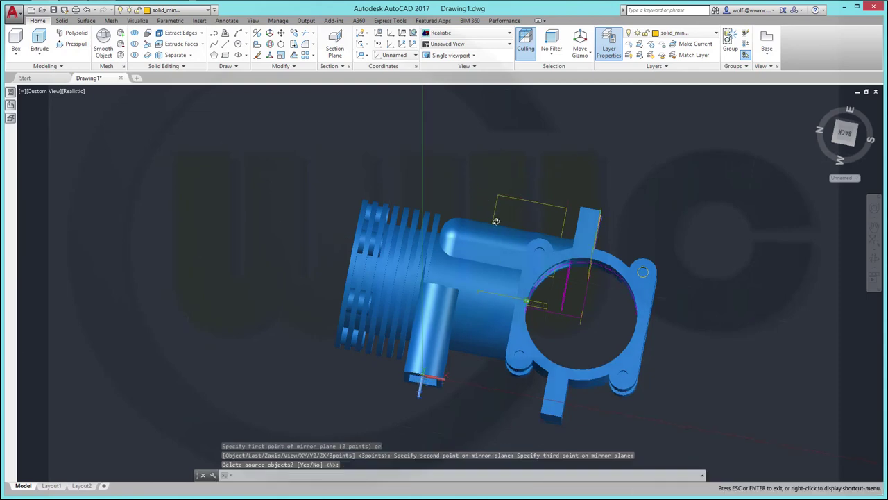
pyautogui.keyDown('shift'); pyautogui.moveTo(489, 199); pyautogui.dragTo(526, 109, button='middle'); pyautogui.keyUp('shift')
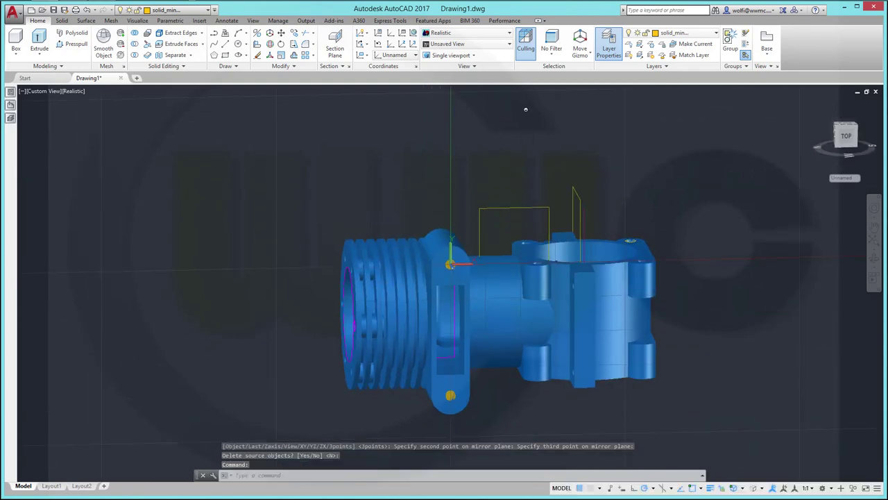
# Step: In Wireframe, subtract the upper and lower pin cylinders from the housing
pyautogui.click(87, 91)
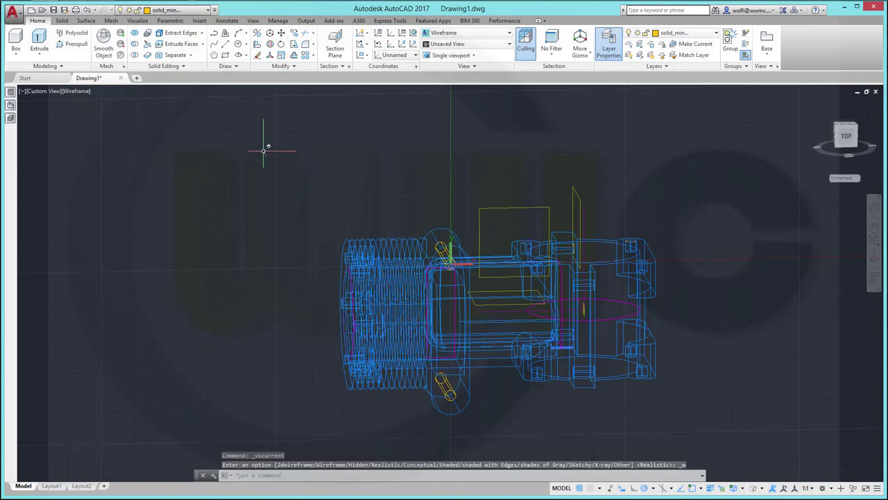
pyautogui.click(135, 45)
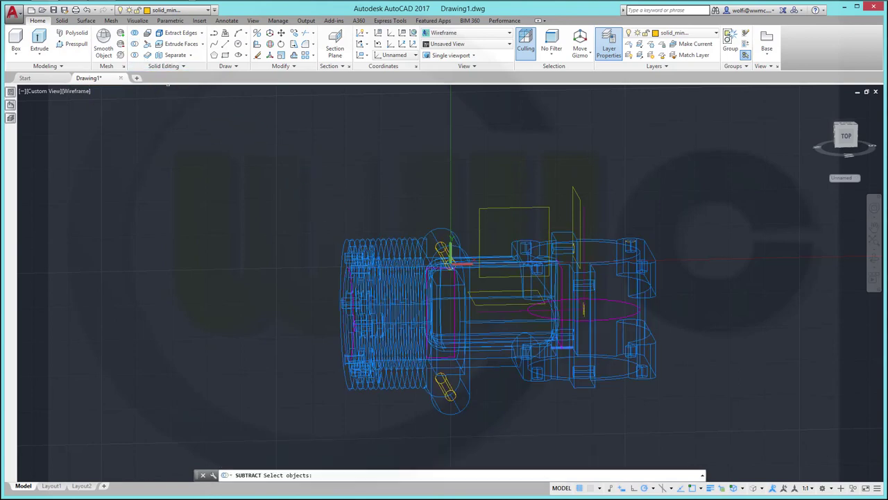
pyautogui.click(394, 278)
pyautogui.press('Return')
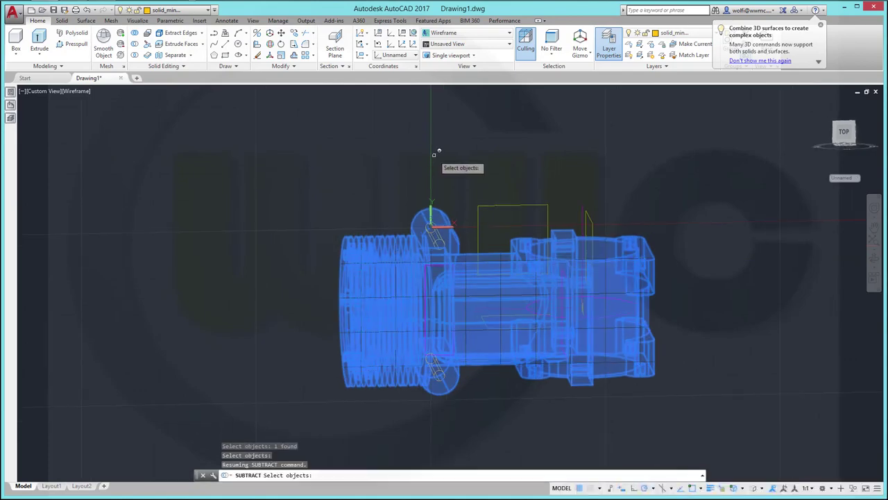
pyautogui.scroll(5, 457, 244)
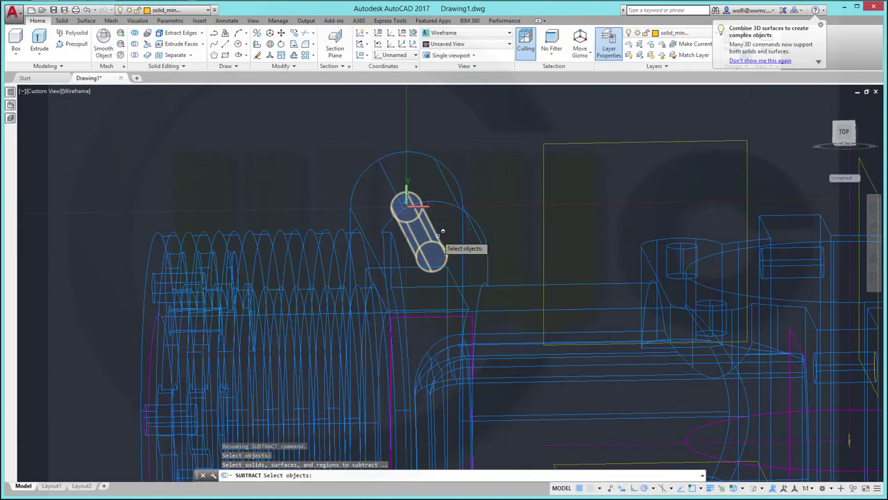
pyautogui.click(416, 239)
pyautogui.scroll(-5, 553, 266)
pyautogui.scroll(2, 544, 361)
pyautogui.scroll(2, 528, 376)
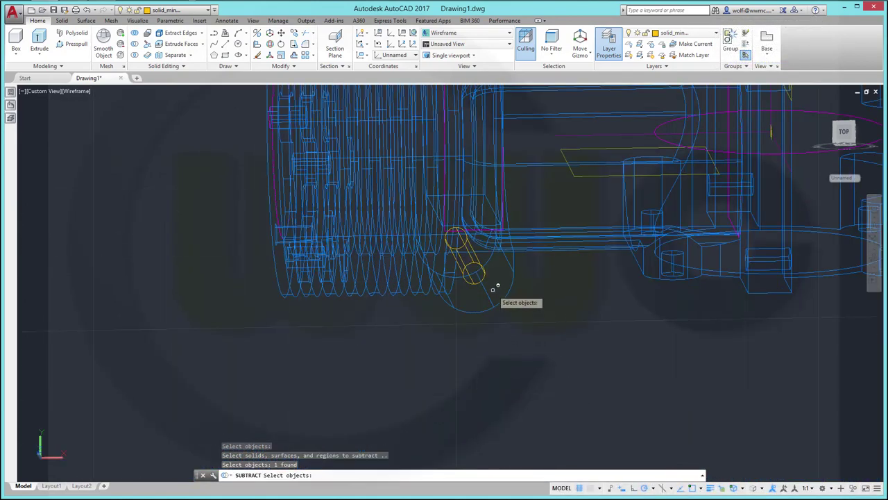
pyautogui.scroll(2, 493, 284)
pyautogui.click(485, 272)
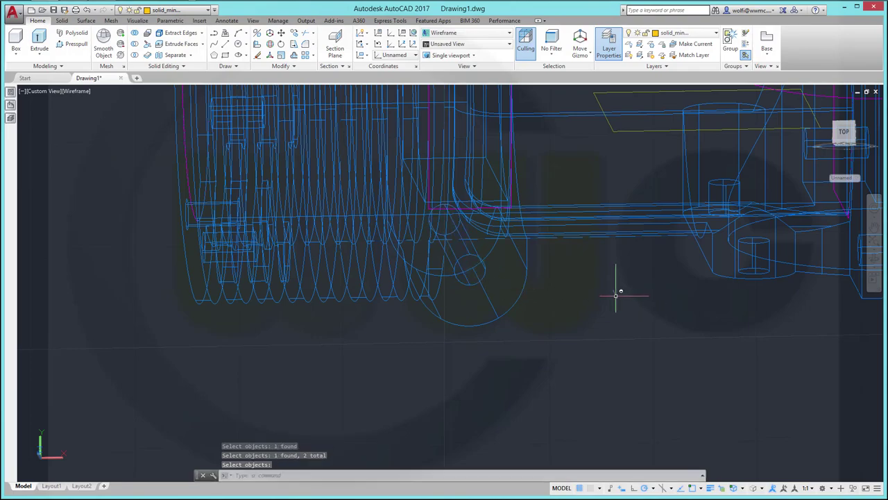
pyautogui.scroll(-5, 507, 166)
pyautogui.press('Return')
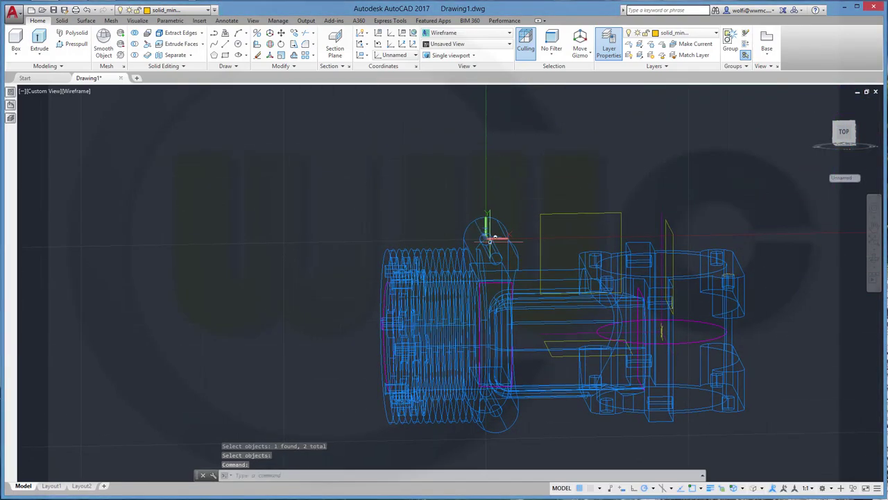
# Step: Inspect the new lug holes and restore the Realistic visual style
pyautogui.moveTo(457, 211)
pyautogui.keyDown('shift'); pyautogui.mouseDown(button='middle')
pyautogui.moveTo(652, 219)
pyautogui.moveTo(520, 373)
pyautogui.moveTo(575, 337)
pyautogui.moveTo(571, 284)
pyautogui.moveTo(522, 345)
pyautogui.mouseUp(button='middle'); pyautogui.keyUp('shift')
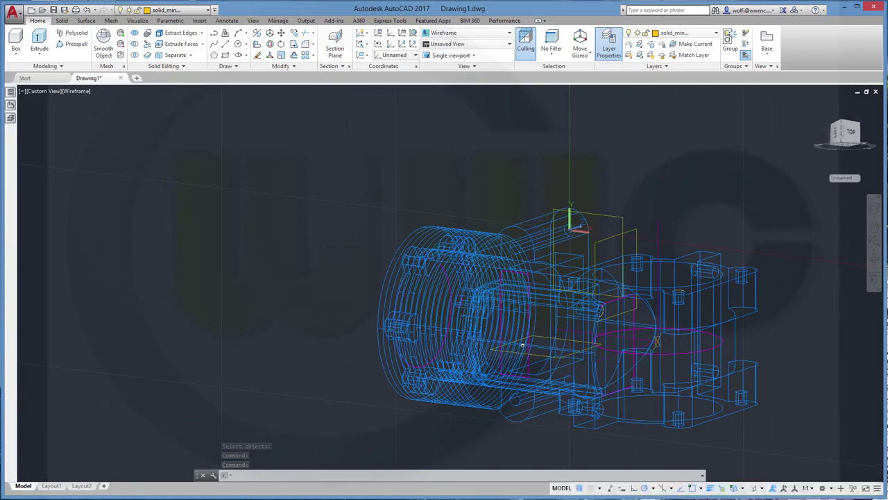
pyautogui.scroll(3, 598, 358)
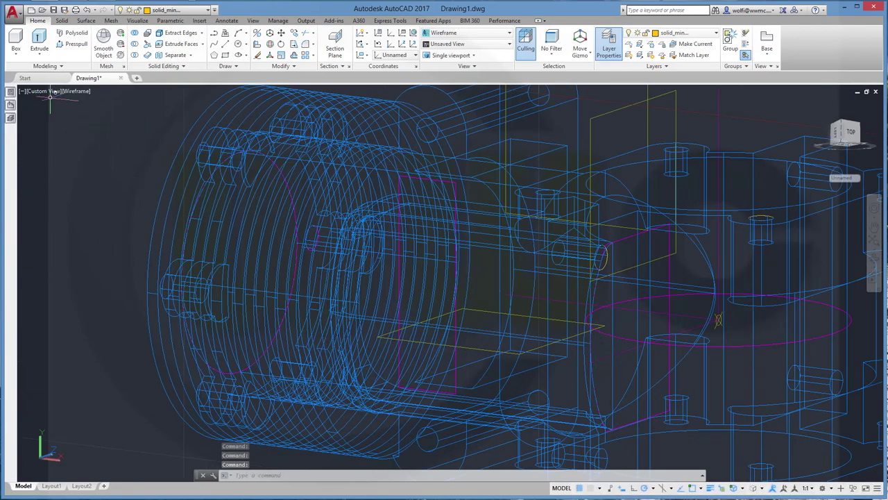
pyautogui.click(76, 92)
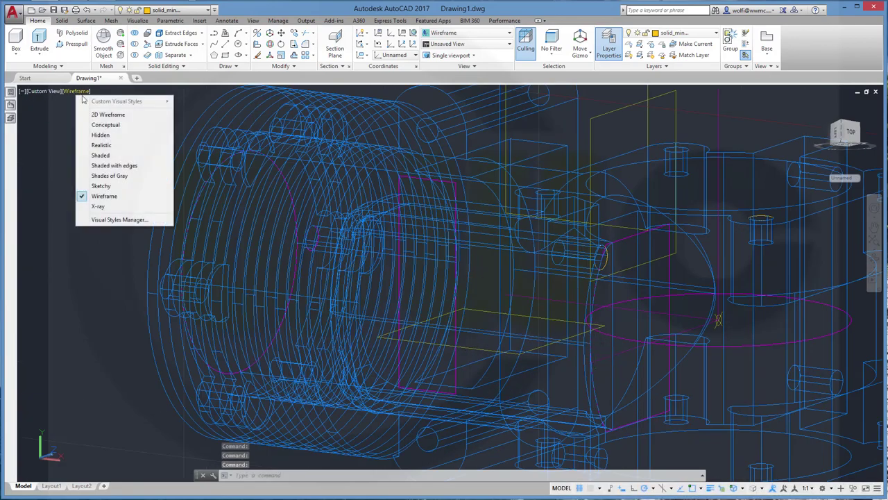
pyautogui.click(117, 151)
pyautogui.scroll(2, 541, 299)
pyautogui.scroll(-6, 541, 299)
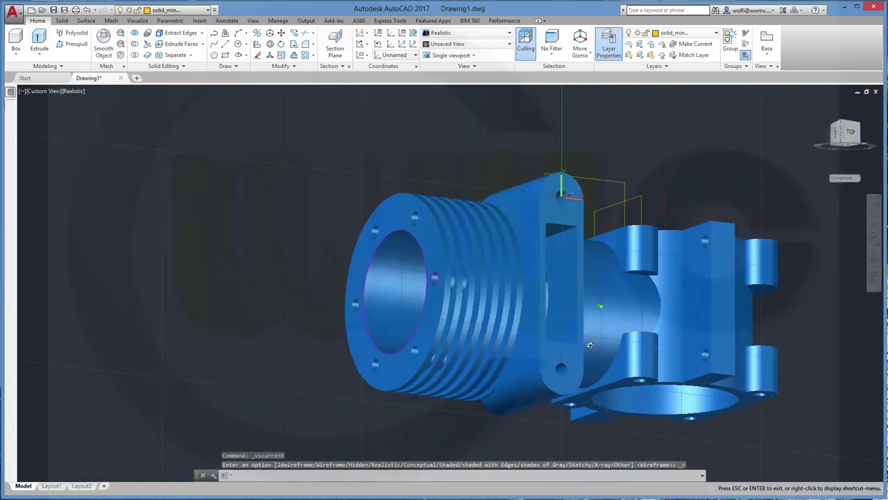
pyautogui.moveTo(565, 305)
pyautogui.keyDown('shift'); pyautogui.mouseDown(button='middle')
pyautogui.moveTo(550, 393)
pyautogui.moveTo(559, 421)
pyautogui.mouseUp(button='middle'); pyautogui.keyUp('shift')
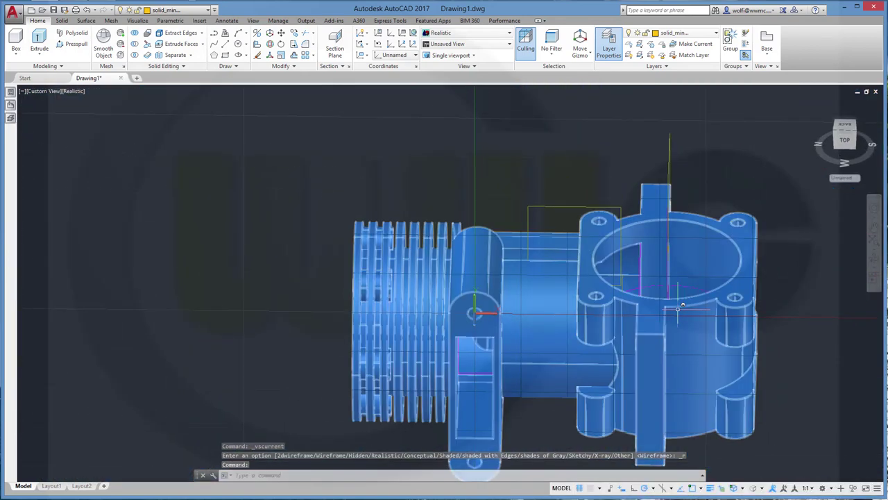